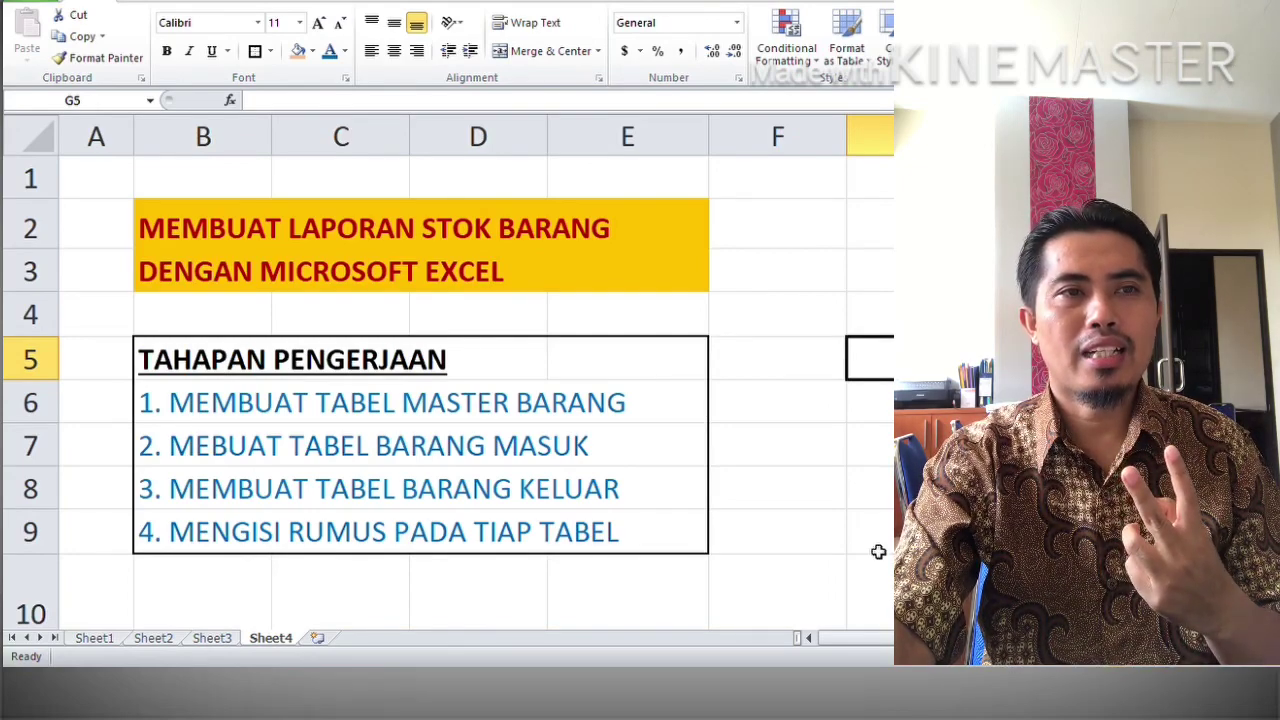
scroll(878, 551, down, 2)
scroll(882, 551, down, 1)
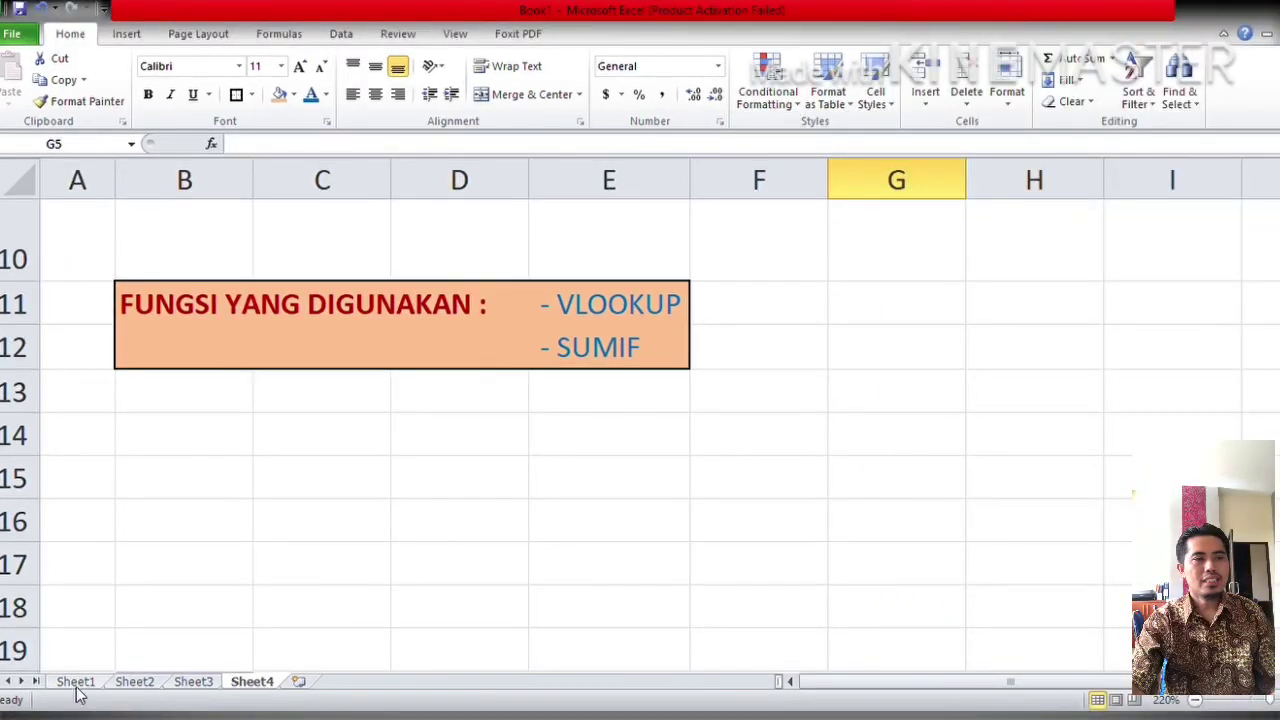
Enter the title MASTER BARANG in cell B2 of Sheet1
click(80, 684)
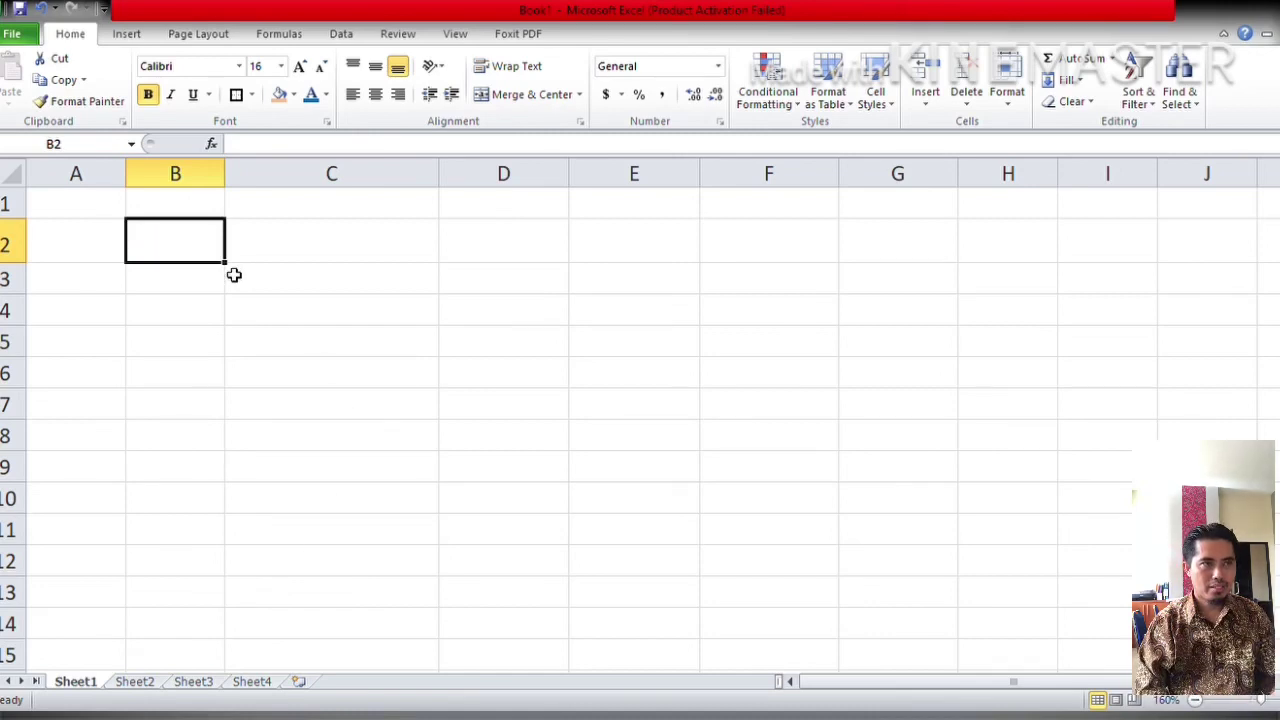
text(mas)
key(BackSpace)
key(BackSpace)
key(BackSpace)
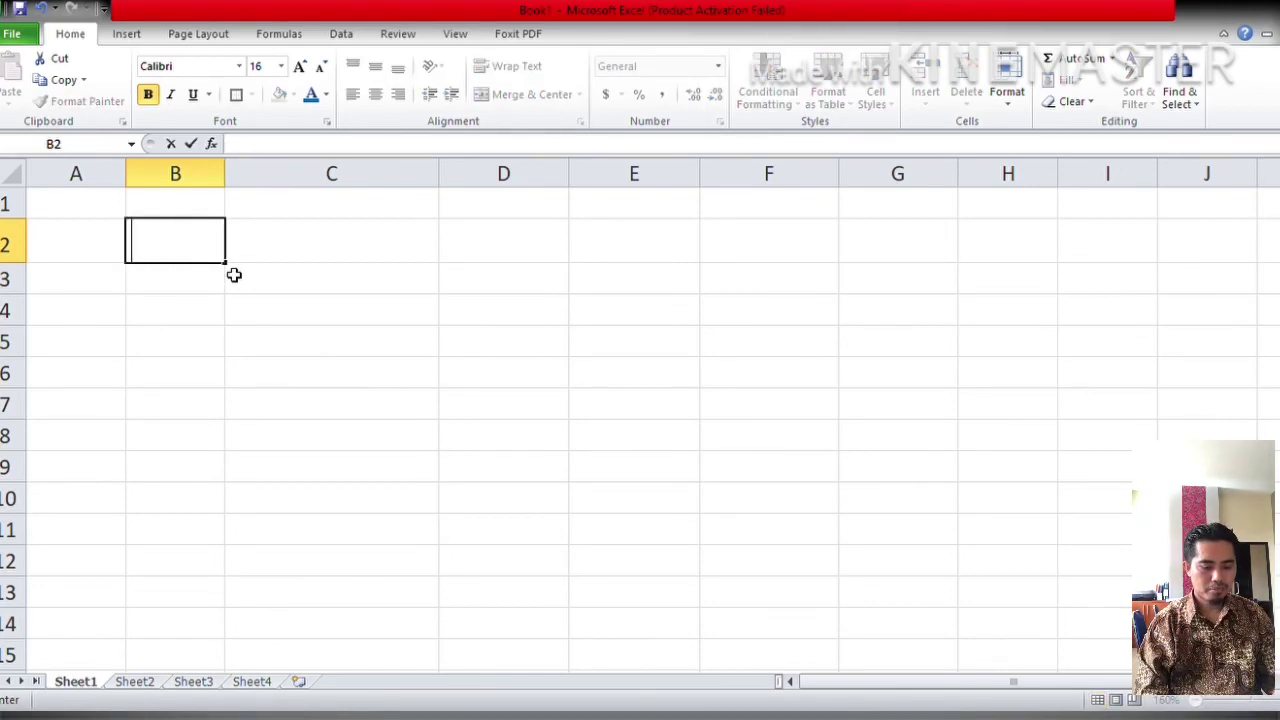
text(MASTER BA)
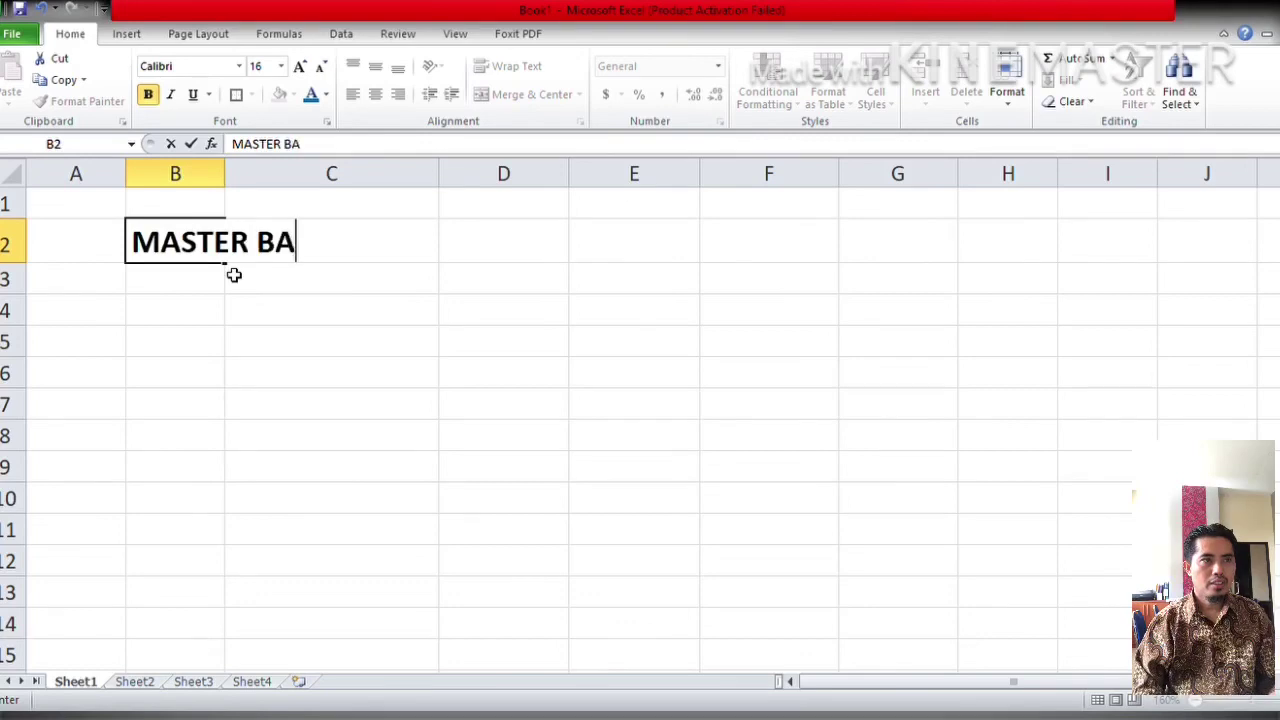
text(RANG)
key(Return)
key(Return)
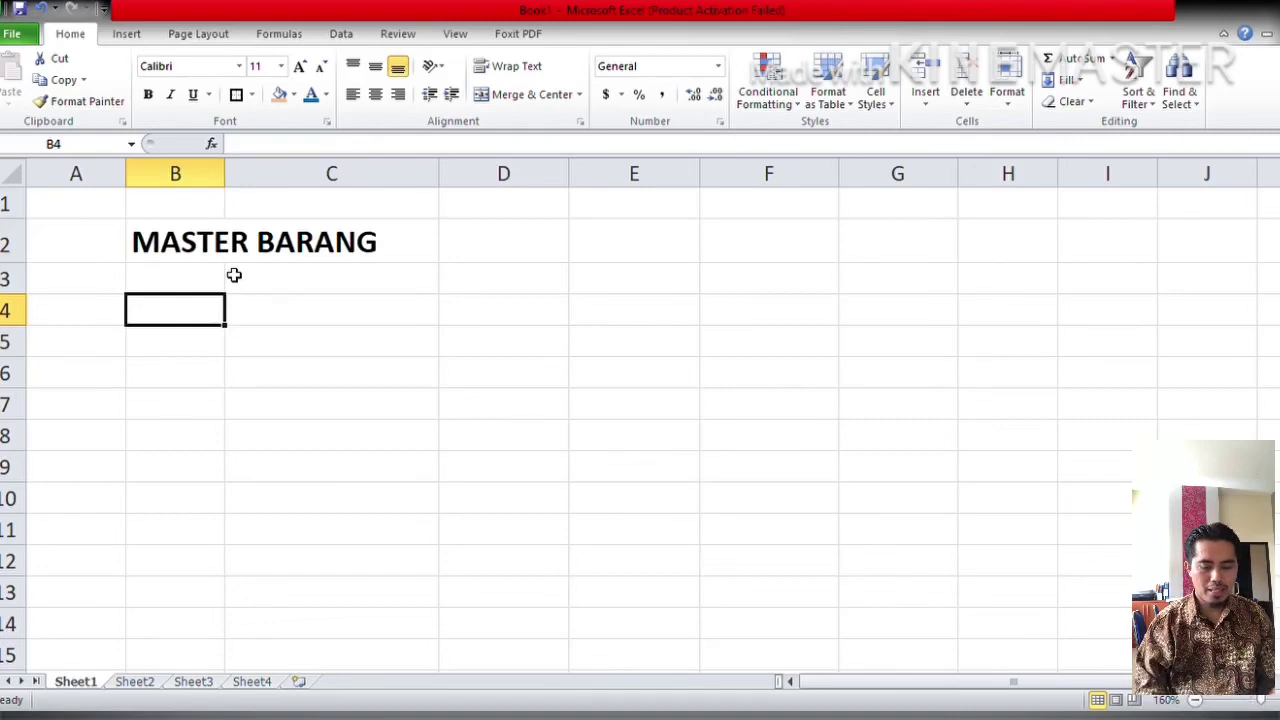
Enter the column headers KODE, NAMA BARANG and STOK AWAL in cells B4 to D4
text(KODE)
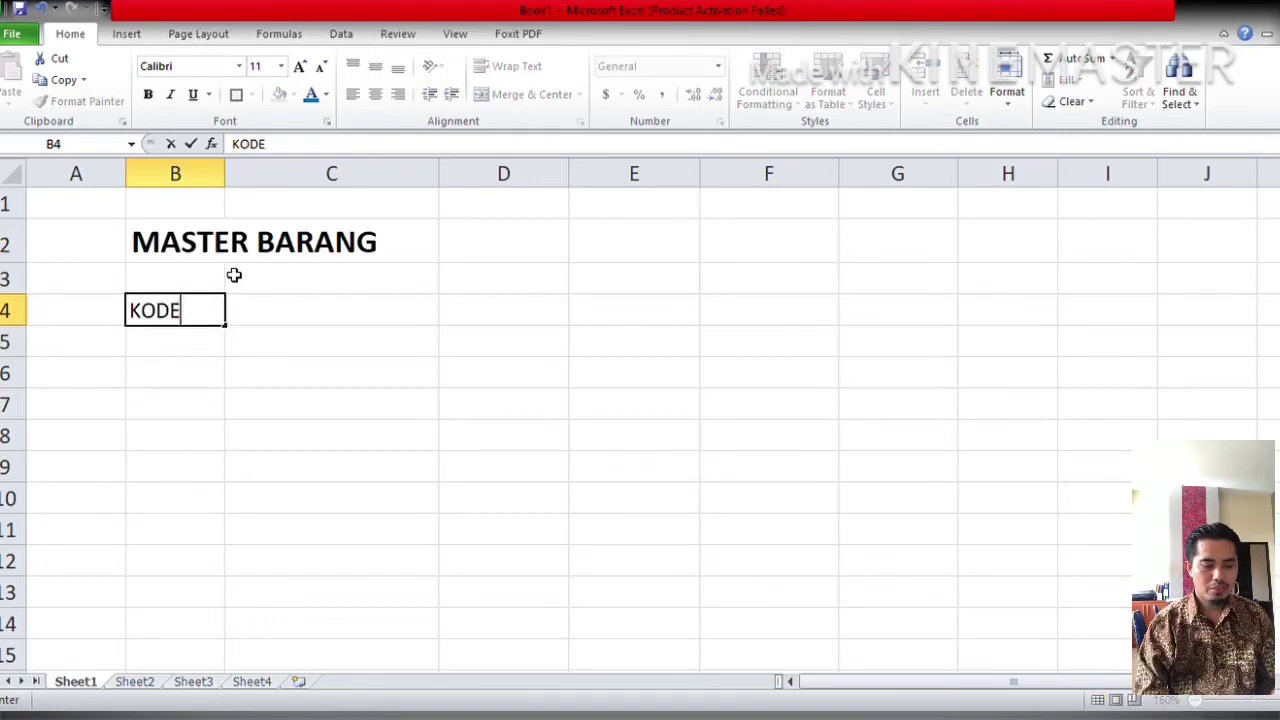
key(Tab)
text(NAMA)
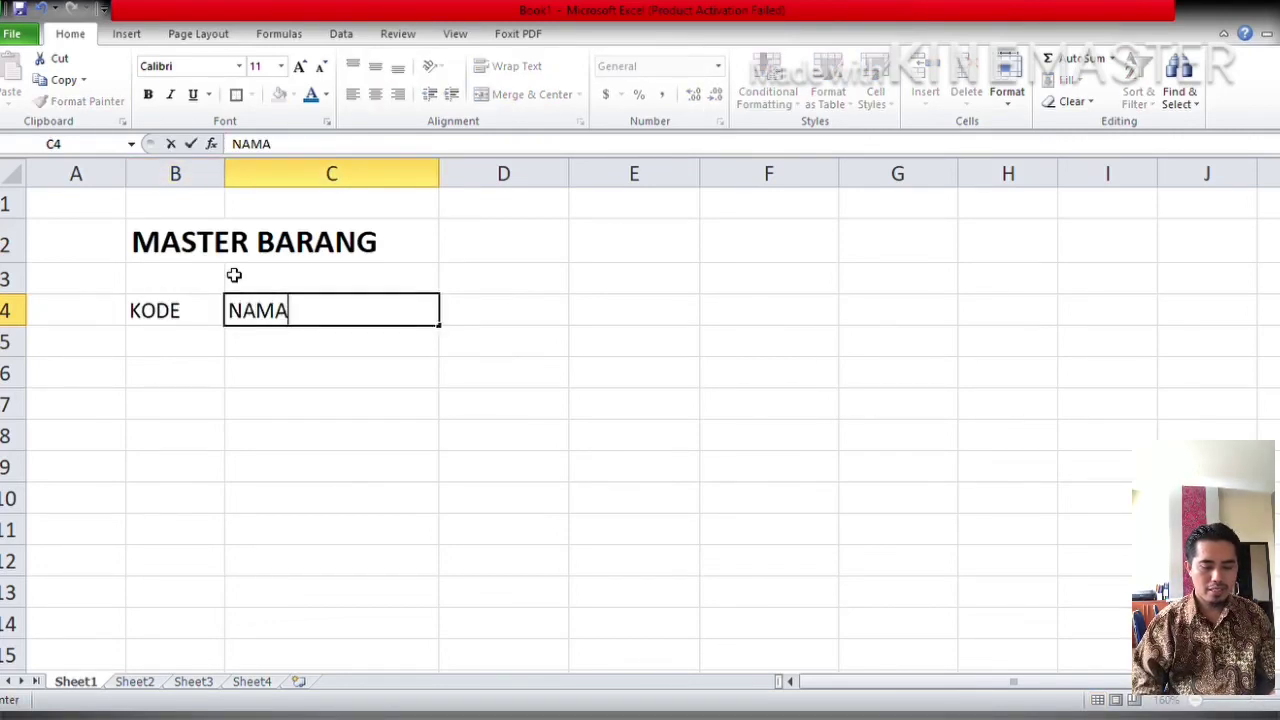
text( BARANG)
key(Tab)
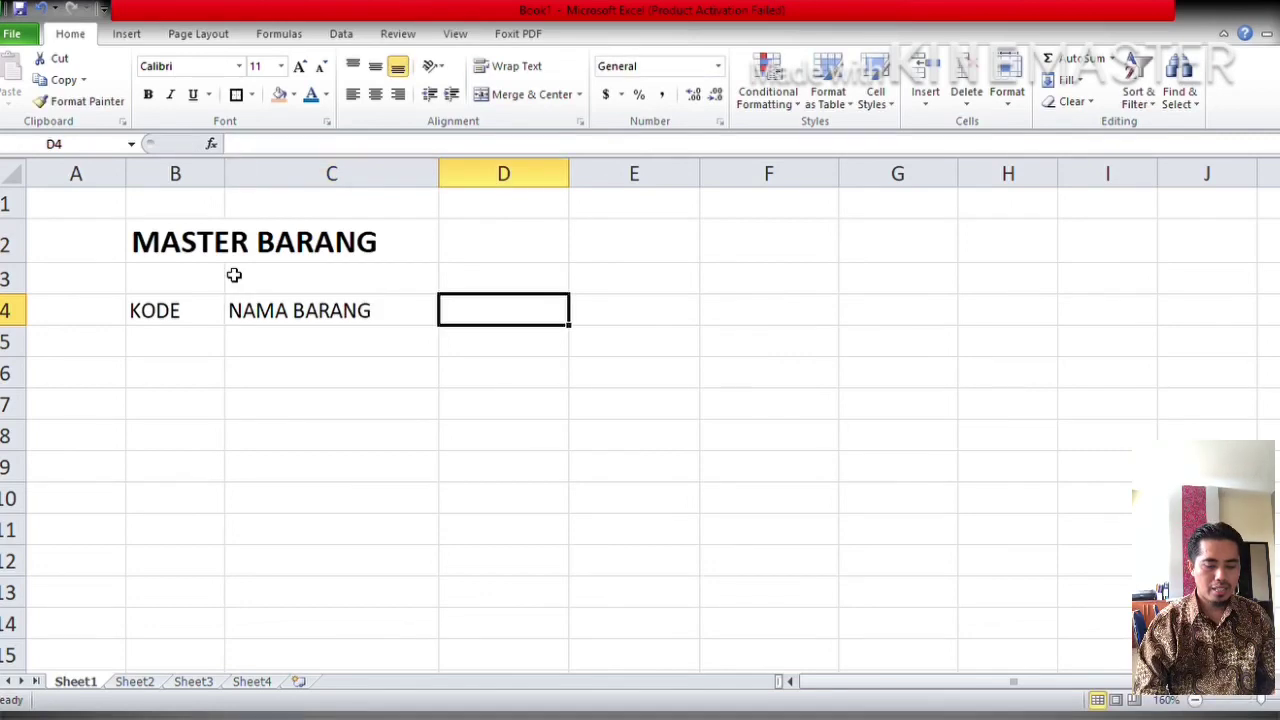
text(SALDO)
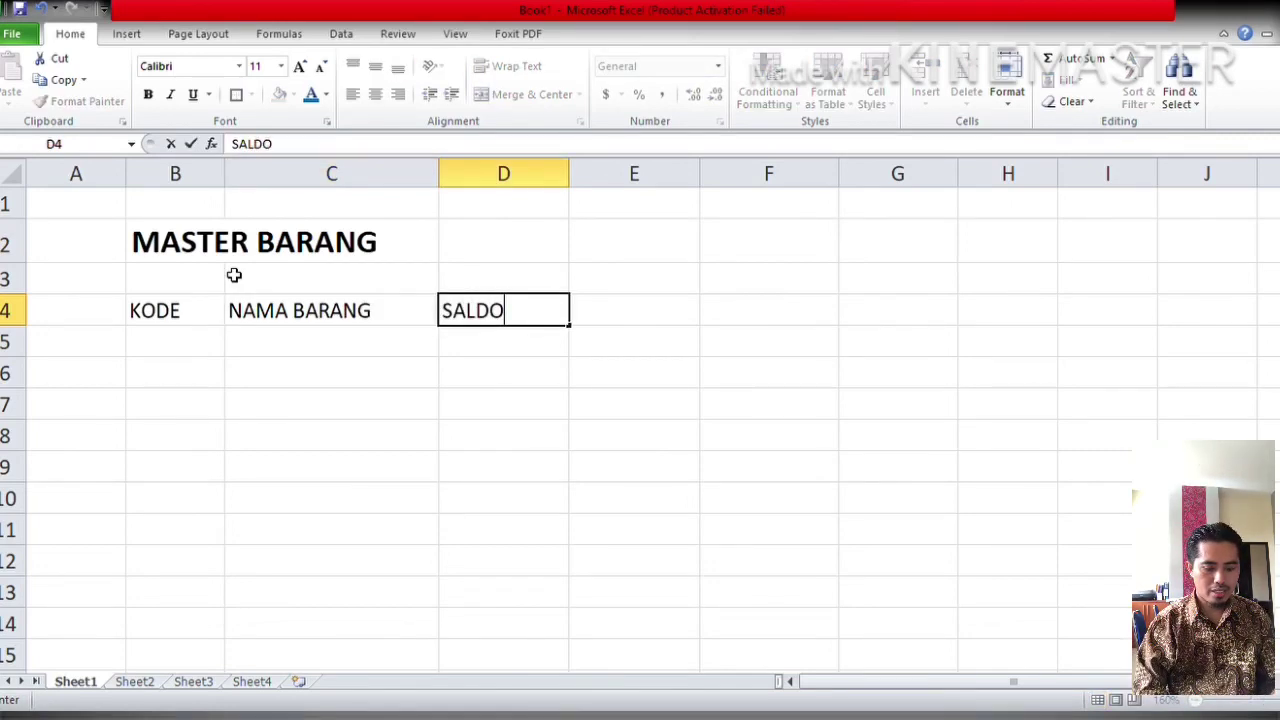
key(BackSpace)
key(BackSpace)
key(BackSpace)
key(BackSpace)
text(TOK AWAL)
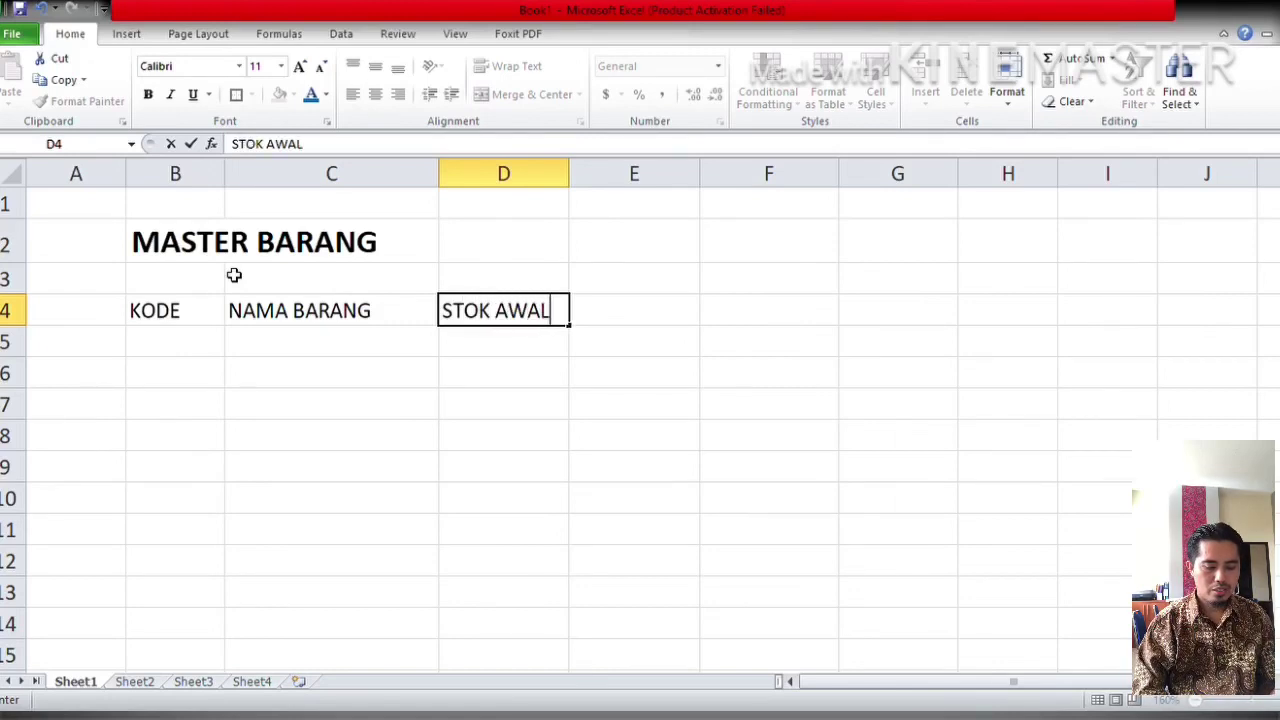
key(Tab)
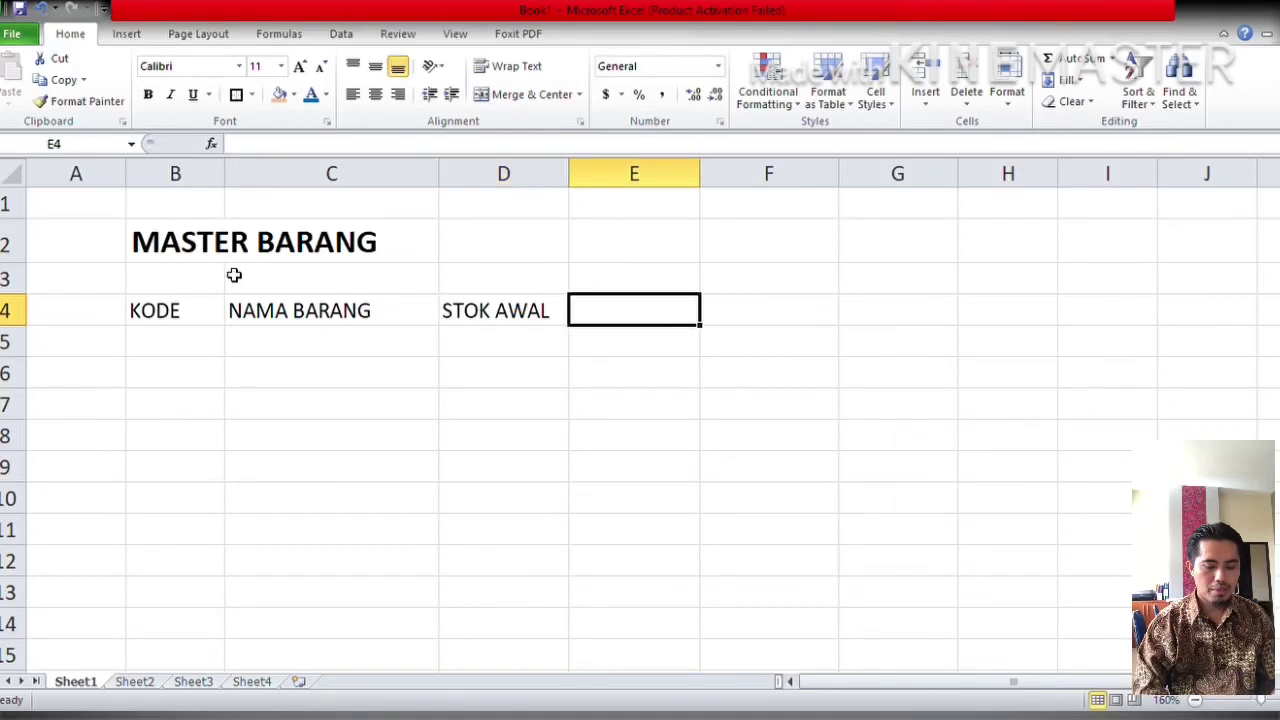
Add the remaining column headers JML MASUK, JML KELUAR and STOK AKHIR in cells E4 to G4
text(JML MASUK)
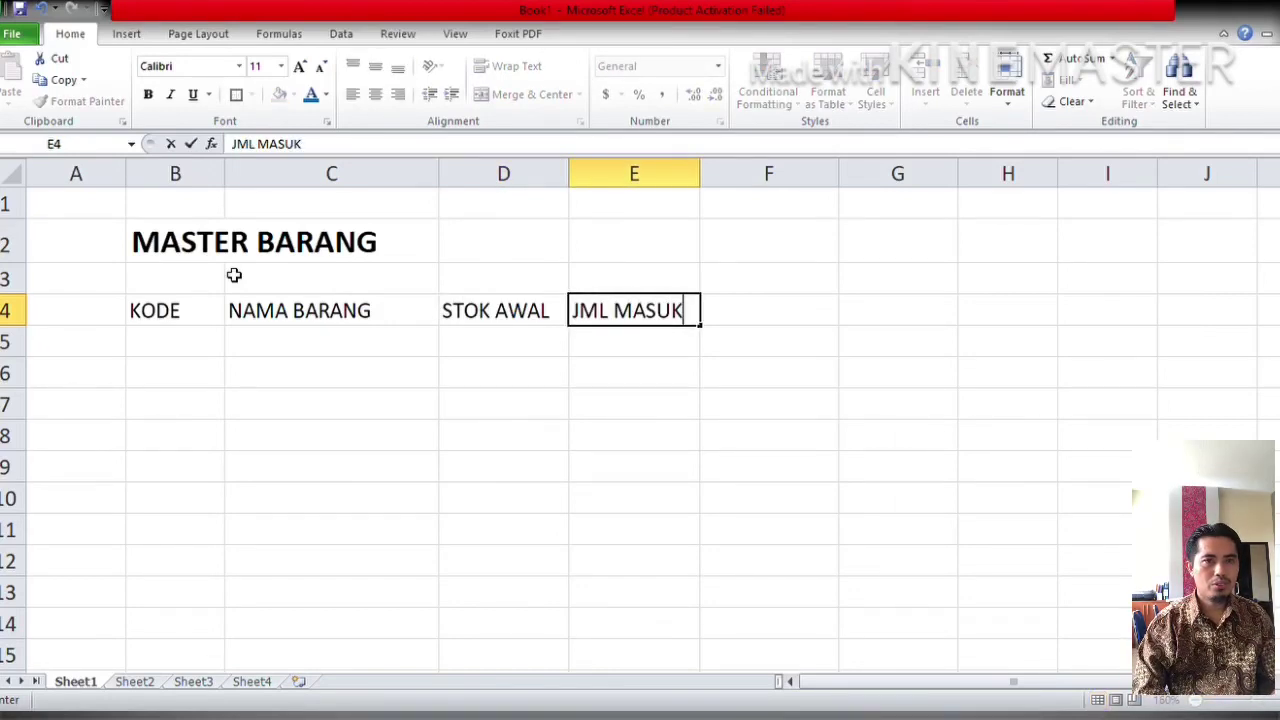
key(Tab)
text(JUMLAH)
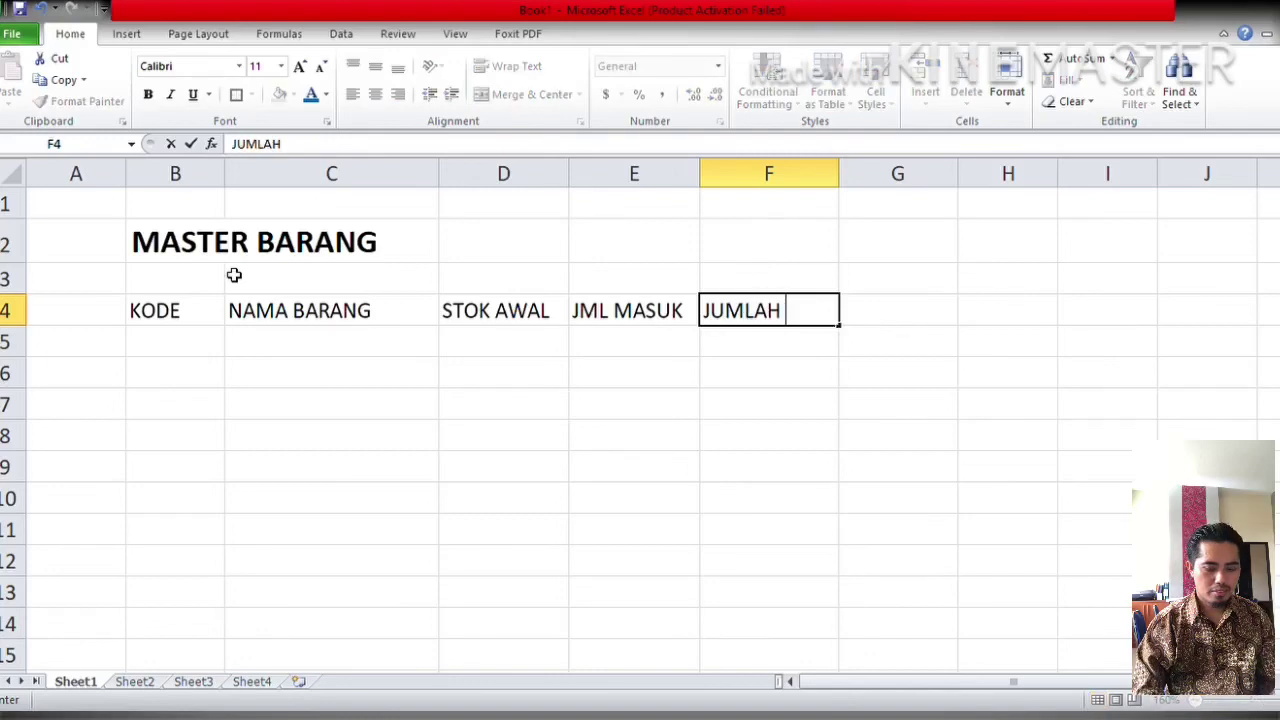
key(BackSpace)
key(BackSpace)
key(BackSpace)
key(BackSpace)
key(BackSpace)
text(ML)
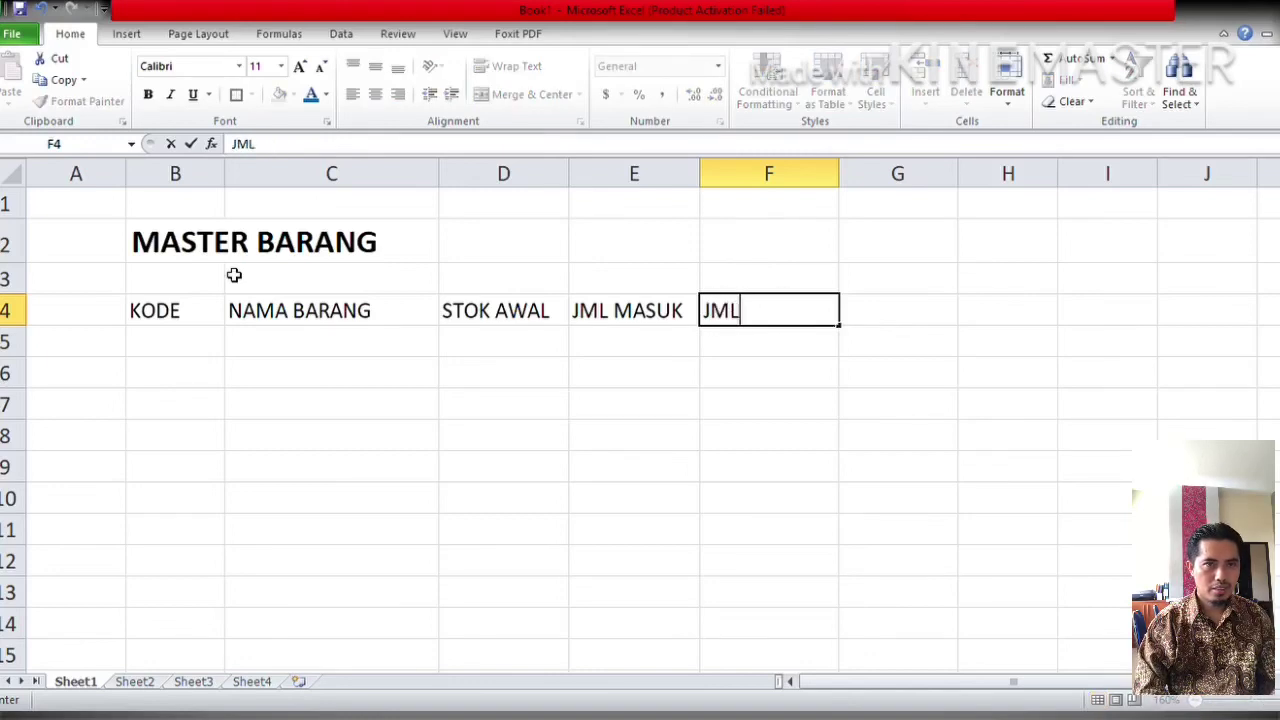
text( KELUAR)
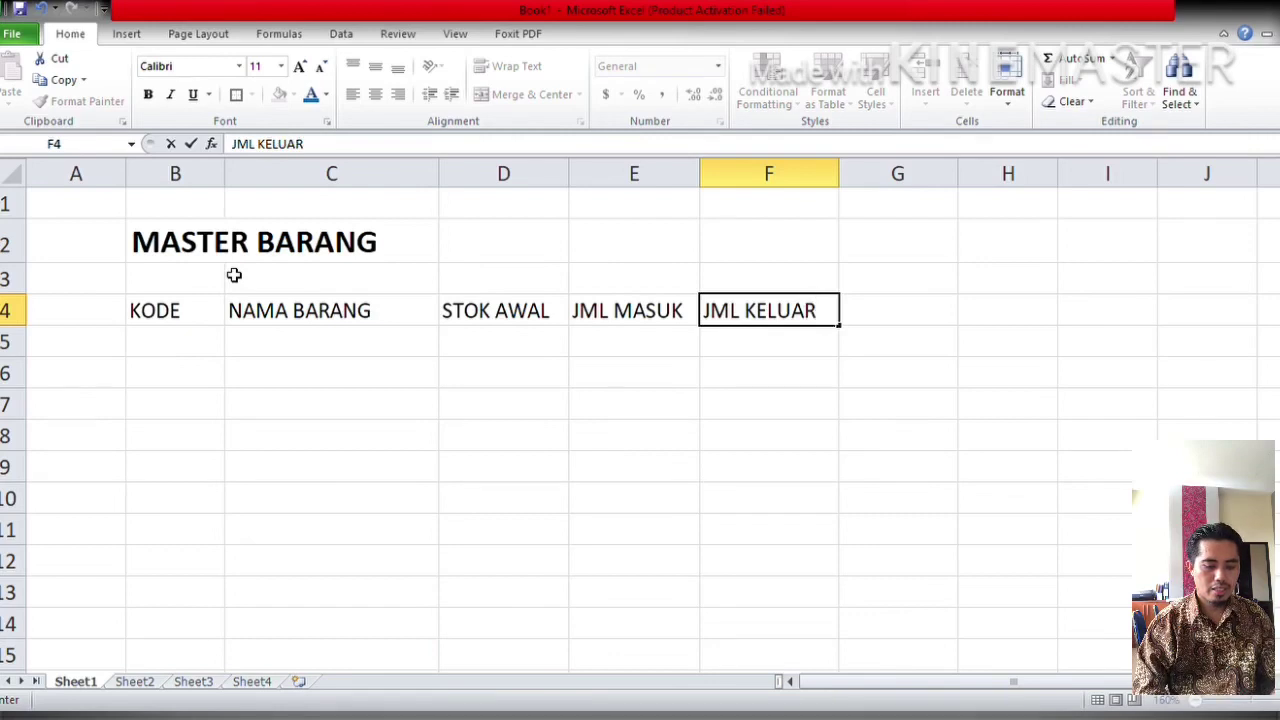
key(Tab)
text(STO)
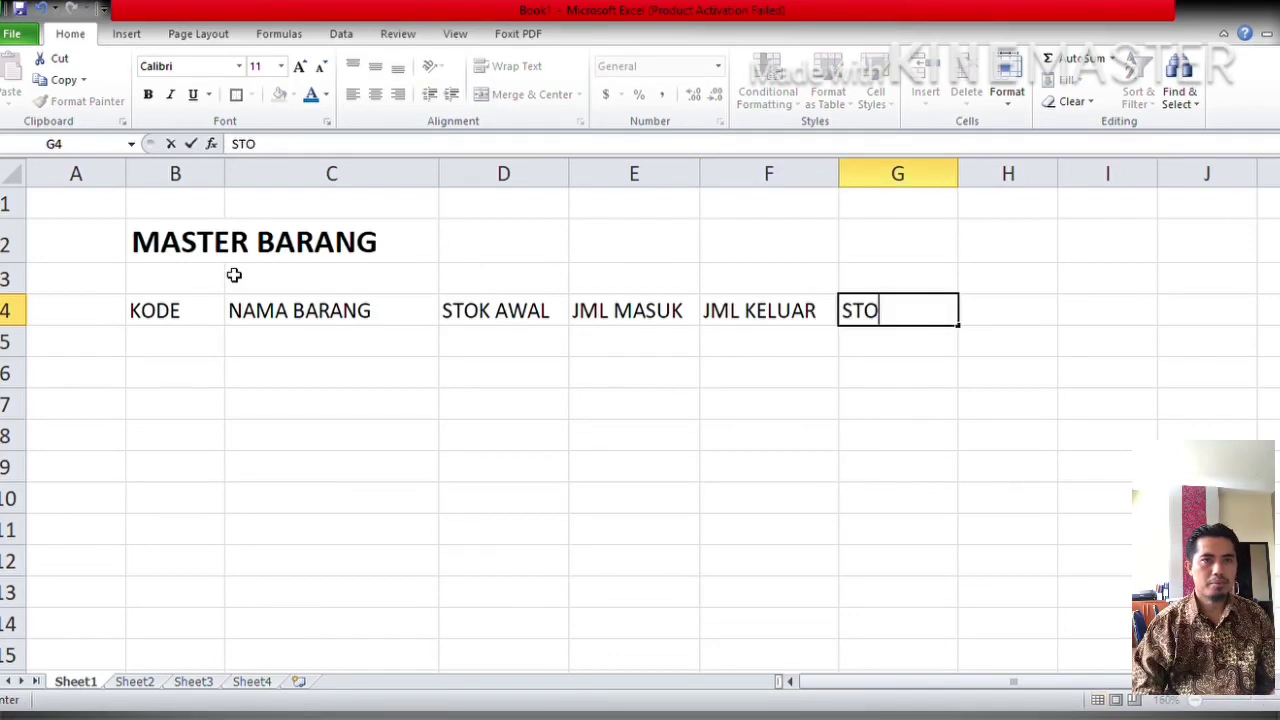
text(K AKHIR)
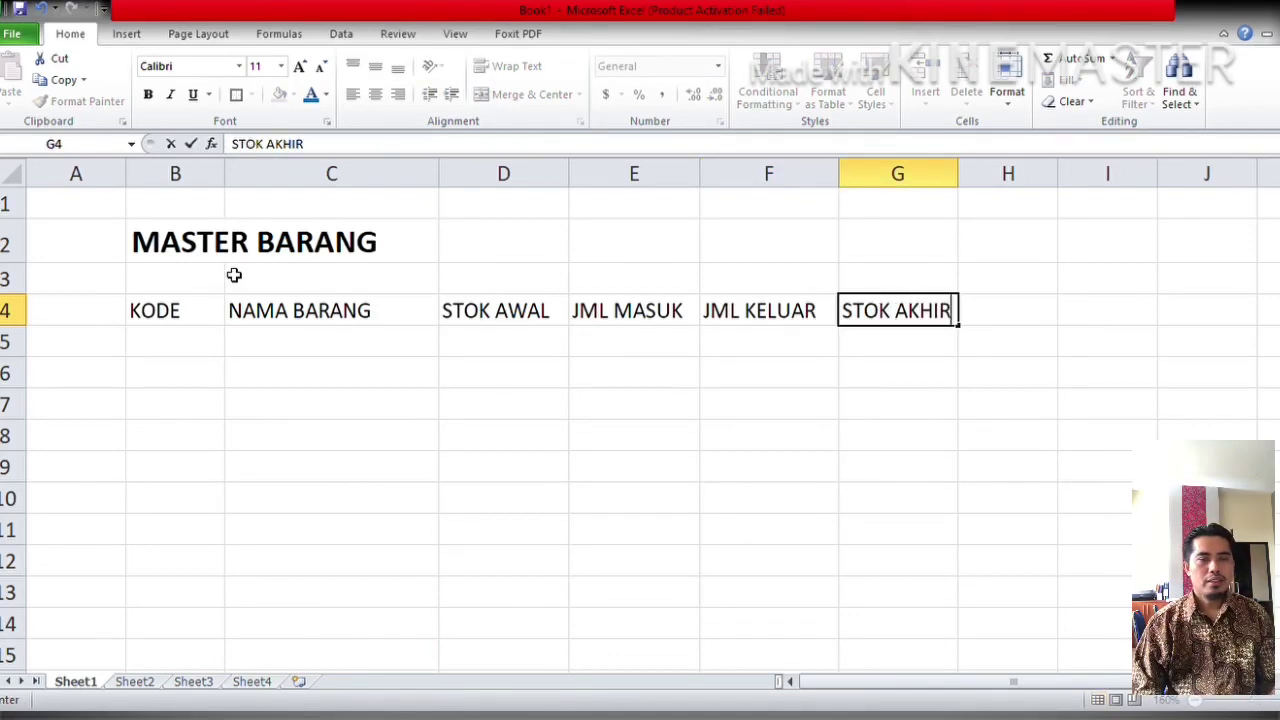
key(Return)
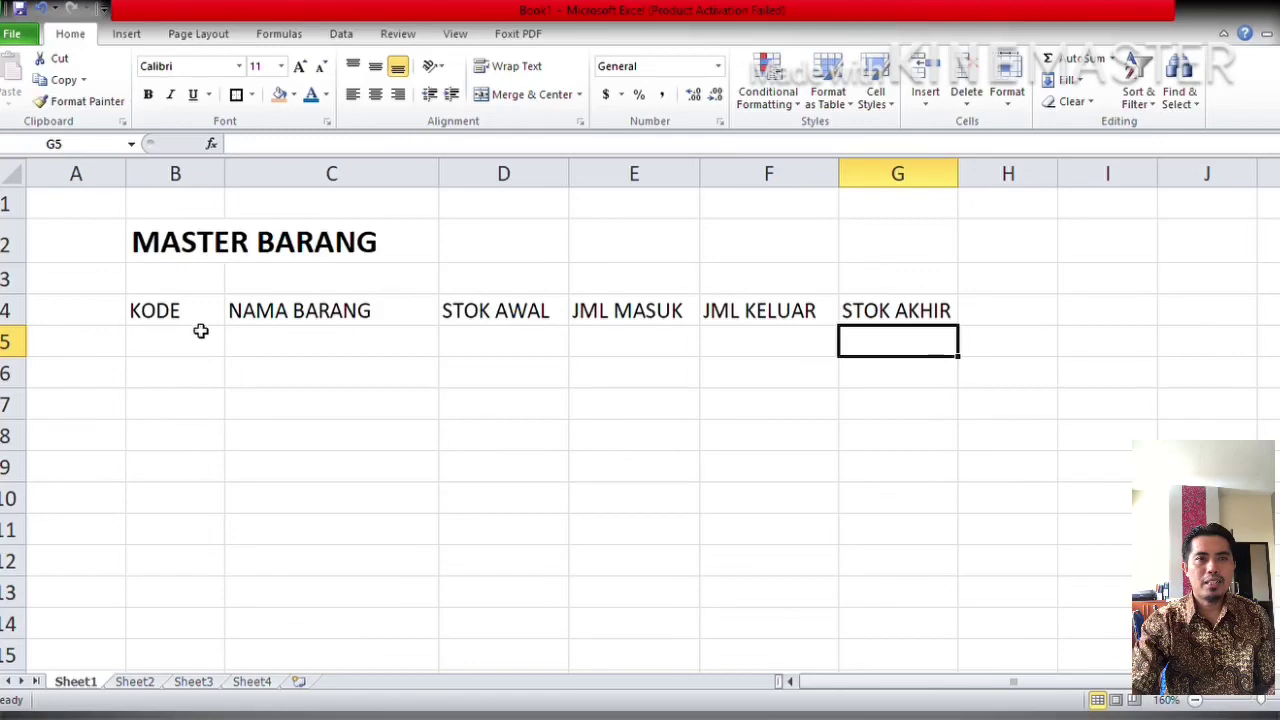
Format the header range B4:G4 as a table with headers, using a purple medium table style
drag(193, 315, 858, 322)
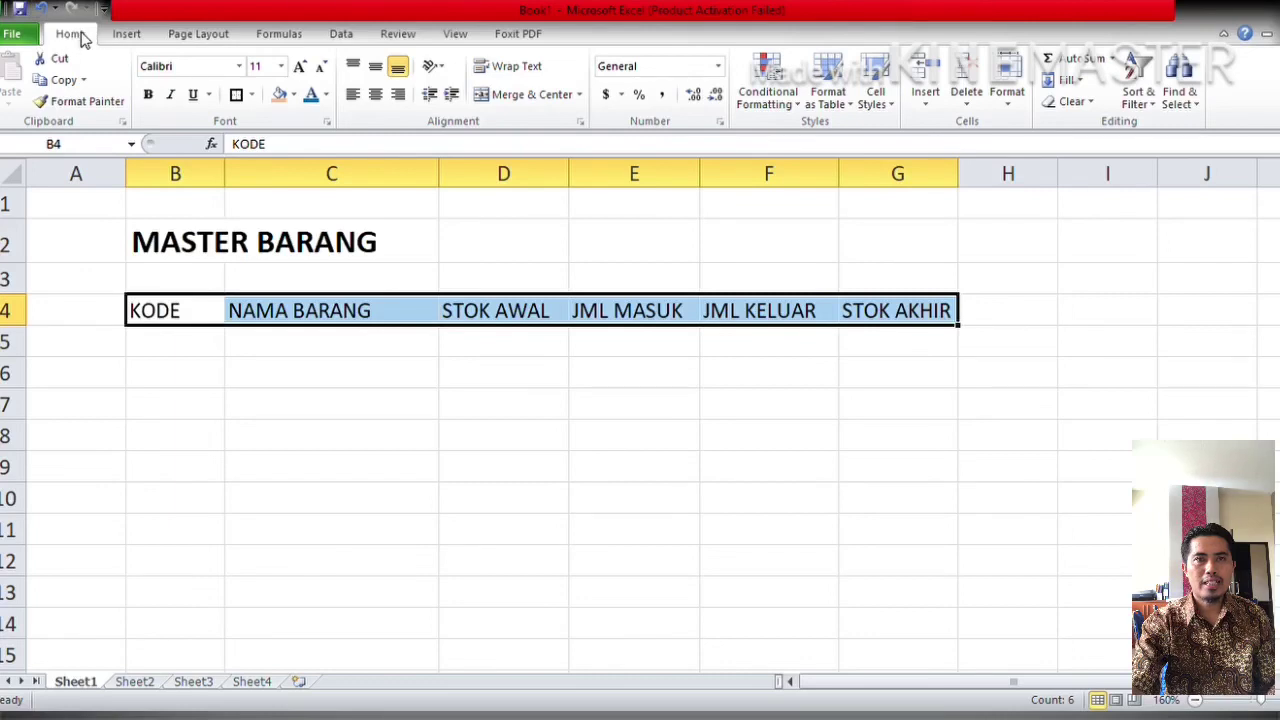
click(841, 114)
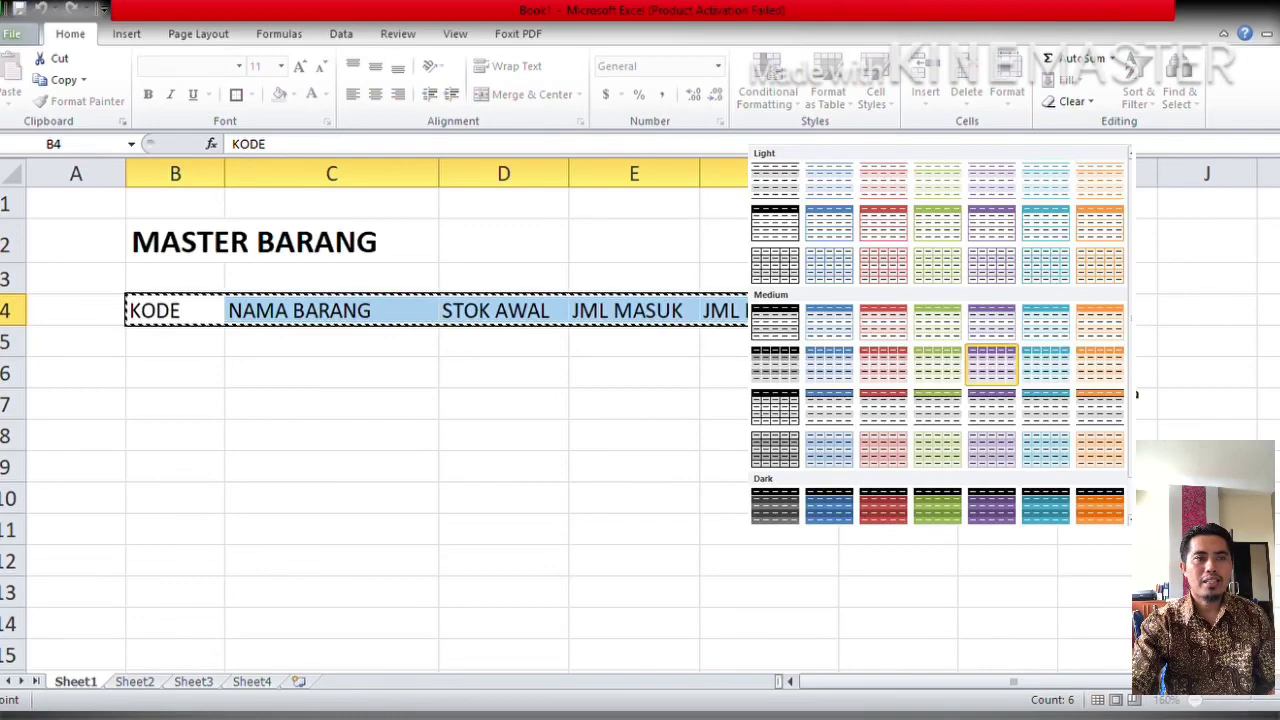
click(991, 364)
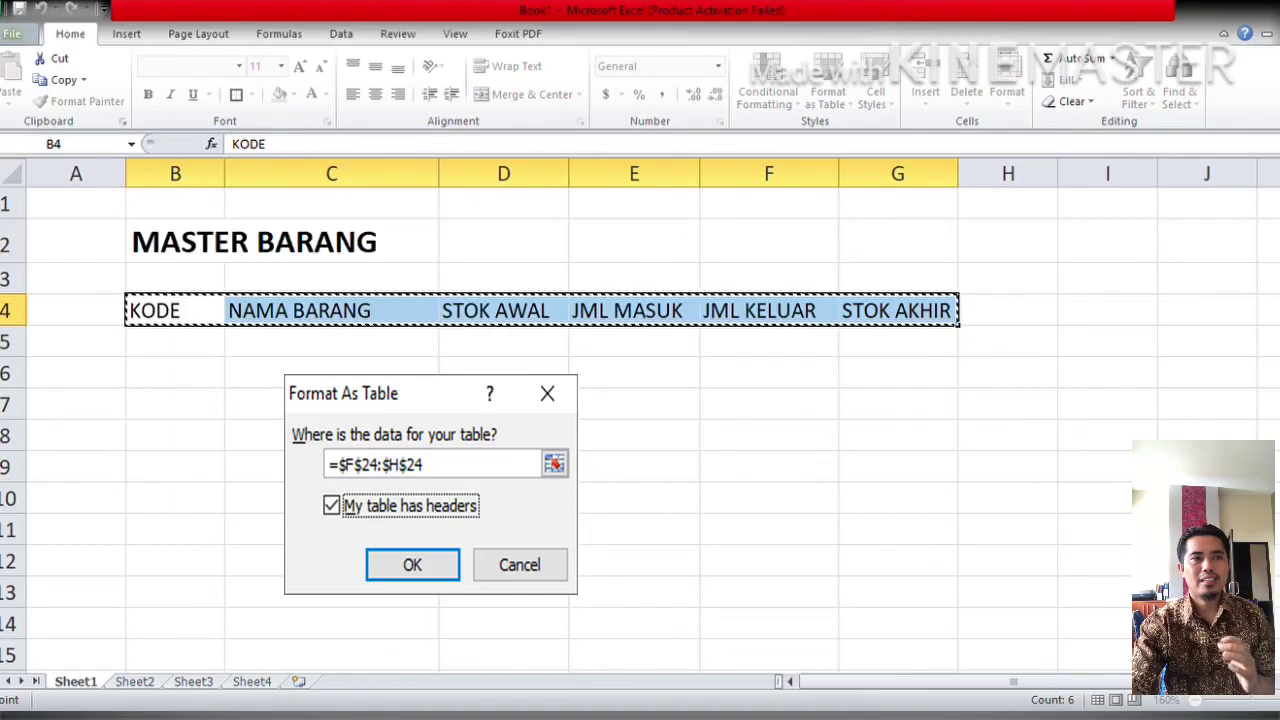
key(Return)
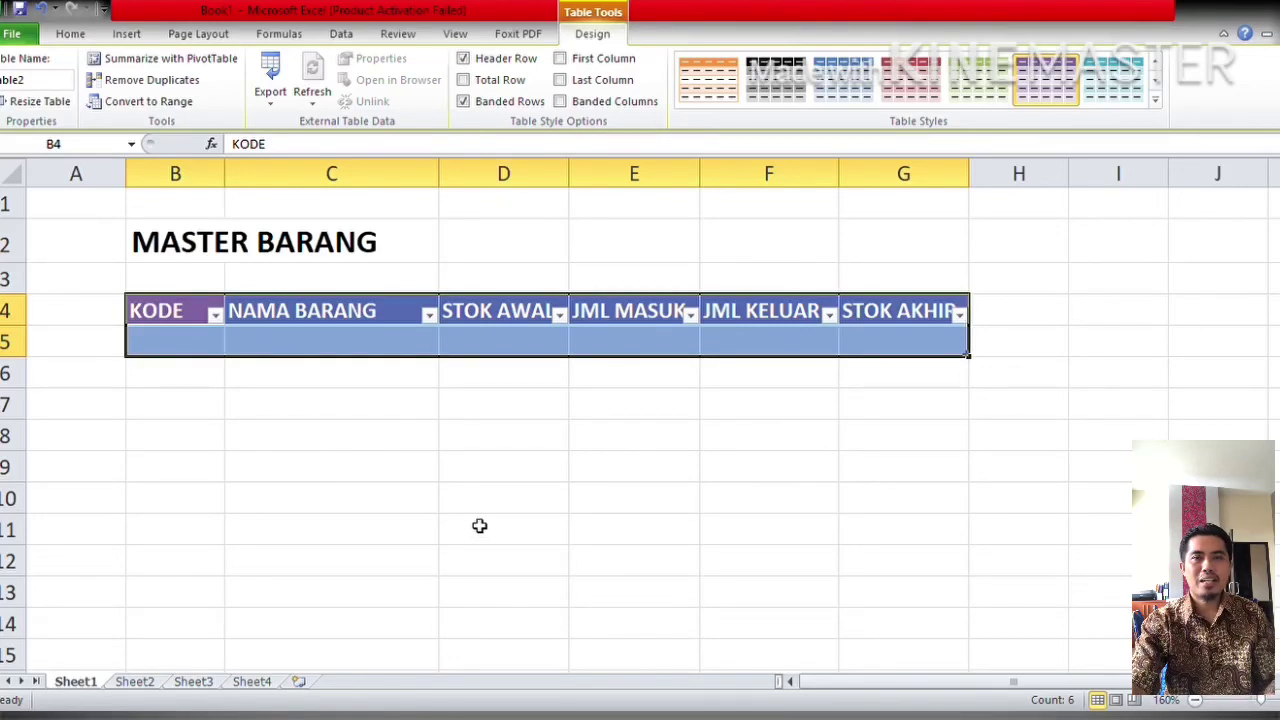
Enter codes H-01, H-02 and H-03 in the KODE column and fill the series down to H-08 in B12
click(180, 343)
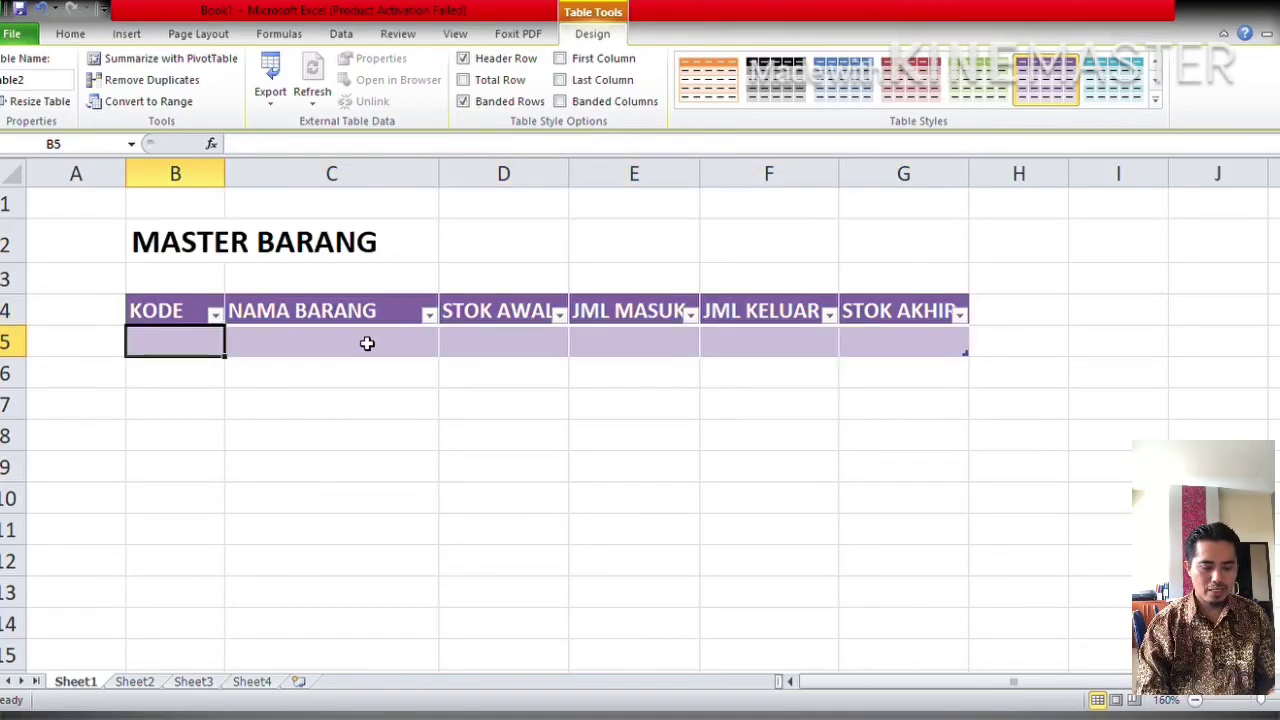
text(H-01)
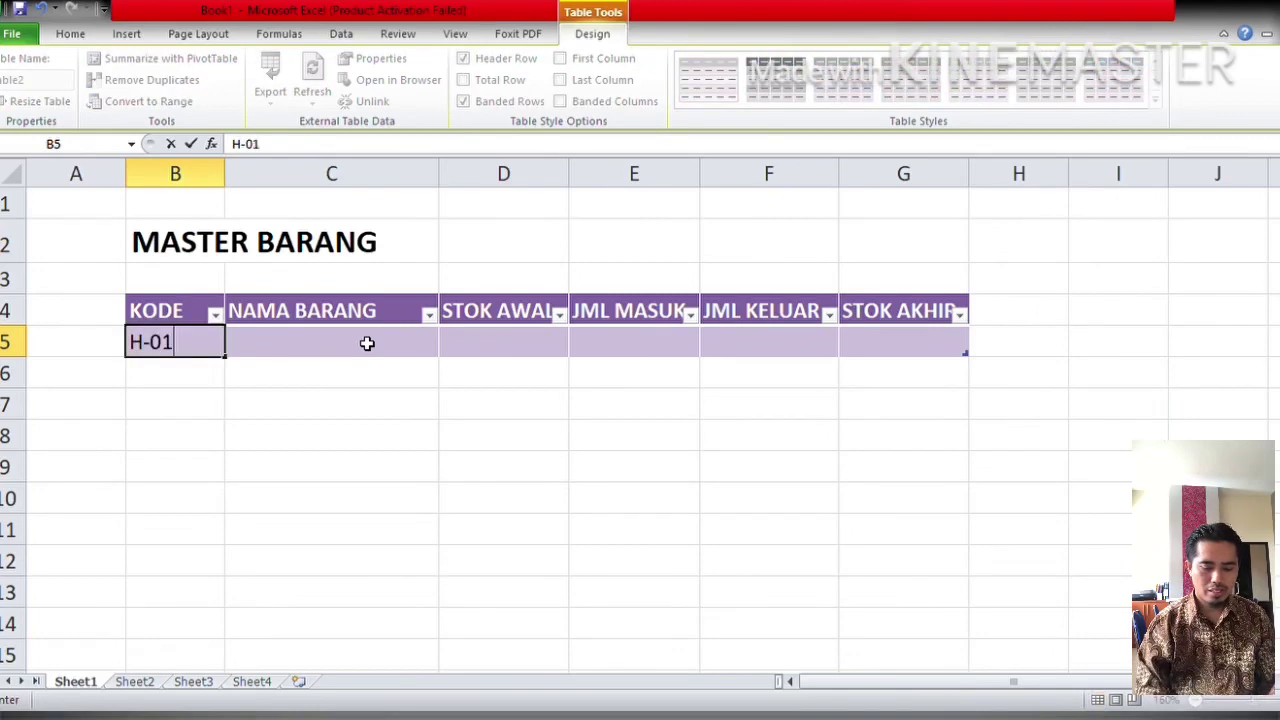
key(Return)
text(H-02)
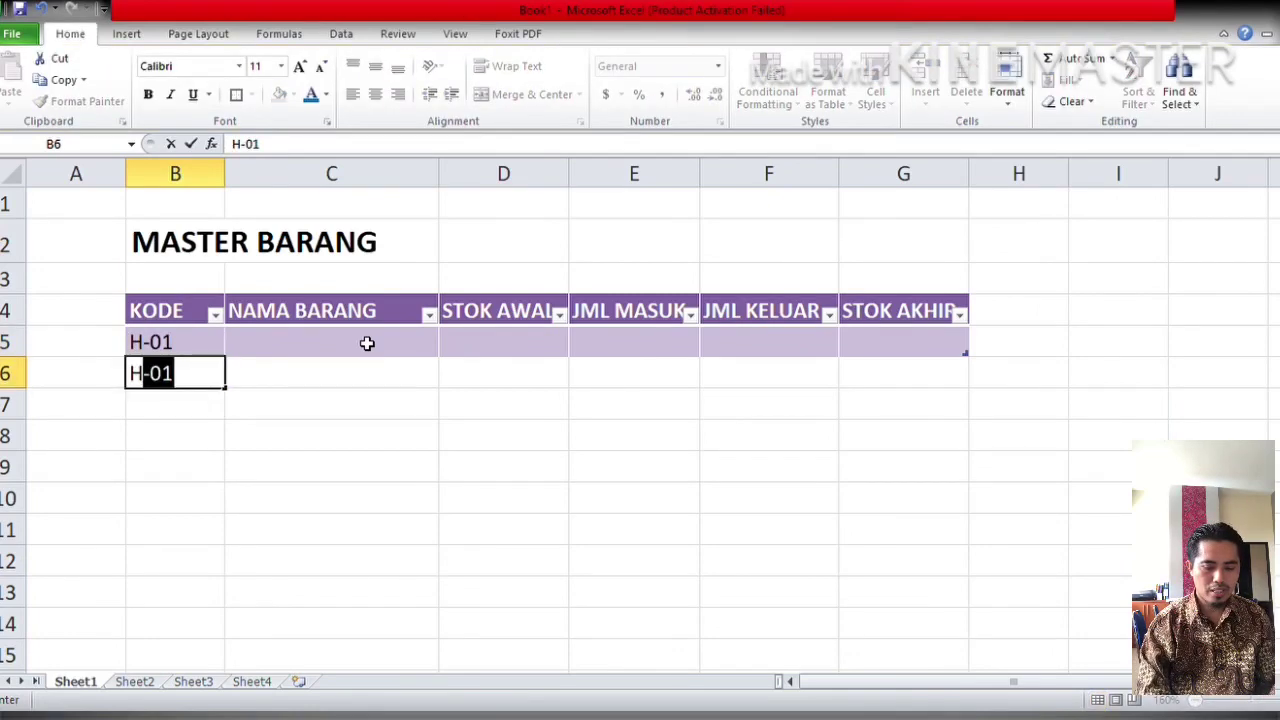
key(Return)
text(H-03)
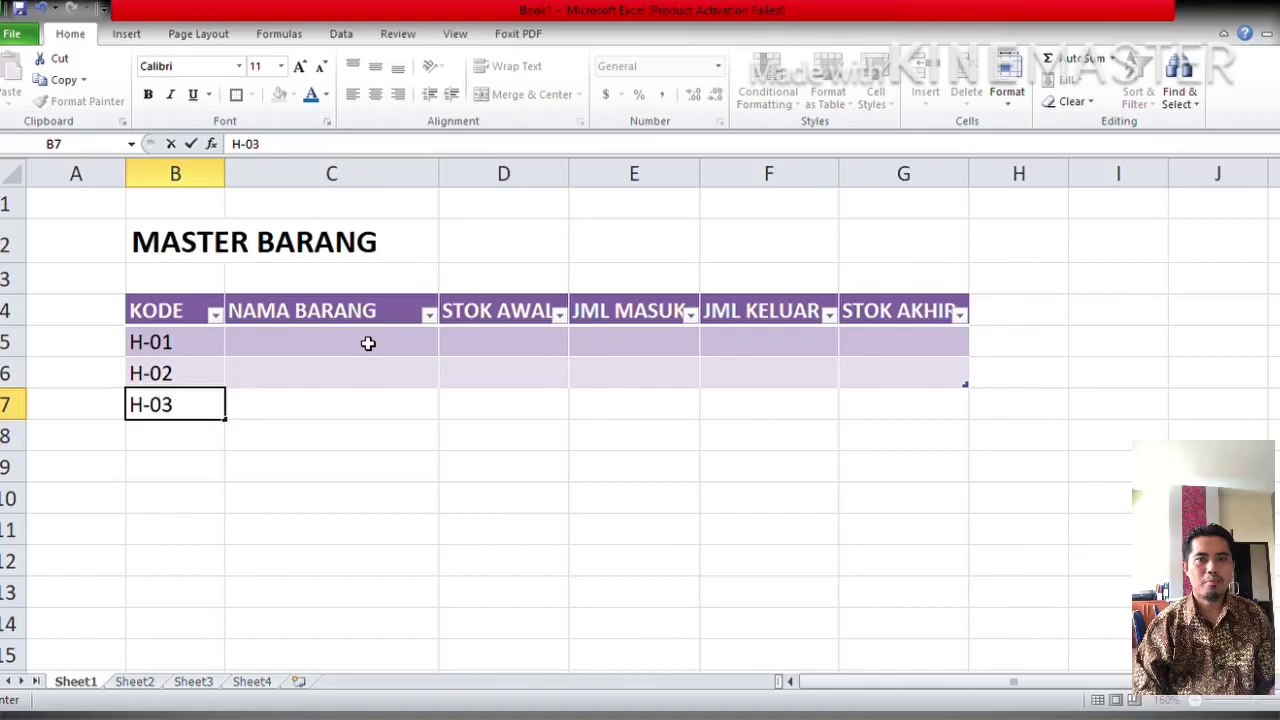
key(Return)
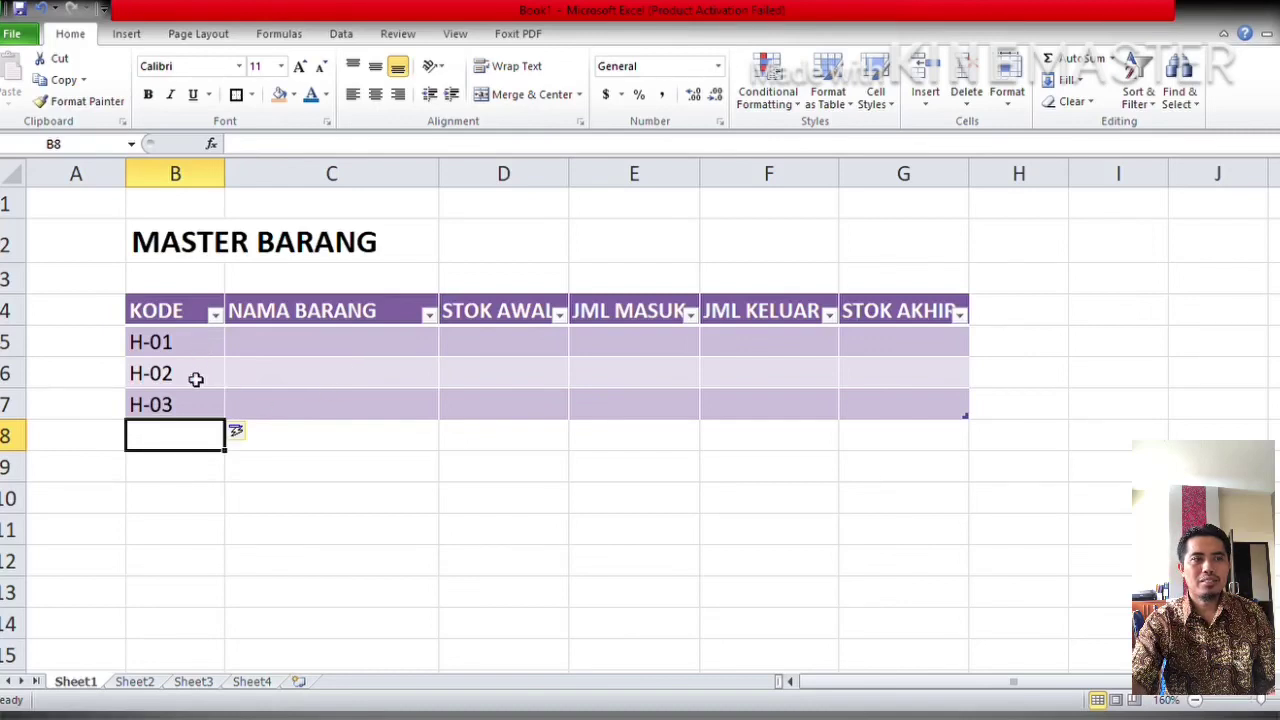
drag(196, 379, 197, 403)
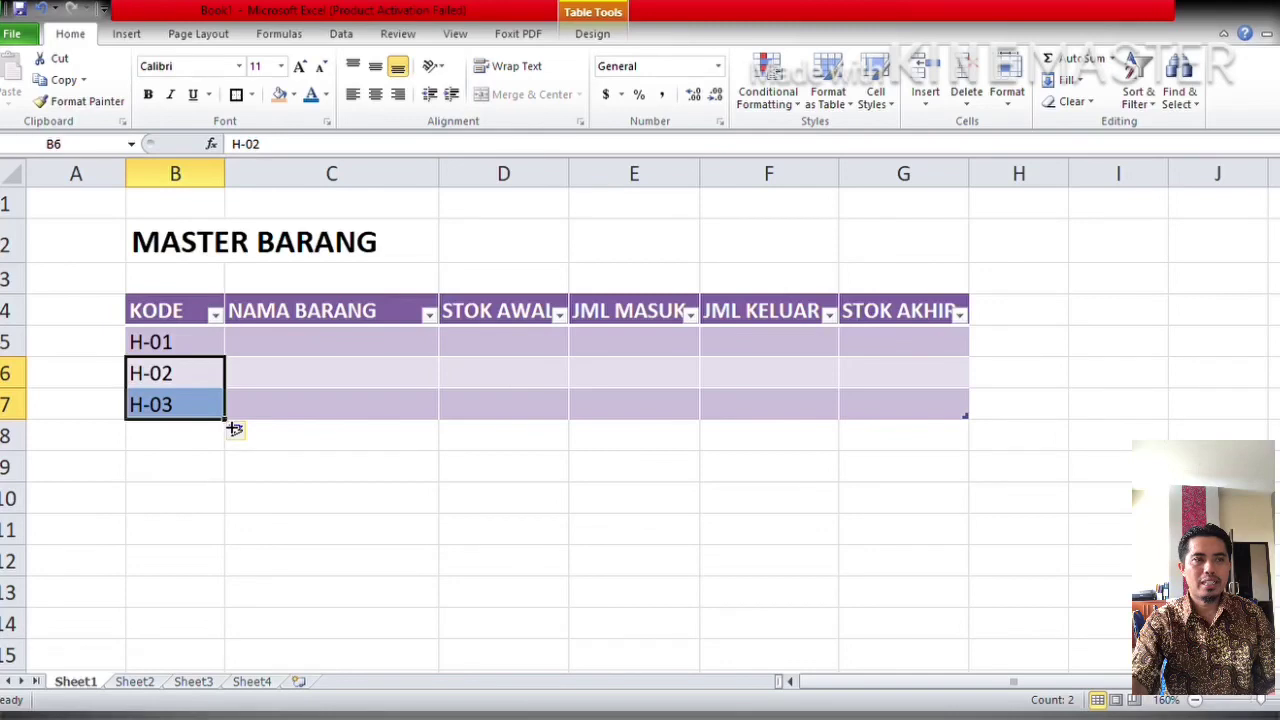
drag(226, 419, 199, 568)
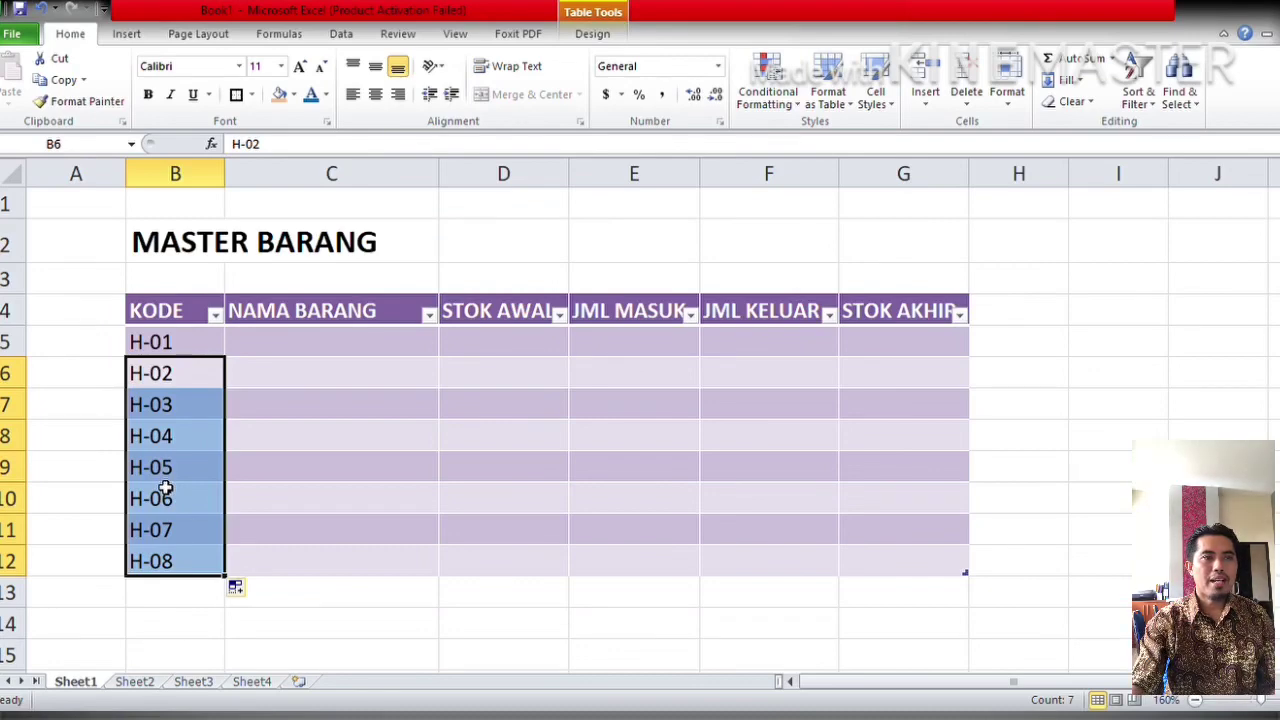
Enter the item names LAPTOP TOSHIBA 10" in C5 and LAPOT TOSHIAB 14" in C6 of the NAMA BARANG column
click(334, 346)
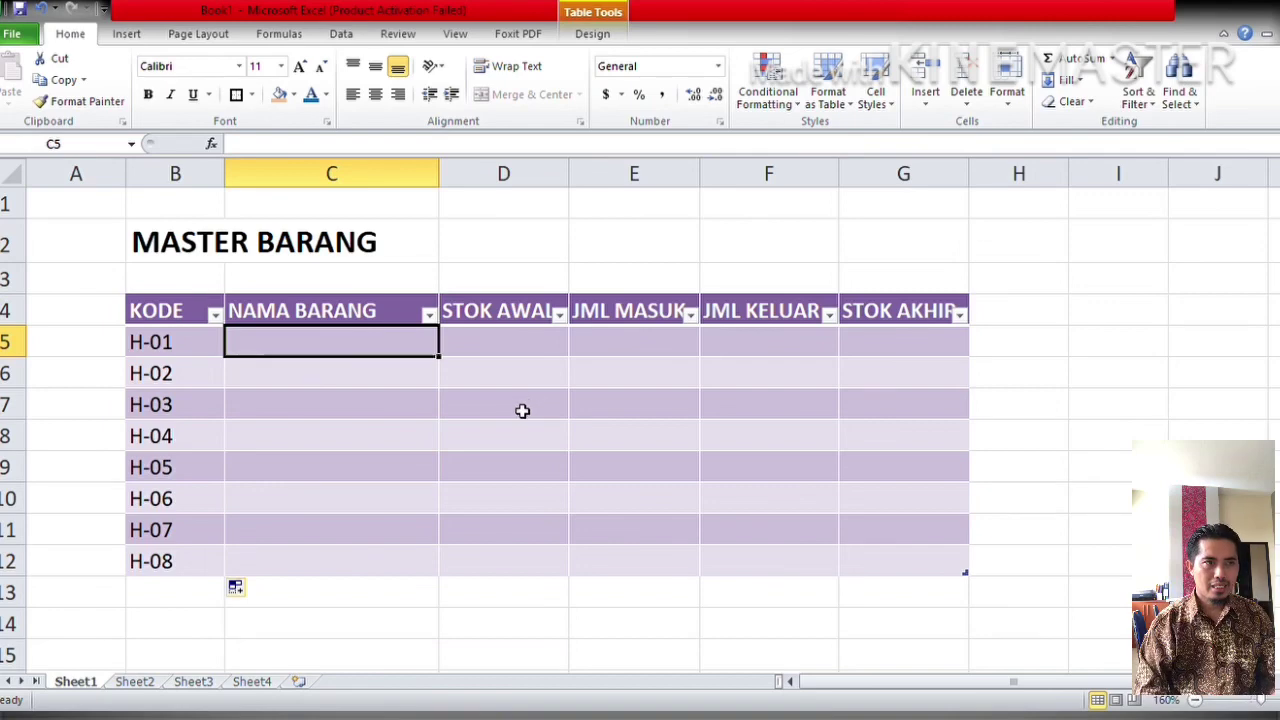
text(LA)
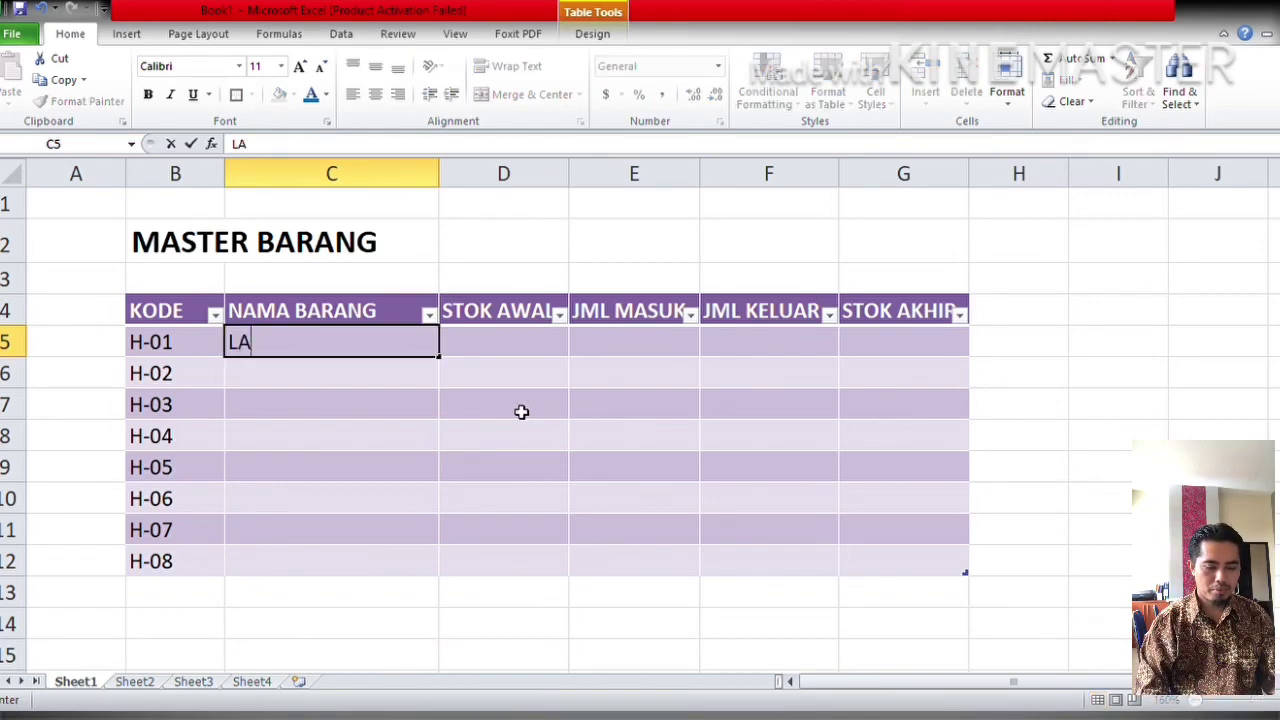
text(PTOP TOH)
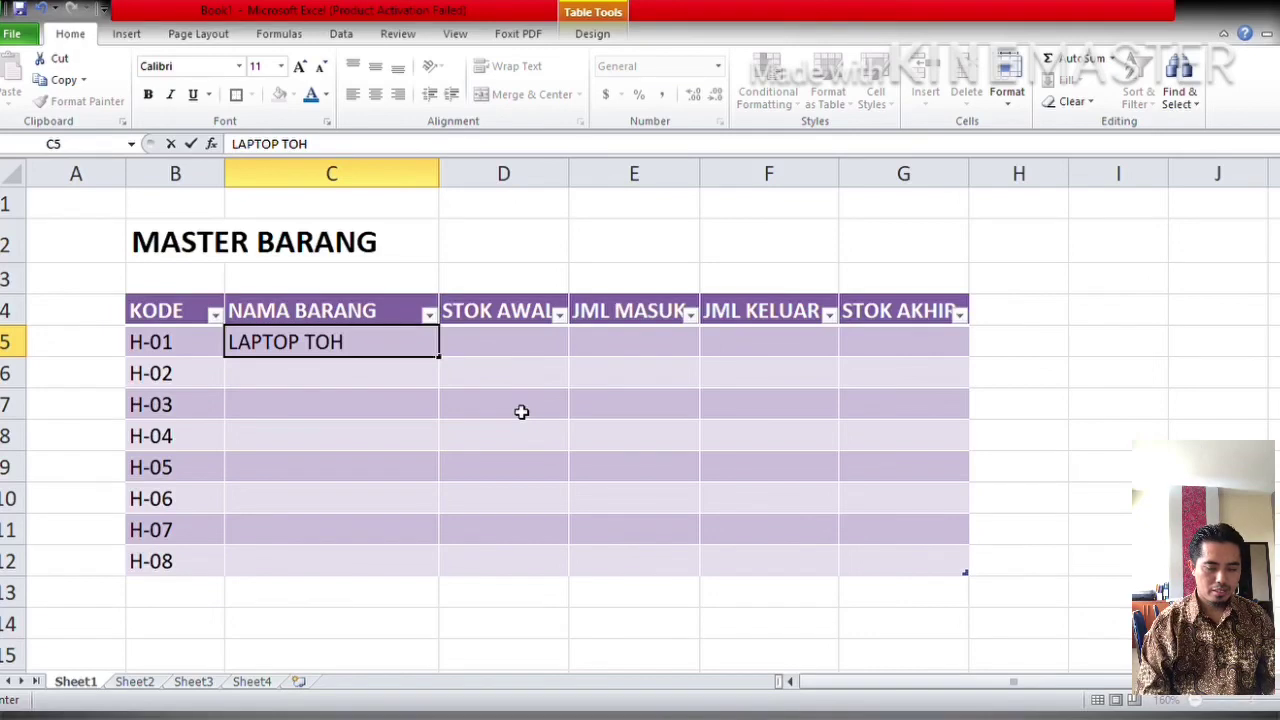
key(BackSpace)
text(SHIBA 10")
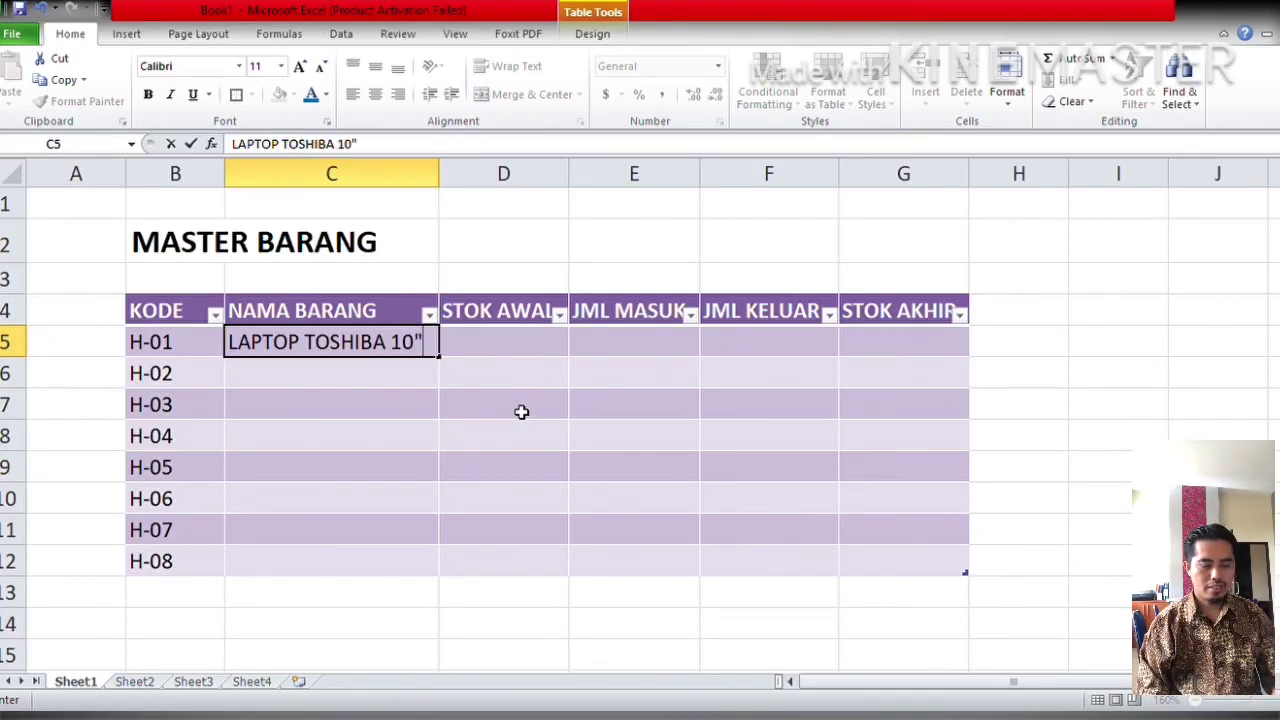
key(Return)
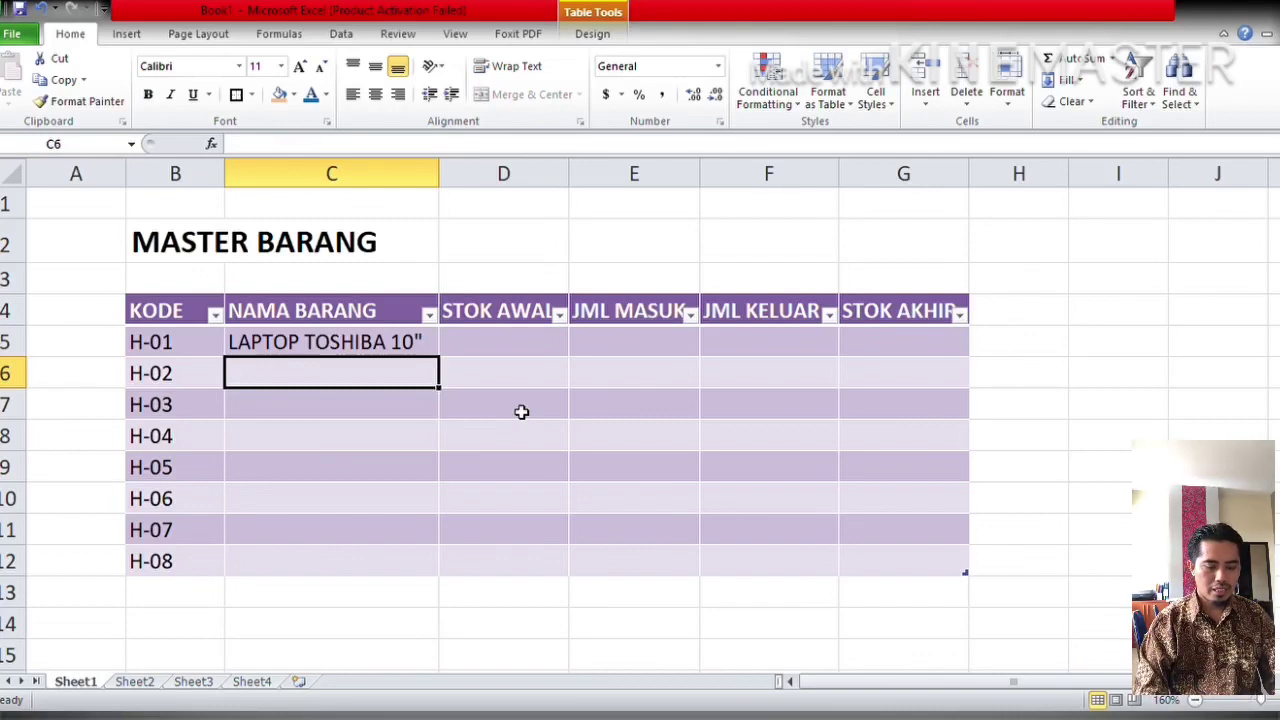
text(LAPOT)
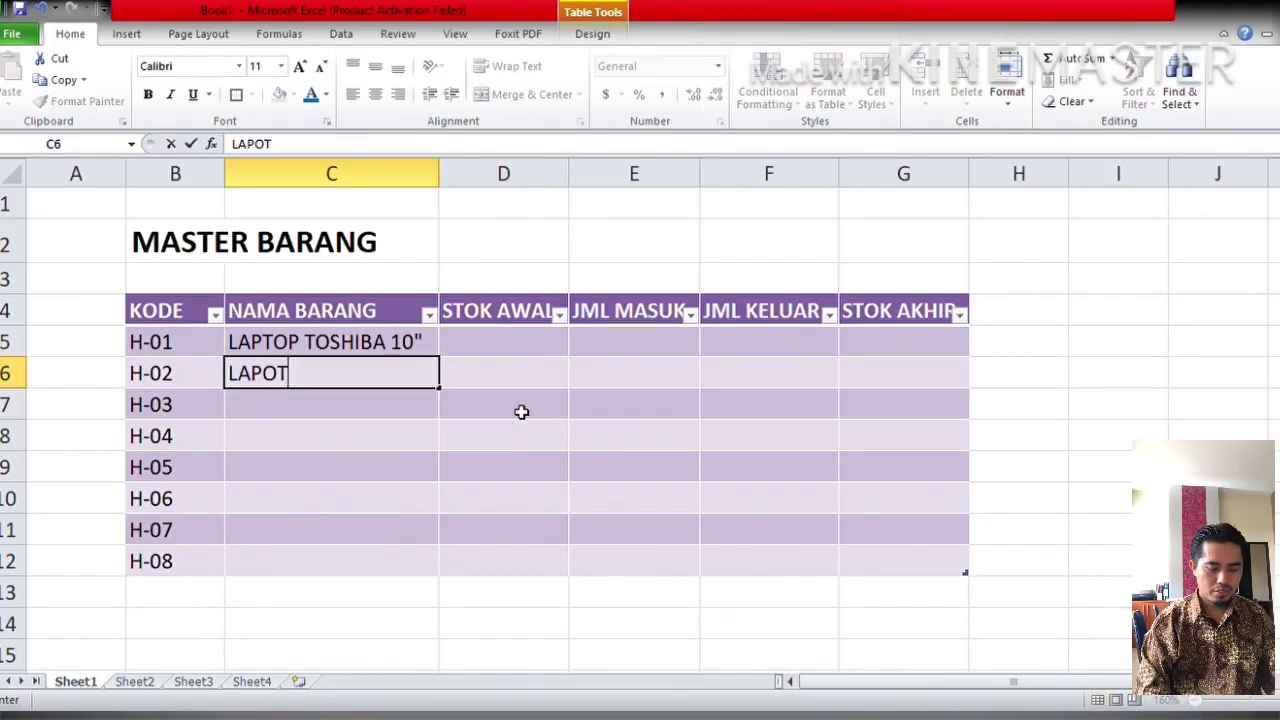
text( TOSHIA)
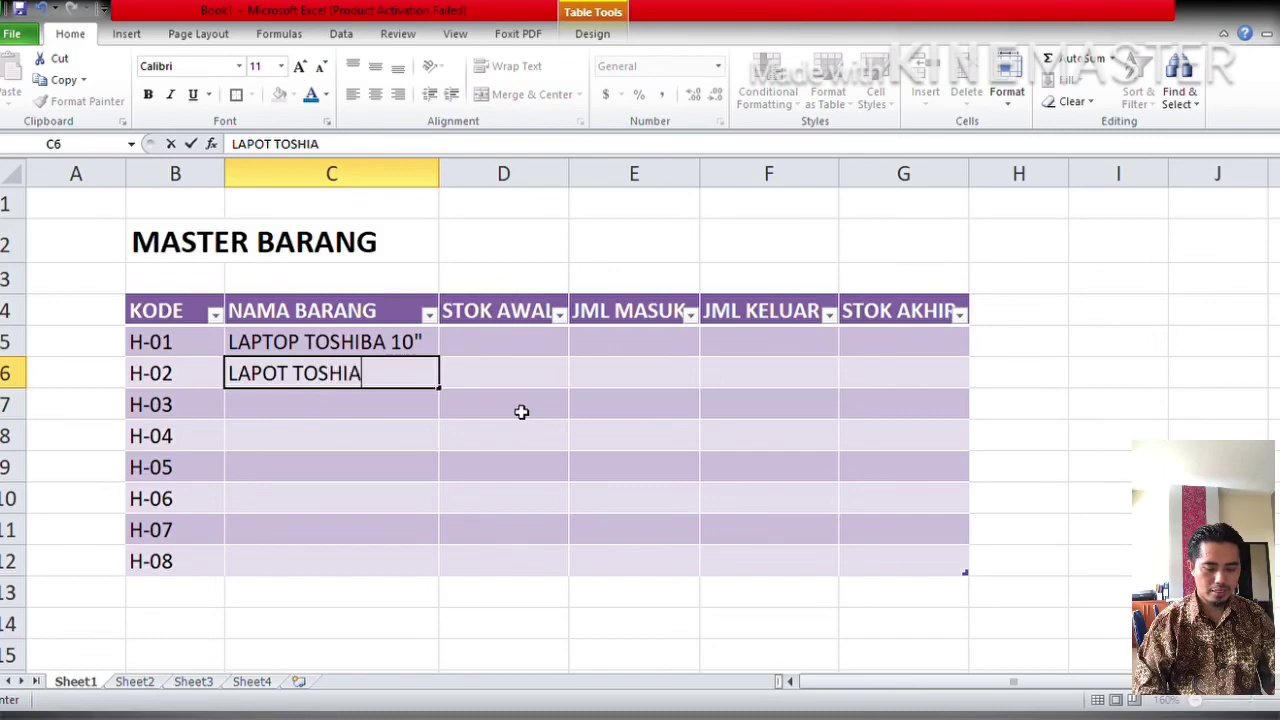
text(B 14")
key(Return)
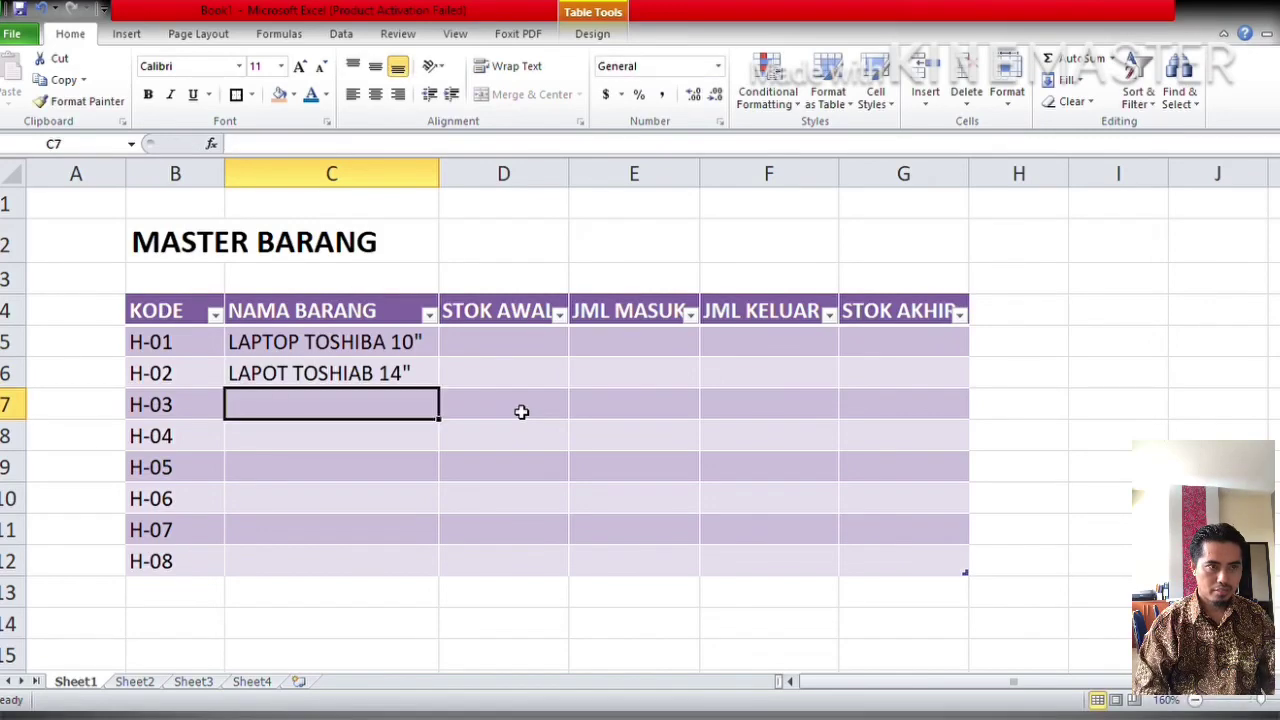
Enter the item names LAPTOP ACER 10" in C7 and LAPTOP ACER 14" in C8
text(LAPT)
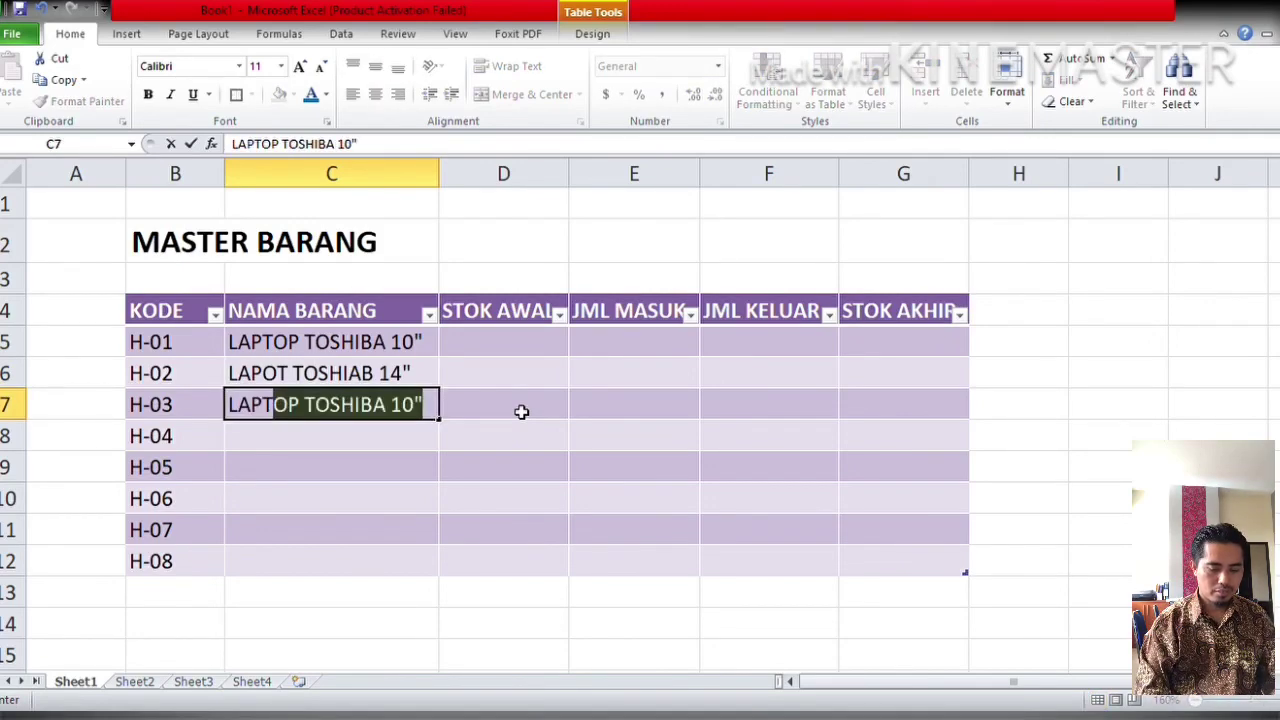
text(OP A)
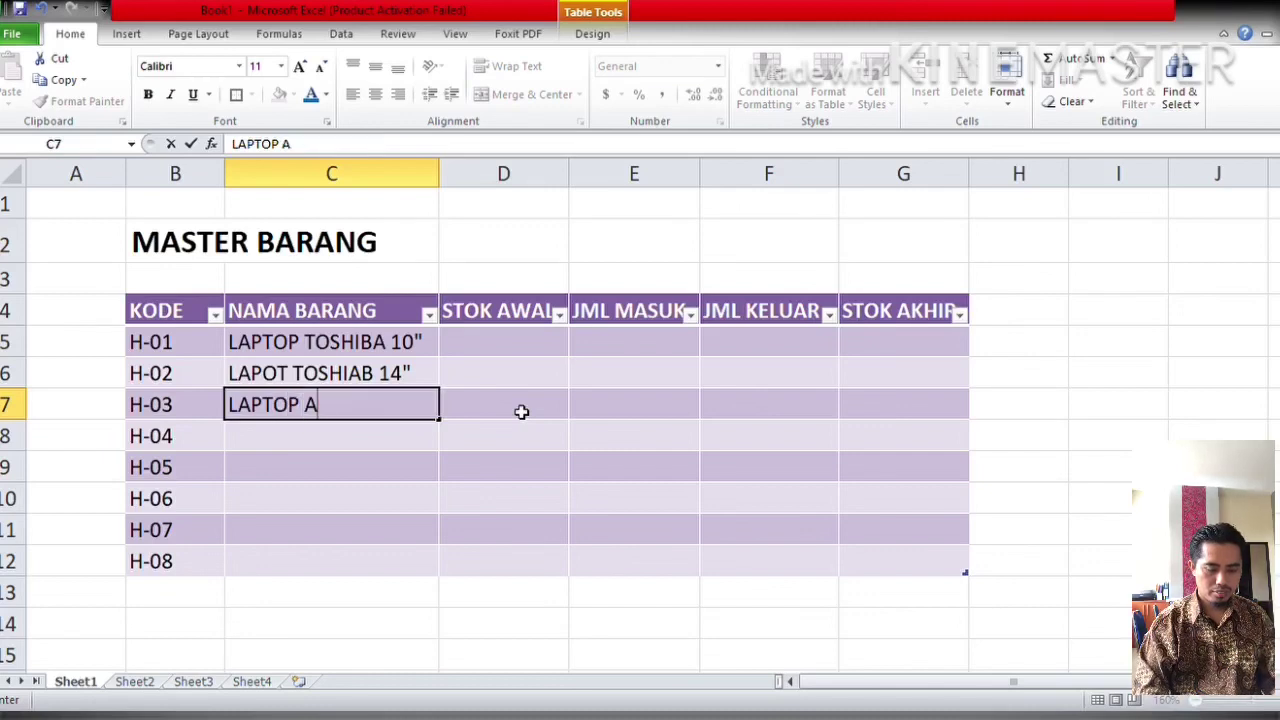
text(CER 10")
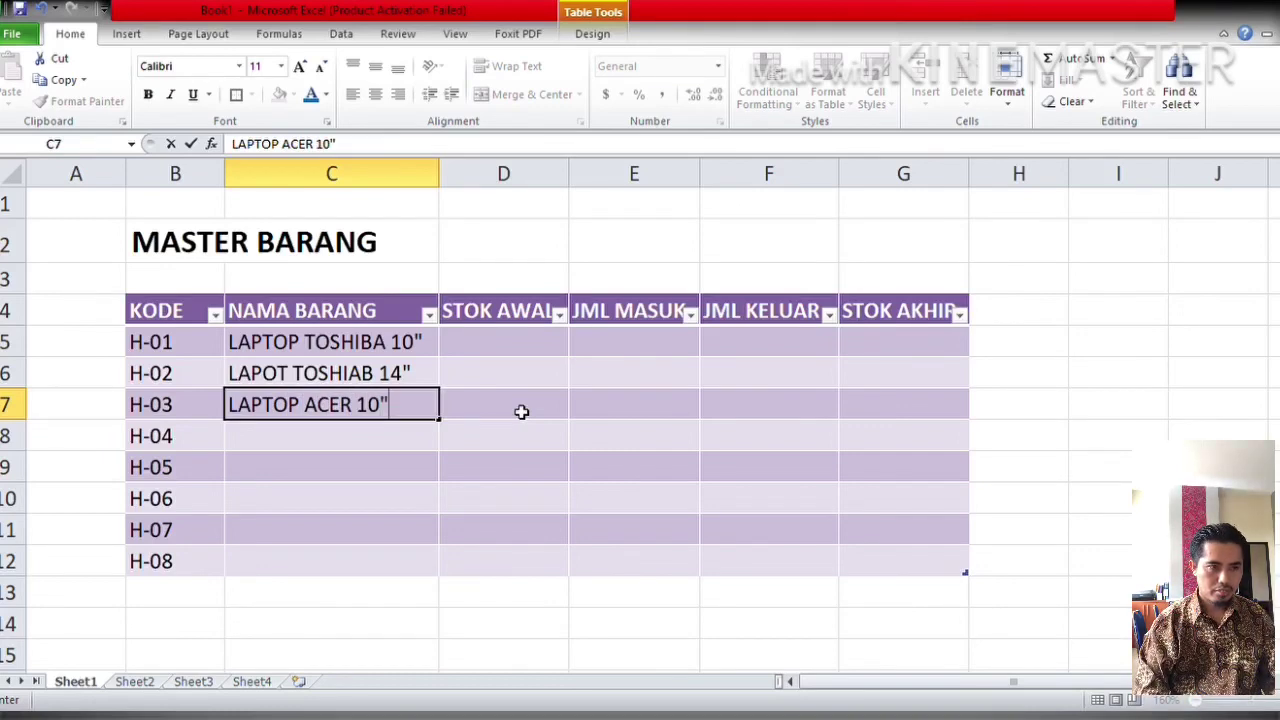
key(Return)
text(LAPTOP)
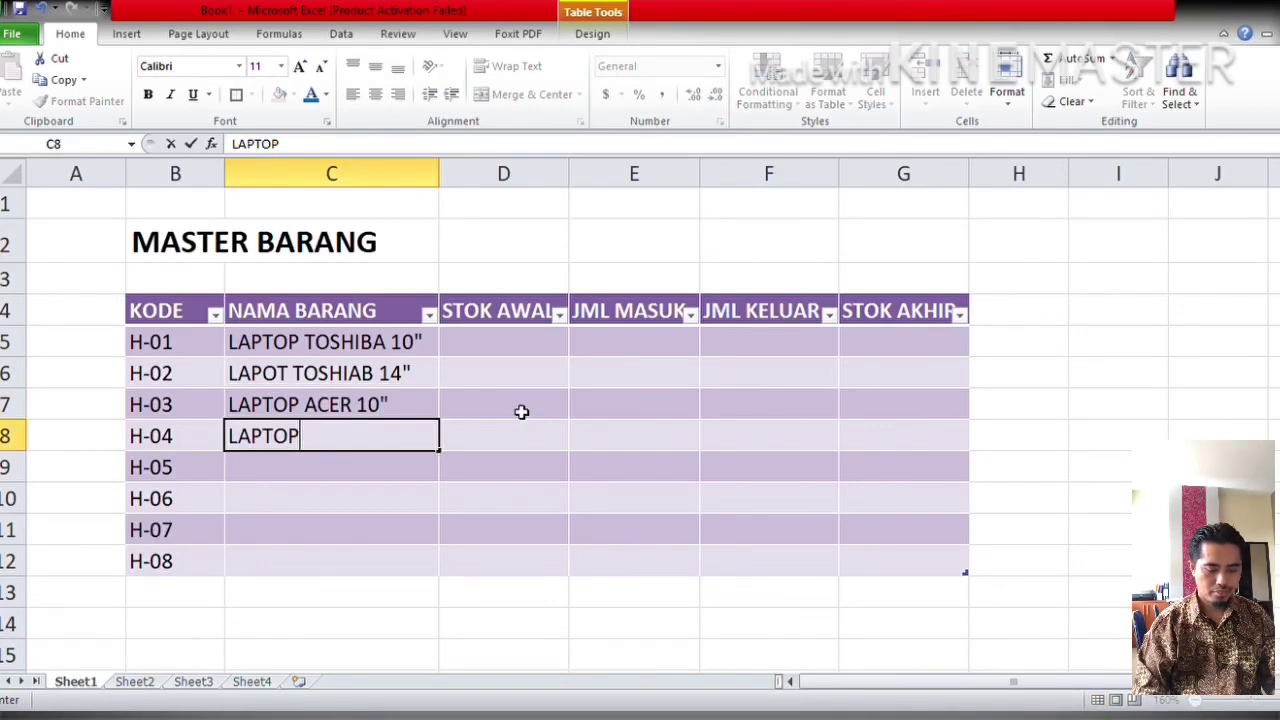
text( ACER )
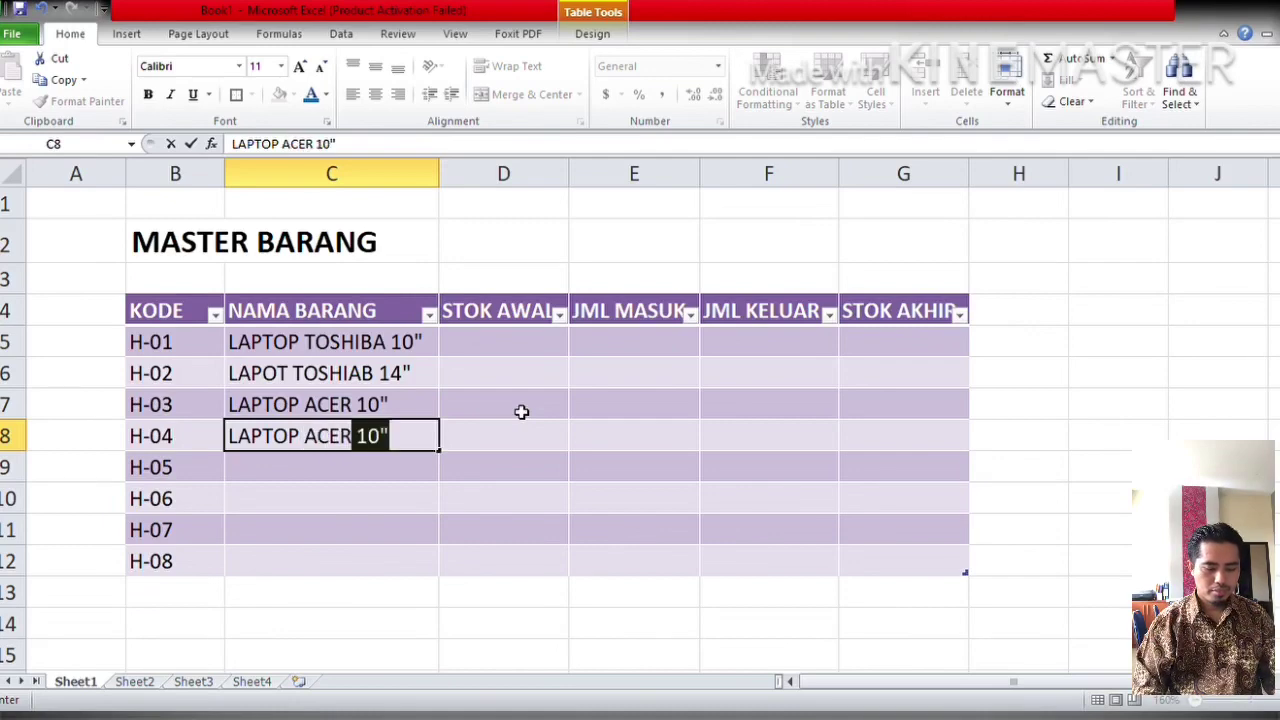
text(14")
key(Return)
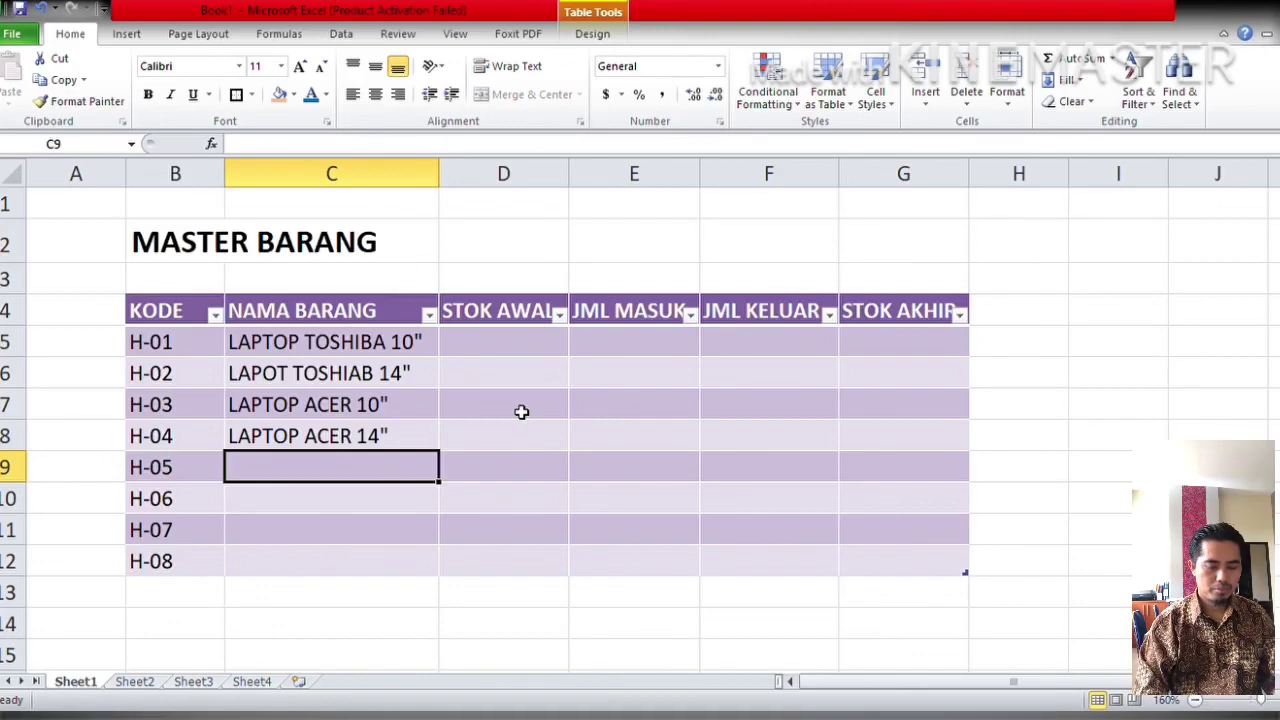
Enter the item names LAPTOP HP 10" in C9 and LAPTOO HP 14" in C10
text(LAPTOP)
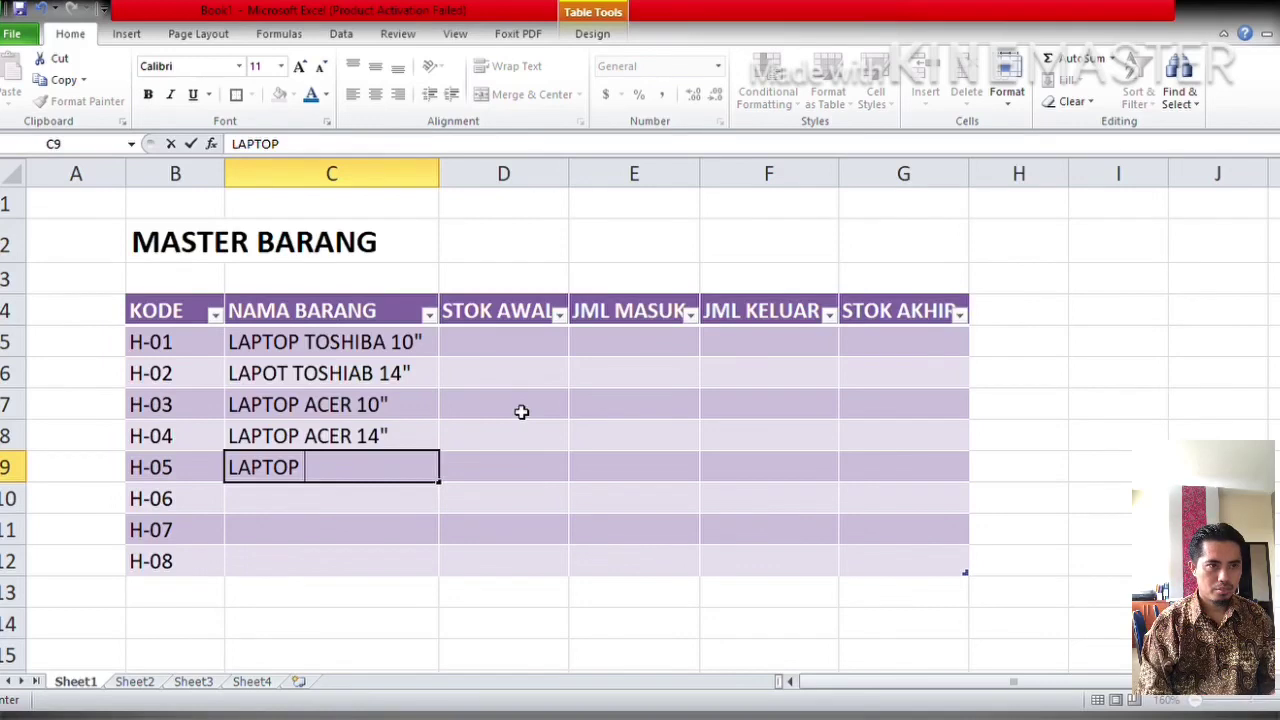
text(hp)
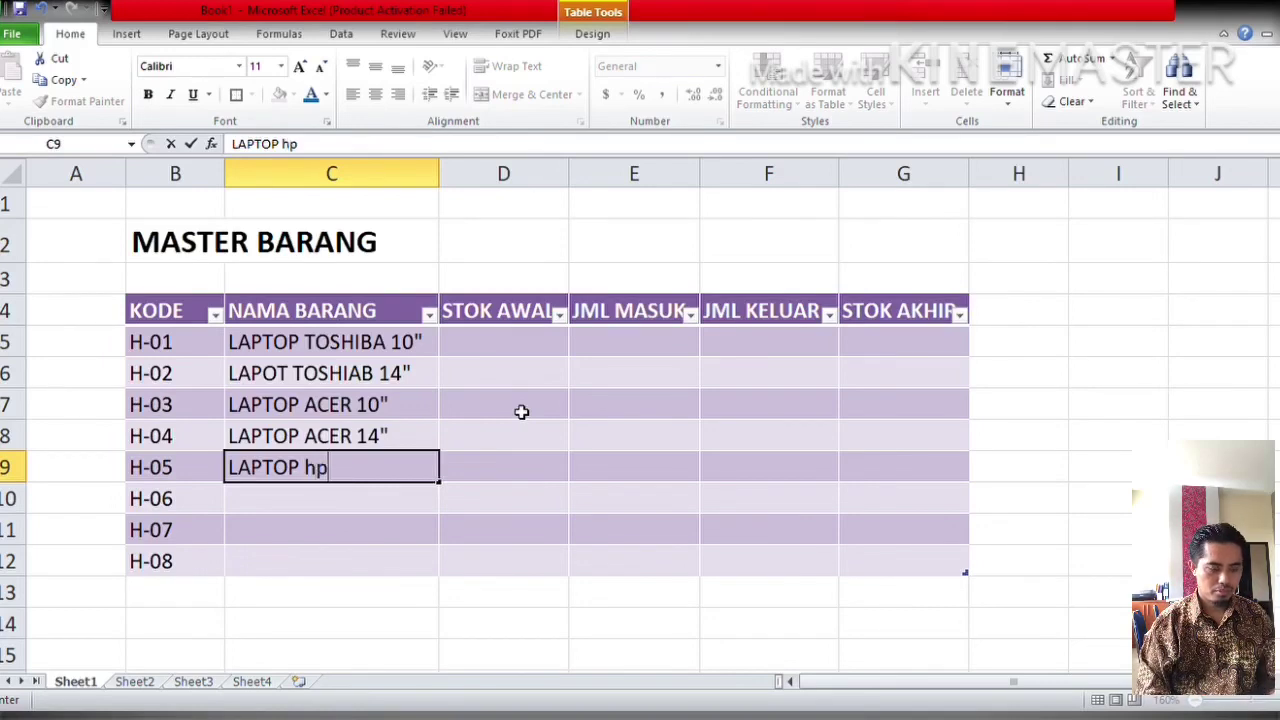
key(BackSpace)
key(BackSpace)
text(HP 10")
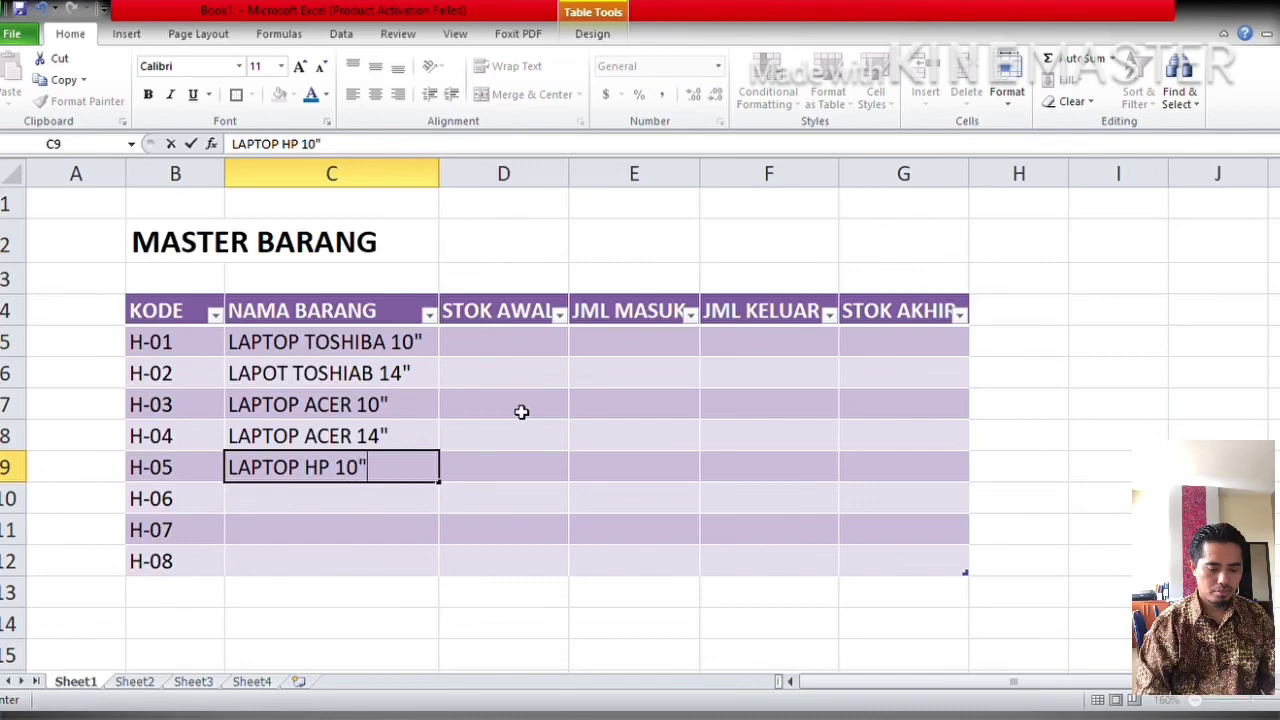
key(Return)
text(LAPTOO HP)
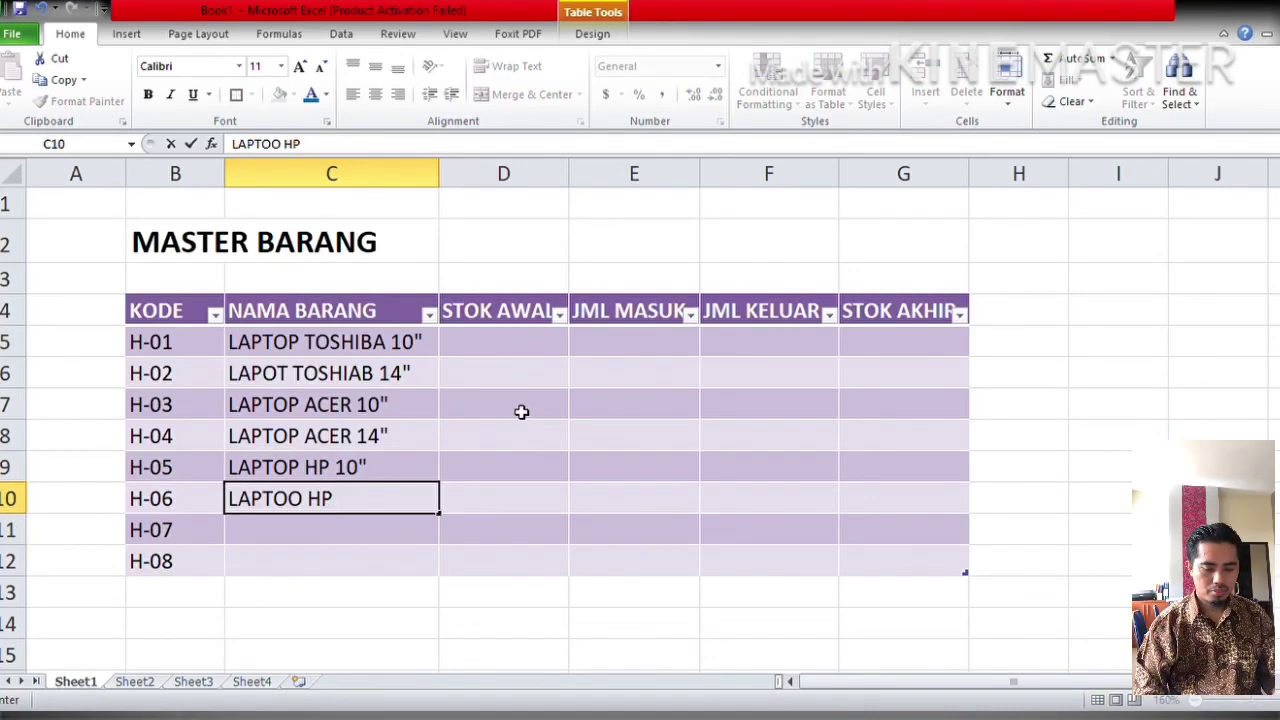
text( 14")
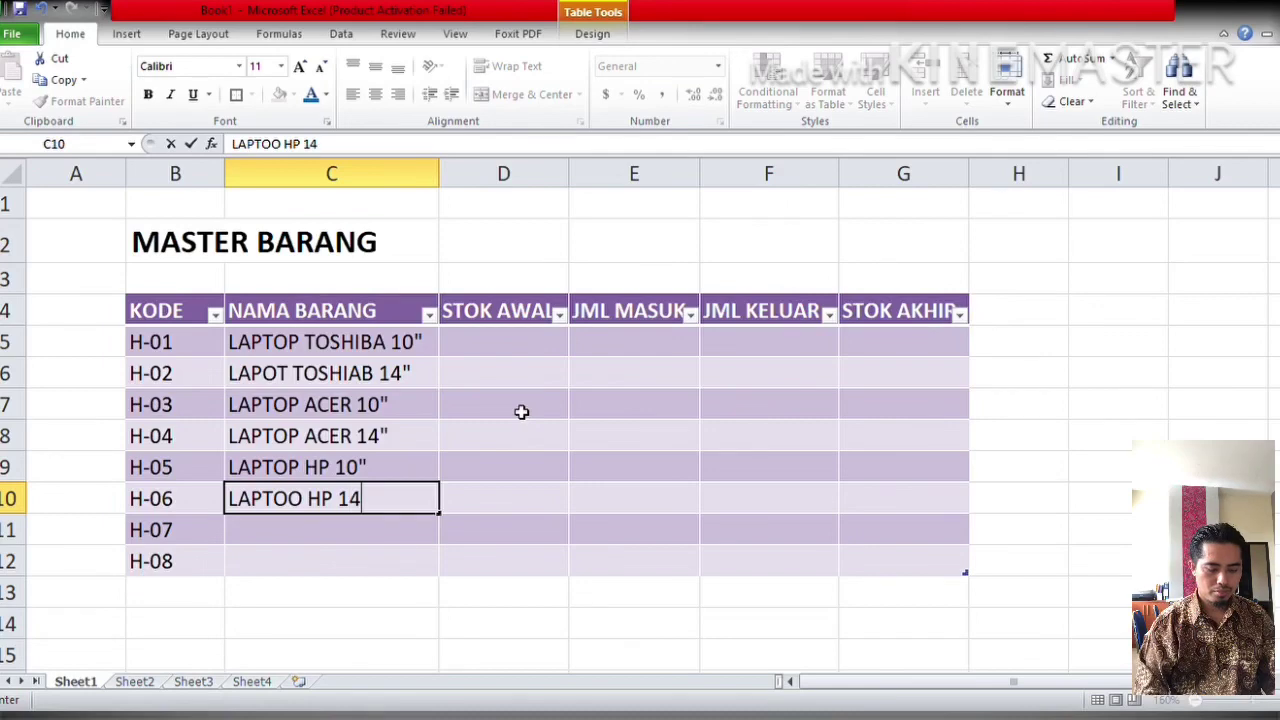
key(Return)
Enter the item names MACBOOK AIR in C11 and MACBOOK PRO in C12
text(MACB)
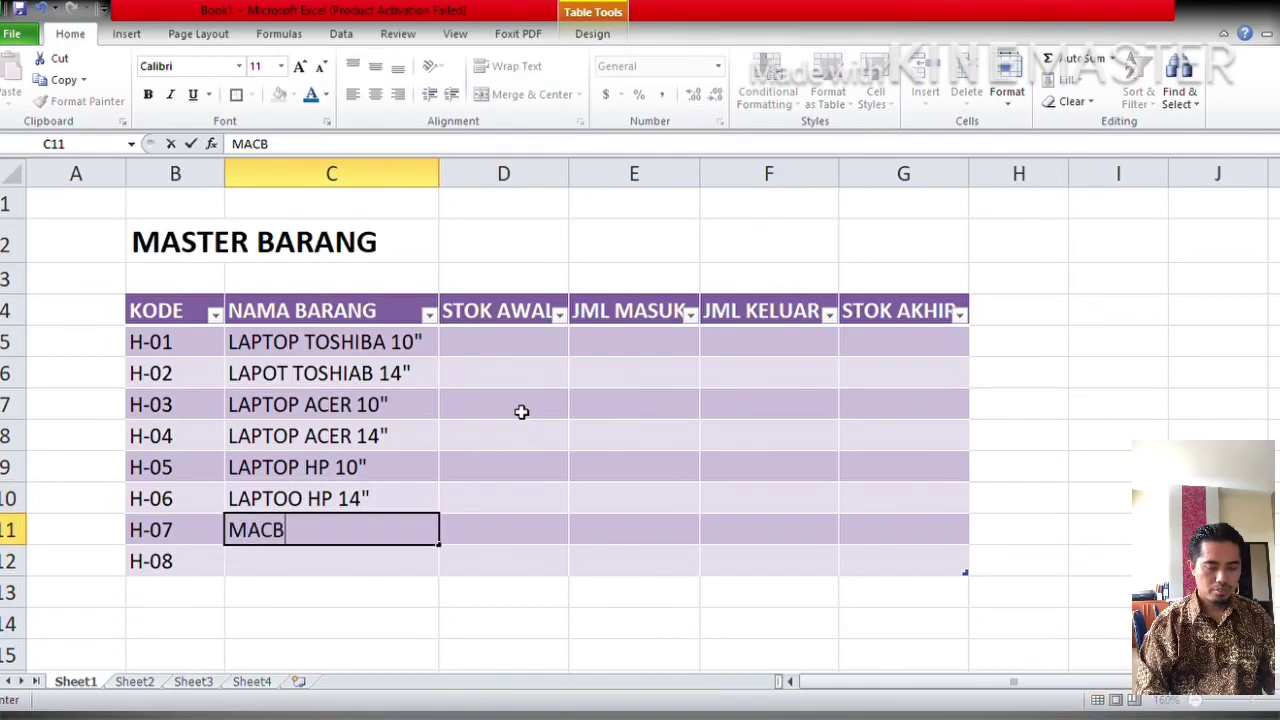
text(OOK AIR)
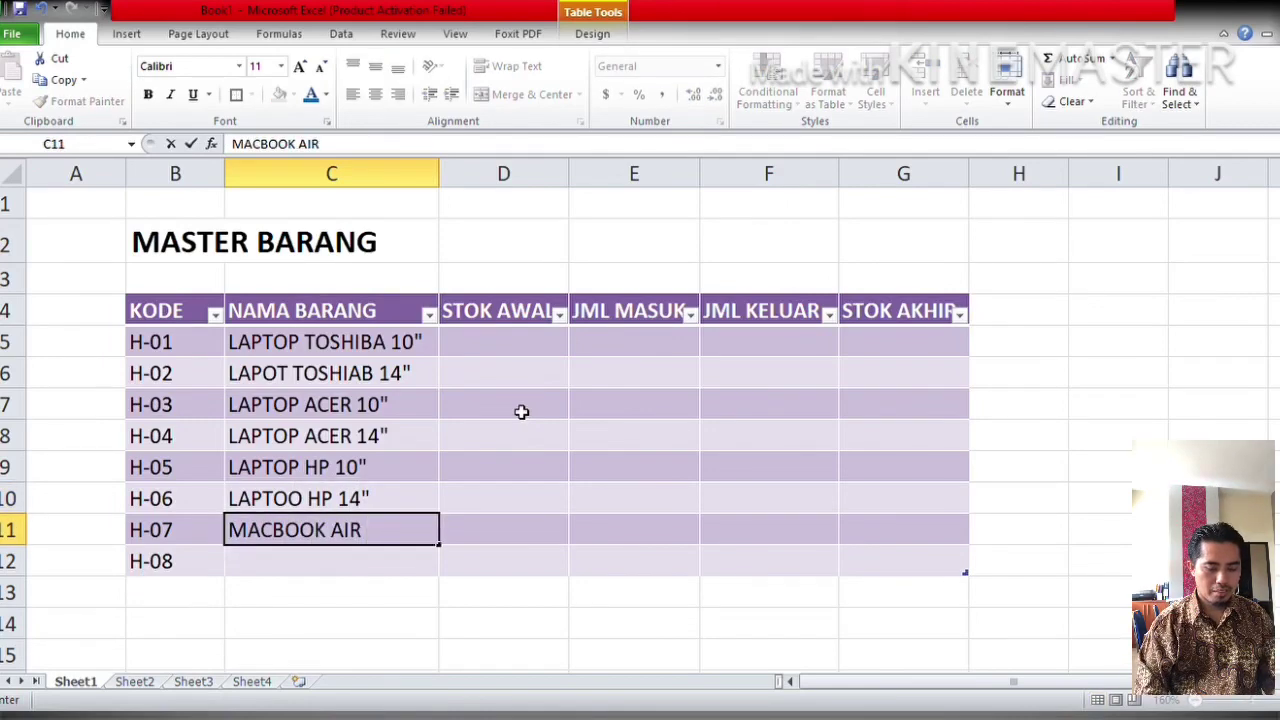
key(Return)
text(MAC)
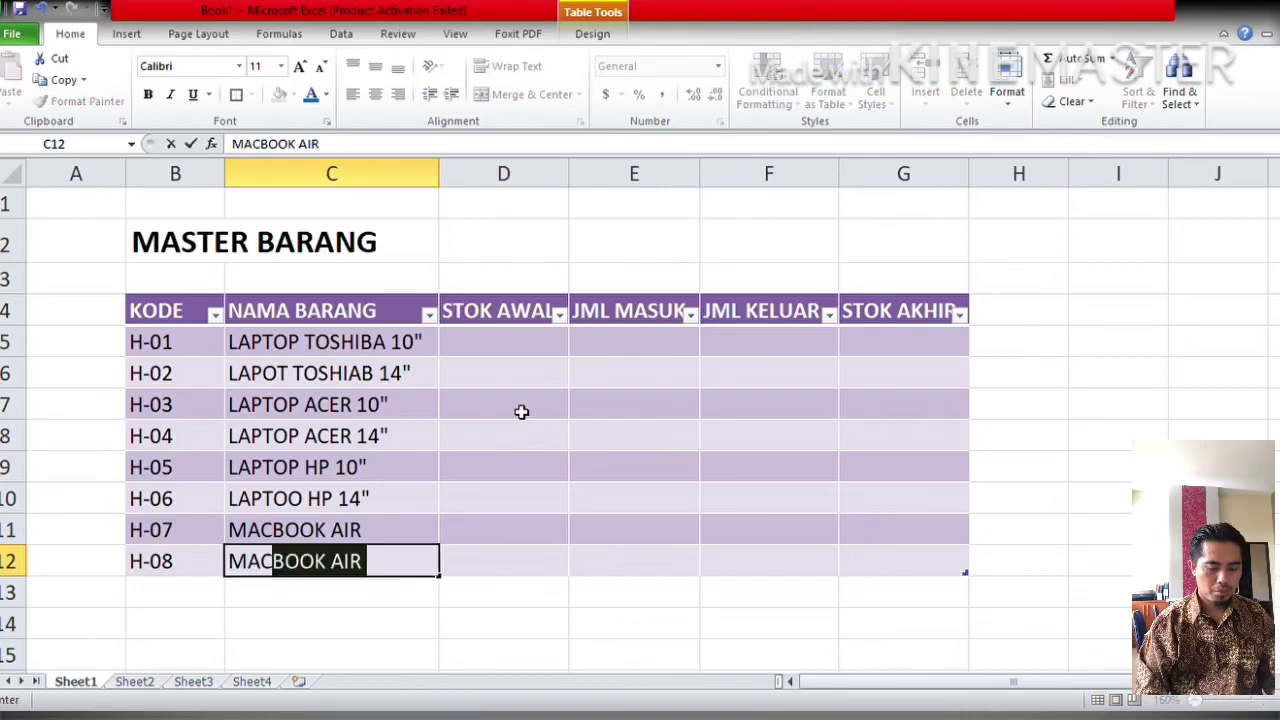
text(BOOK PRO)
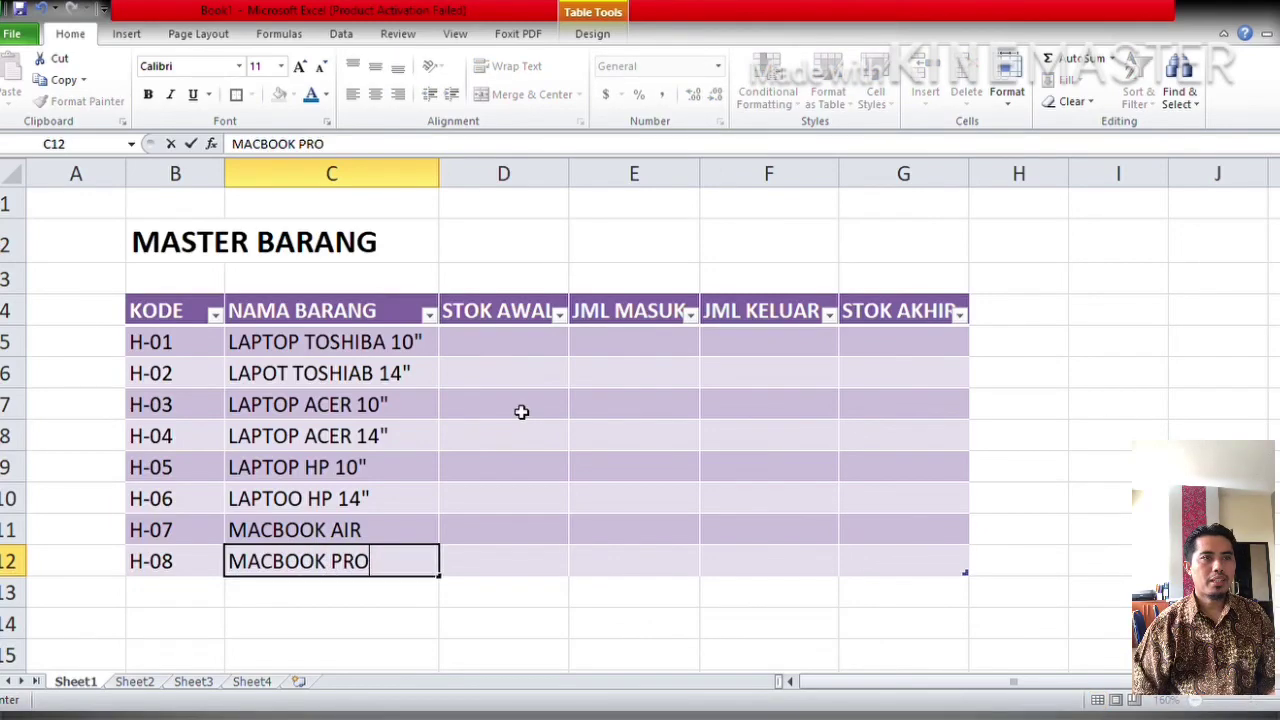
key(Return)
Correct the brand spelling in the H-02 item name in C6 so it reads LAPOT TOSHIBA 14"
key(Up)
key(Up)
key(Up)
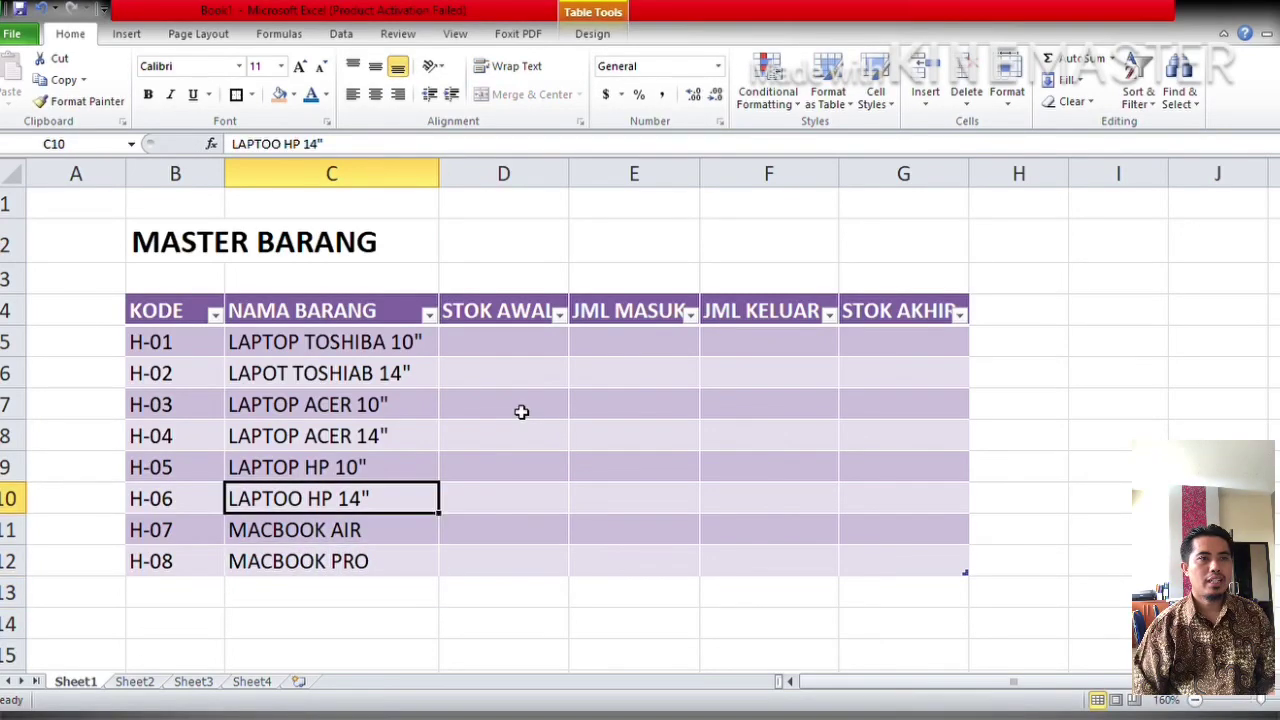
key(Up)
key(Up)
key(Up)
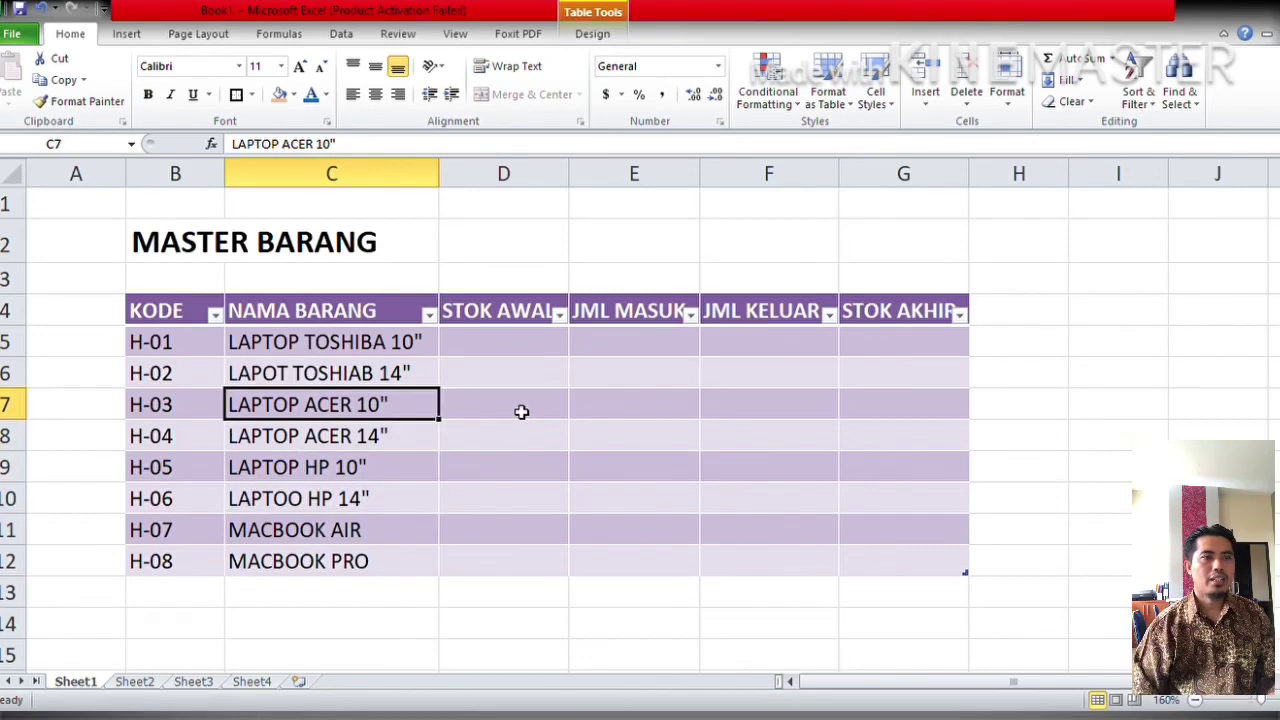
key(Up)
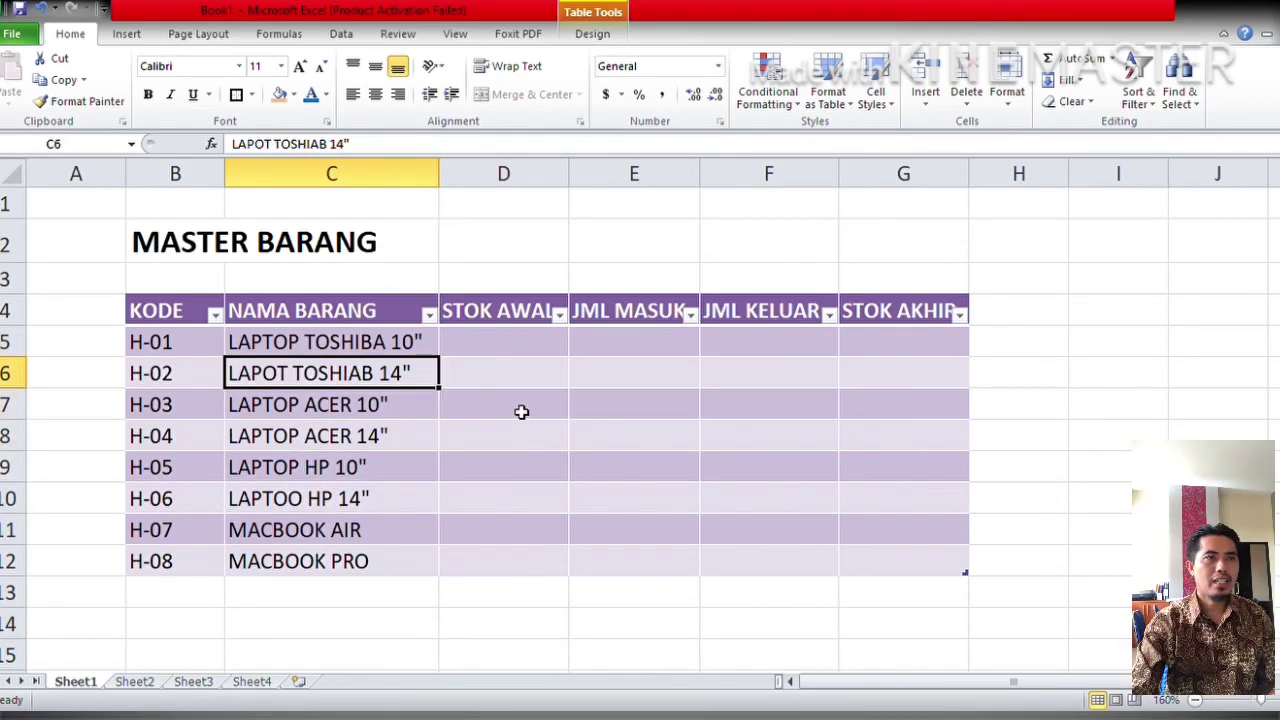
click(333, 147)
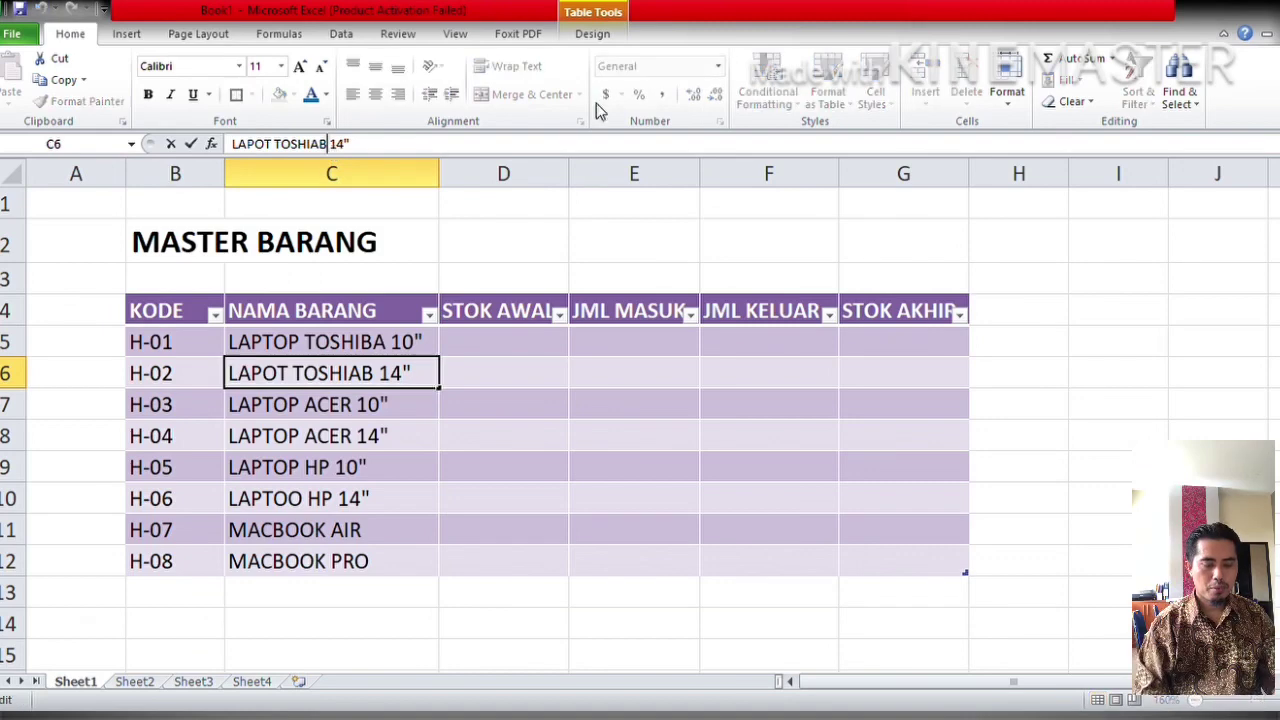
key(BackSpace)
key(BackSpace)
text(BA)
key(Return)
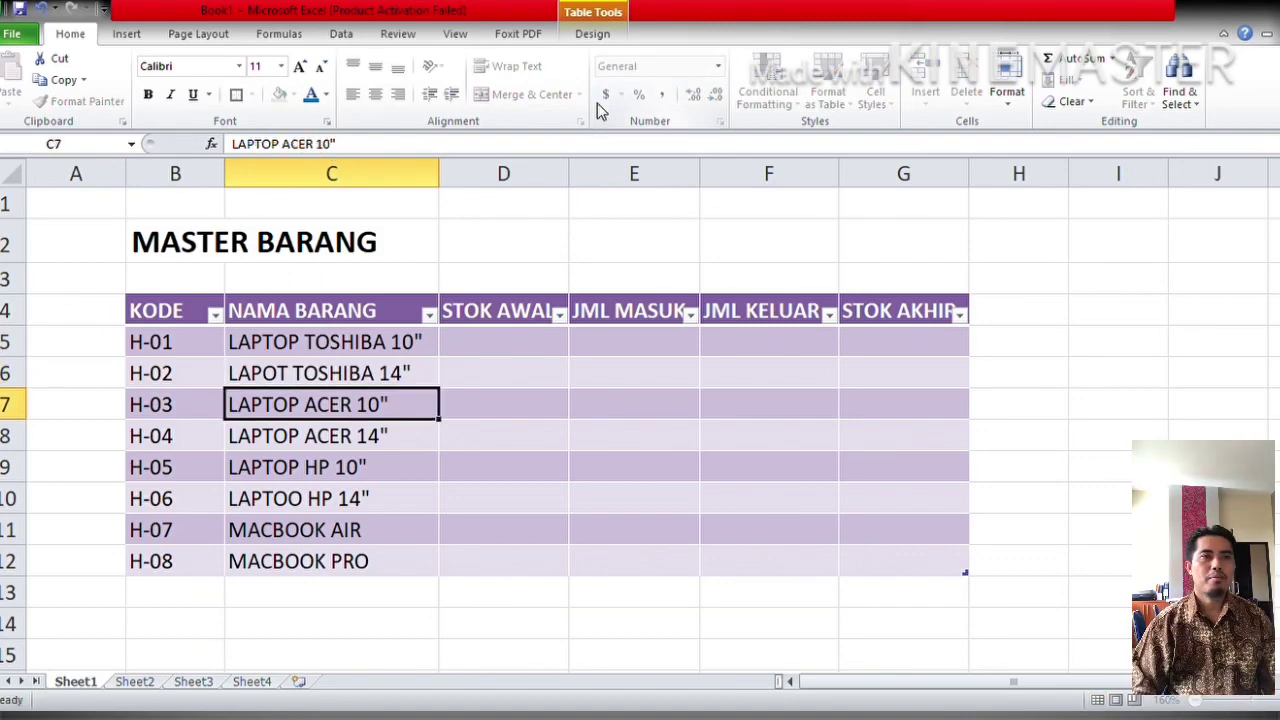
Enter 20 as the STOK AWAL of item H-01 in cell D5
key(Up)
key(Right)
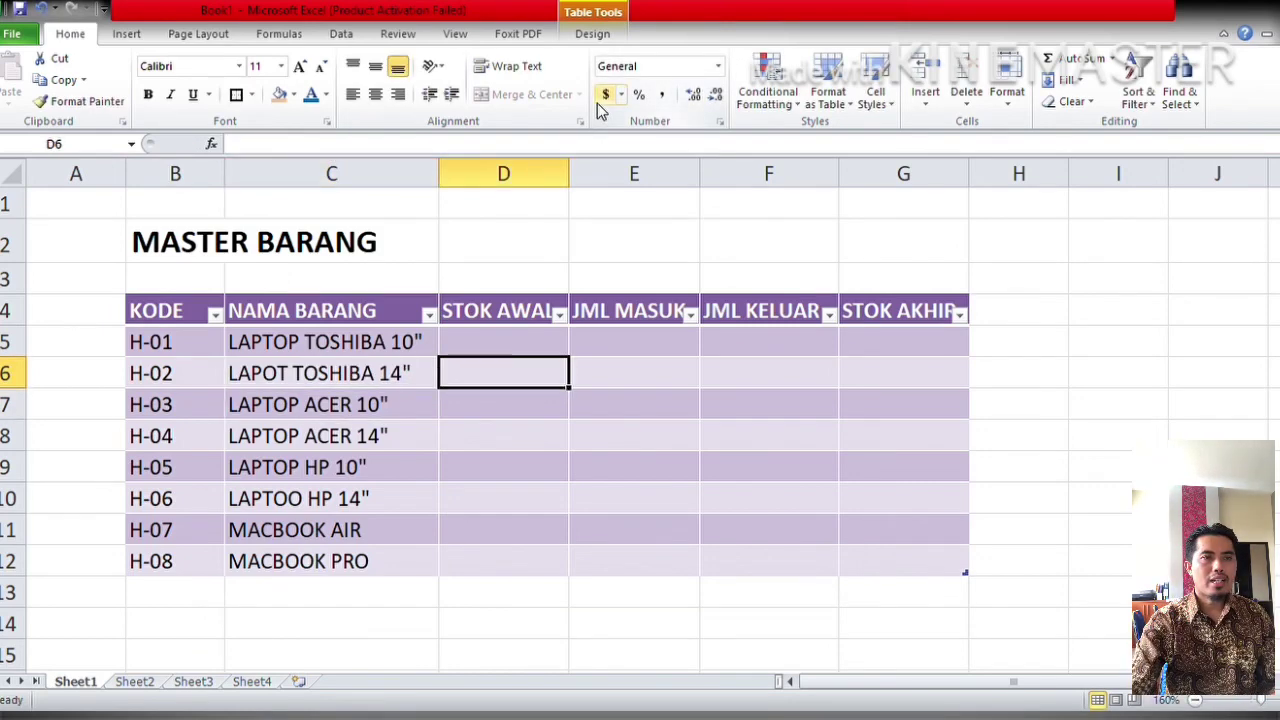
click(552, 348)
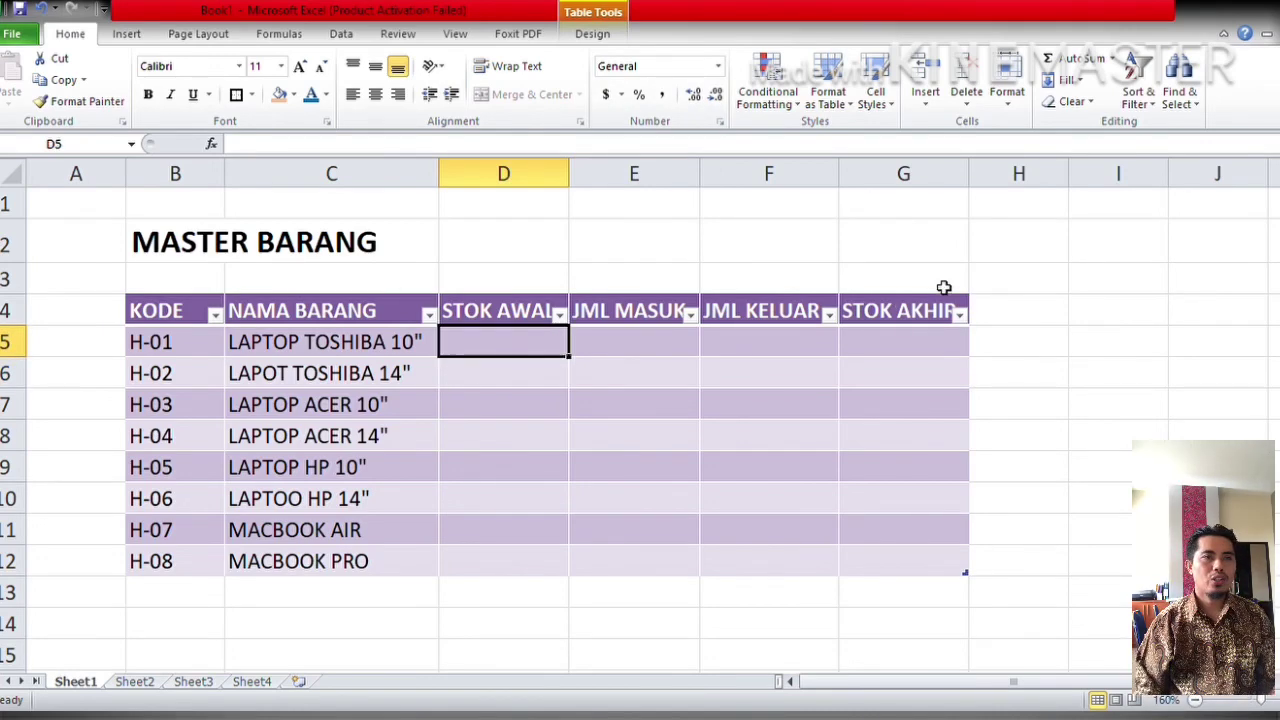
text(20)
key(Return)
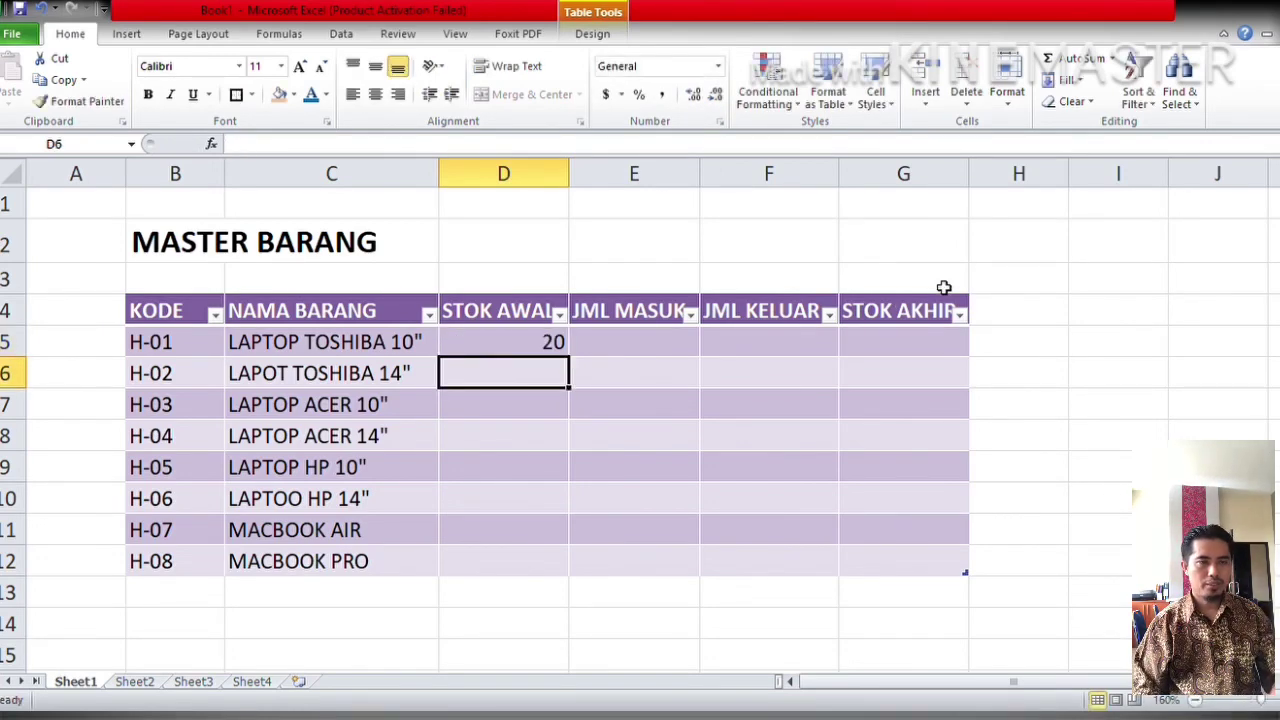
Copy the STOK AWAL value from D5 down to D12 and center the values in D5:D12
key(Up)
key(ctrl+c)
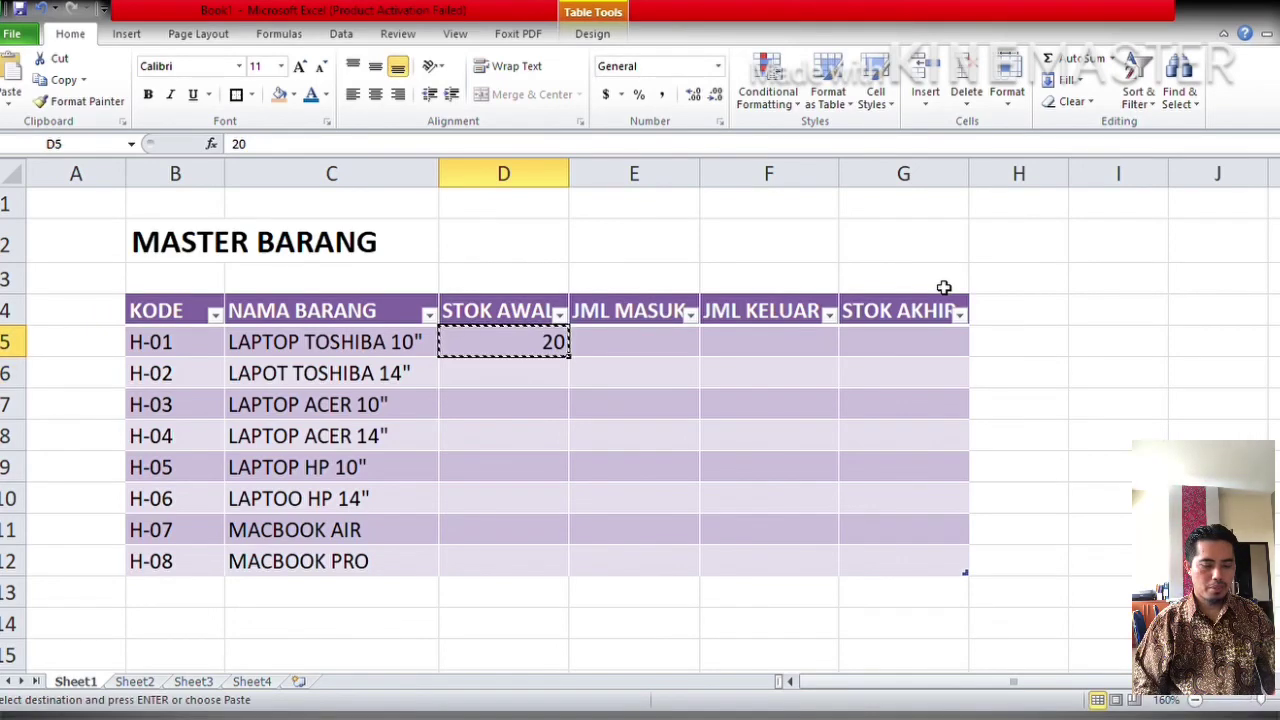
key(shift+Down)
key(shift+Down)
key(shift+Down)
key(shift+Down)
key(shift+Down)
key(shift+Down)
key(shift+Down)
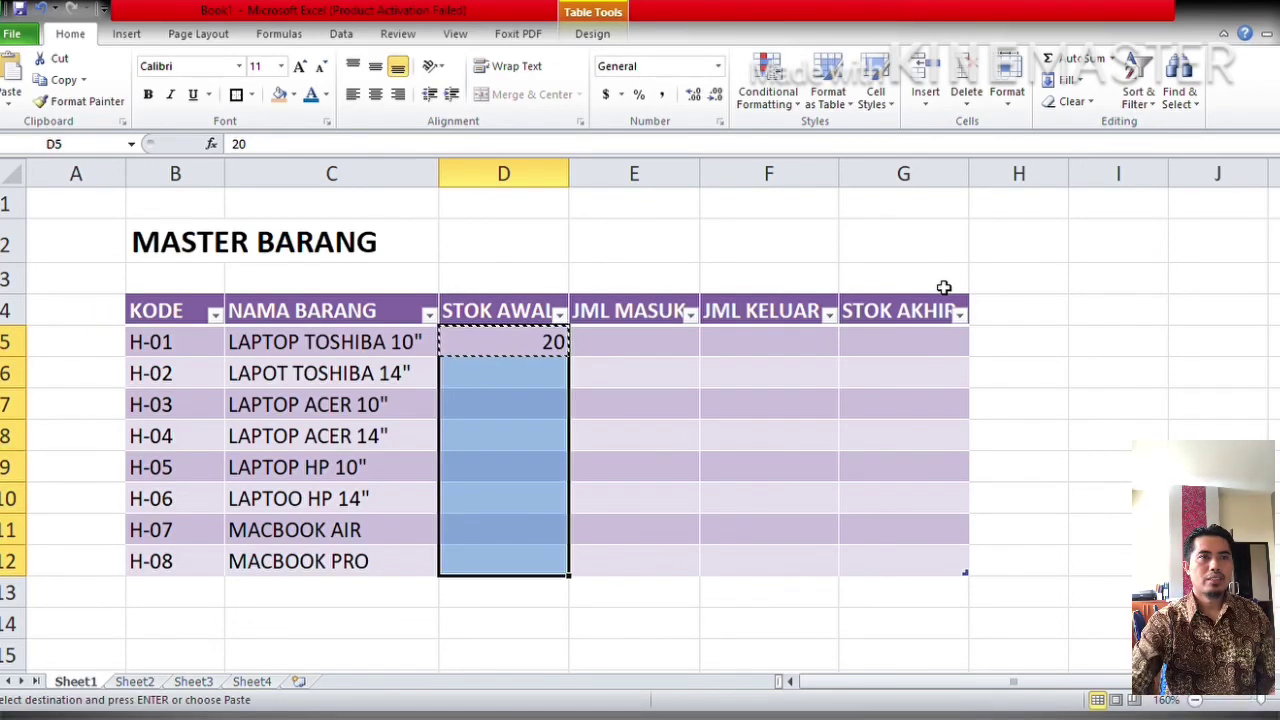
key(ctrl+v)
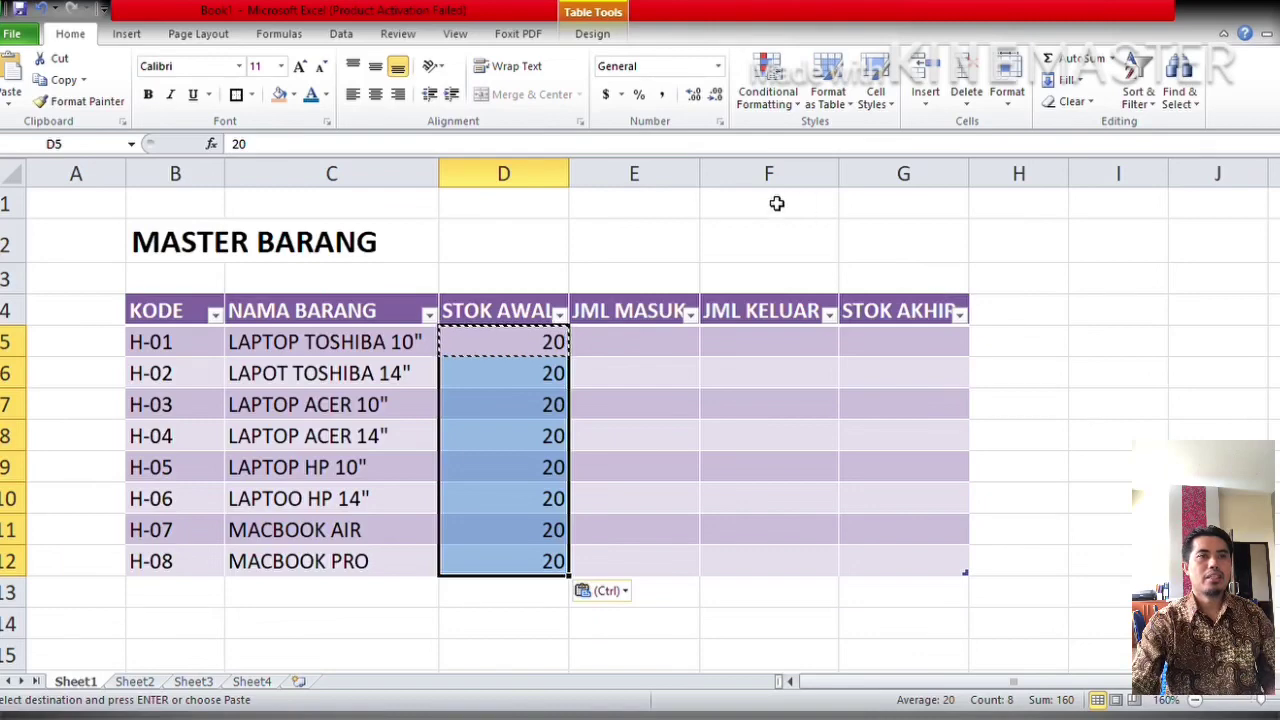
click(375, 94)
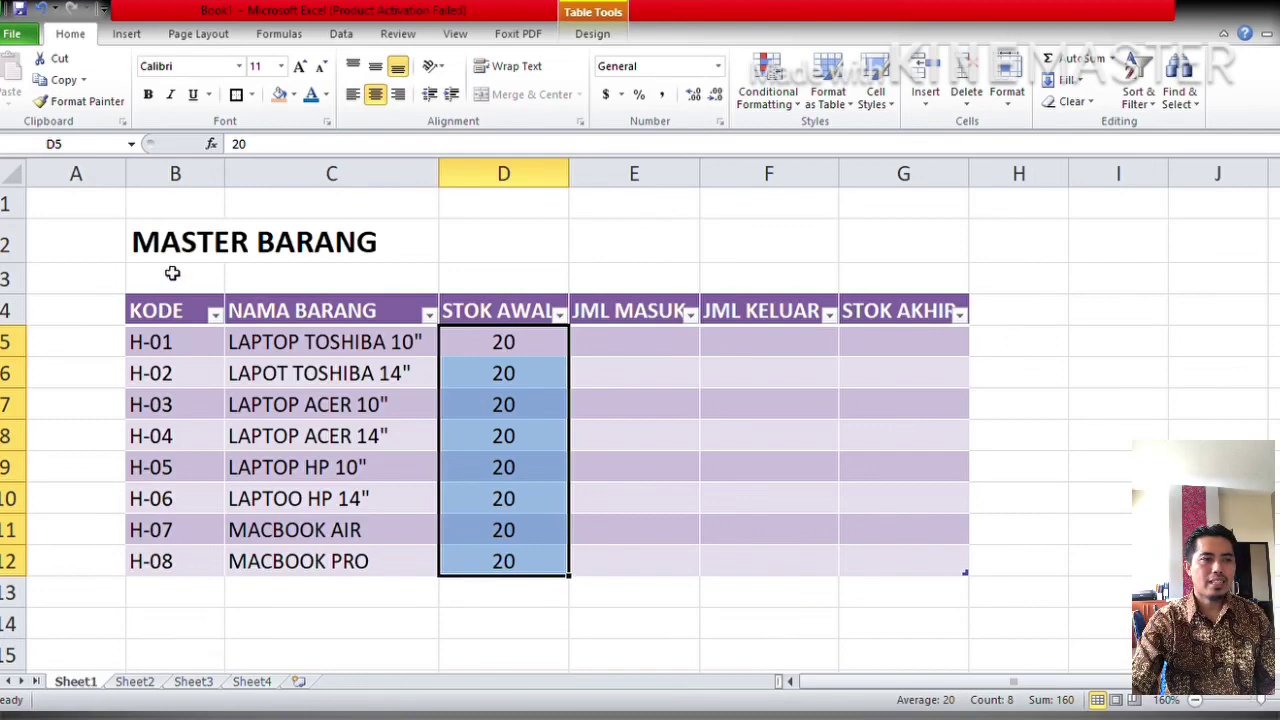
Rename the Sheet1 worksheet as MASTER BARANG
double_click(80, 683)
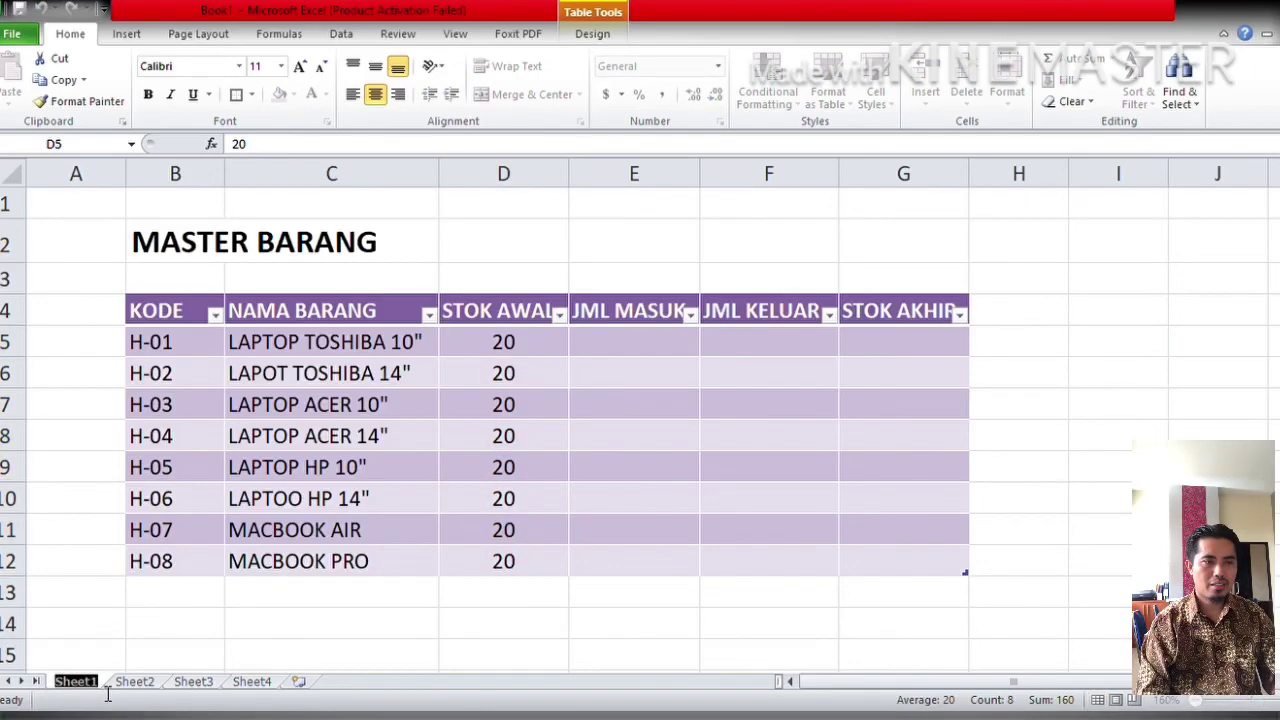
text(MASTER BARAN)
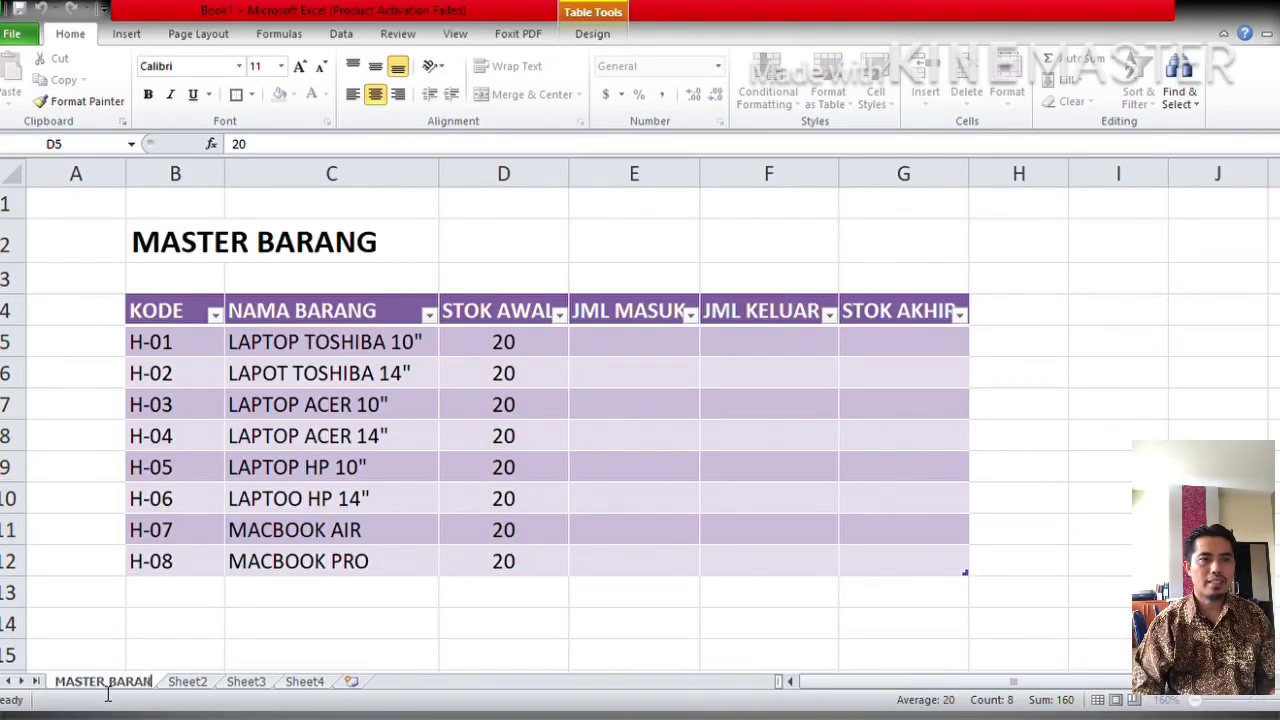
text(G)
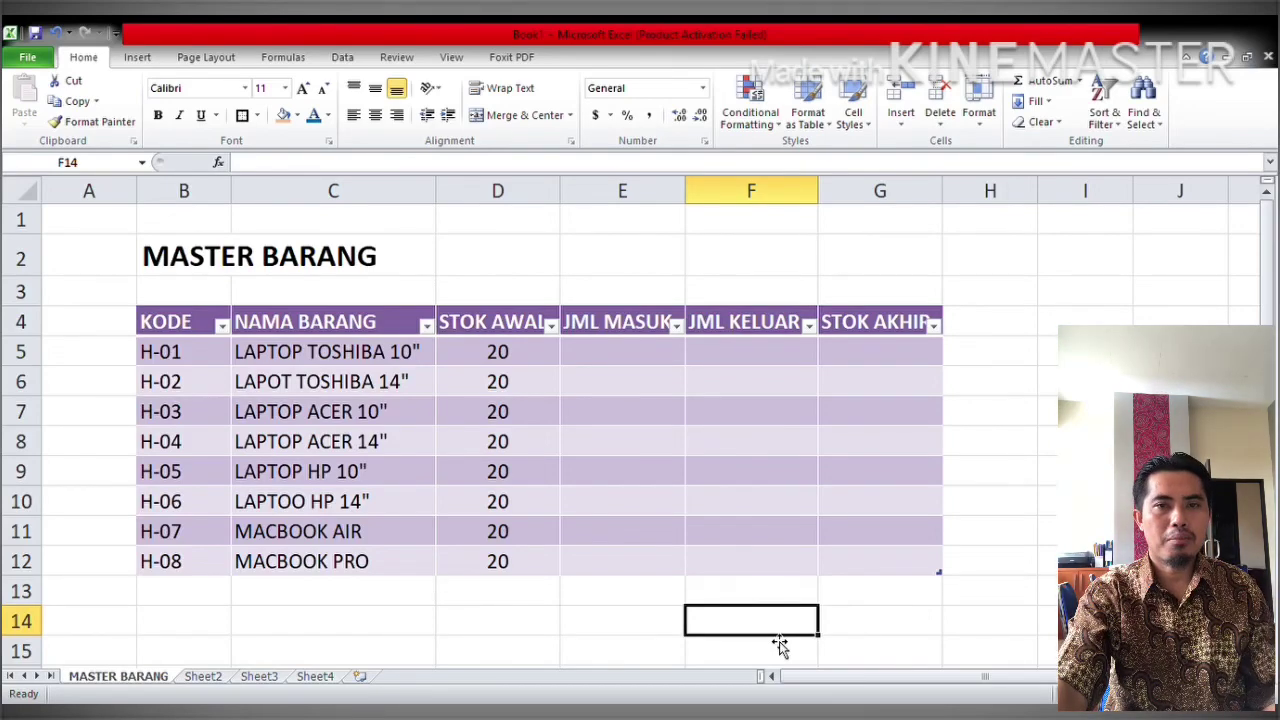
Rename the Sheet2 worksheet as BARANG MASUK
click(205, 677)
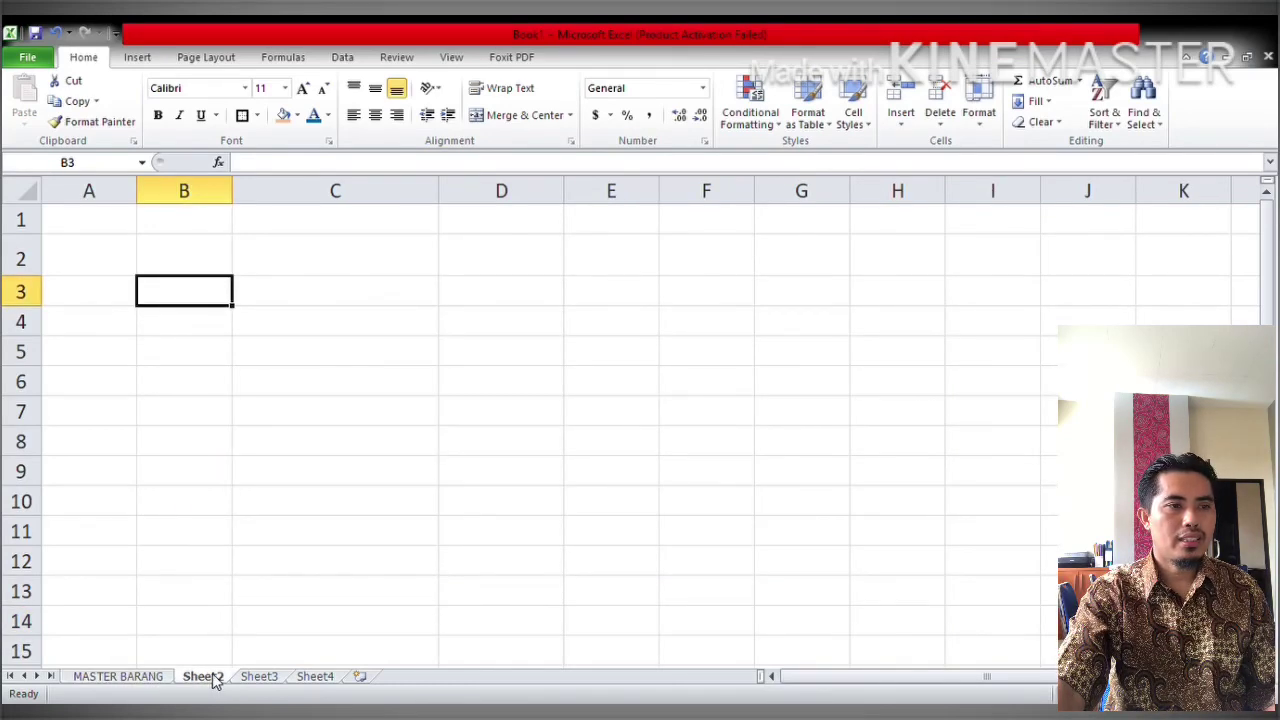
click(290, 518)
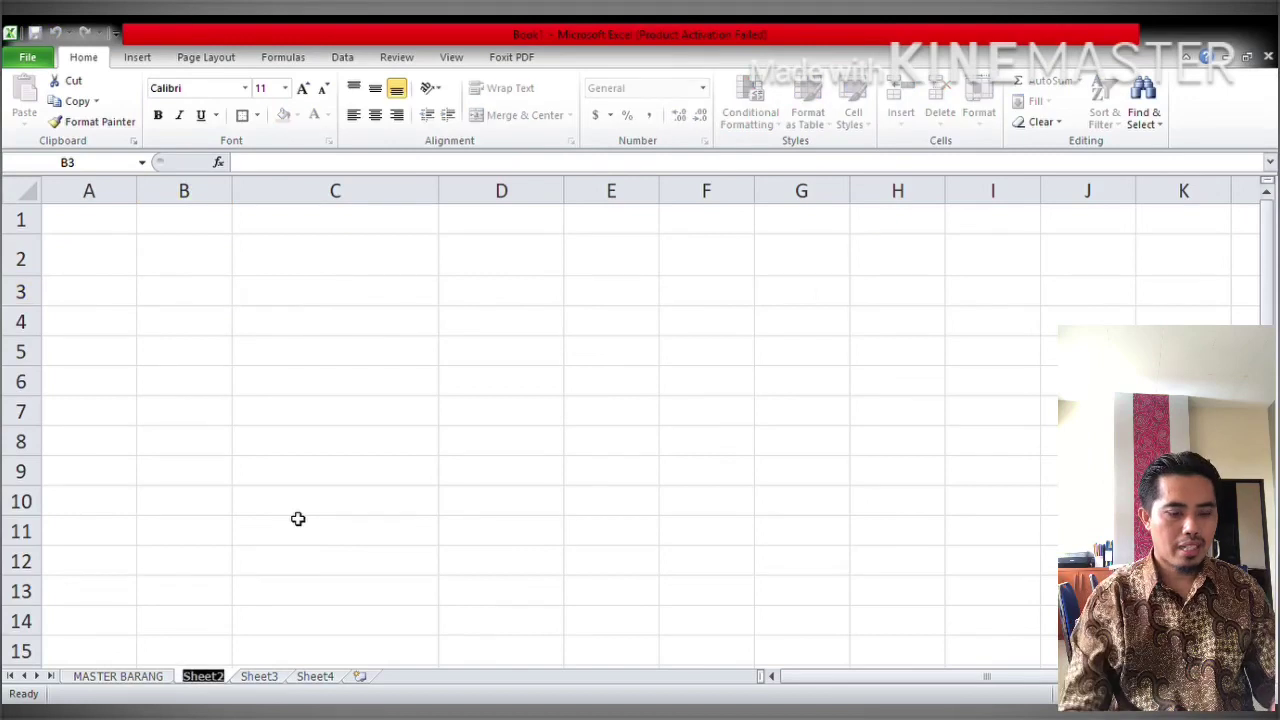
text(BARANG MASUK)
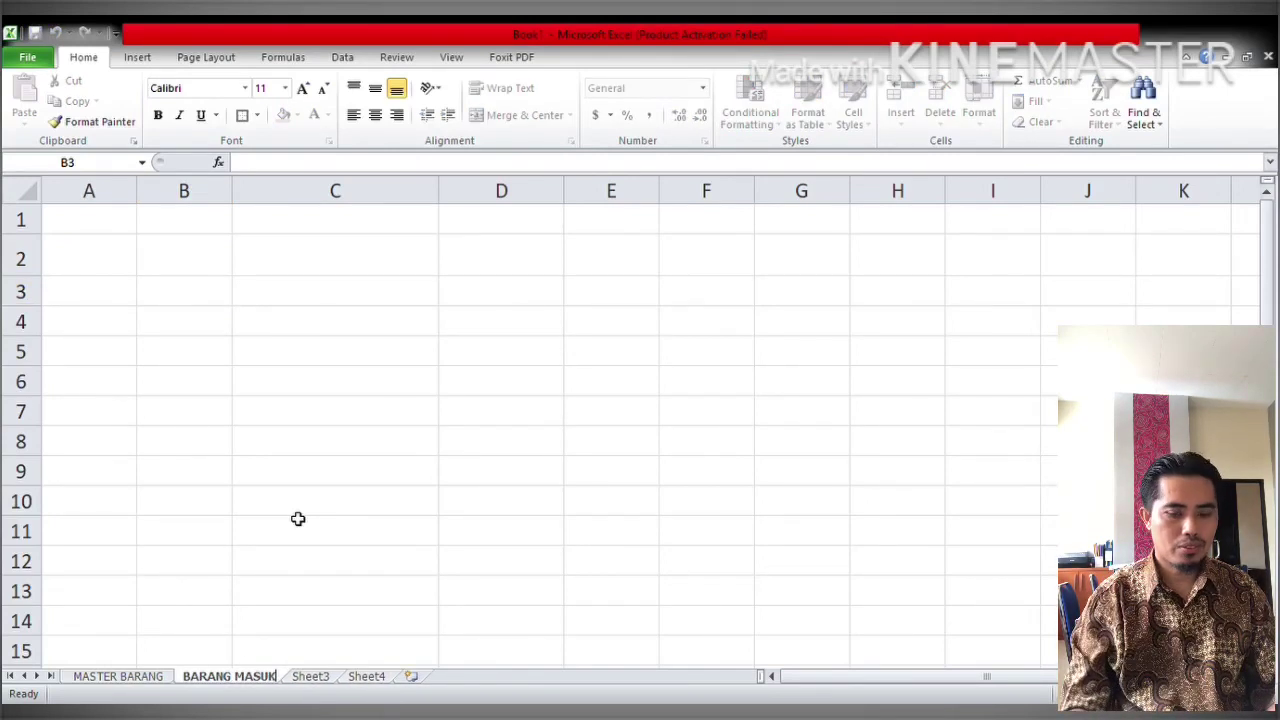
key(Return)
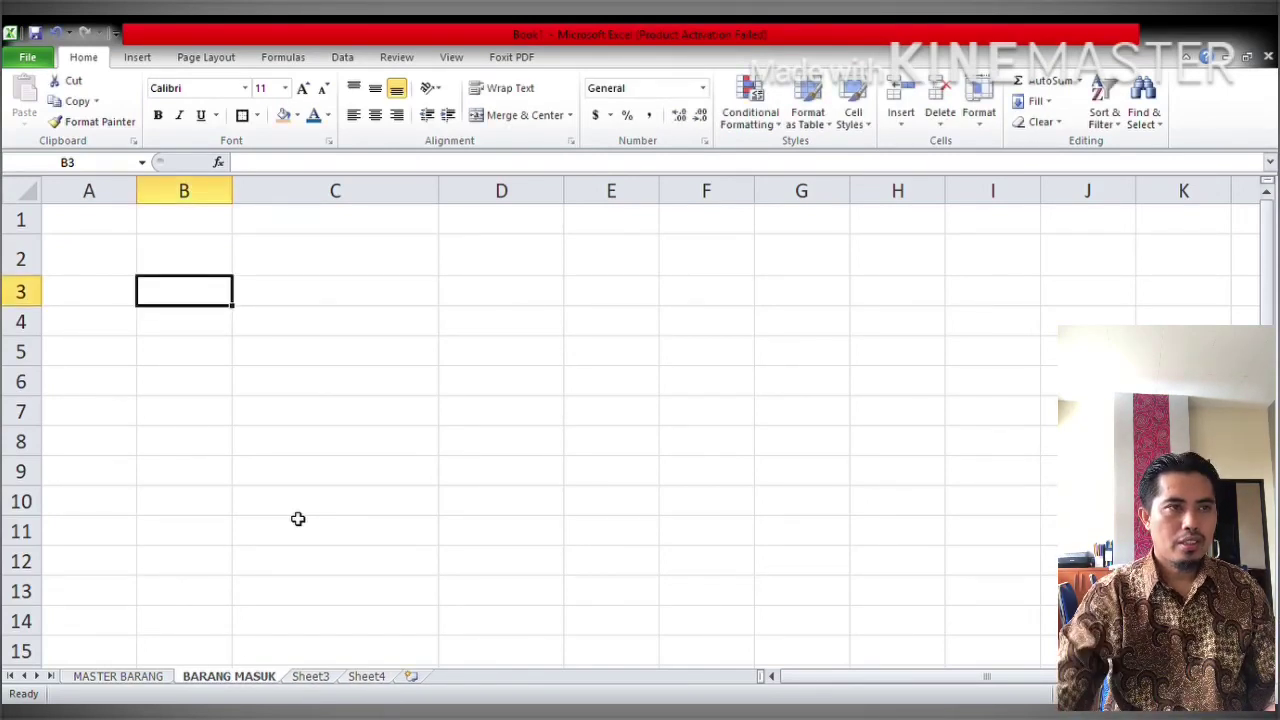
Enter the title BARANG MASUK in cell B2 of the BARANG MASUK sheet
click(223, 276)
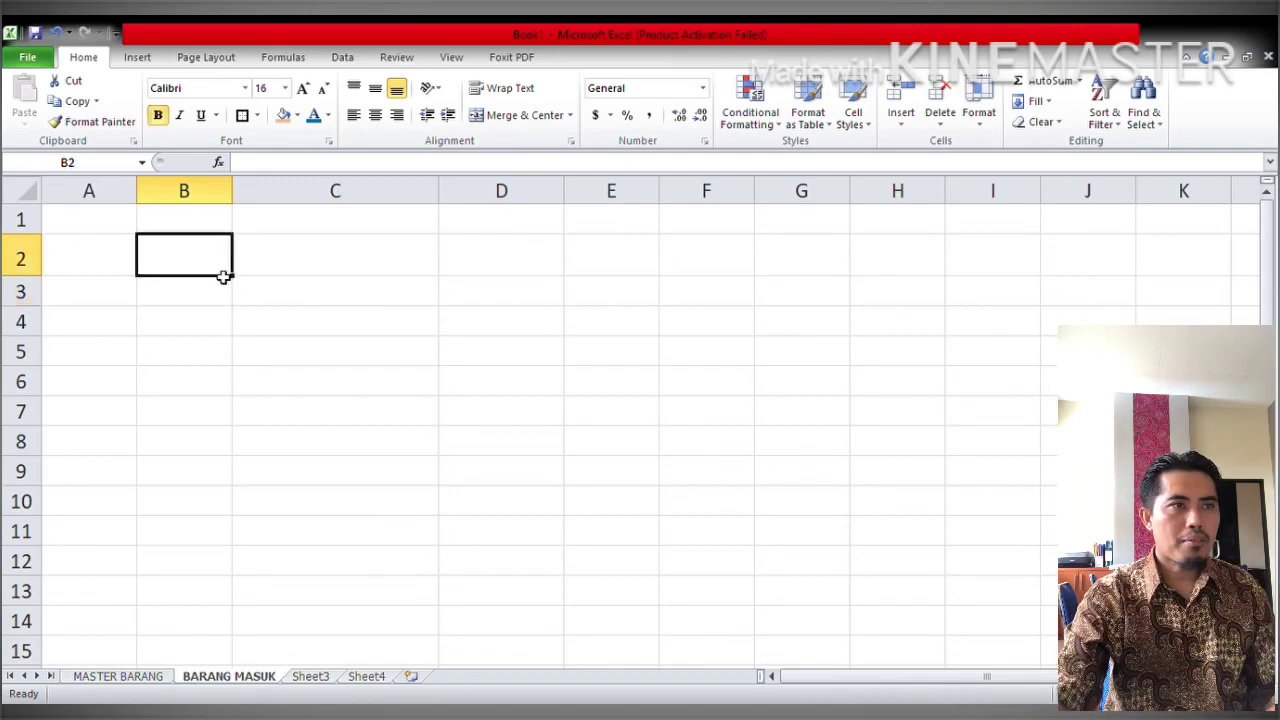
text(BARANG MASUK)
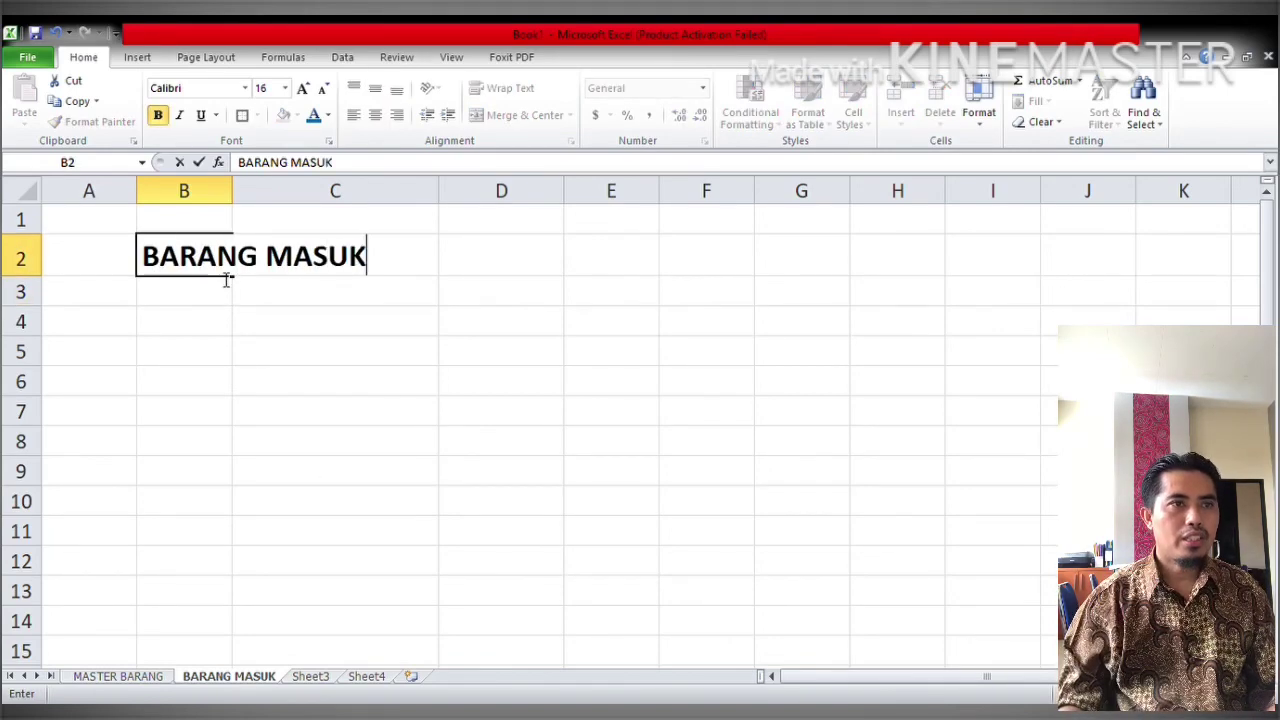
key(Return)
key(Return)
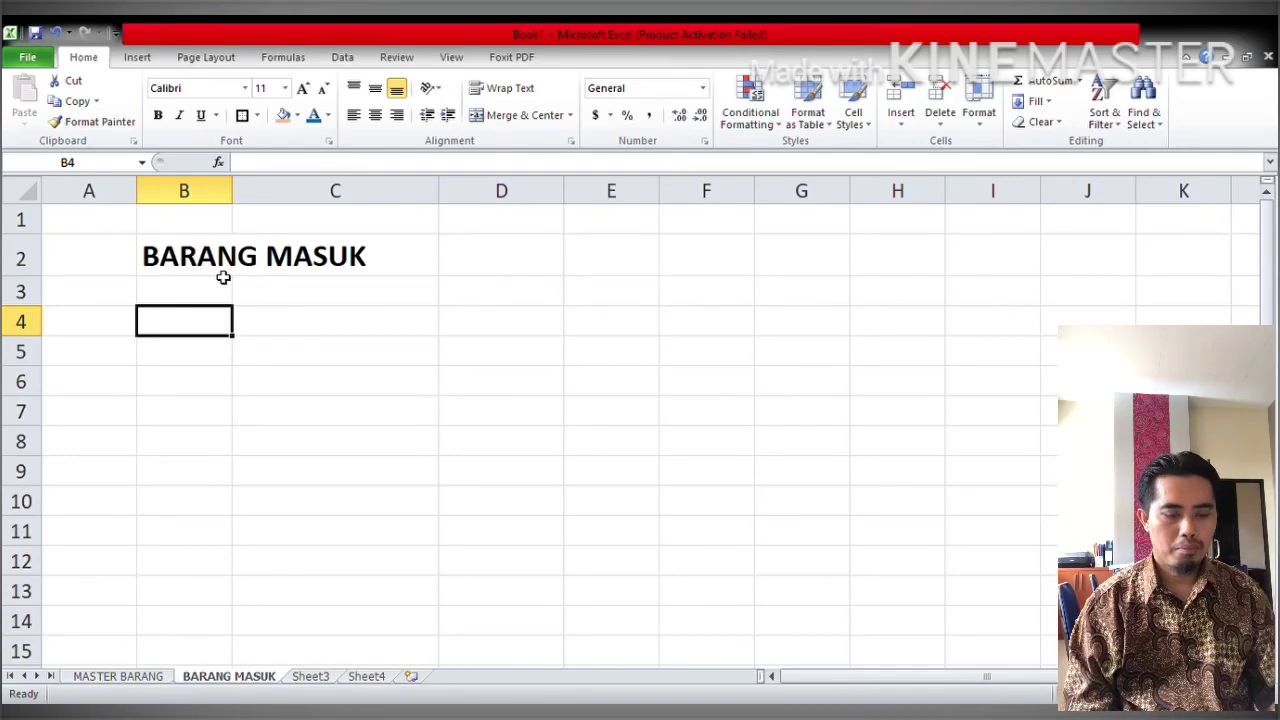
Enter the column headers KODE, NAMA BARANG and JML MASUK in cells B4 to D4 of the BARANG MASUK sheet
text(KODE)
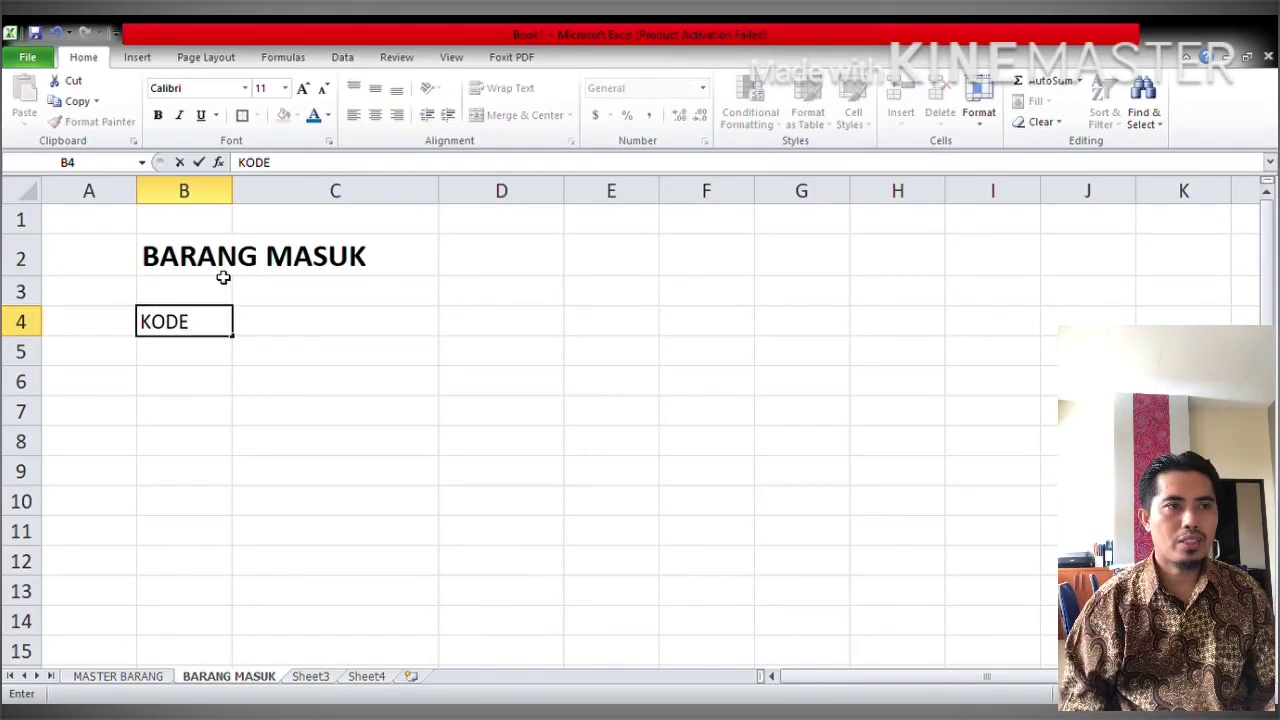
key(Tab)
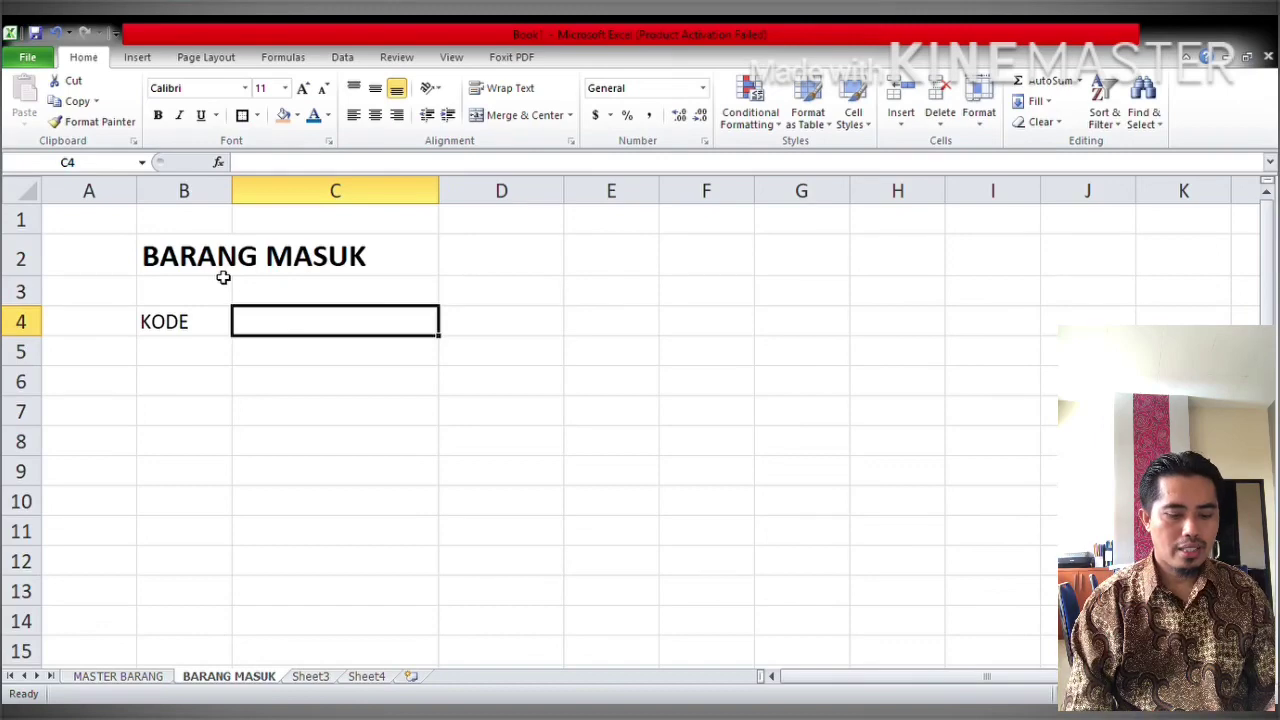
text(NAMA BARAN)
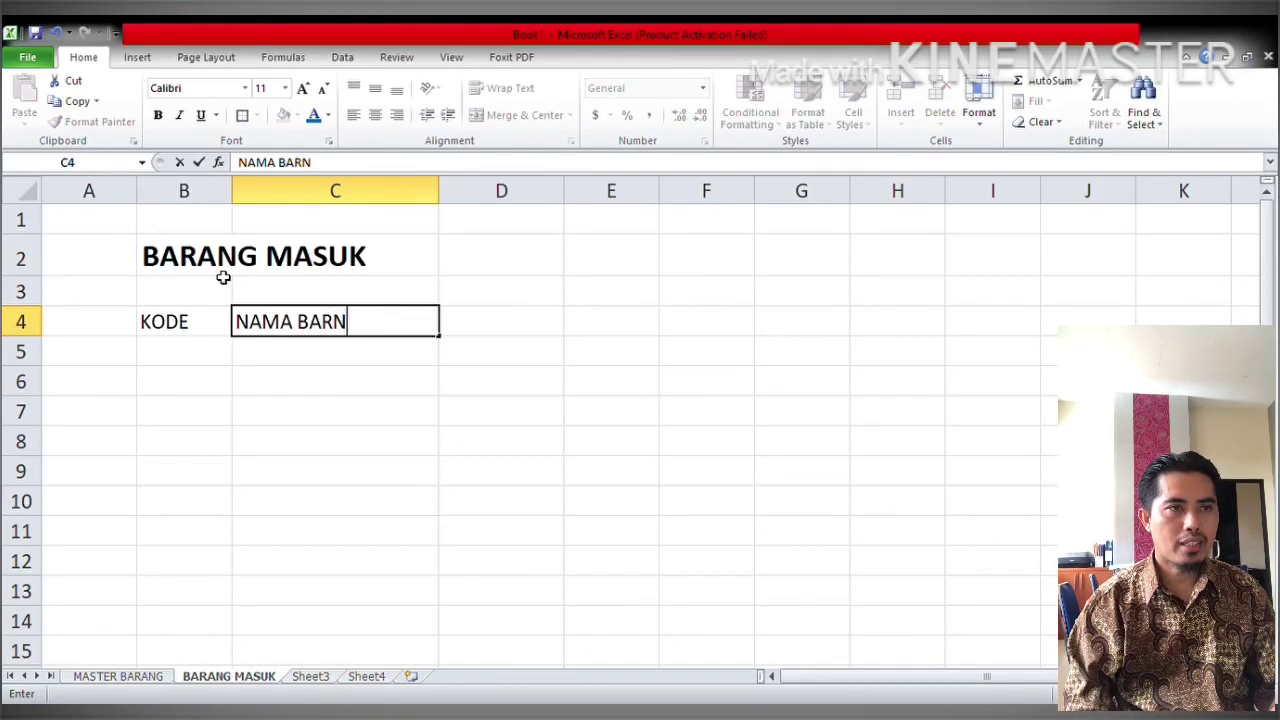
key(BackSpace)
text(ANG)
key(Tab)
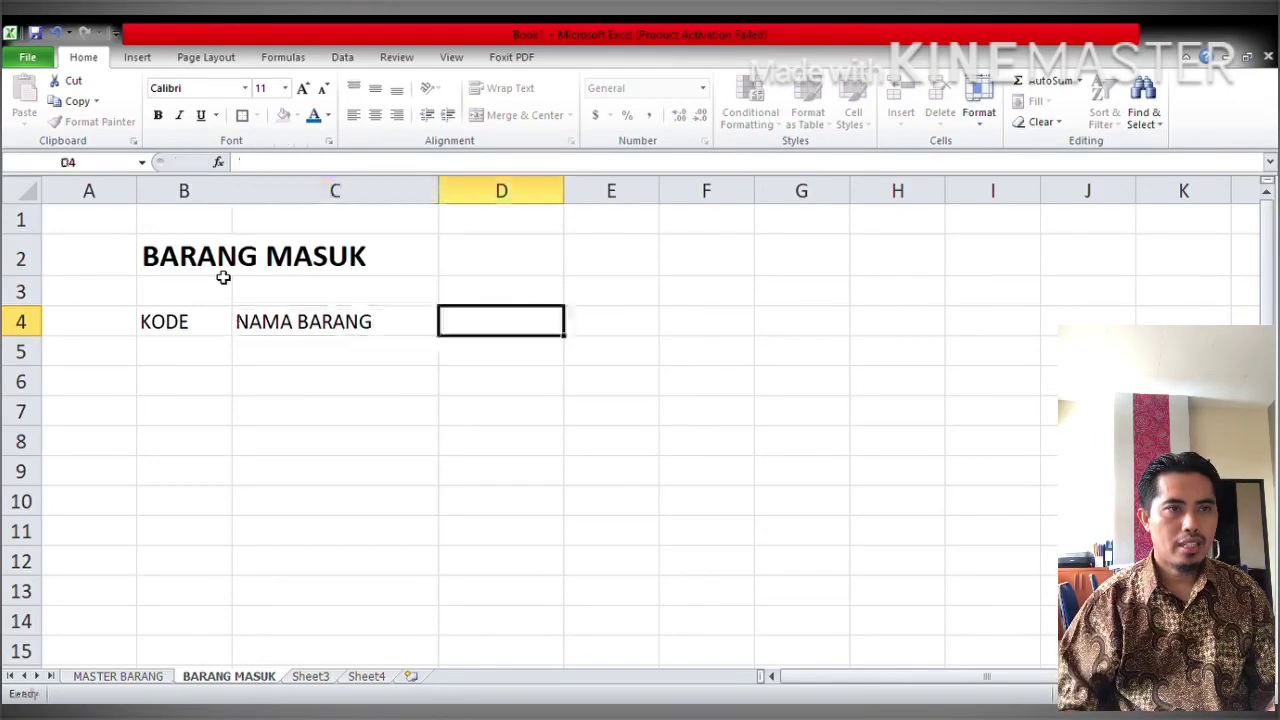
text(J)
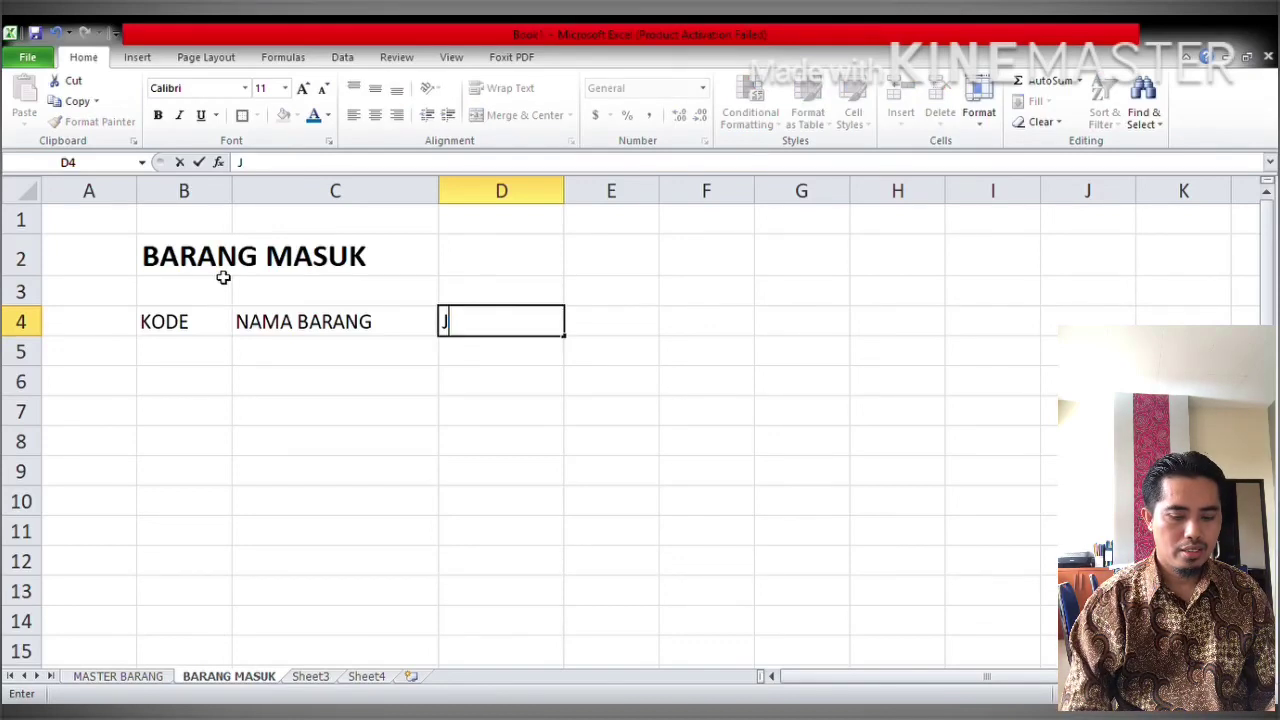
text(ML MASUK)
key(Return)
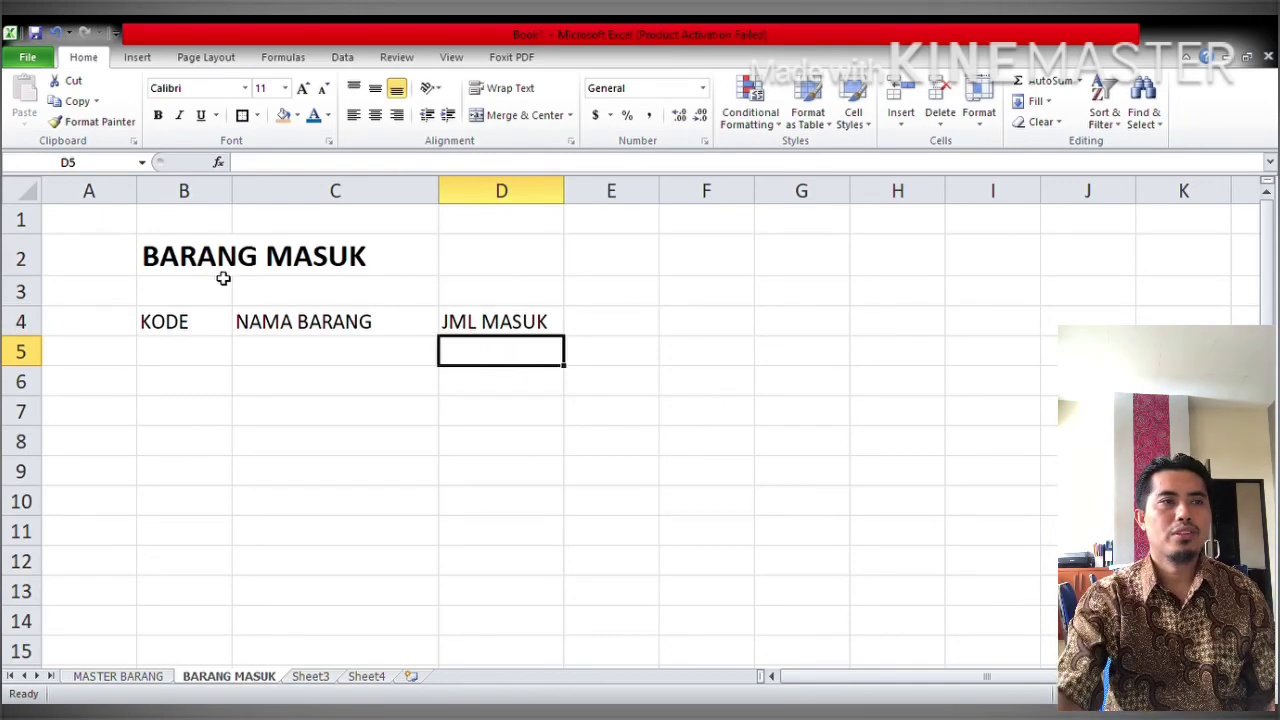
Format the header range B4:D4 as a table with headers, using a medium style with a black header and gray rows
drag(190, 327, 480, 325)
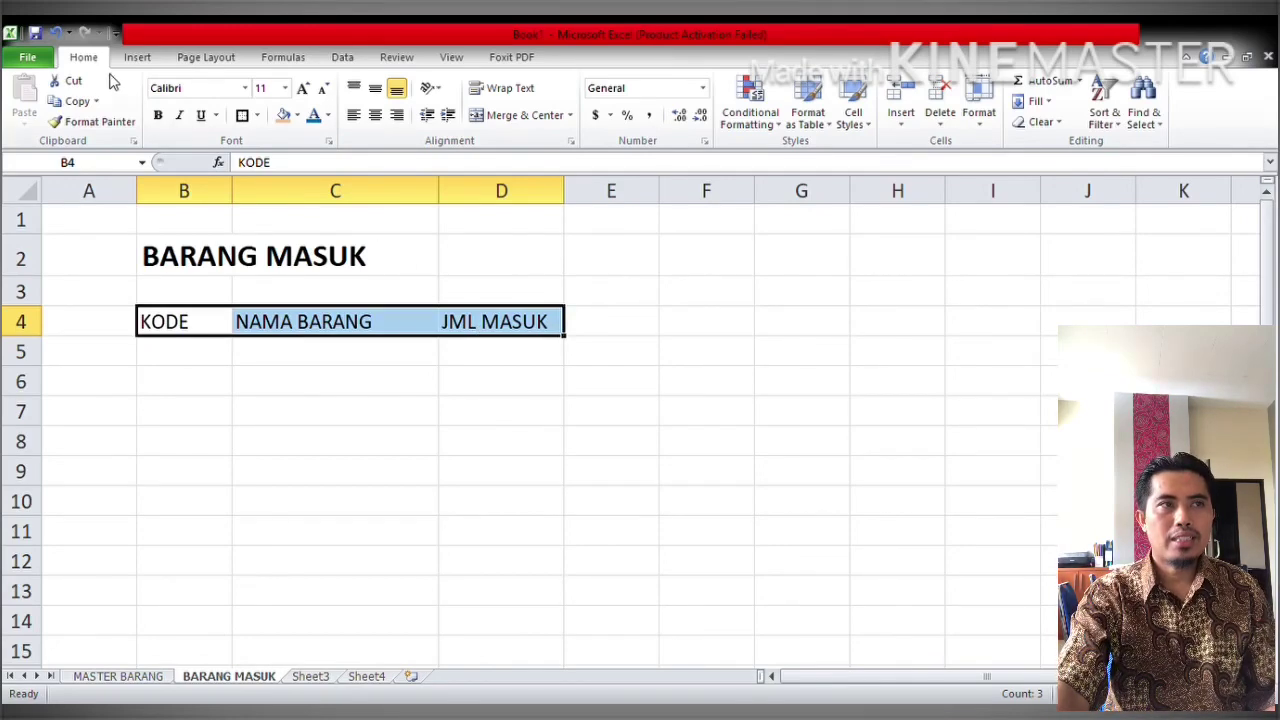
click(808, 118)
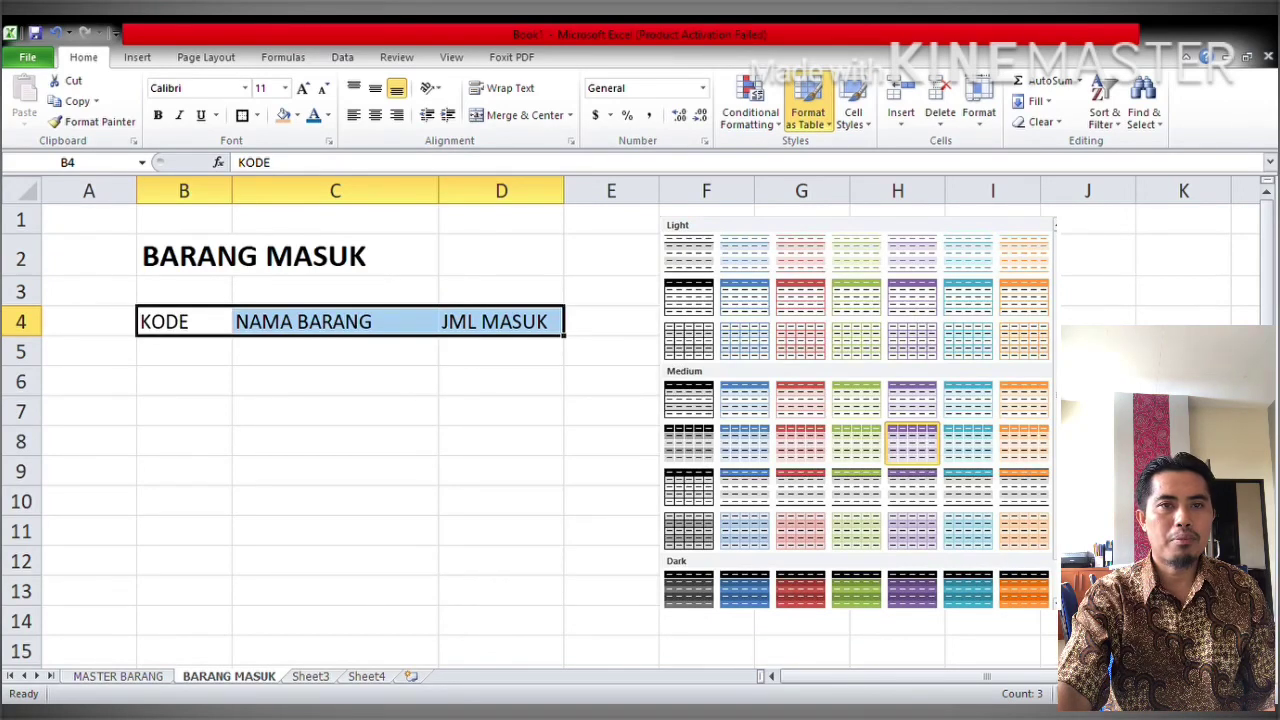
click(820, 397)
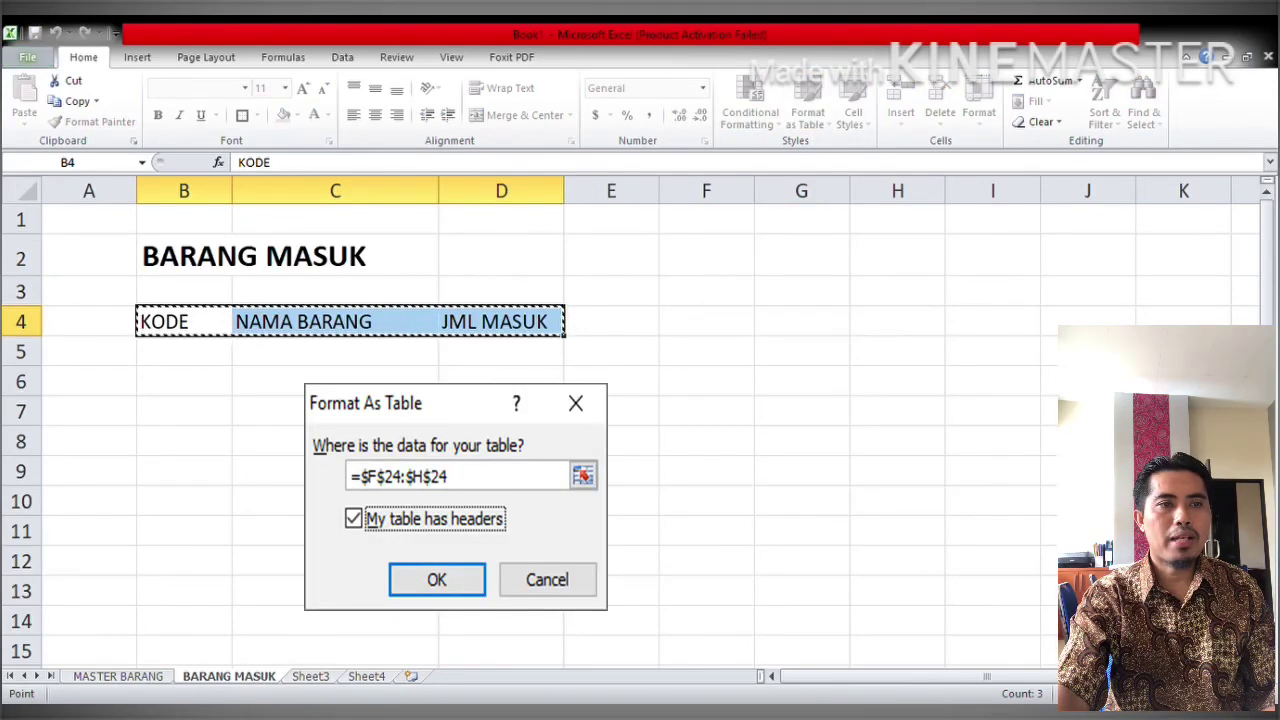
key(Return)
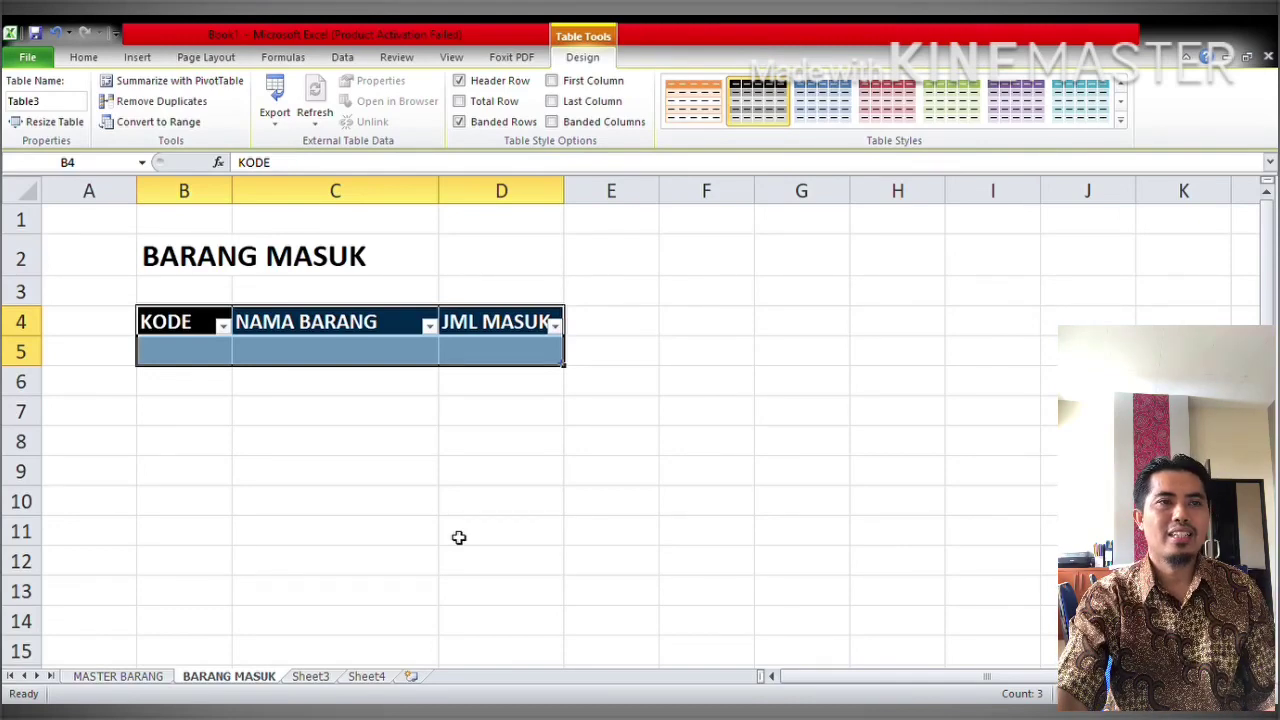
Enter the item codes H-02 in B5 and H-01 in B6 of the BARANG MASUK table
click(212, 358)
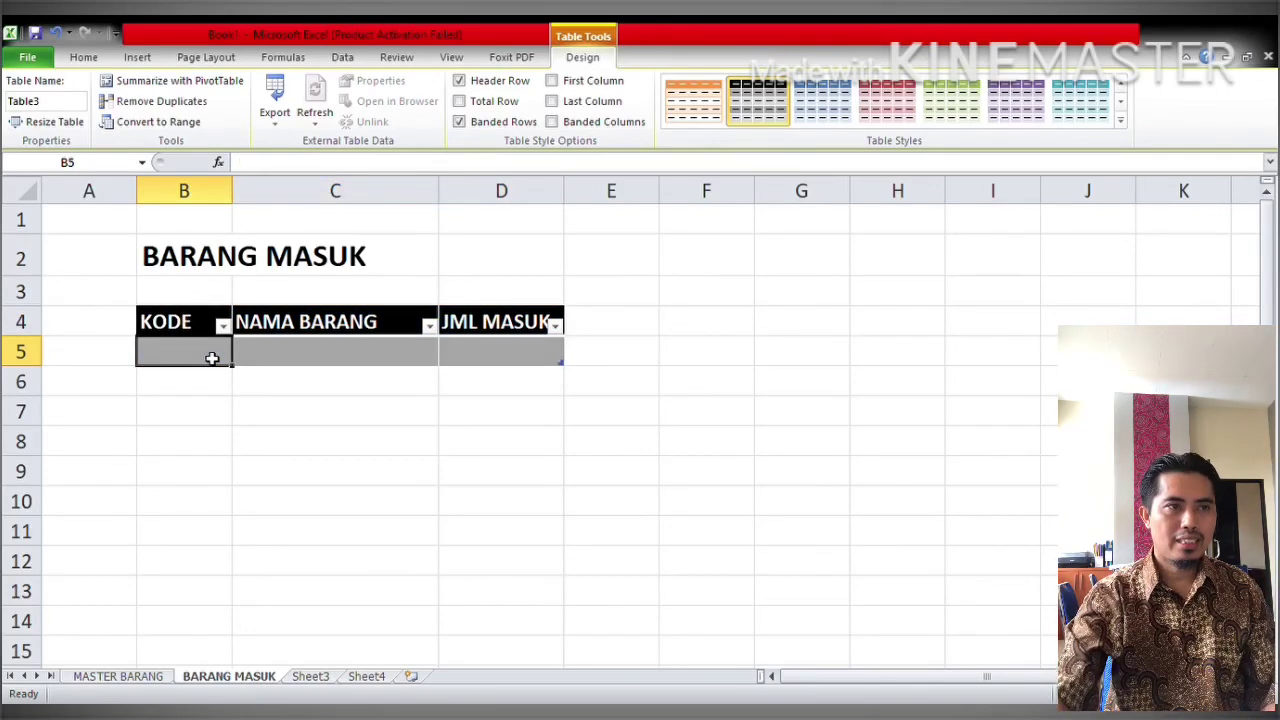
text(H)
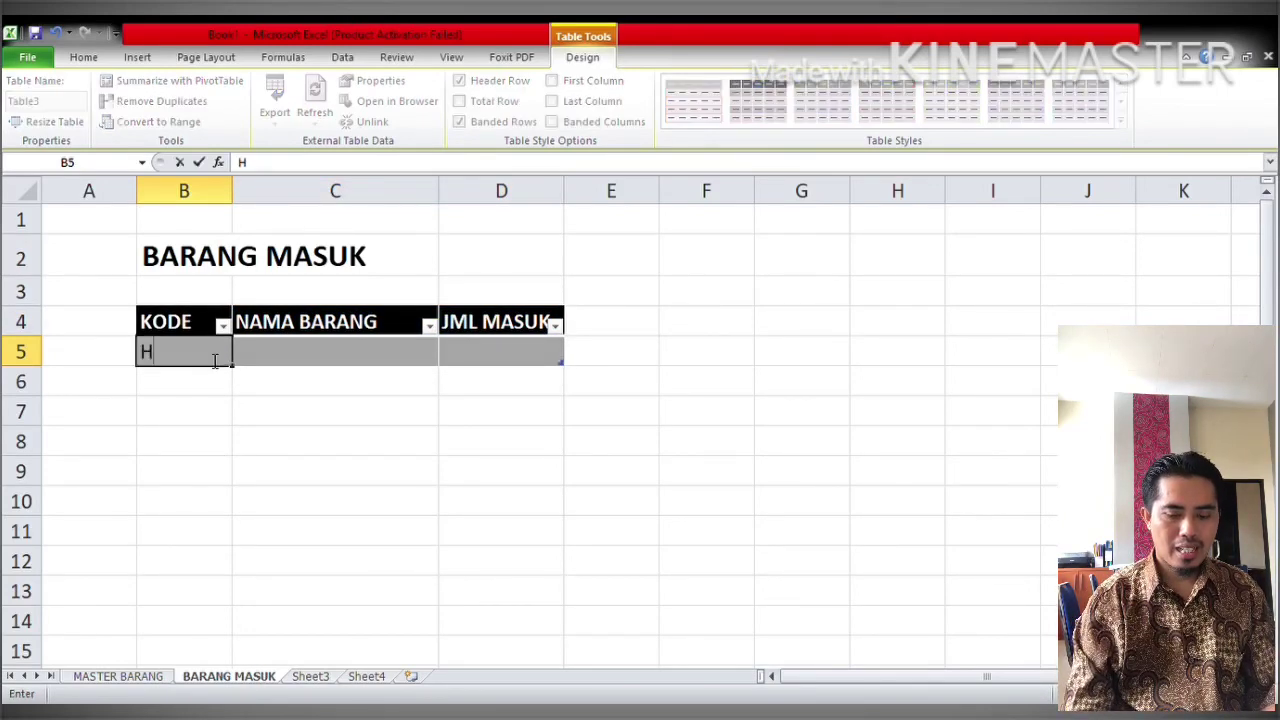
text(-02)
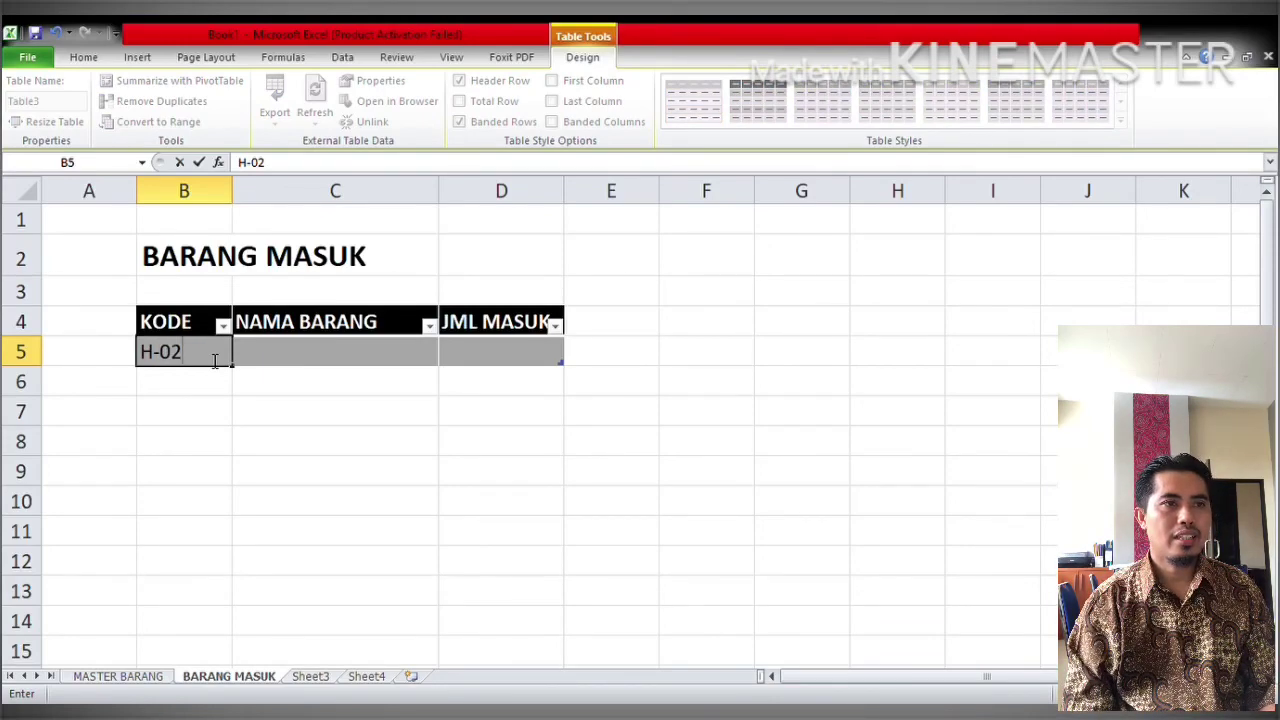
key(Return)
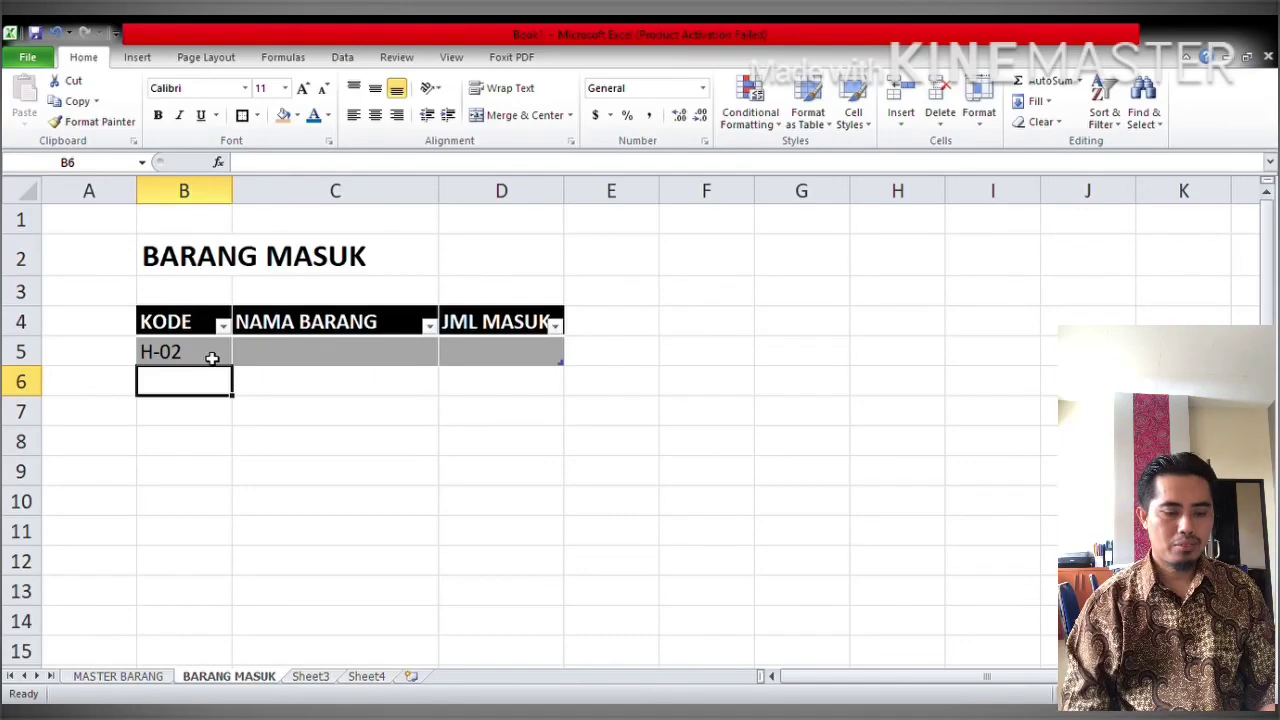
text(H)
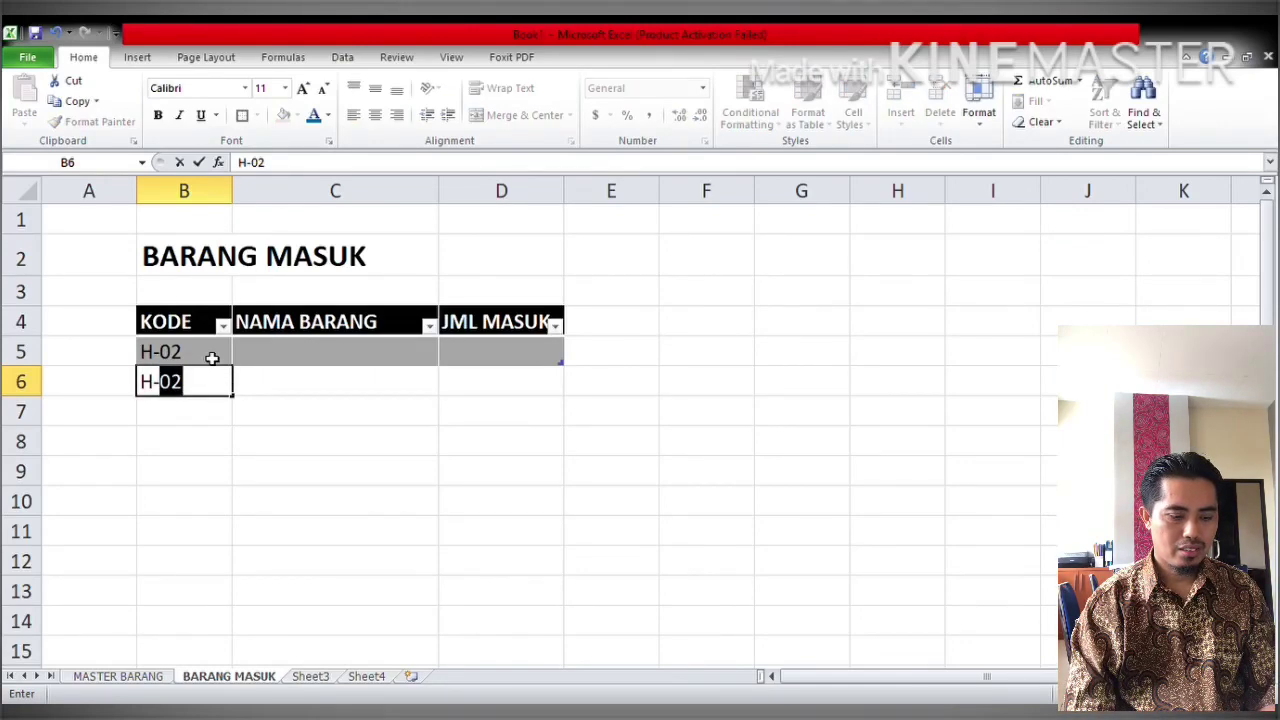
text(-01)
key(Return)
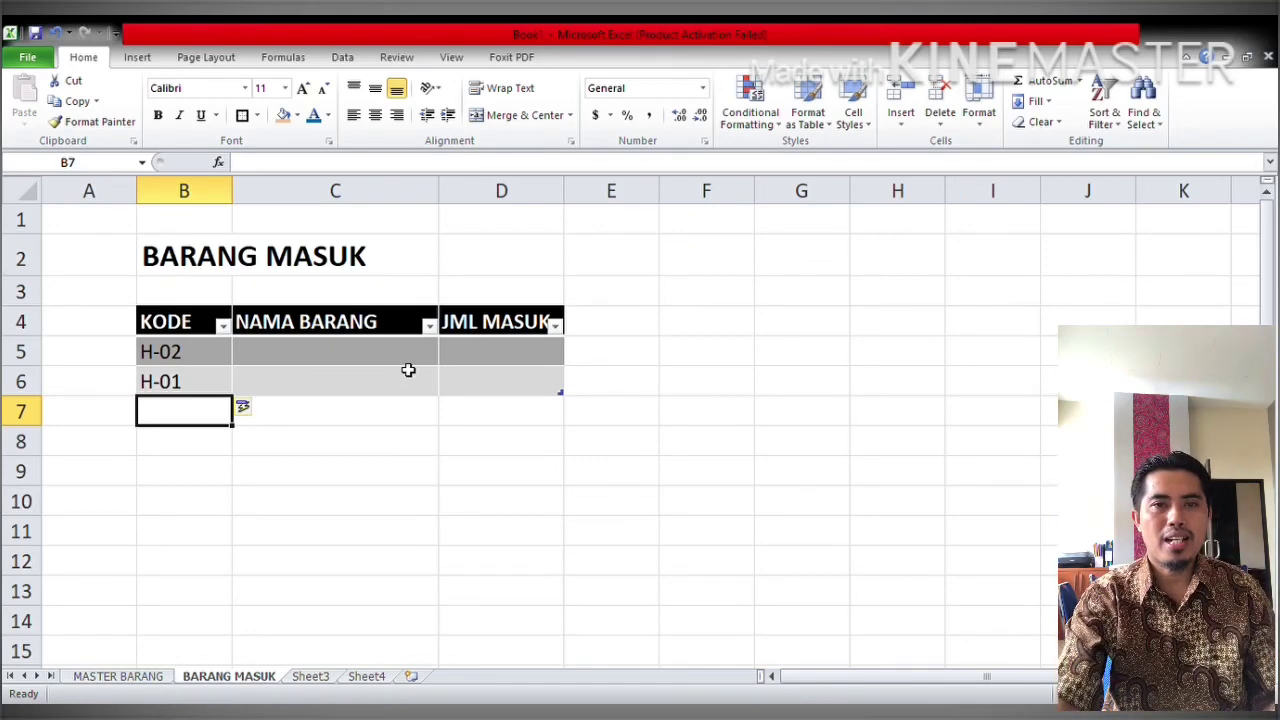
Rename the Sheet3 worksheet as BARANG KELUAR
click(311, 677)
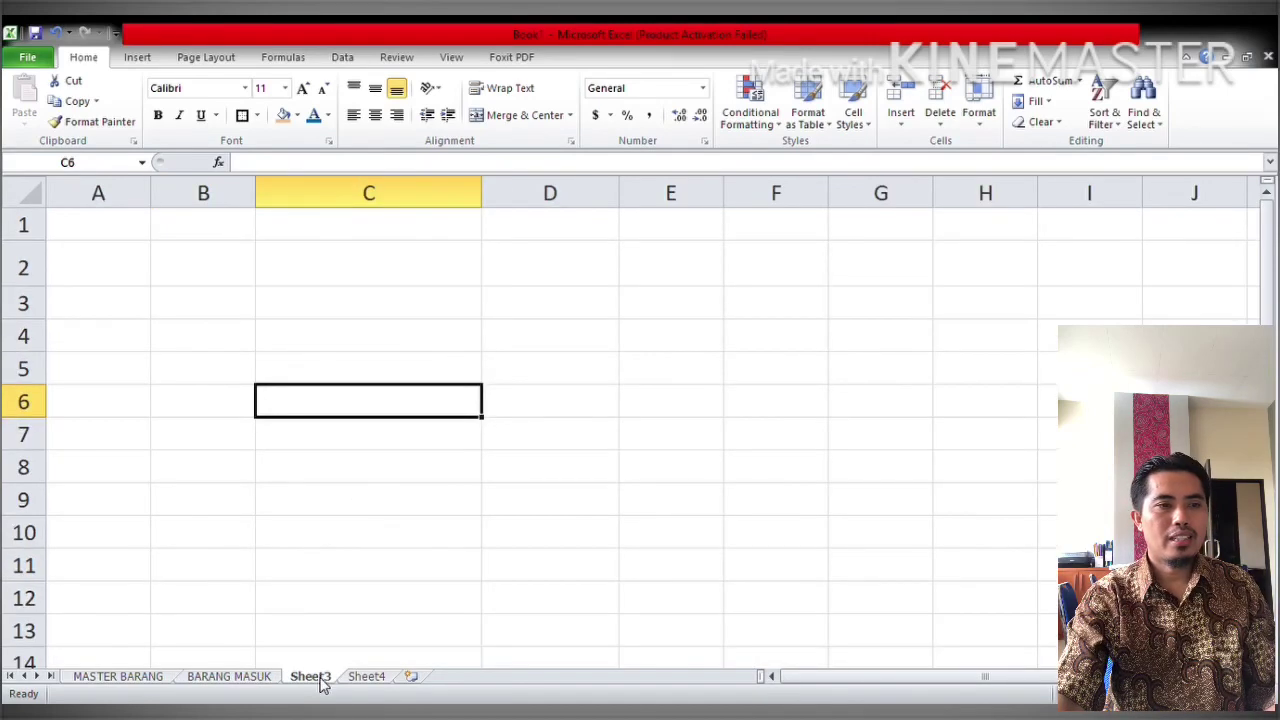
right_click(320, 678)
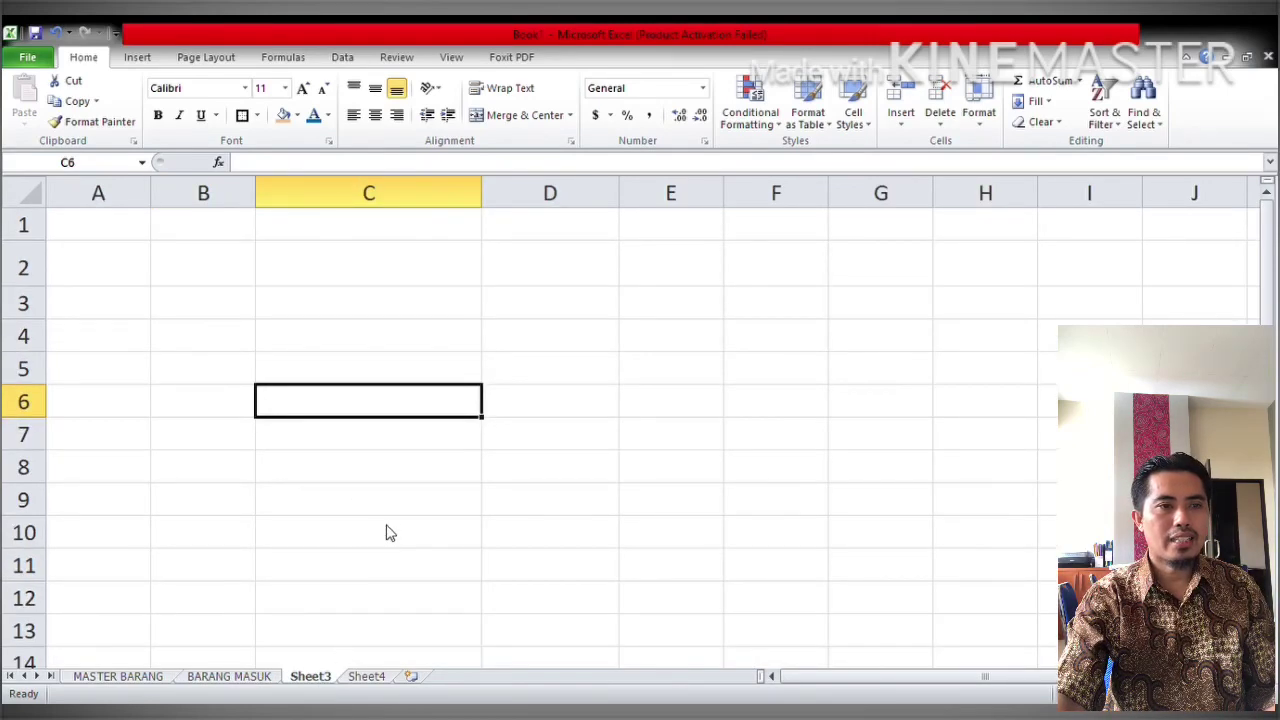
click(389, 520)
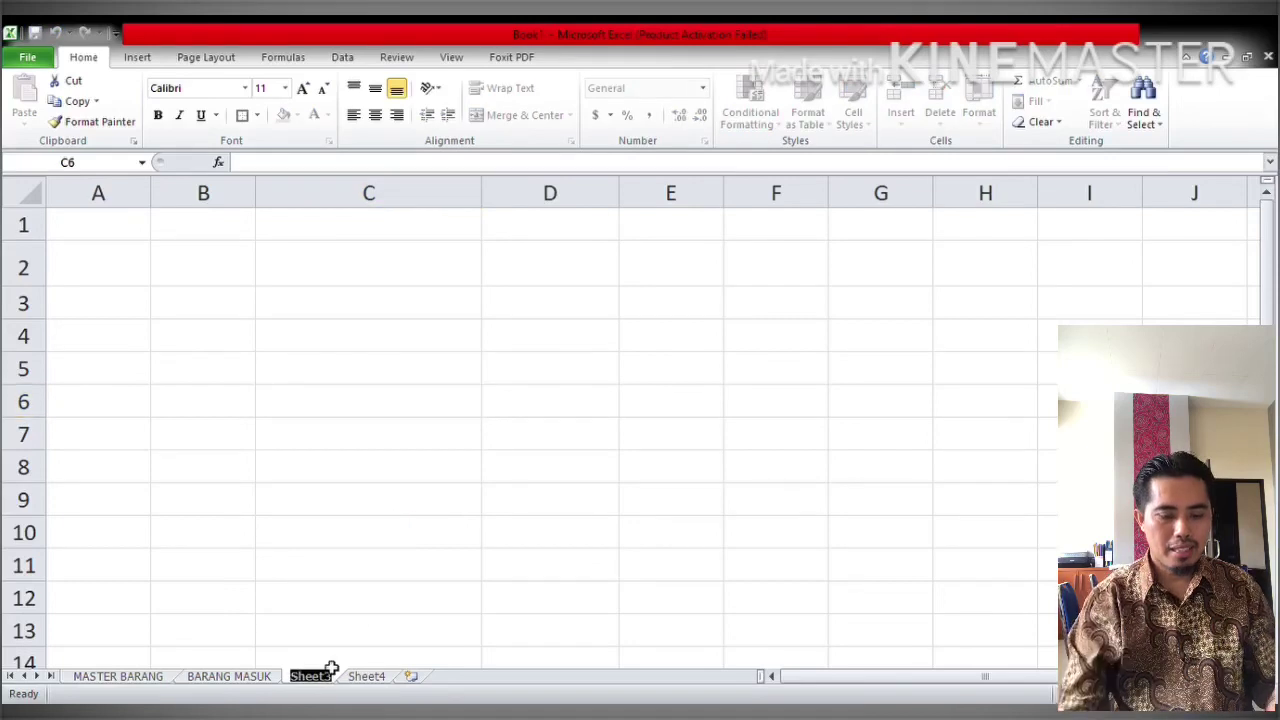
text(BAR)
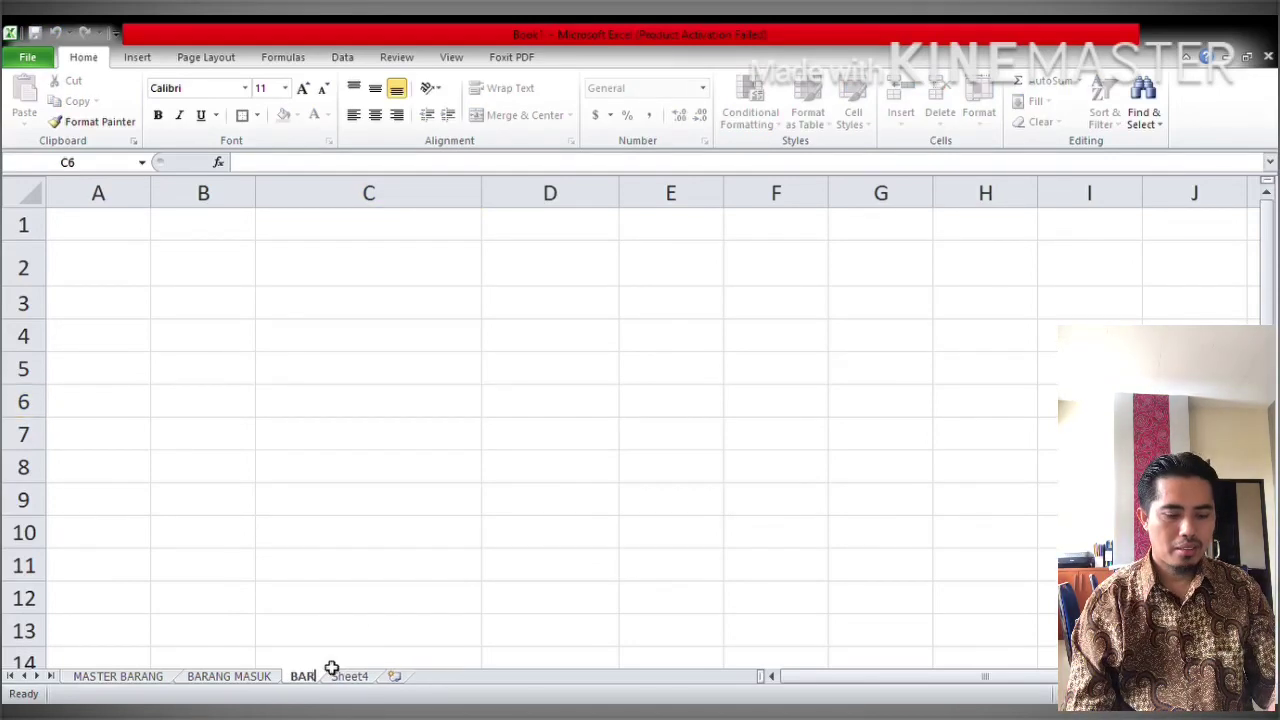
text(ANG KELUAR)
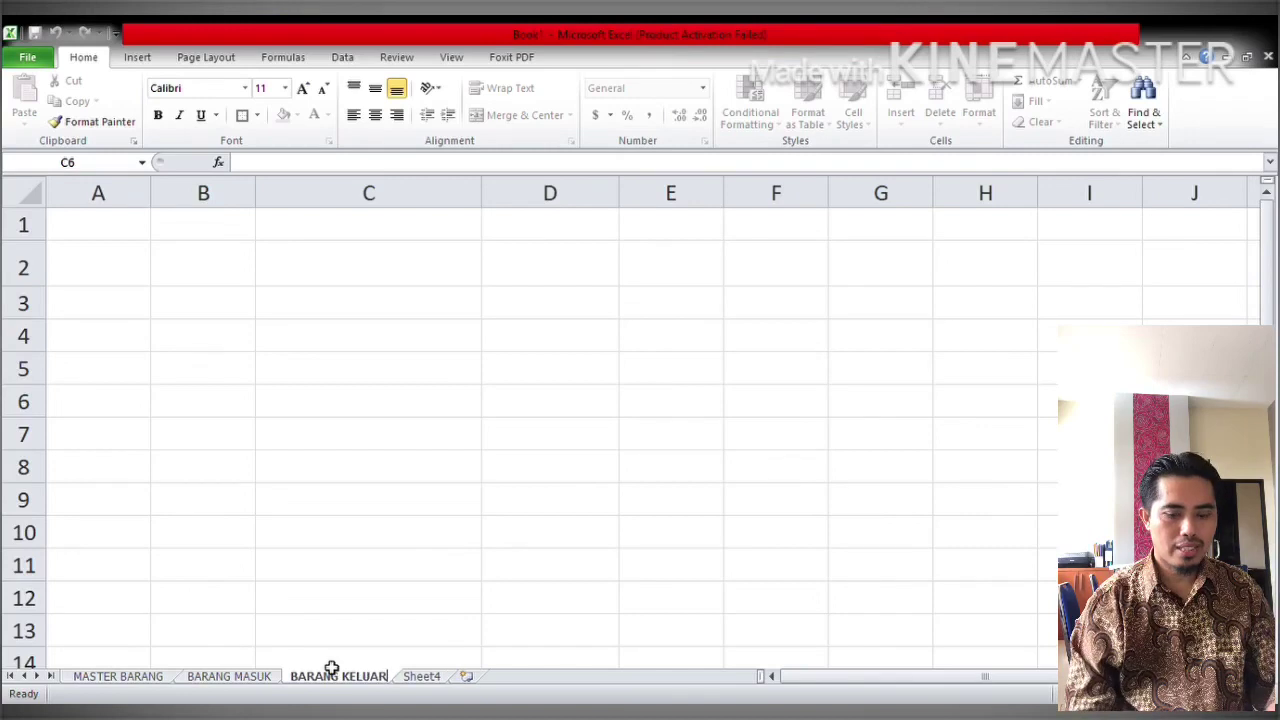
key(Return)
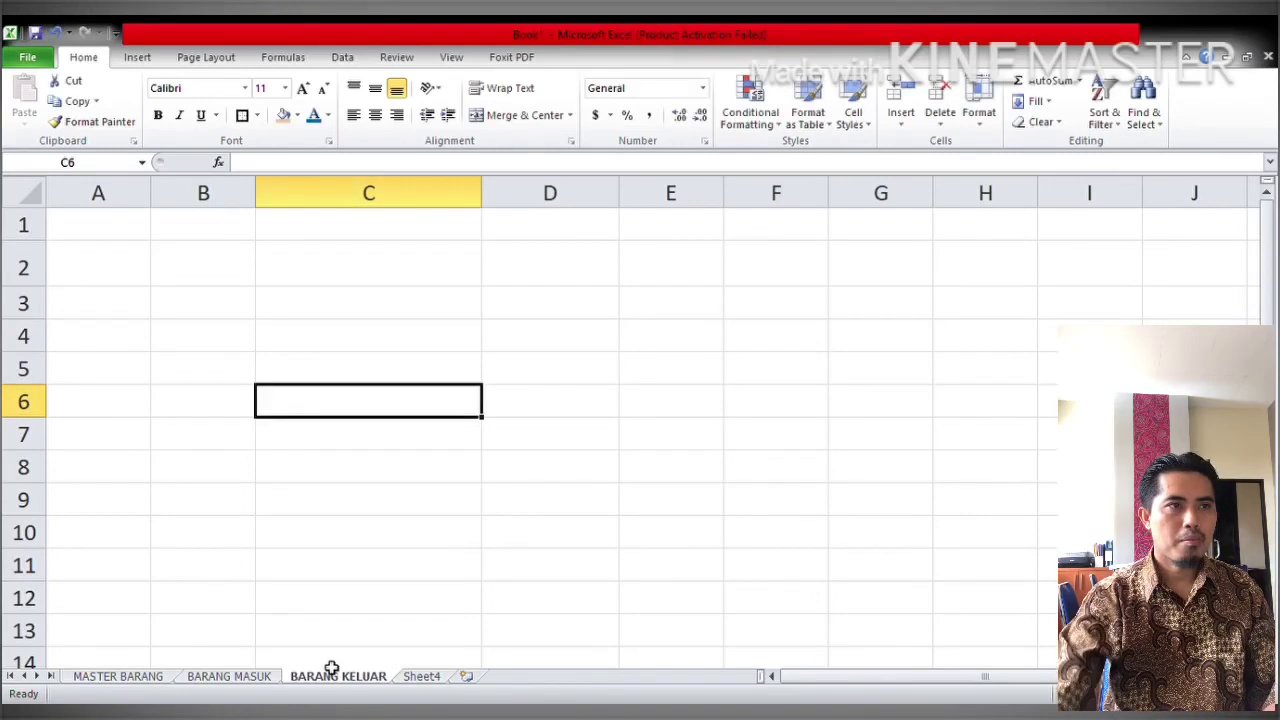
Enter the title BARANG KELUAR in cell B2 of the BARANG KELUAR sheet
click(234, 275)
text(BARANG )
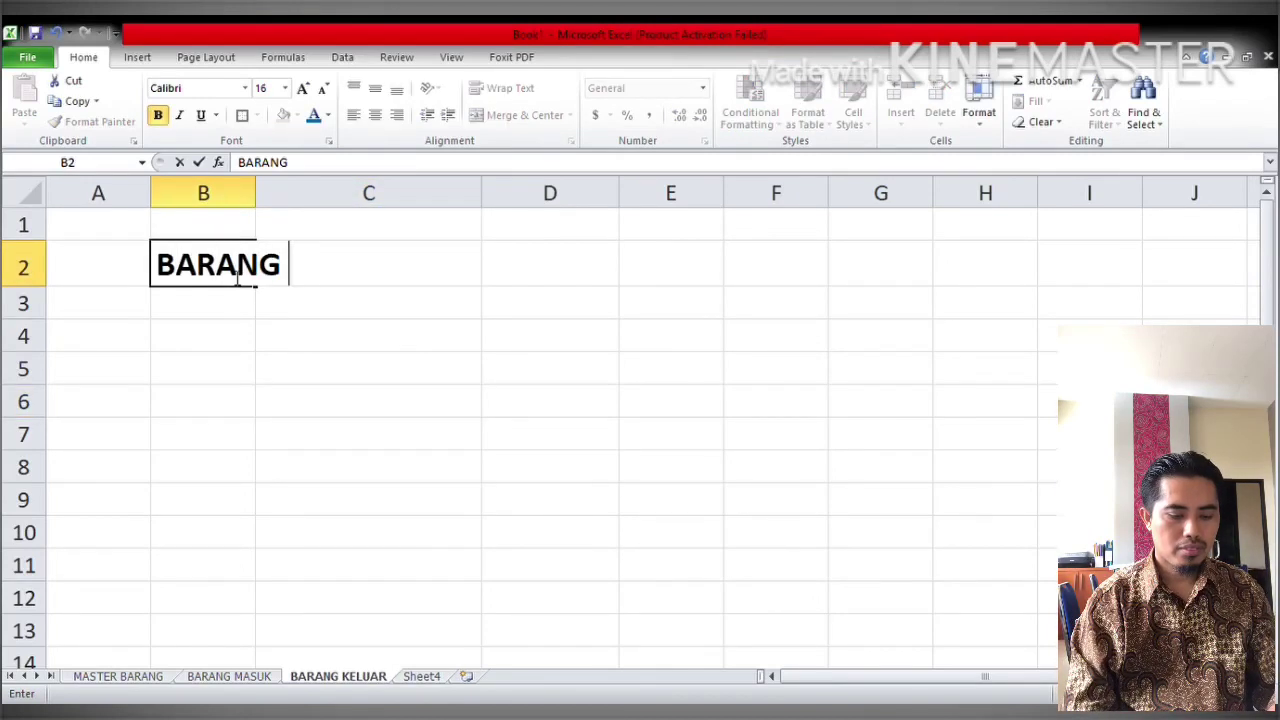
text(KELUAR)
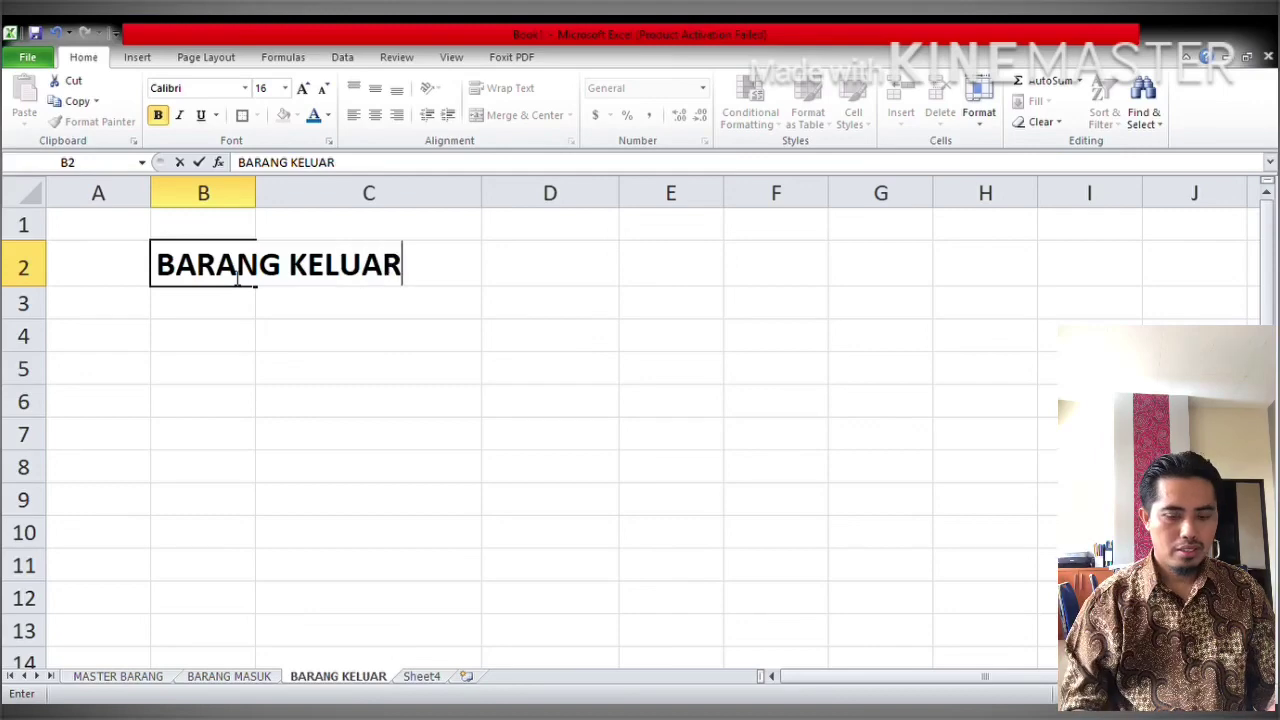
key(Return)
key(Return)
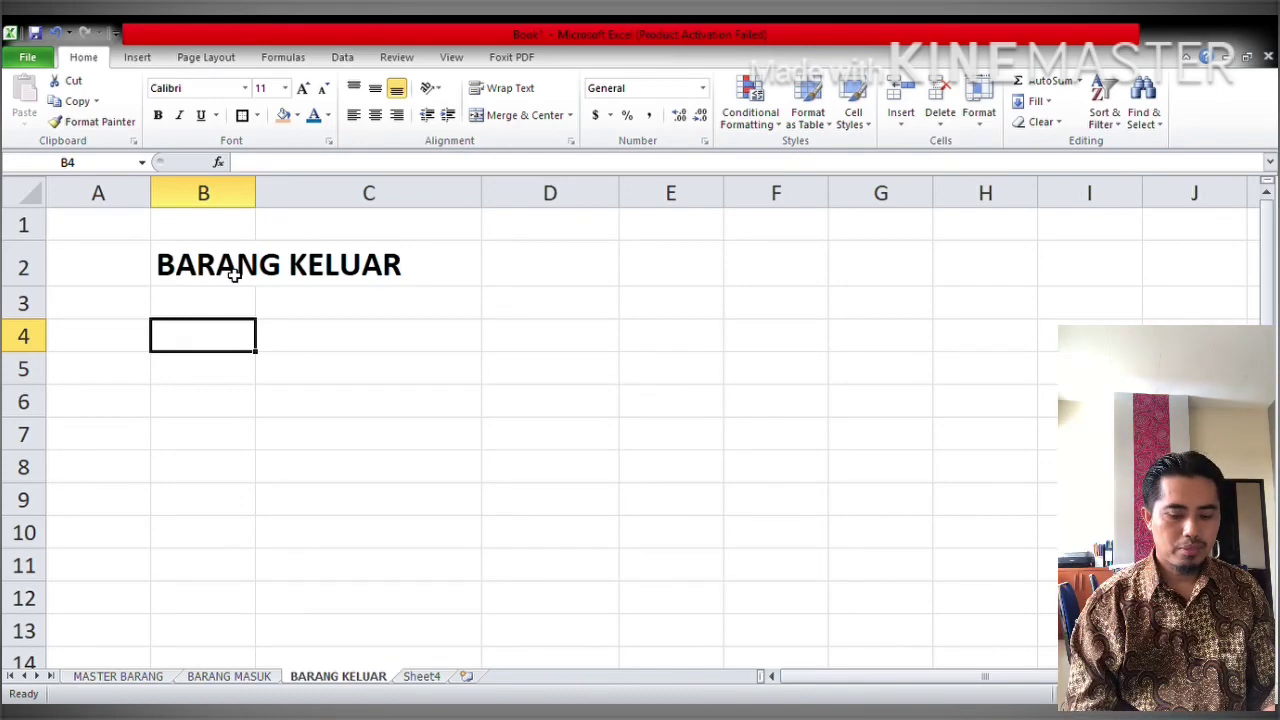
Enter the headers KODE, NAMA BARANG and JML KELUAR in cells B4:D4 of the BARANG KELUAR sheet
text(KODE)
key(Tab)
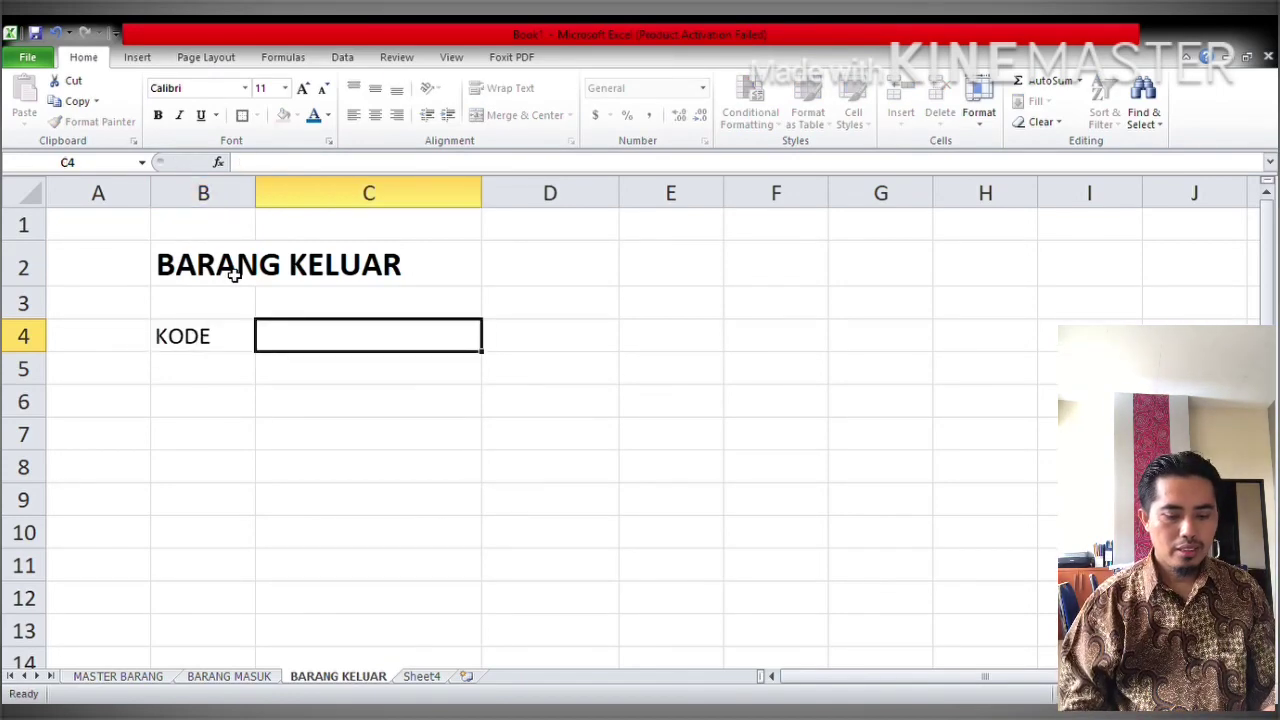
text(NAMA BA)
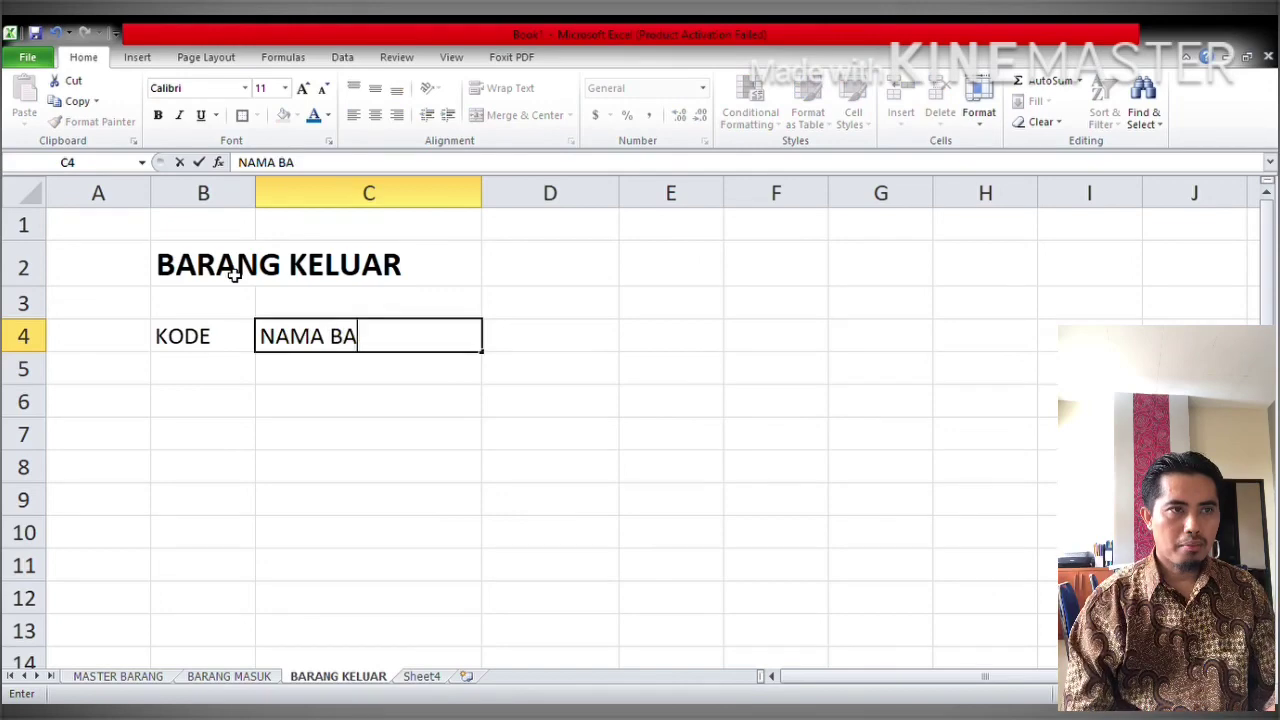
text(RANG)
key(Tab)
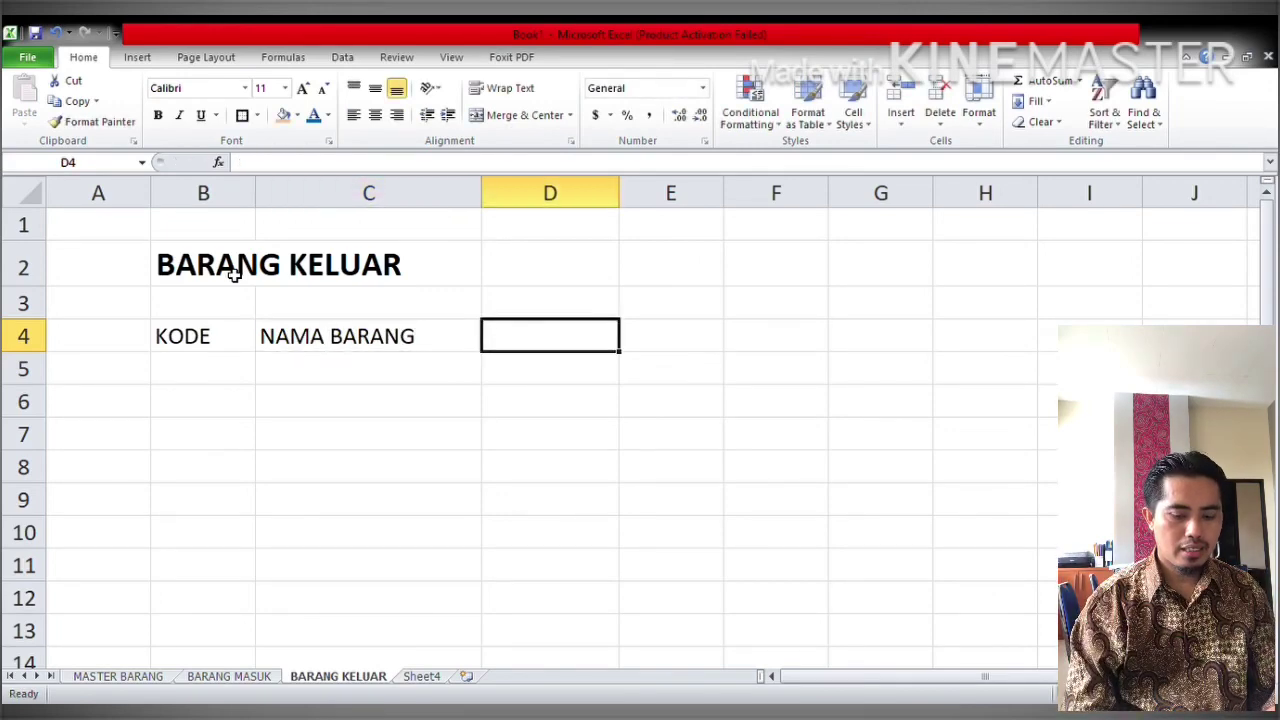
text(JML KEL)
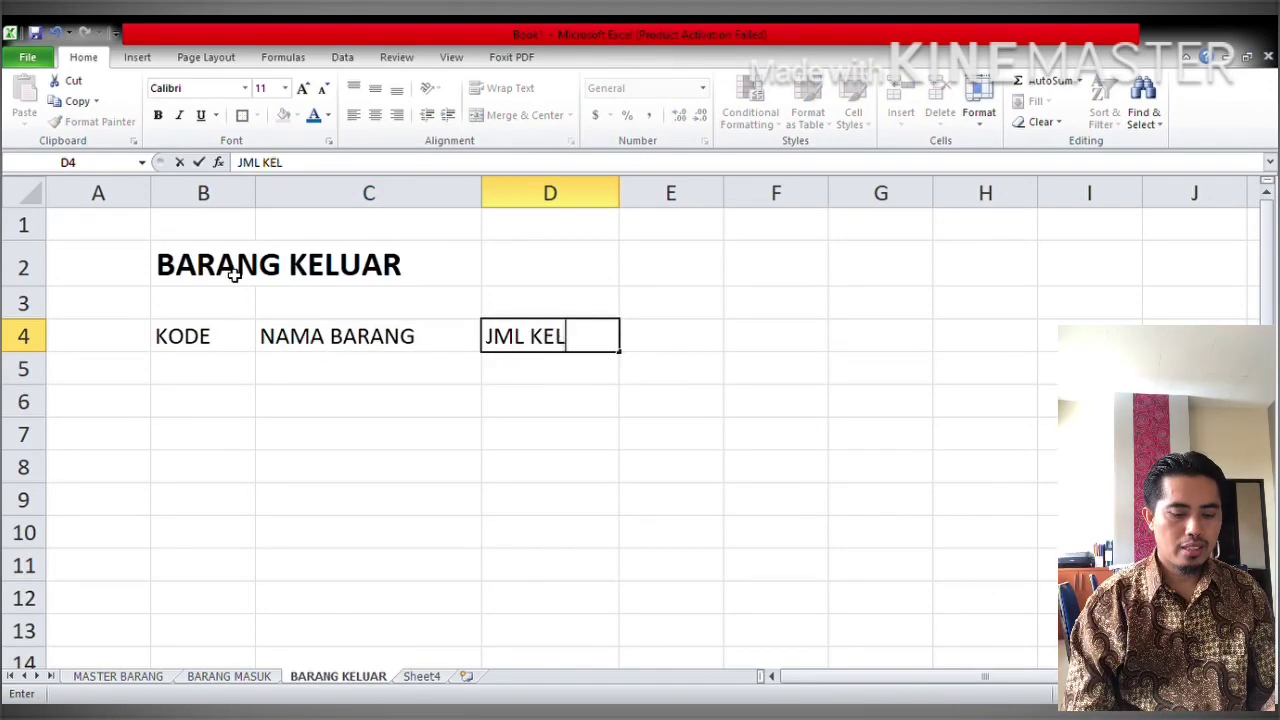
text(UAR)
key(Return)
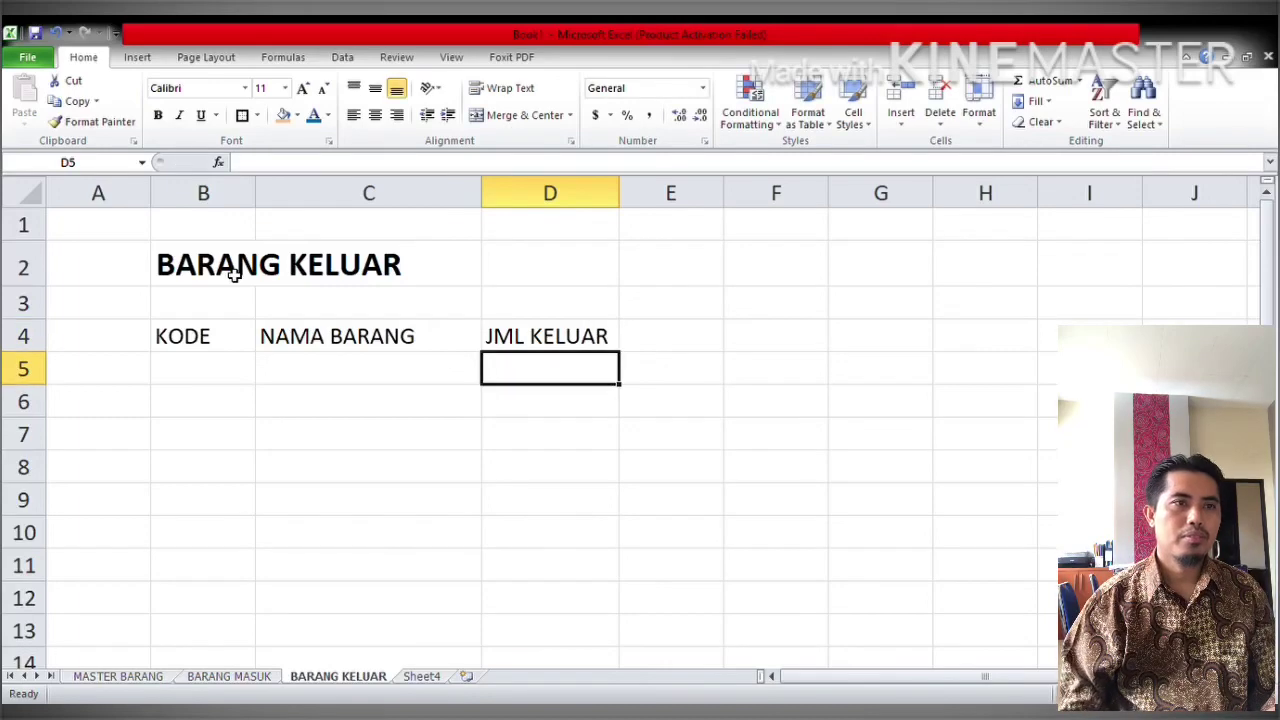
Format the header range B4:D4 on BARANG KELUAR as a table with headers, using a style with a blue header row
key(Left)
key(Up)
key(Left)
key(shift+Right)
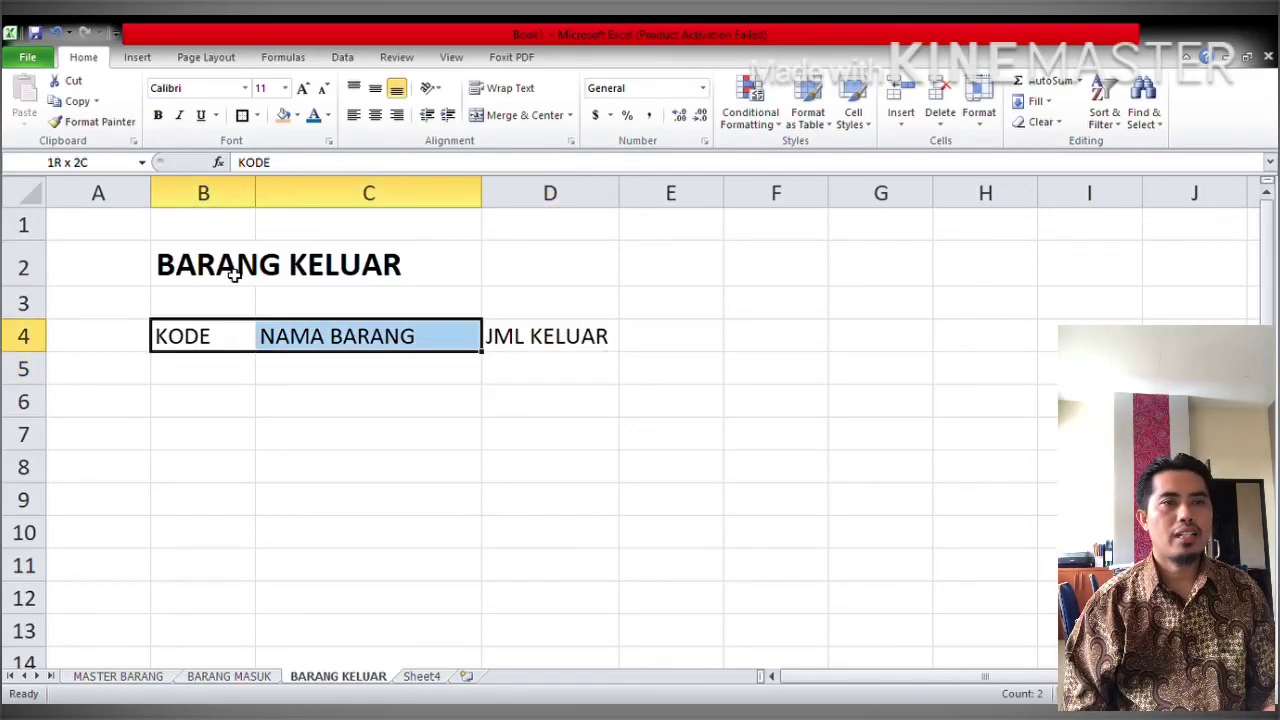
key(Left)
key(Right)
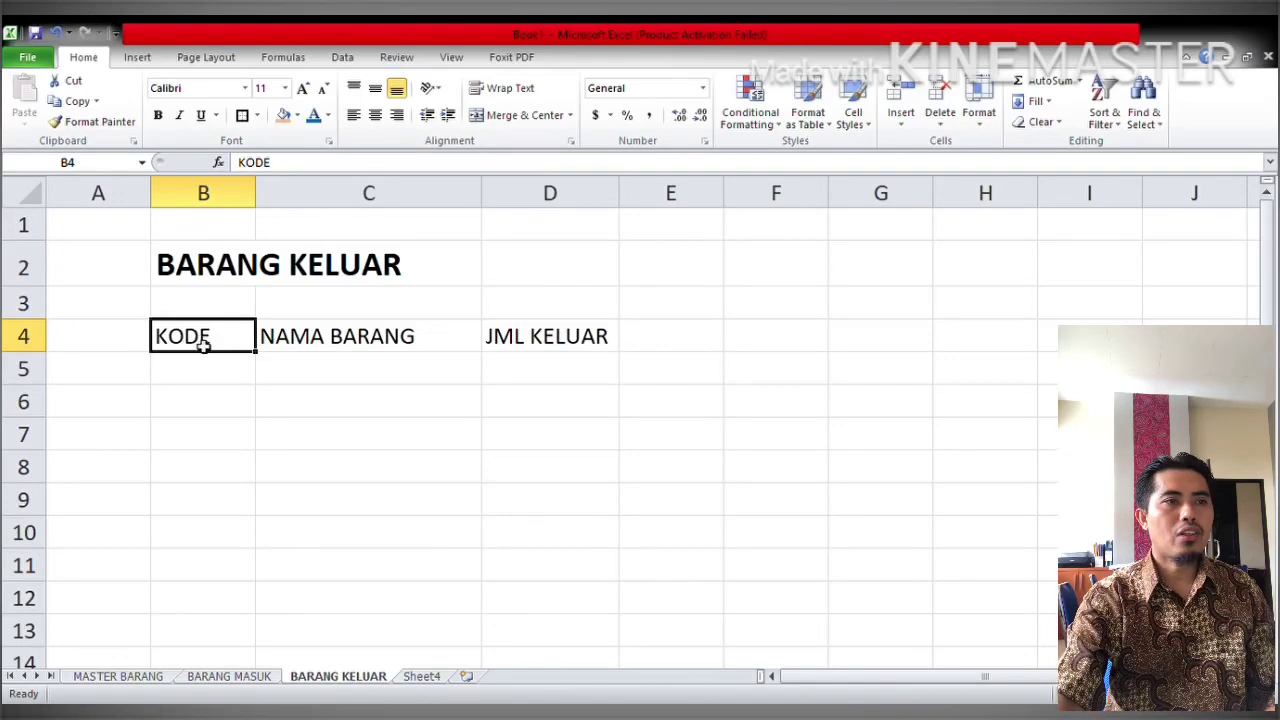
drag(205, 343, 494, 340)
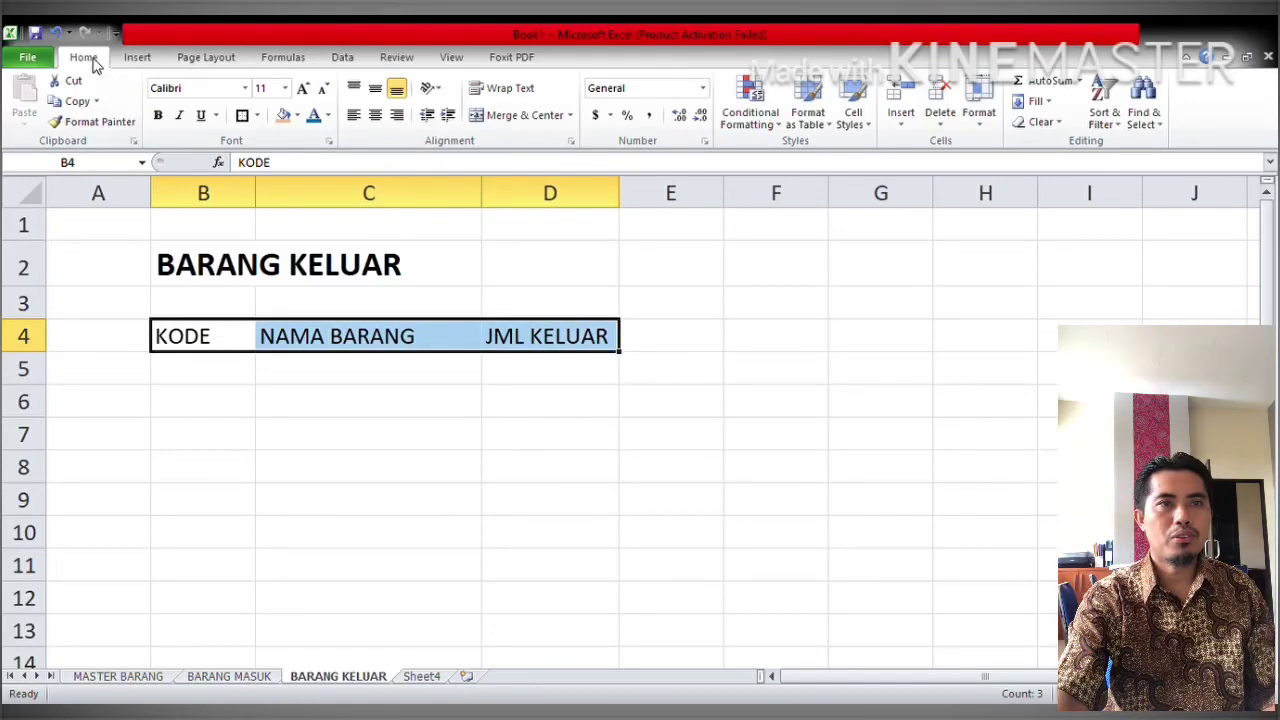
click(812, 124)
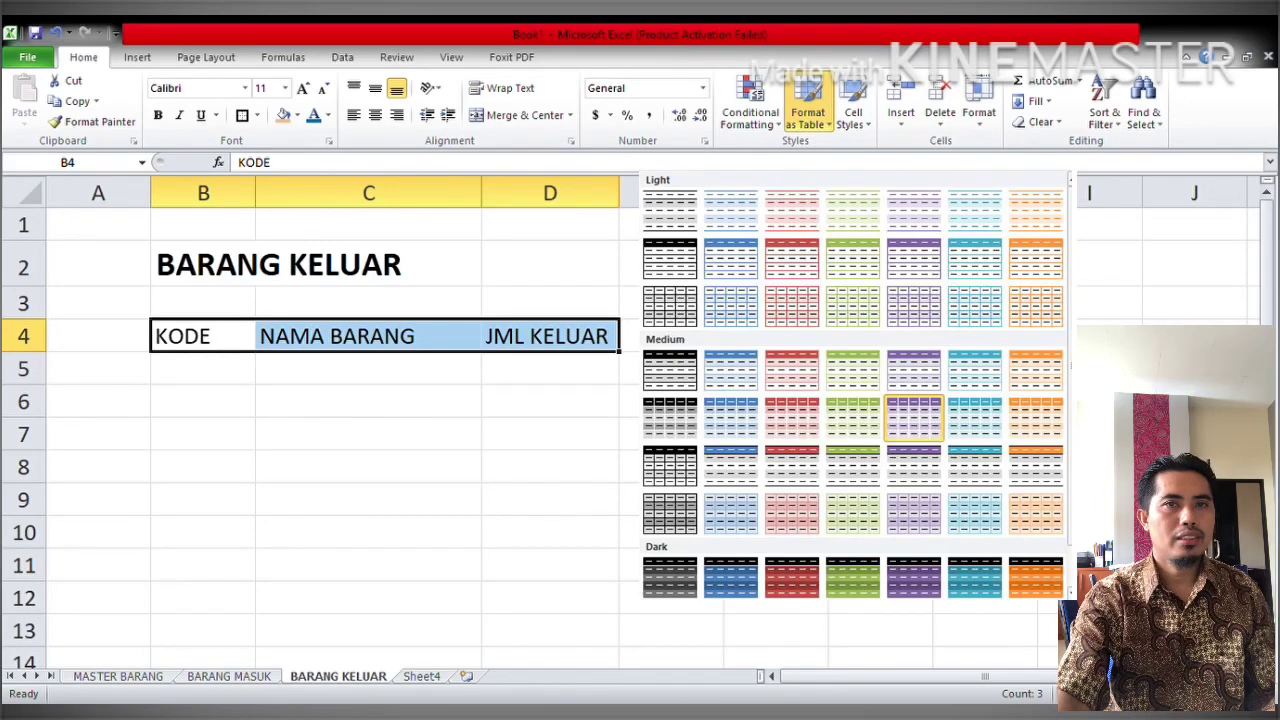
click(913, 417)
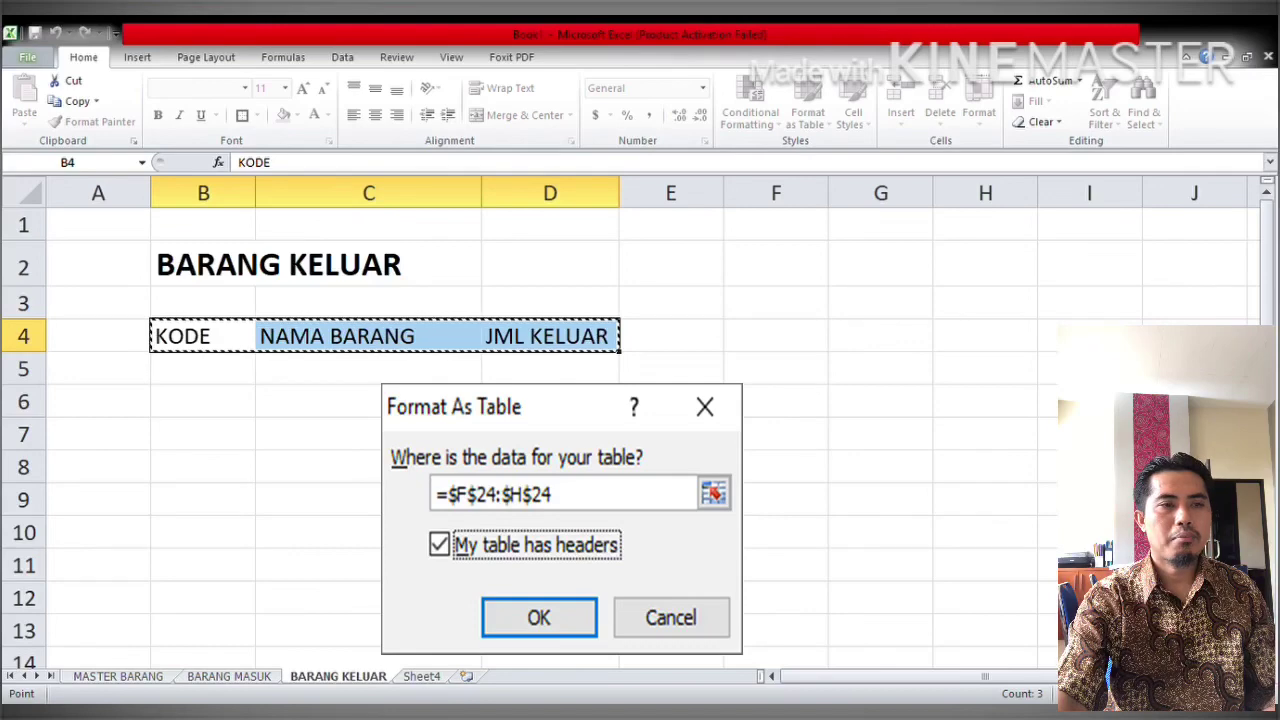
click(539, 617)
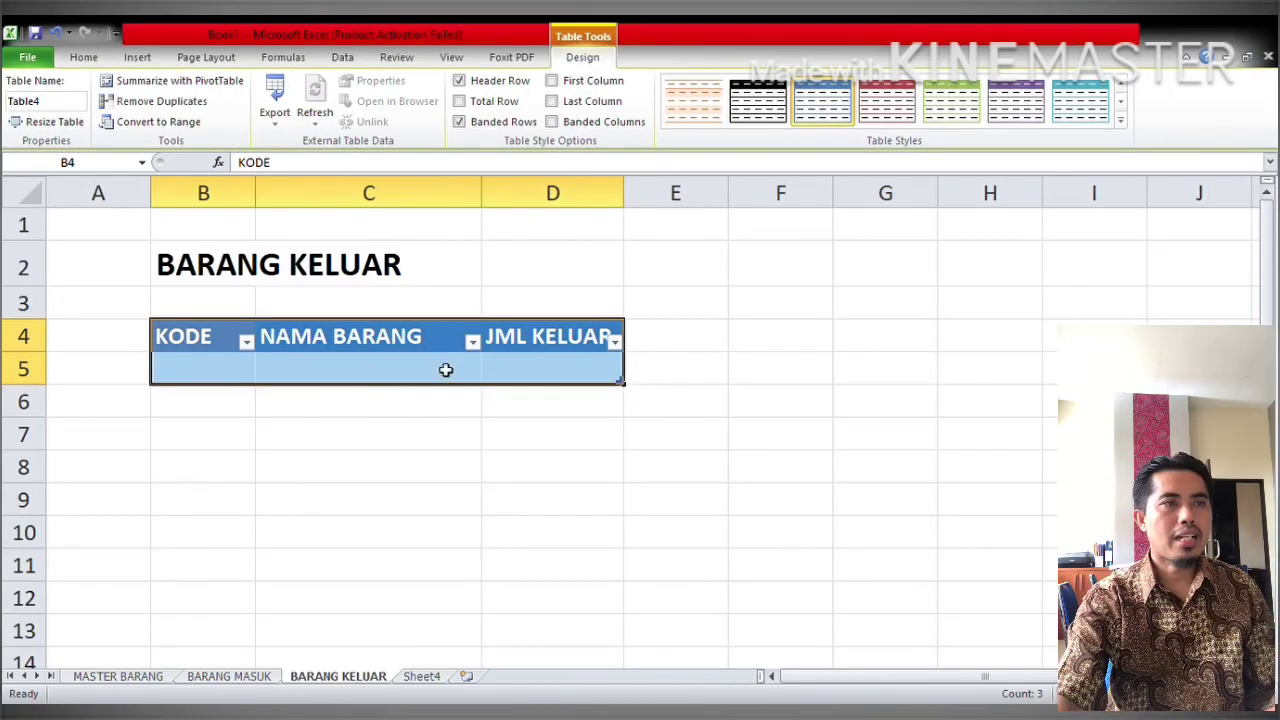
Enter the item codes H-03 in B5 and H-01 in B6 of the BARANG KELUAR table
click(222, 366)
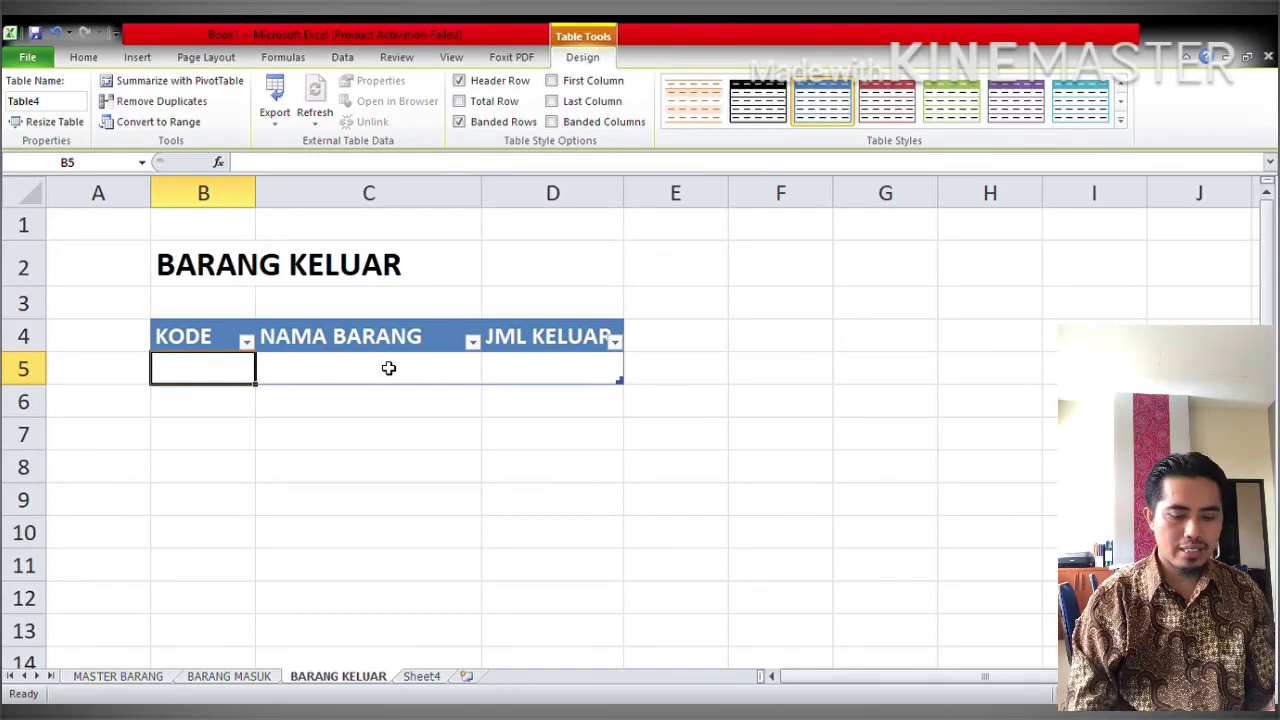
text(H-03)
key(Return)
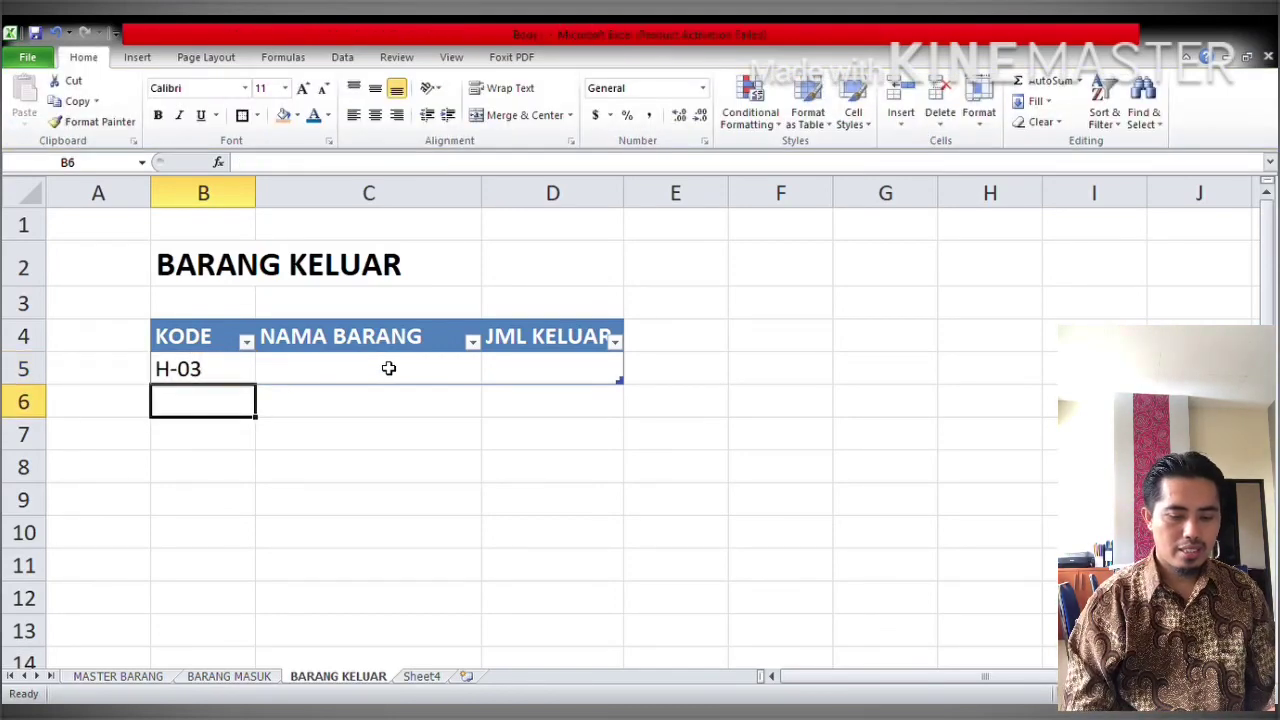
text(H01)
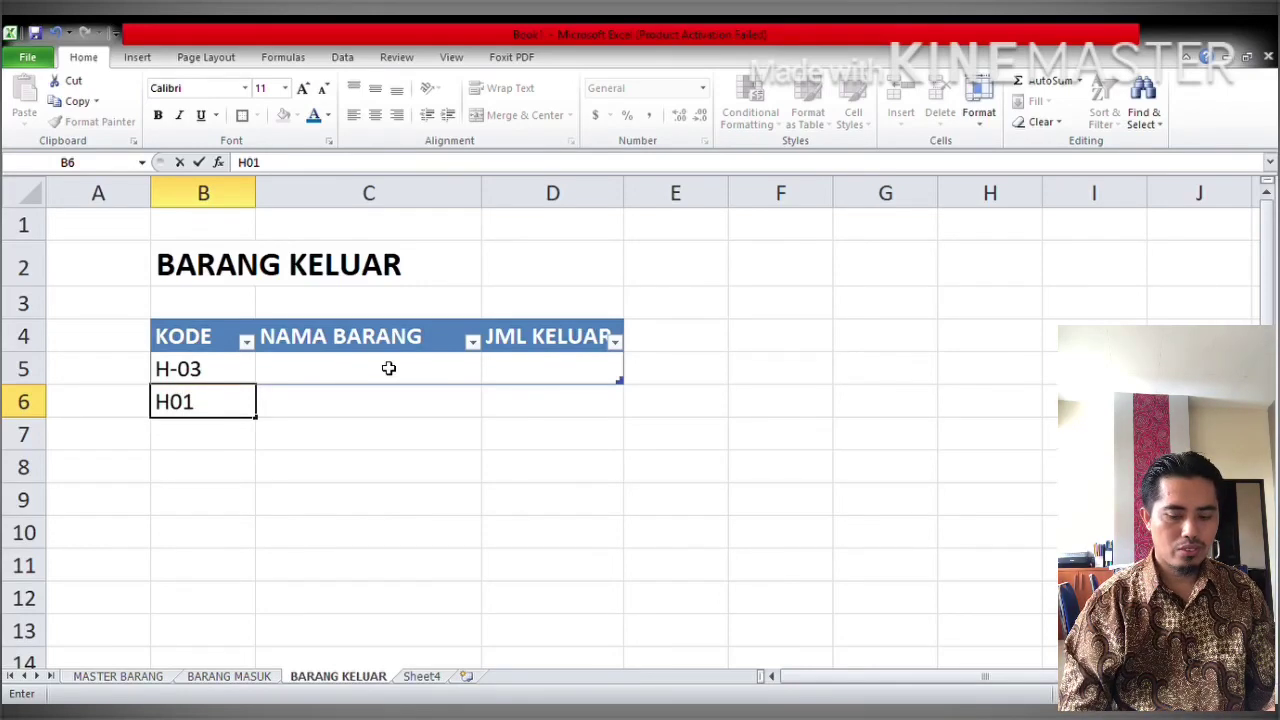
key(BackSpace)
key(BackSpace)
text(-01)
key(Return)
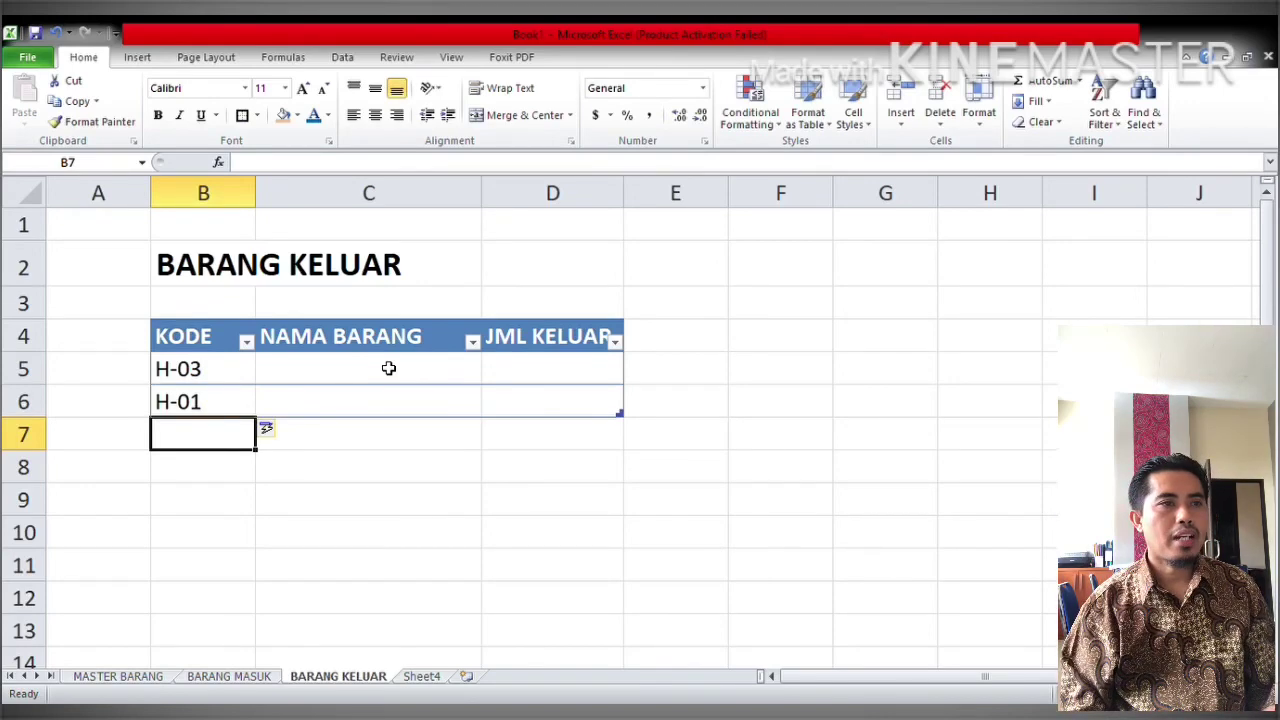
key(Up)
key(Down)
key(Up)
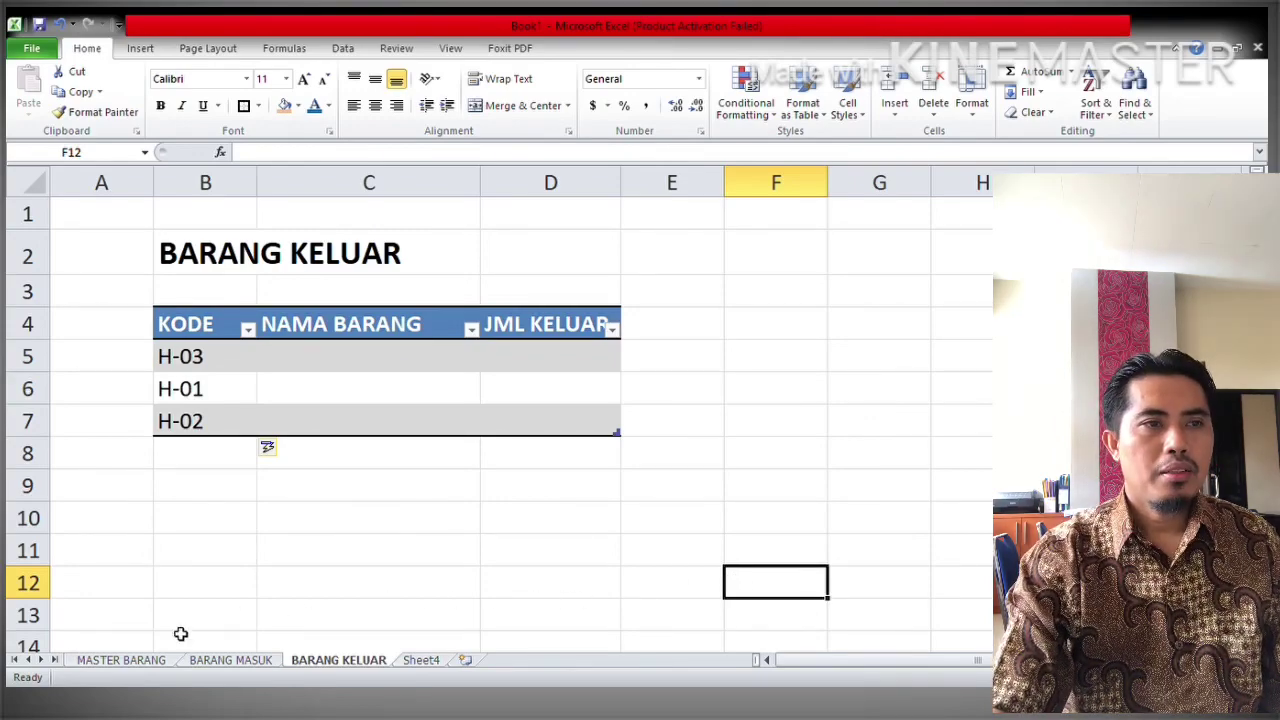
Examine the JML MASUK, JML KELUAR and STOK AKHIR columns on MASTER BARANG and the quantity columns on BARANG MASUK and BARANG KELUAR
click(113, 664)
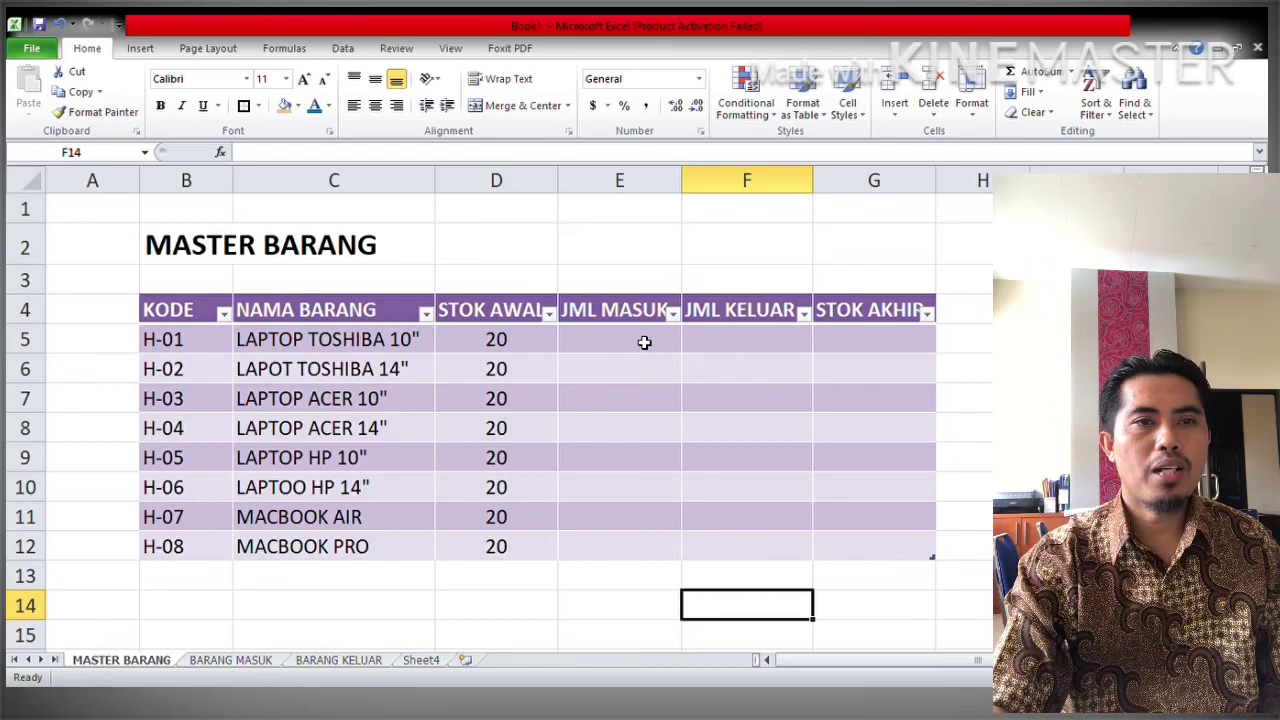
drag(644, 342, 629, 543)
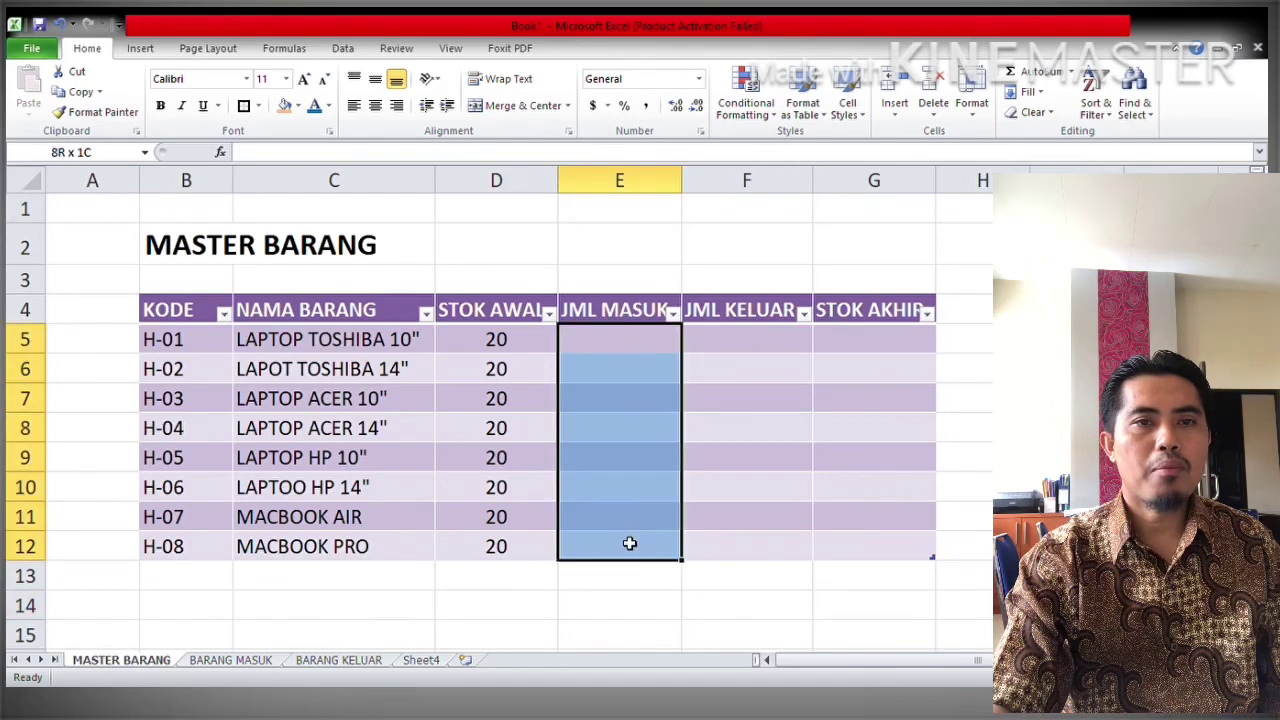
drag(766, 336, 751, 546)
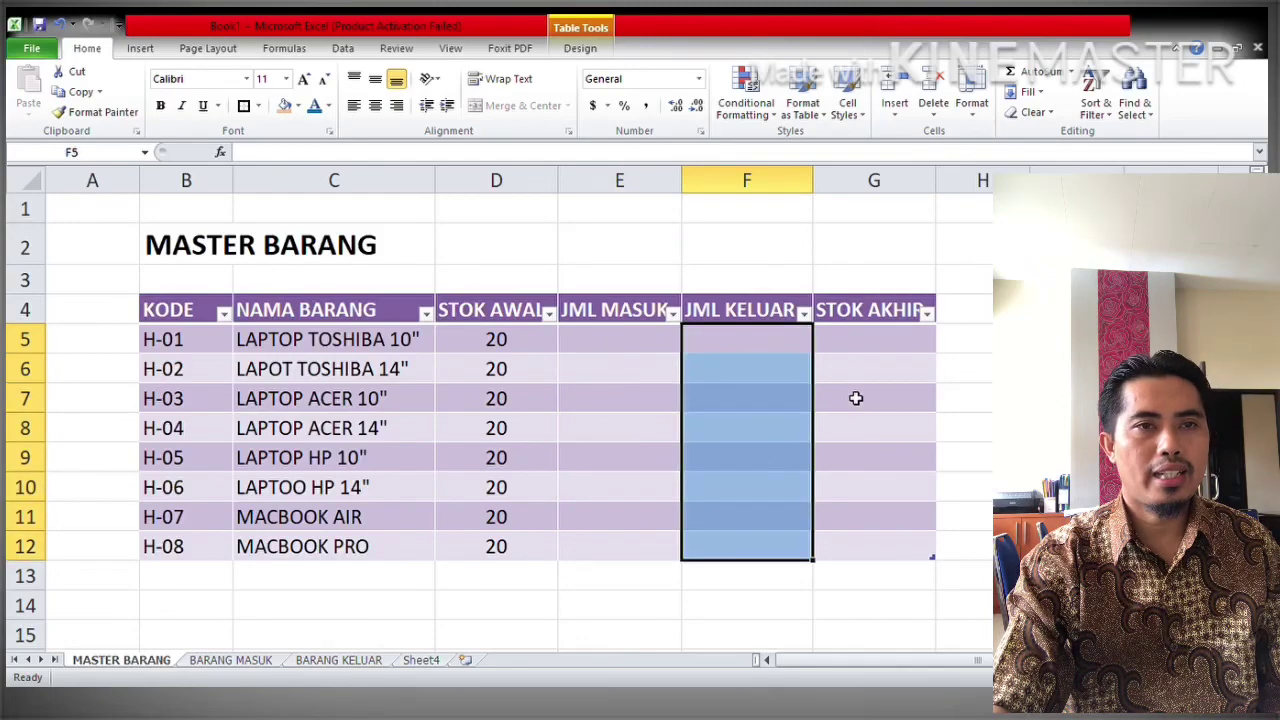
drag(846, 348, 829, 549)
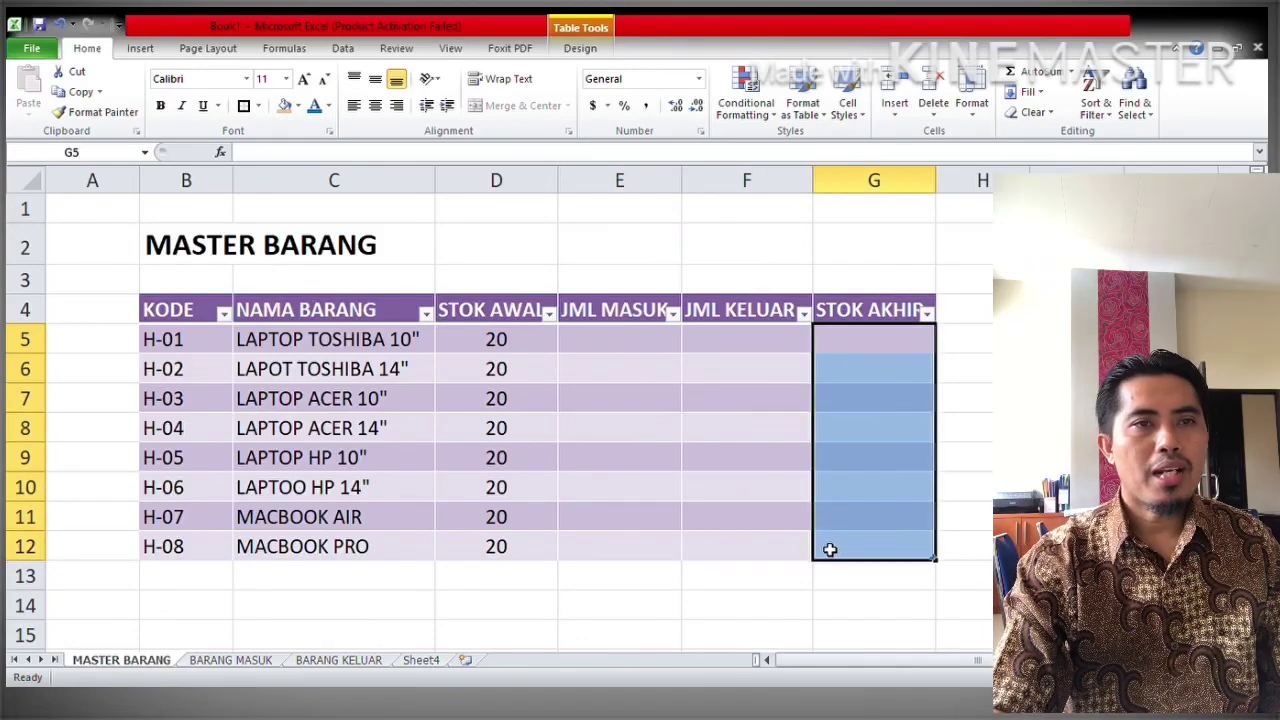
click(638, 340)
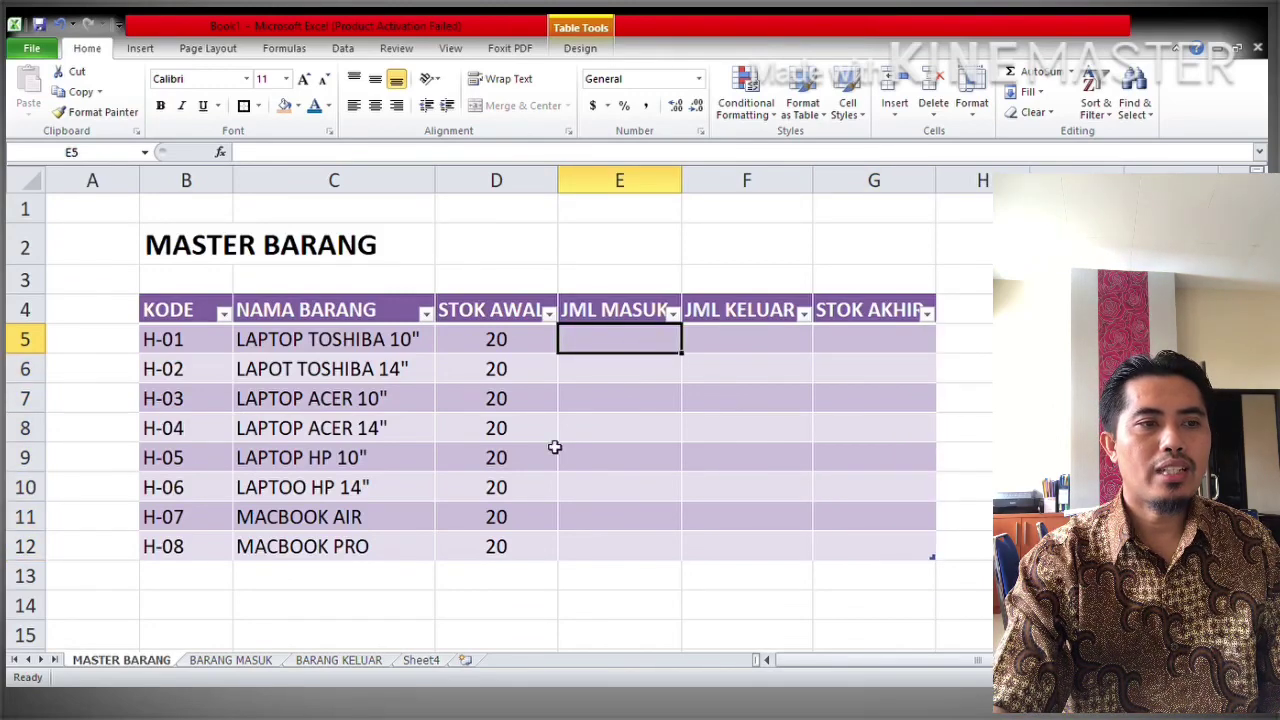
click(242, 668)
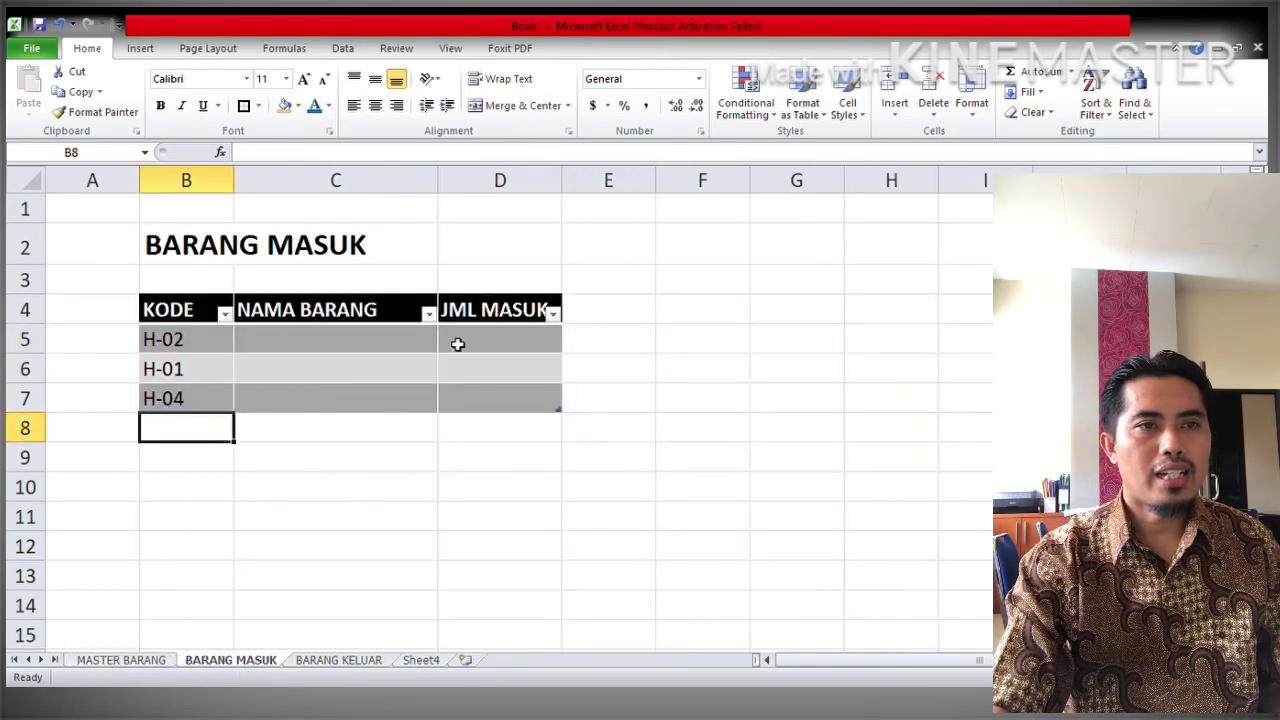
drag(511, 346, 523, 400)
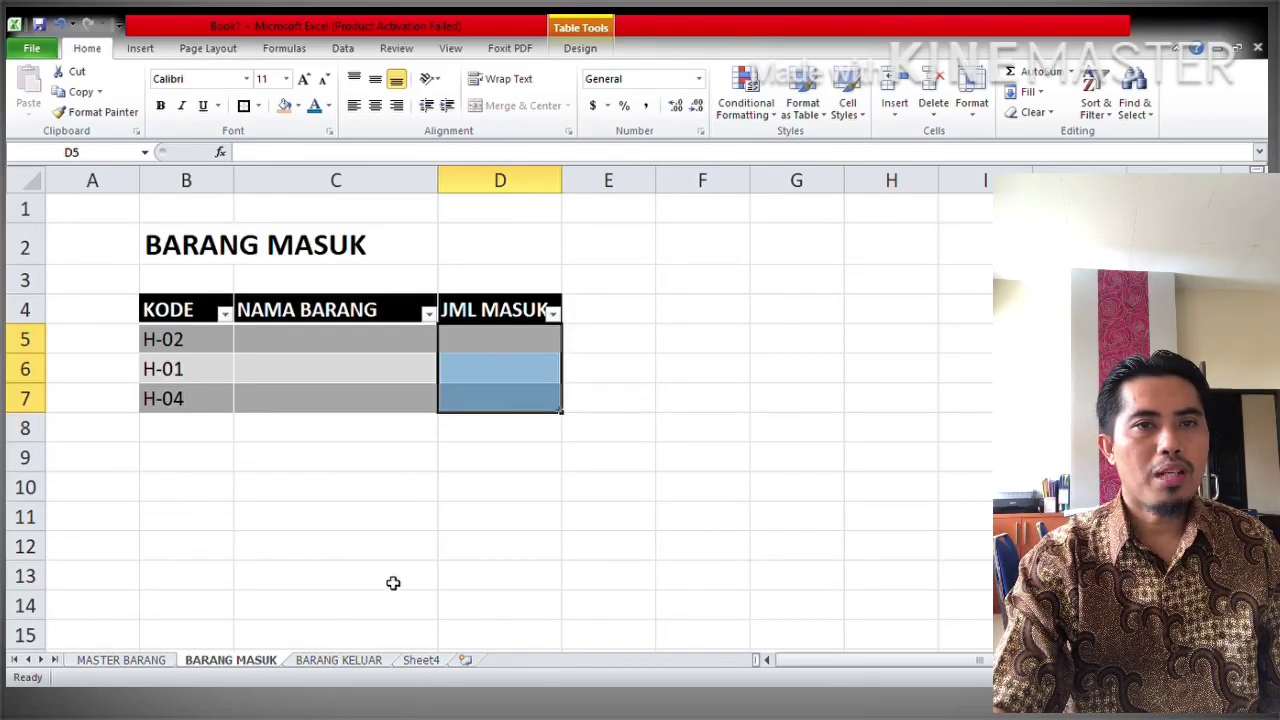
click(155, 664)
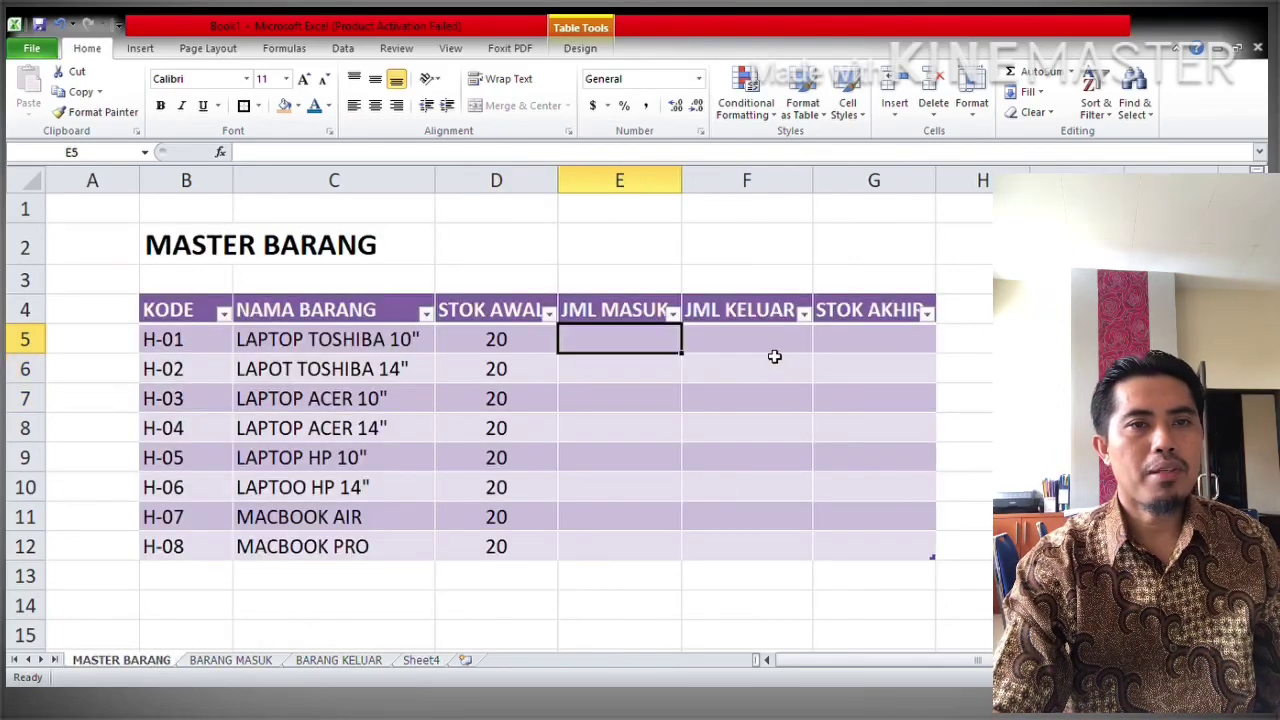
drag(766, 340, 760, 545)
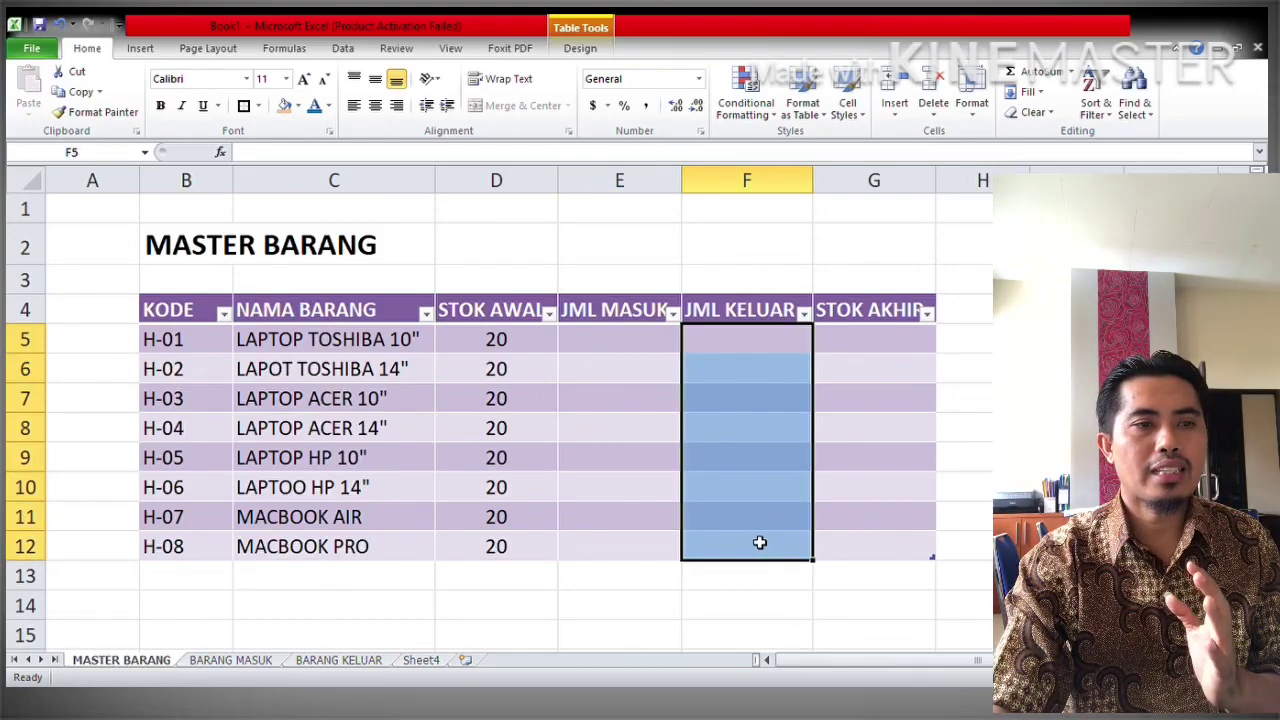
click(363, 664)
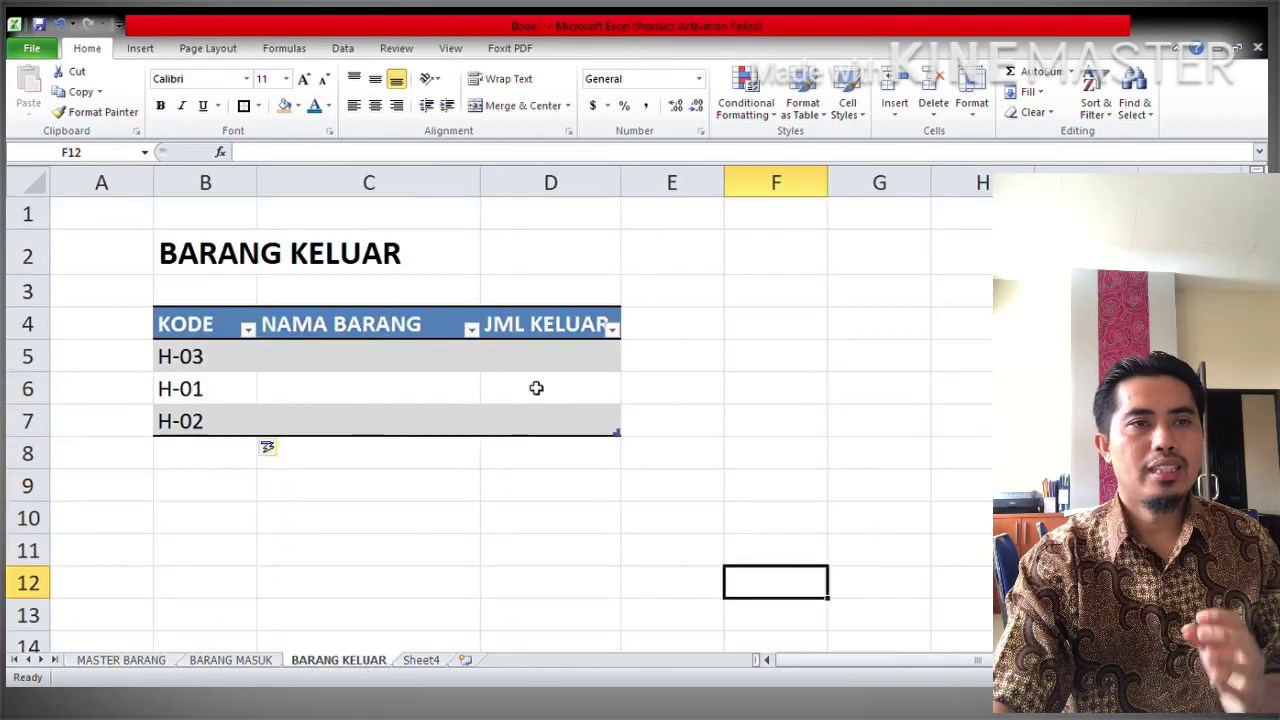
click(556, 367)
drag(556, 367, 566, 428)
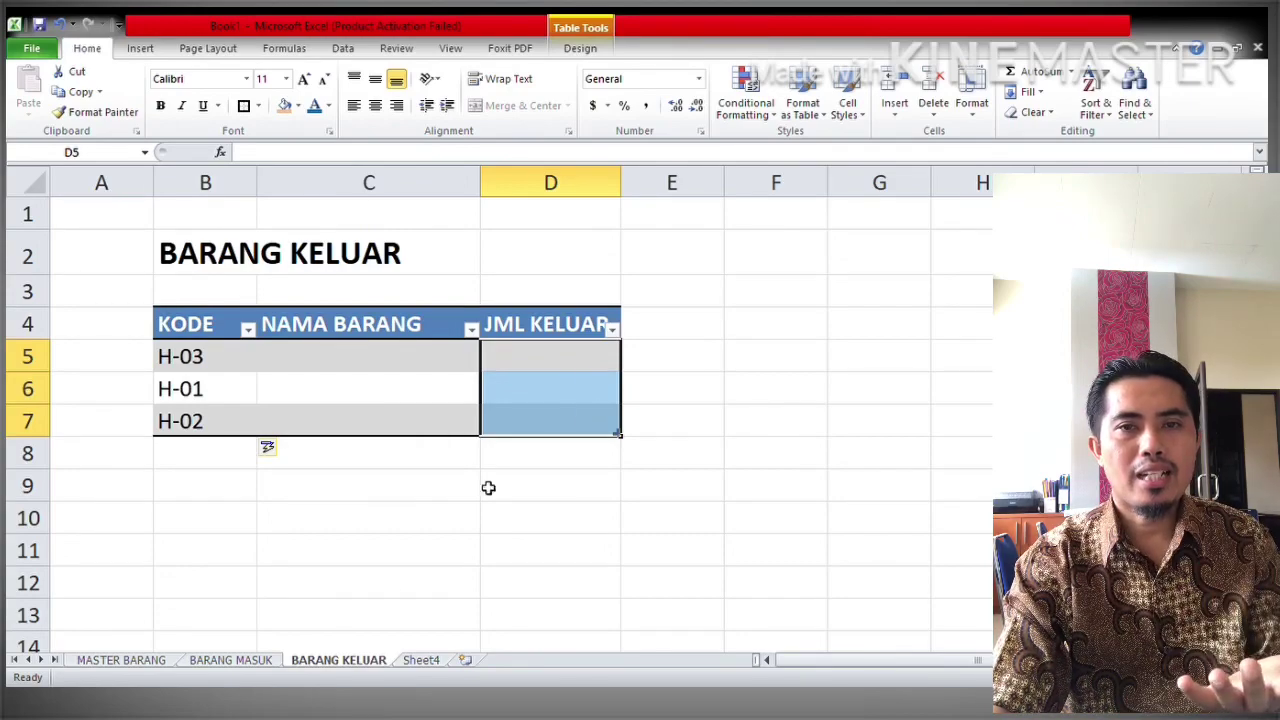
Start a SUMIF formula in JML MASUK cell E5 of MASTER BARANG, using the BARANG MASUK KODE column B5:B7 as the range
click(160, 665)
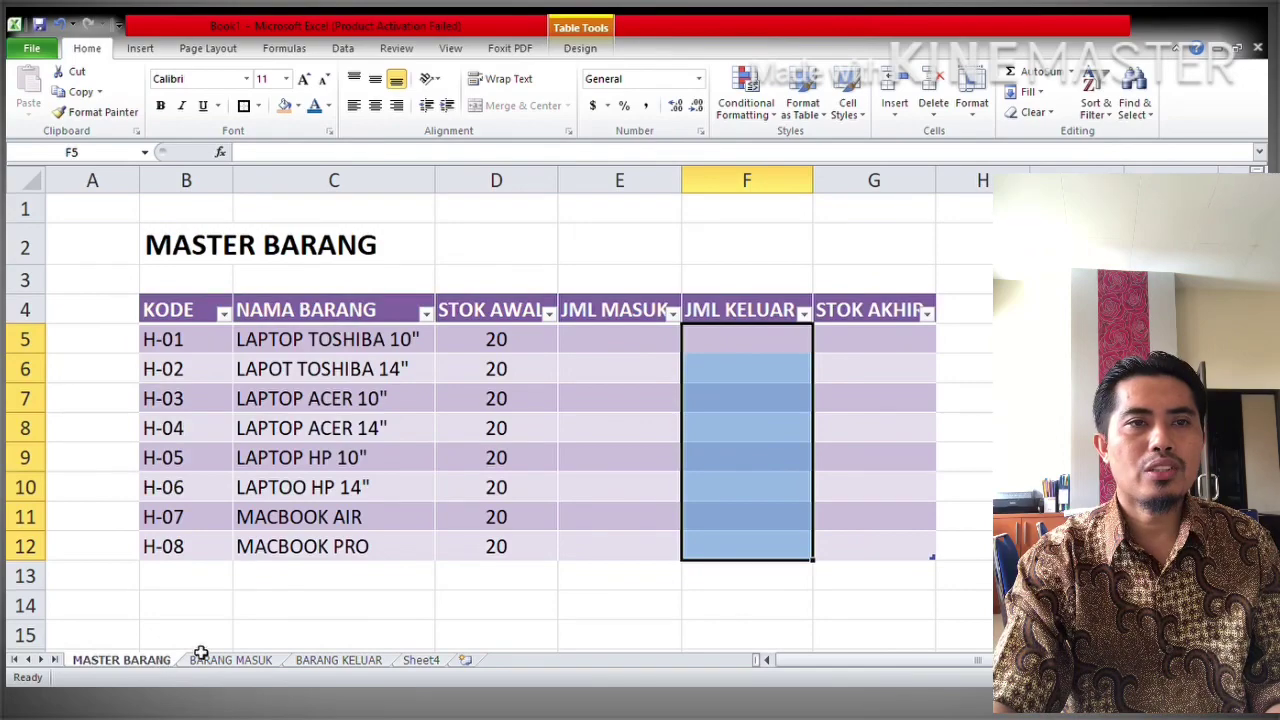
click(652, 342)
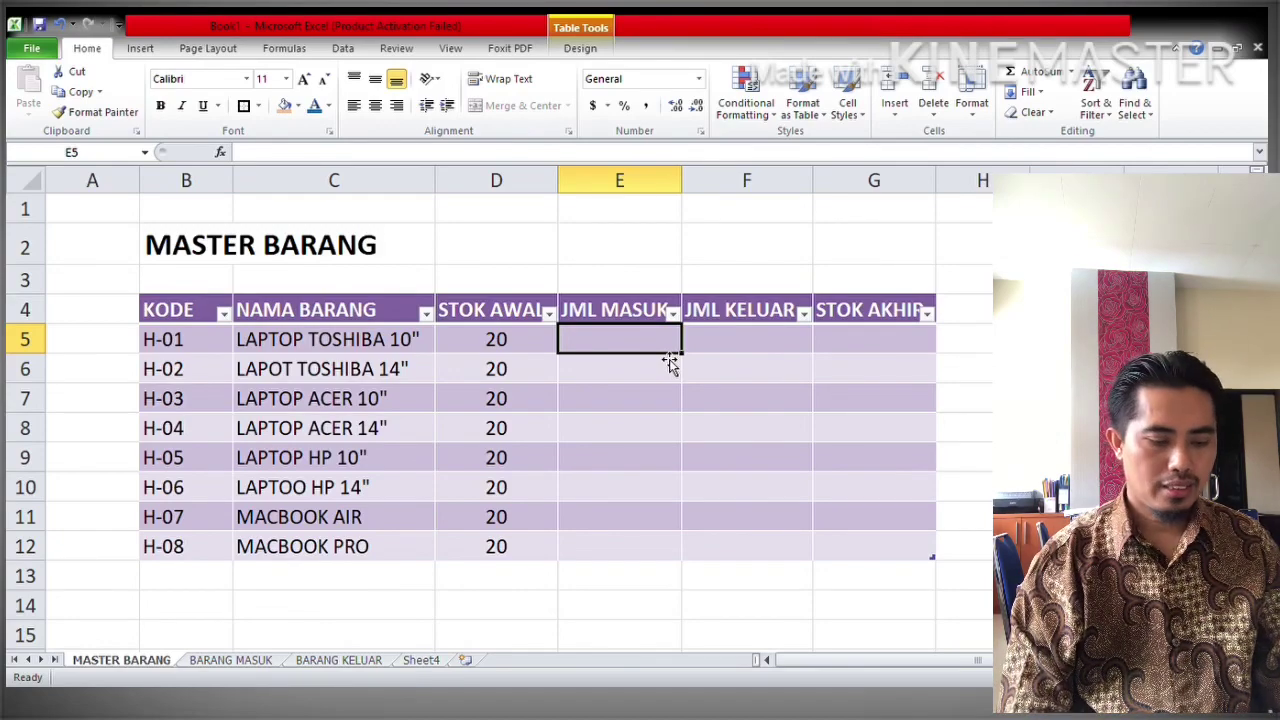
text(=)
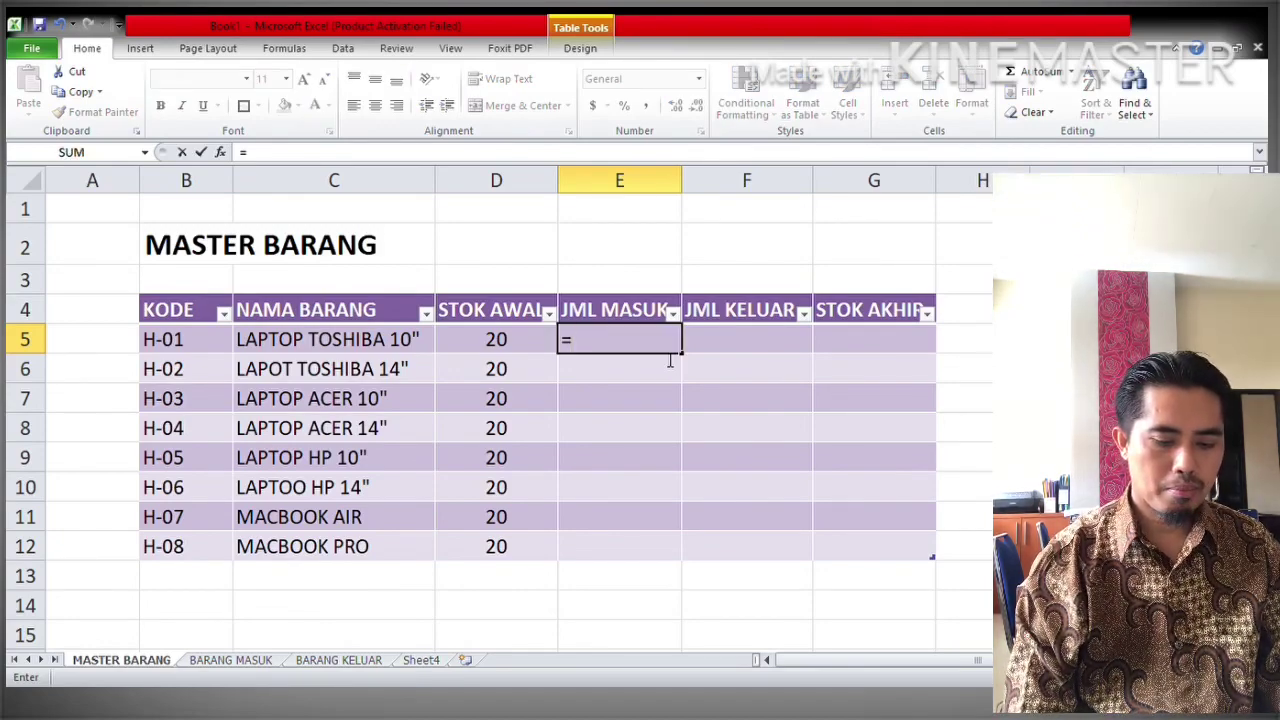
text(SUM)
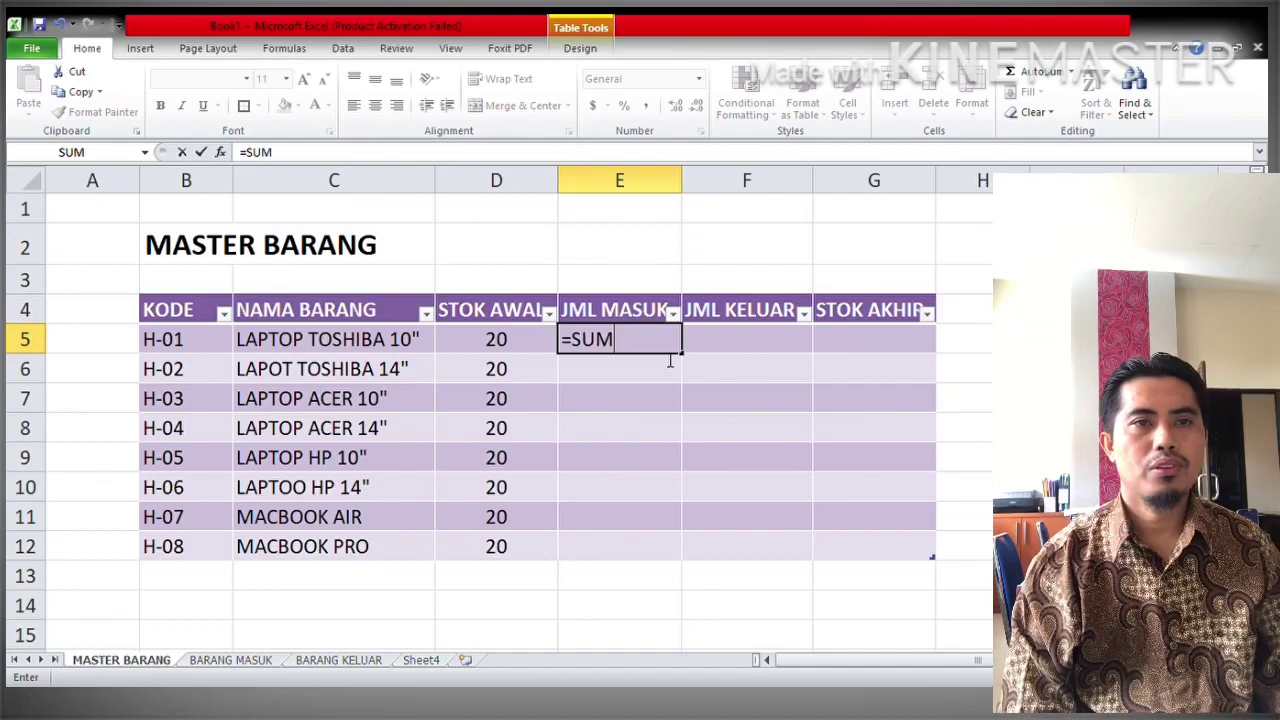
text(IF()
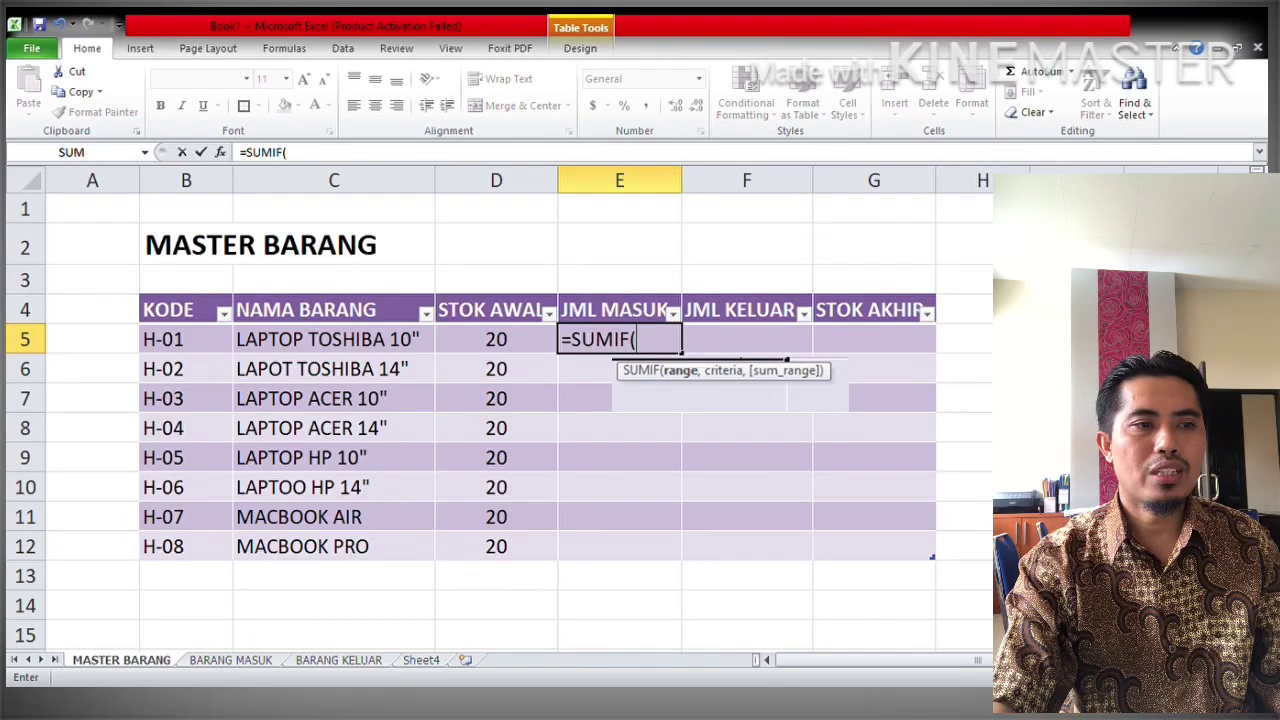
click(232, 661)
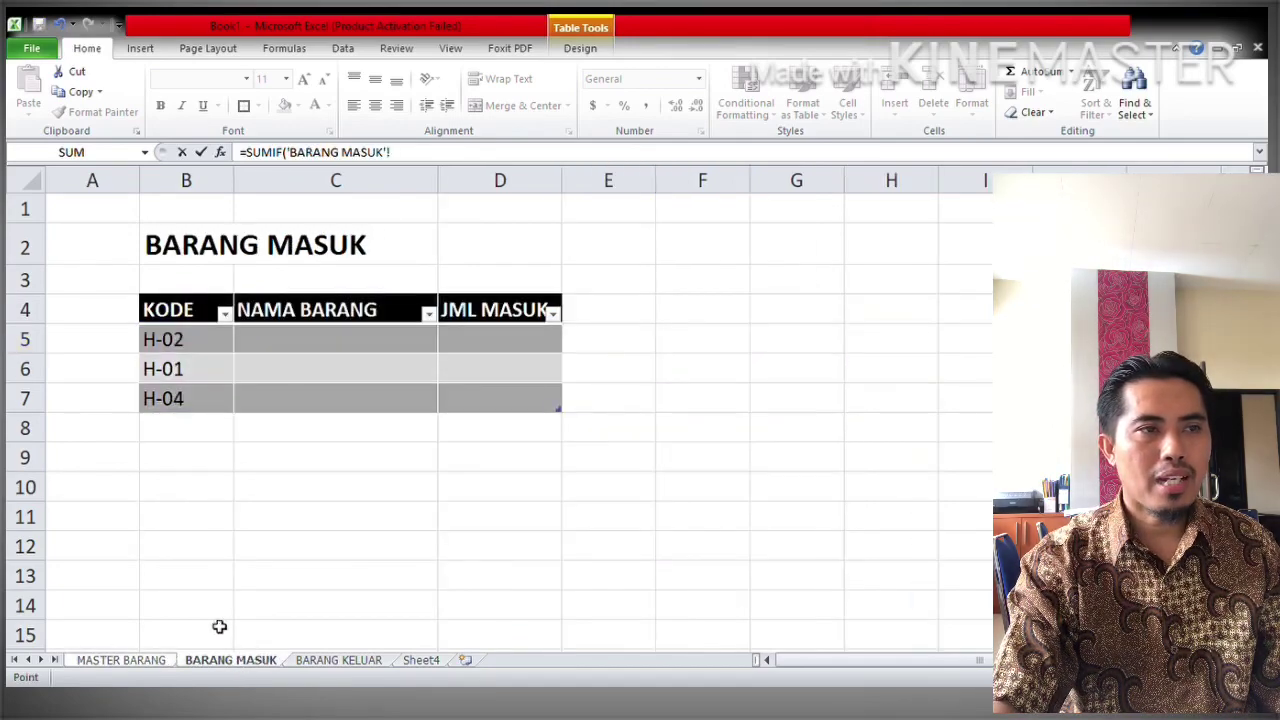
click(197, 344)
drag(197, 343, 197, 397)
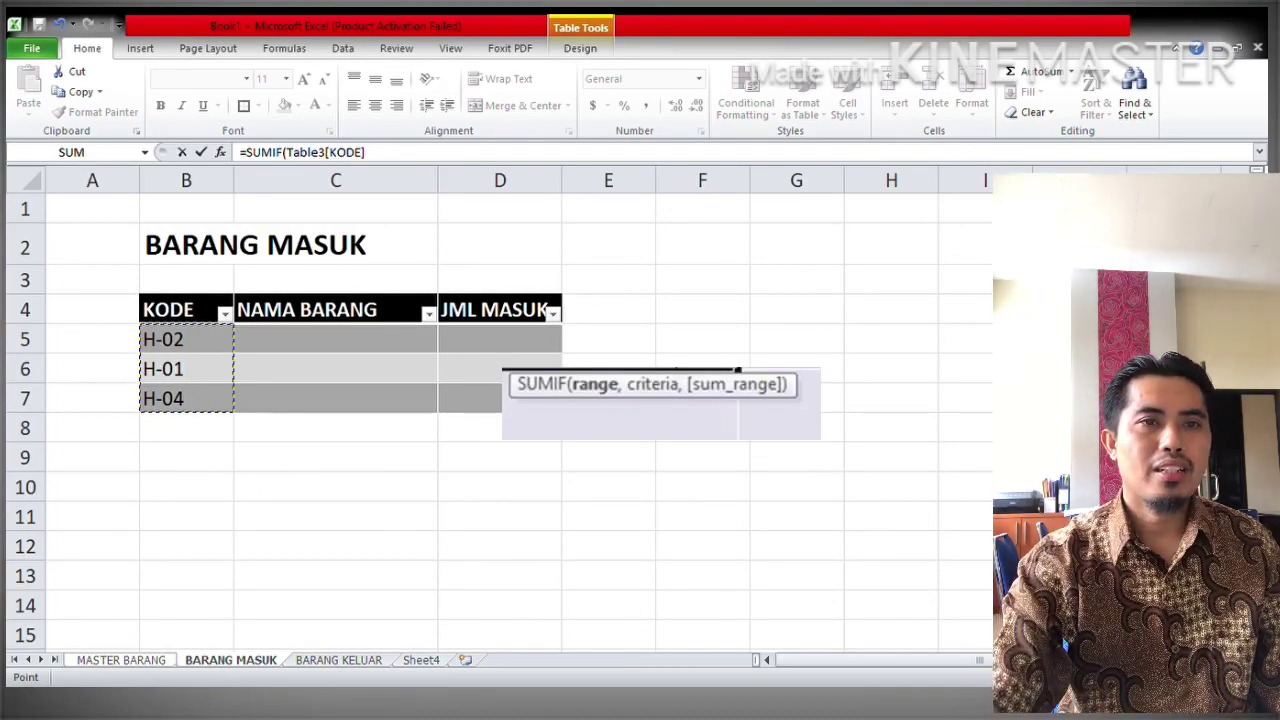
text(,)
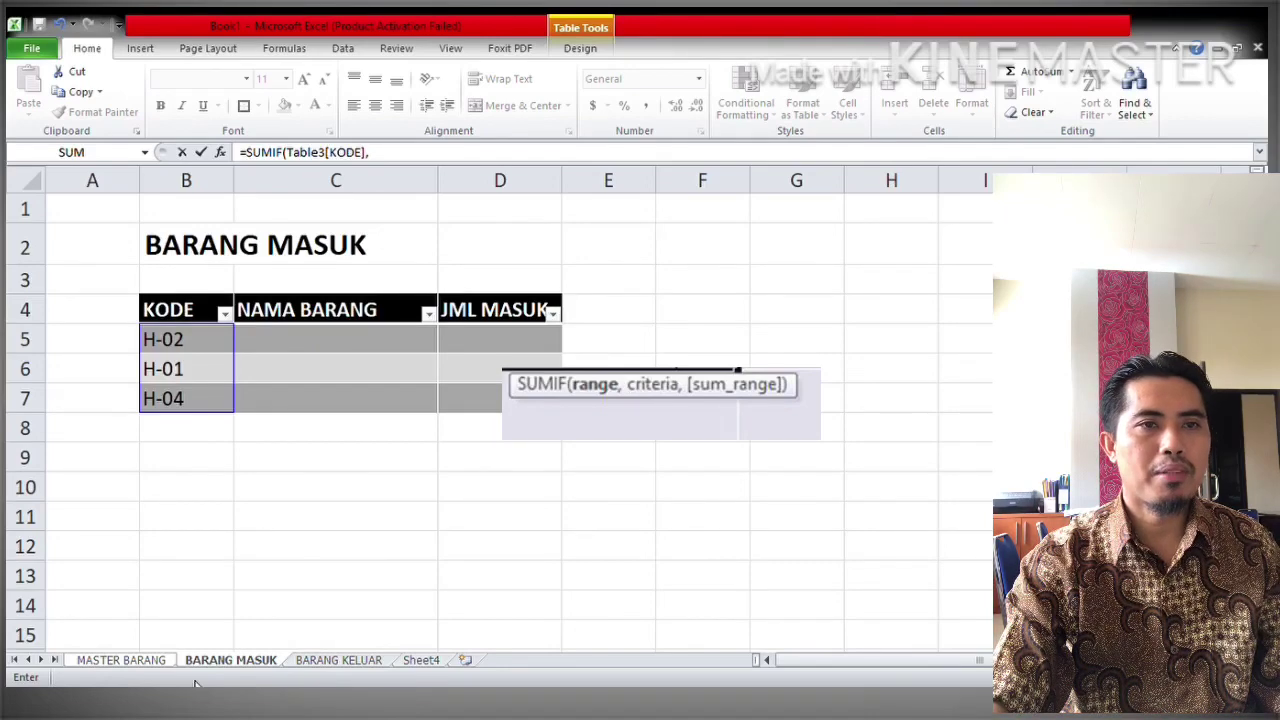
Complete the E5 formula with MASTER BARANG's KODE cell B5 as criteria and BARANG MASUK's JML MASUK column D5:D7 as sum range
click(148, 661)
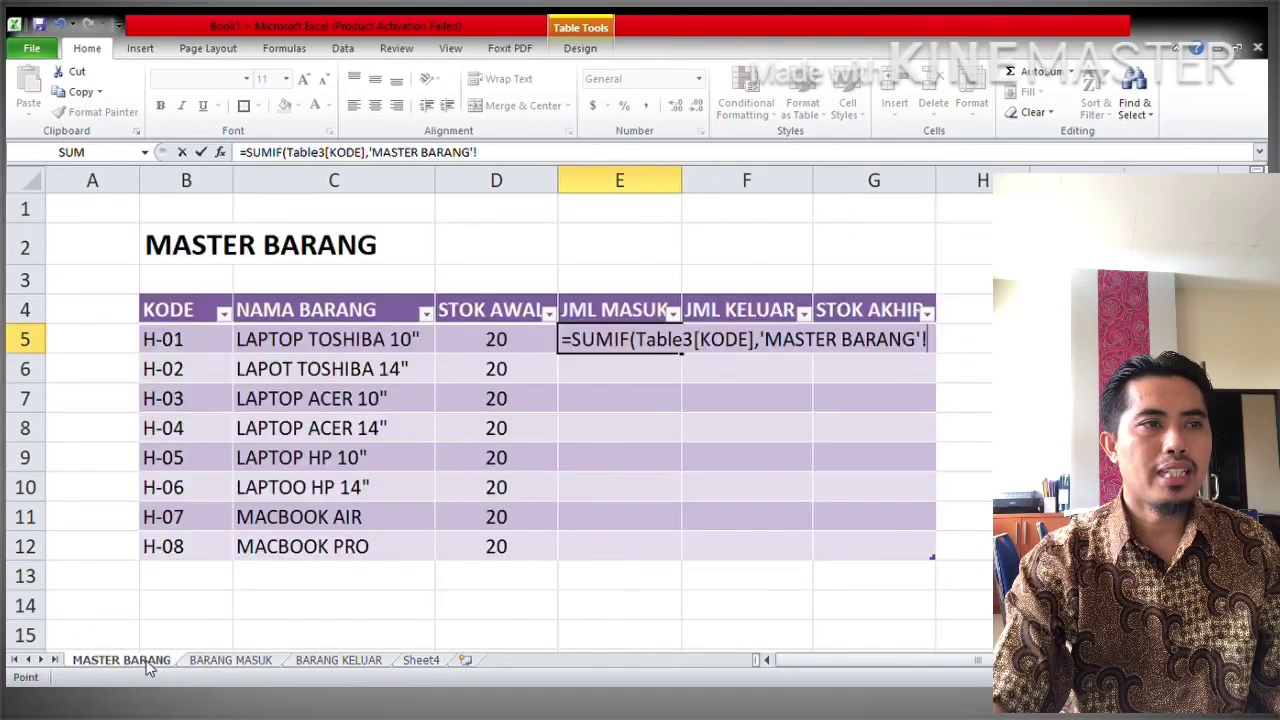
click(183, 345)
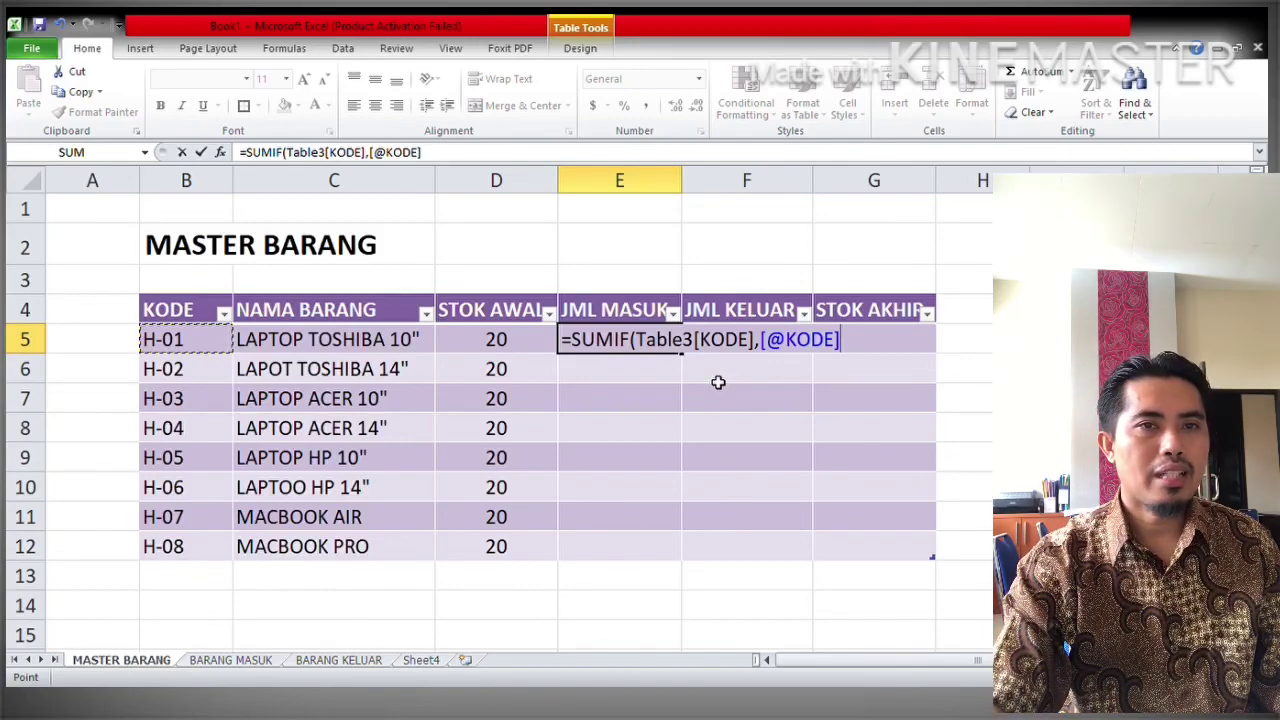
text(,)
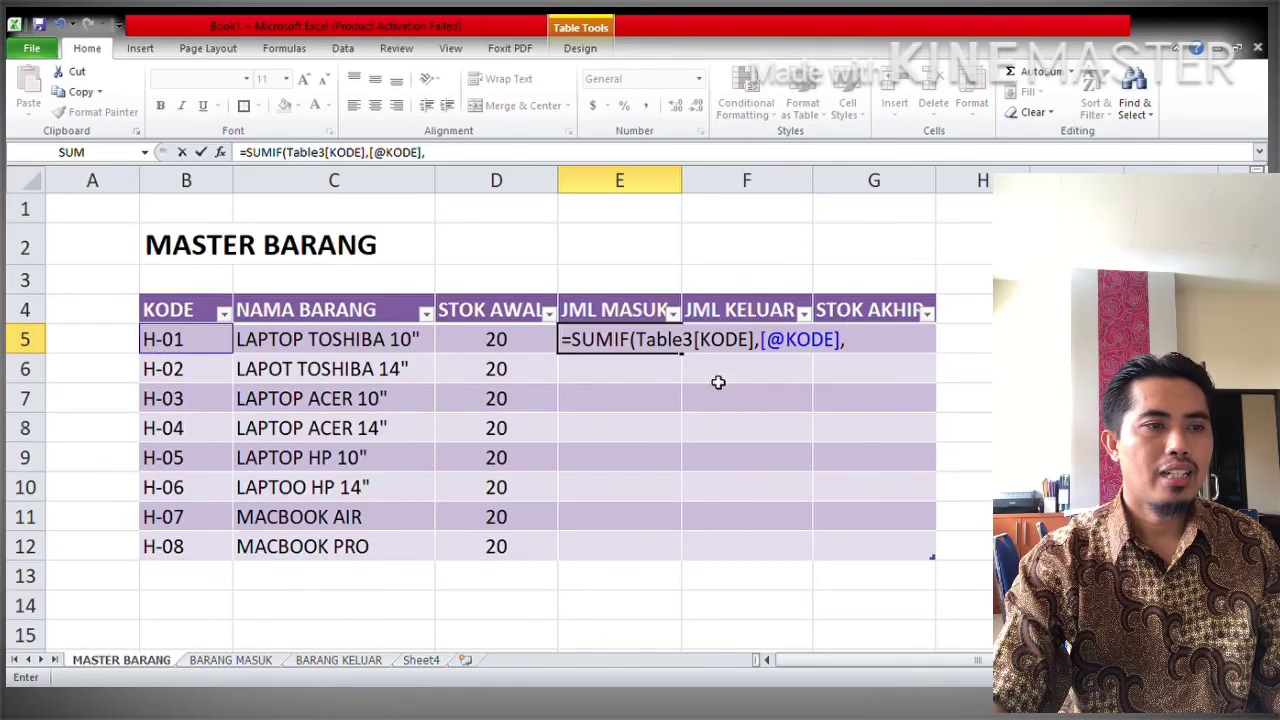
click(252, 659)
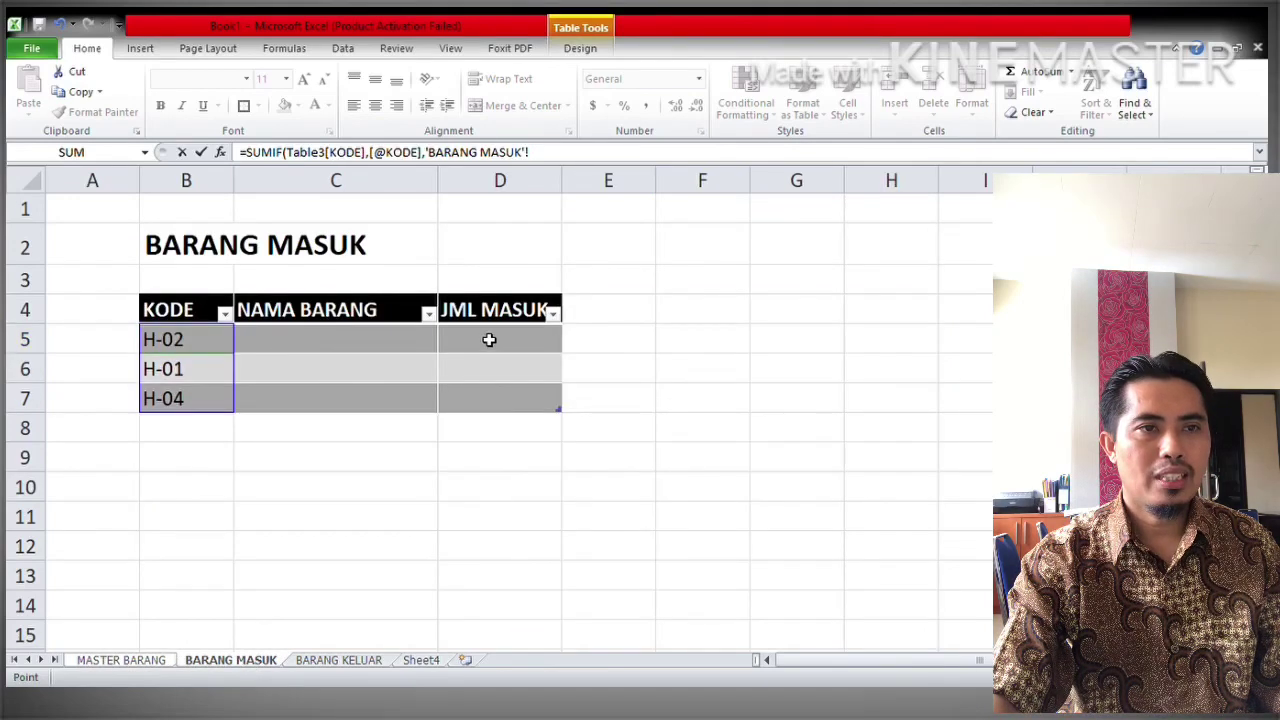
drag(493, 338, 494, 396)
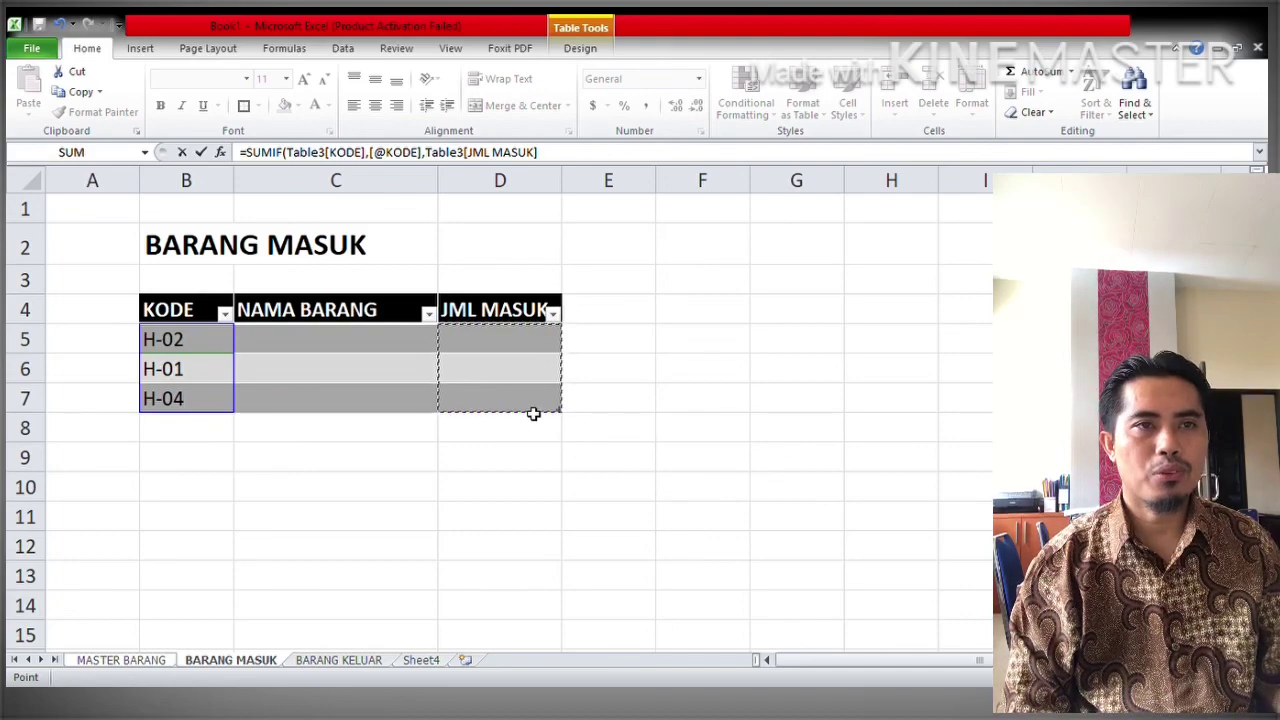
text())
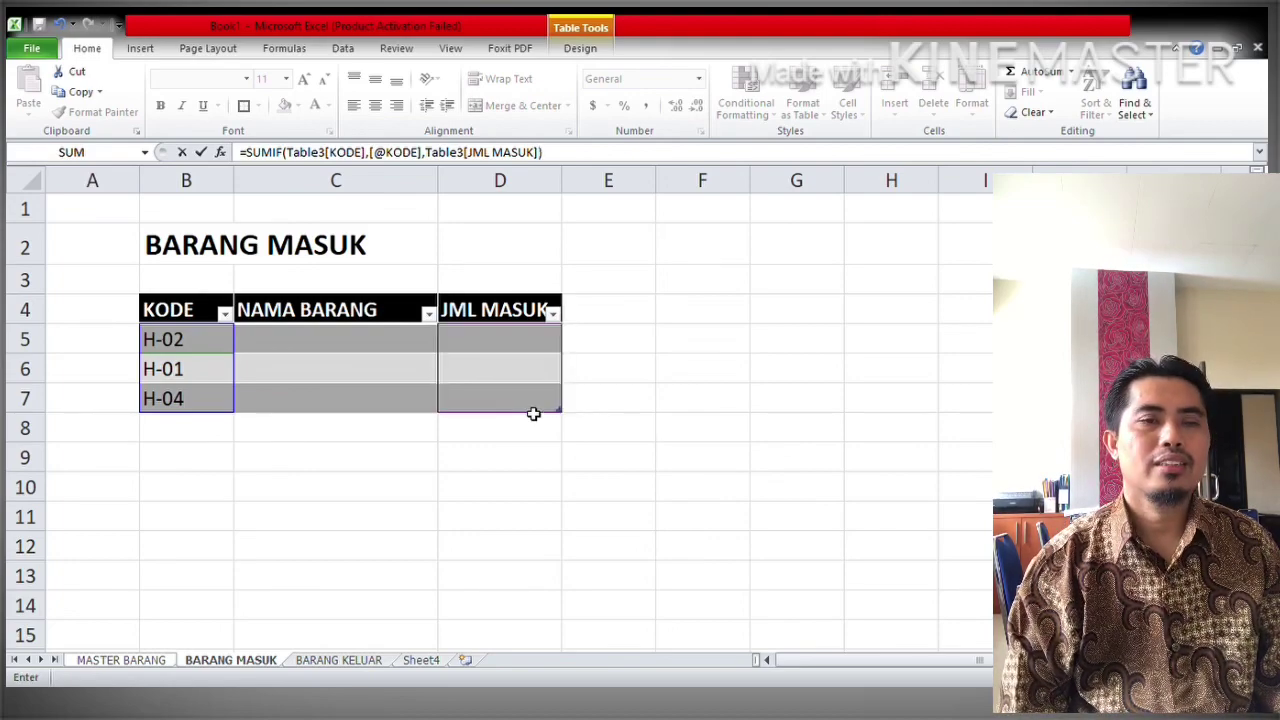
key(Return)
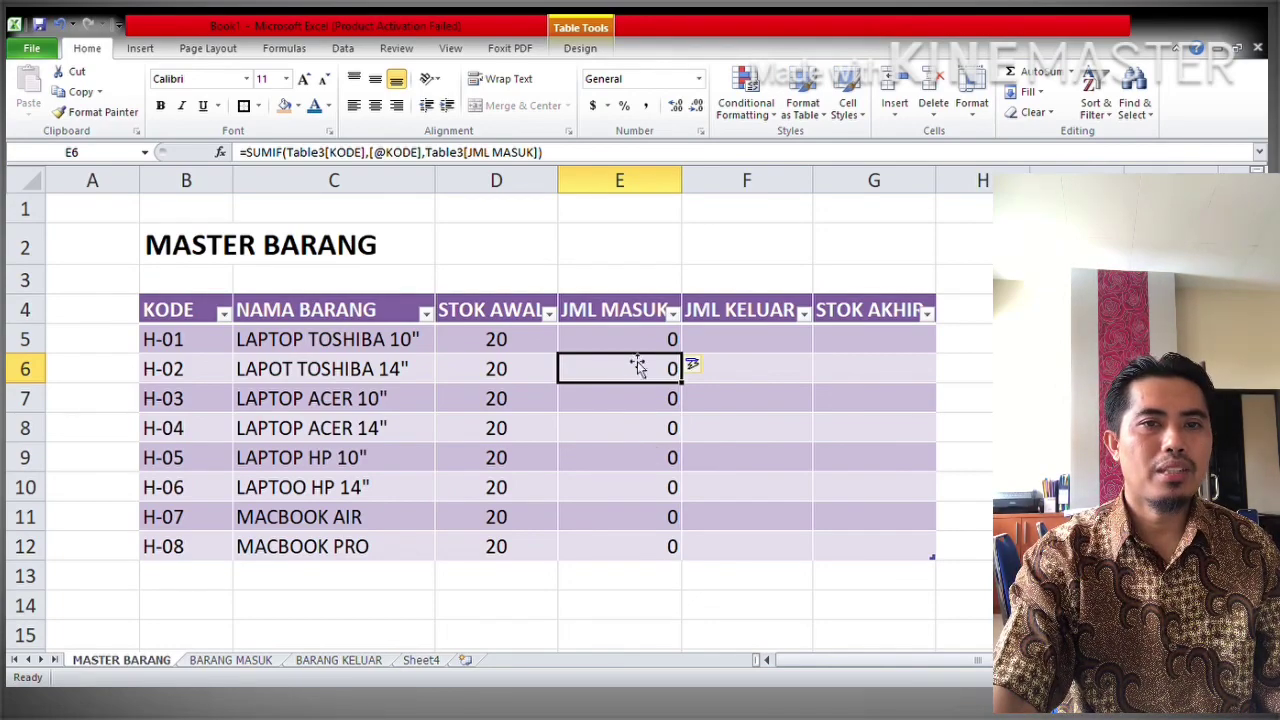
Center the cells of the JML MASUK, JML KELUAR and STOK AKHIR columns, E5:G12, on MASTER BARANG
drag(640, 340, 823, 546)
click(376, 106)
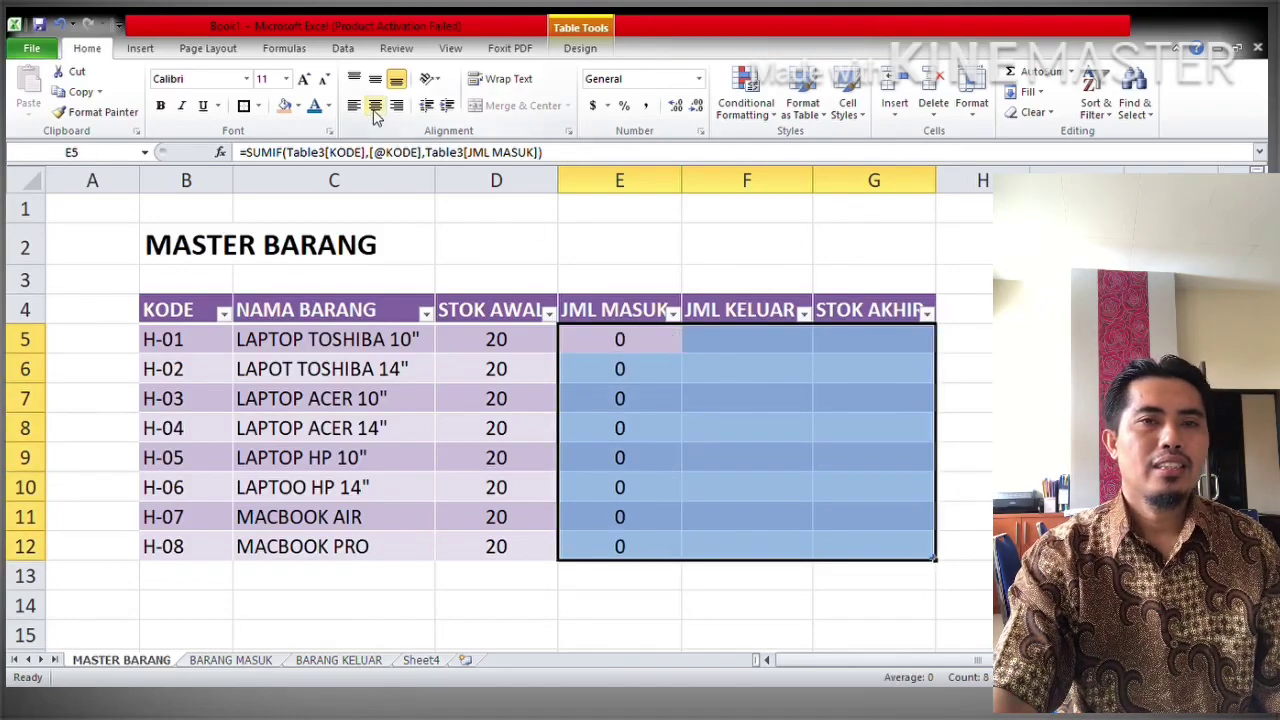
Start a SUMIF formula in JML KELUAR cell F5 of MASTER BARANG, using the BARANG KELUAR KODE column B5:B7 as the range
click(736, 351)
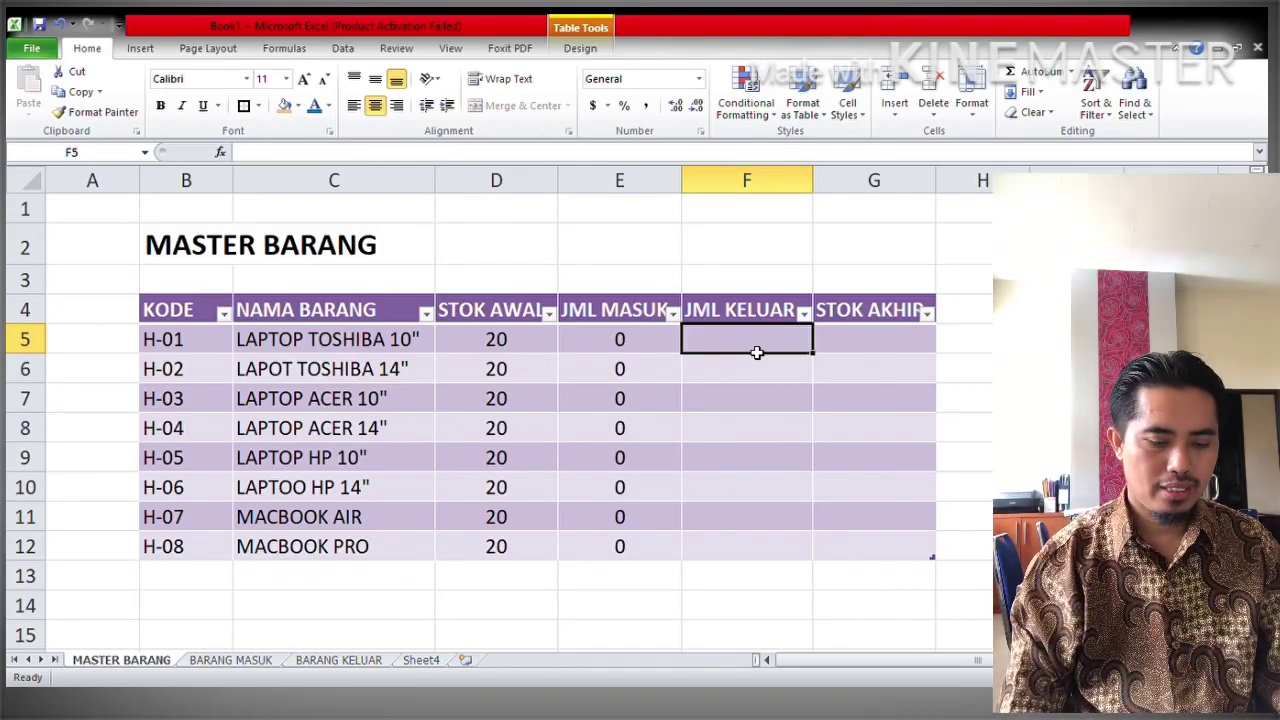
text(=)
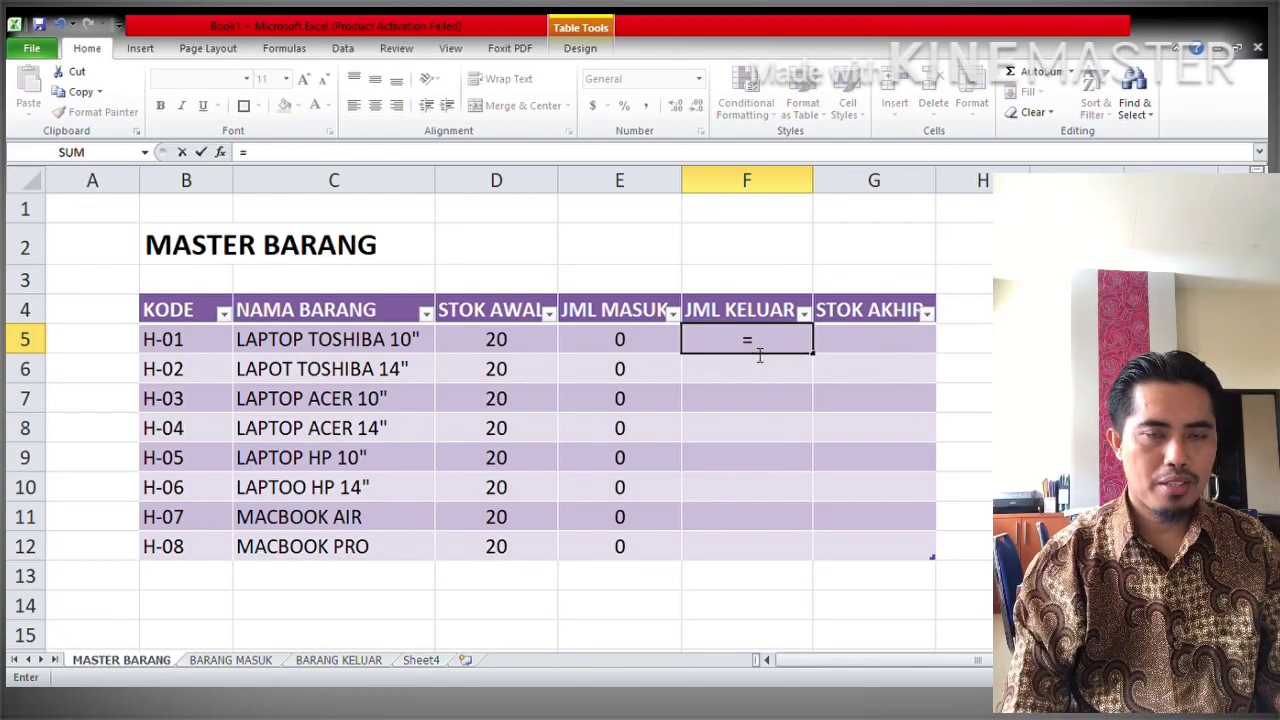
text(SUMIF)
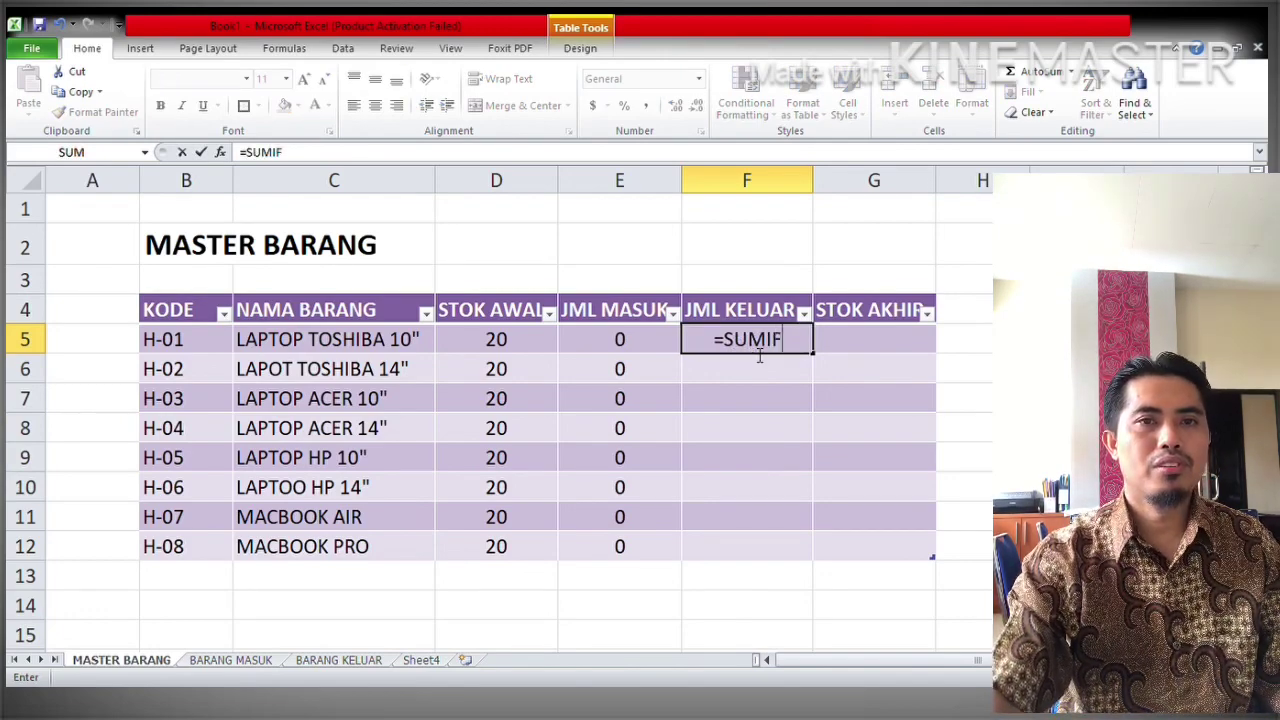
text(()
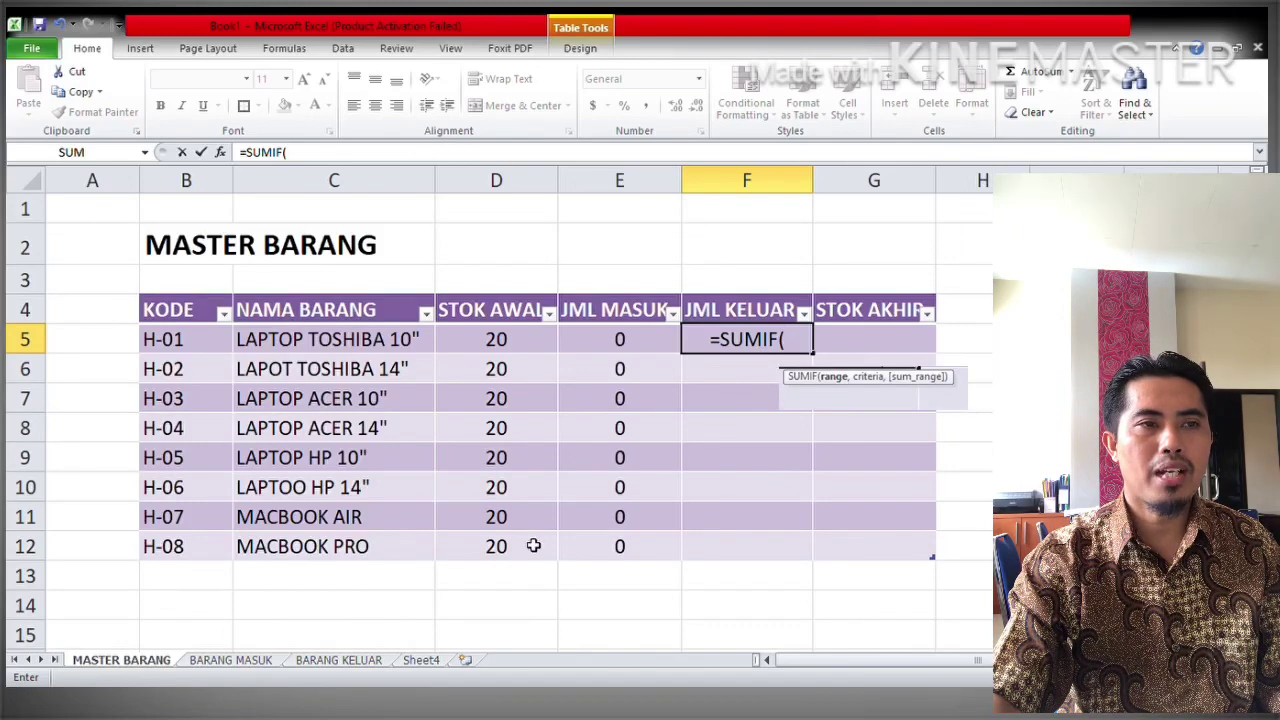
click(340, 660)
drag(218, 358, 214, 421)
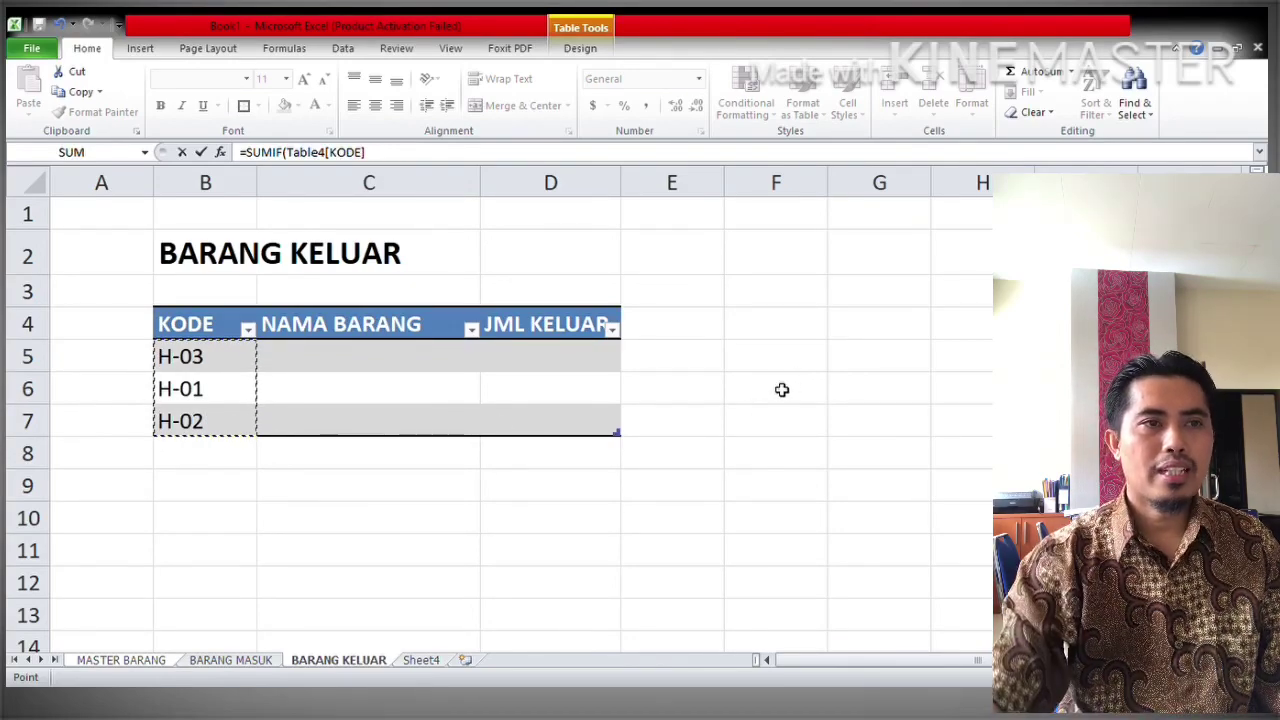
text(,)
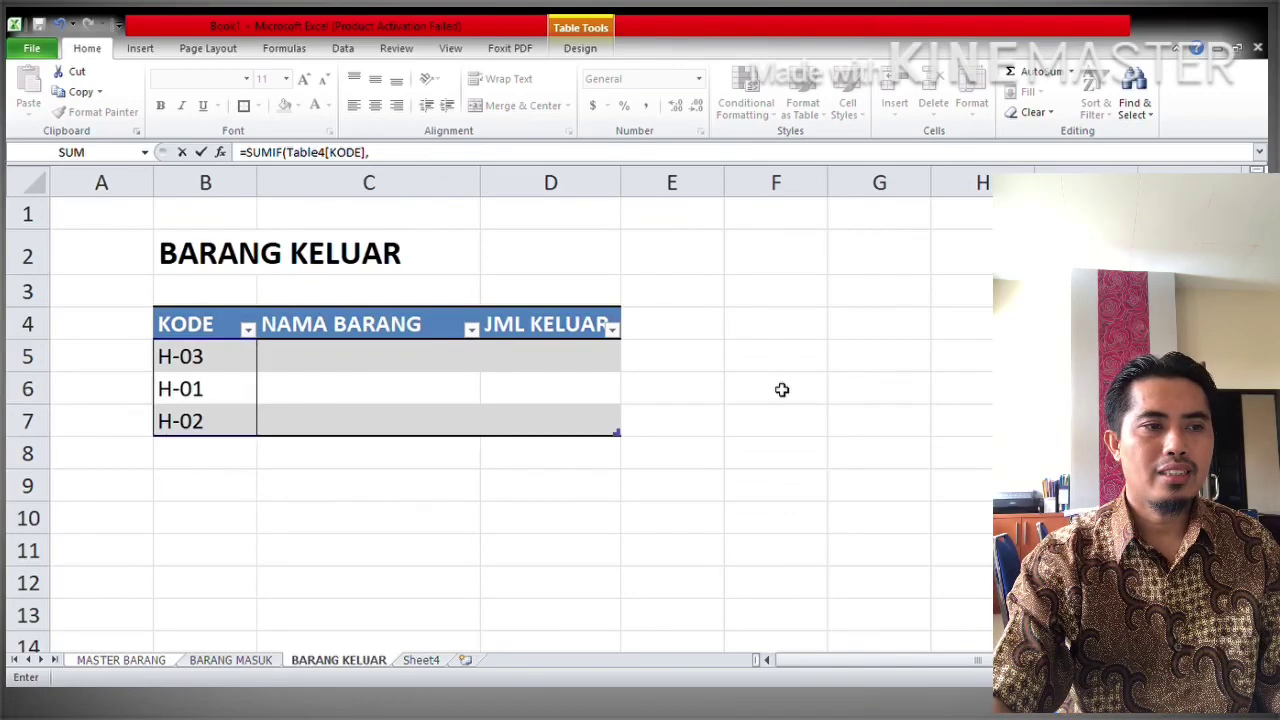
Complete the F5 formula with MASTER BARANG's KODE cell B5 as criteria and BARANG KELUAR's JML KELUAR column D5:D7 as sum range
click(150, 665)
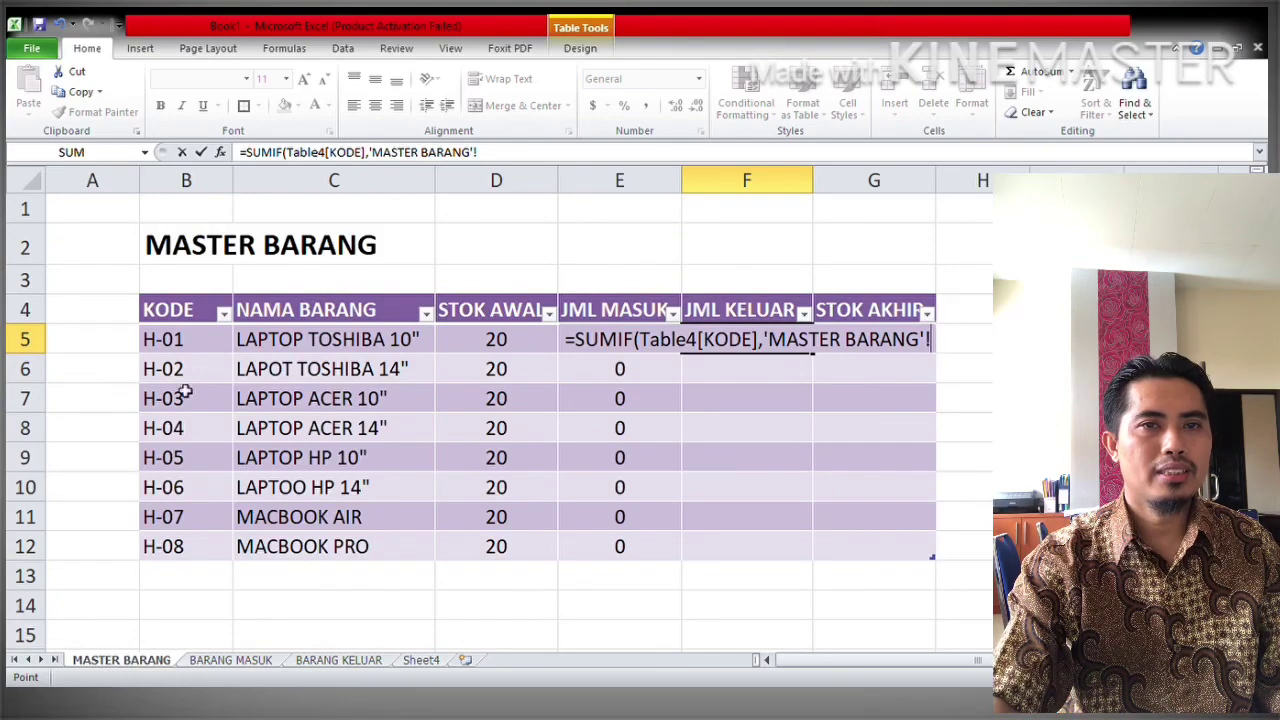
click(189, 342)
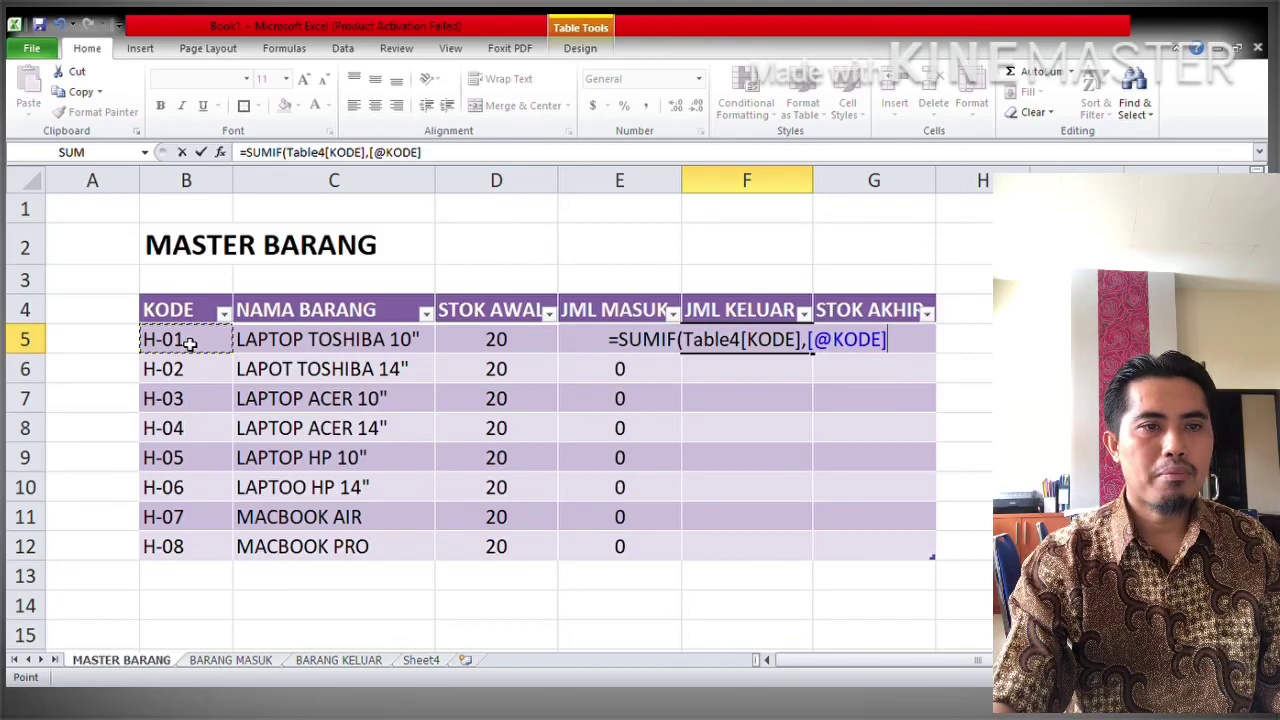
text(,)
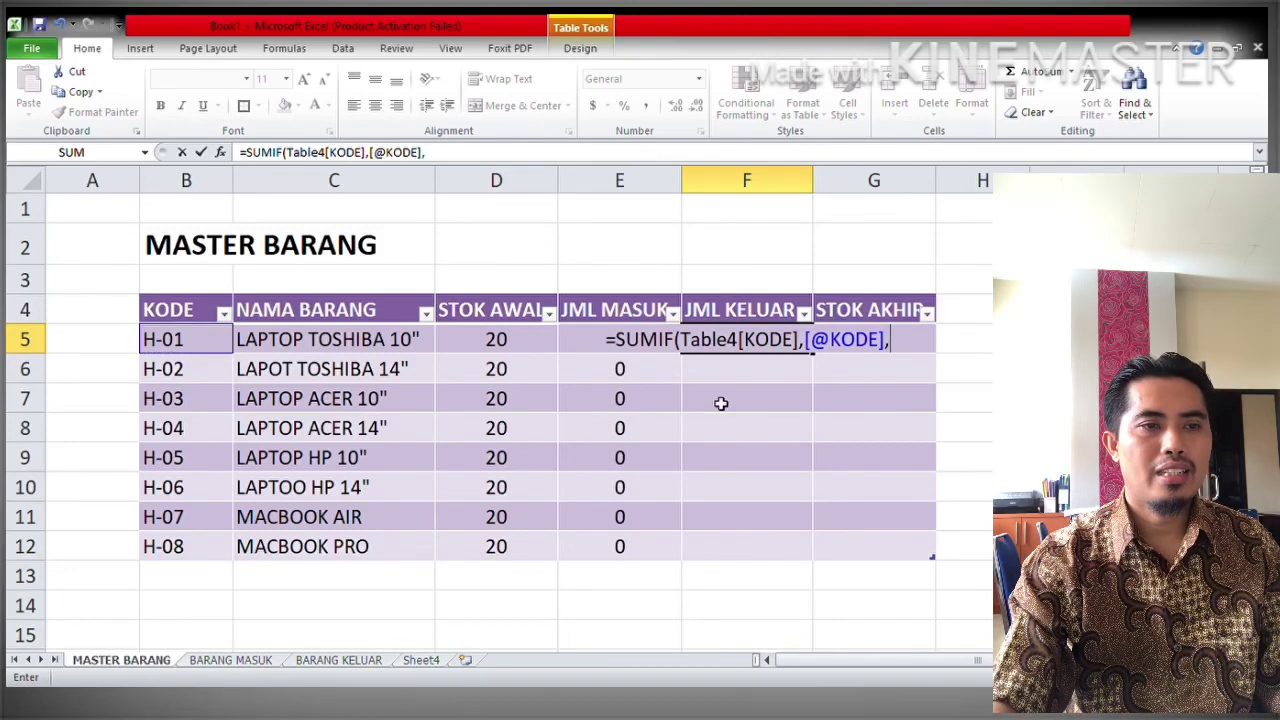
click(363, 661)
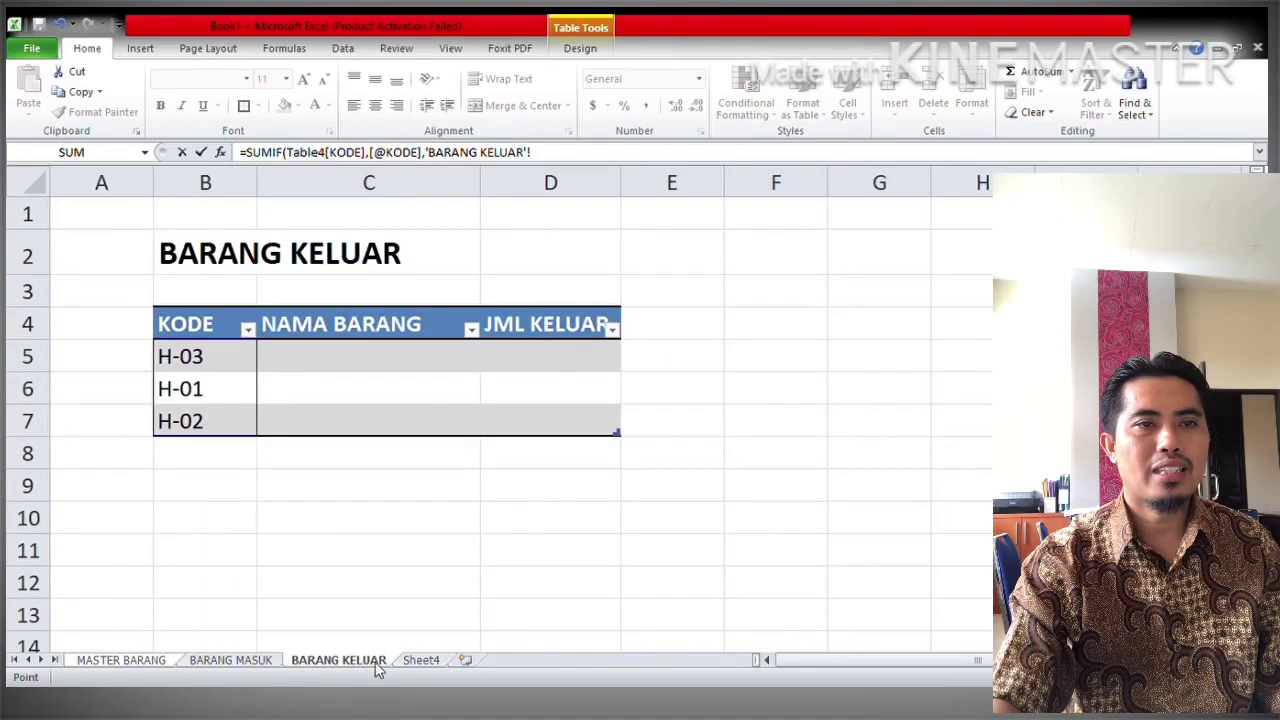
click(578, 358)
drag(578, 358, 569, 420)
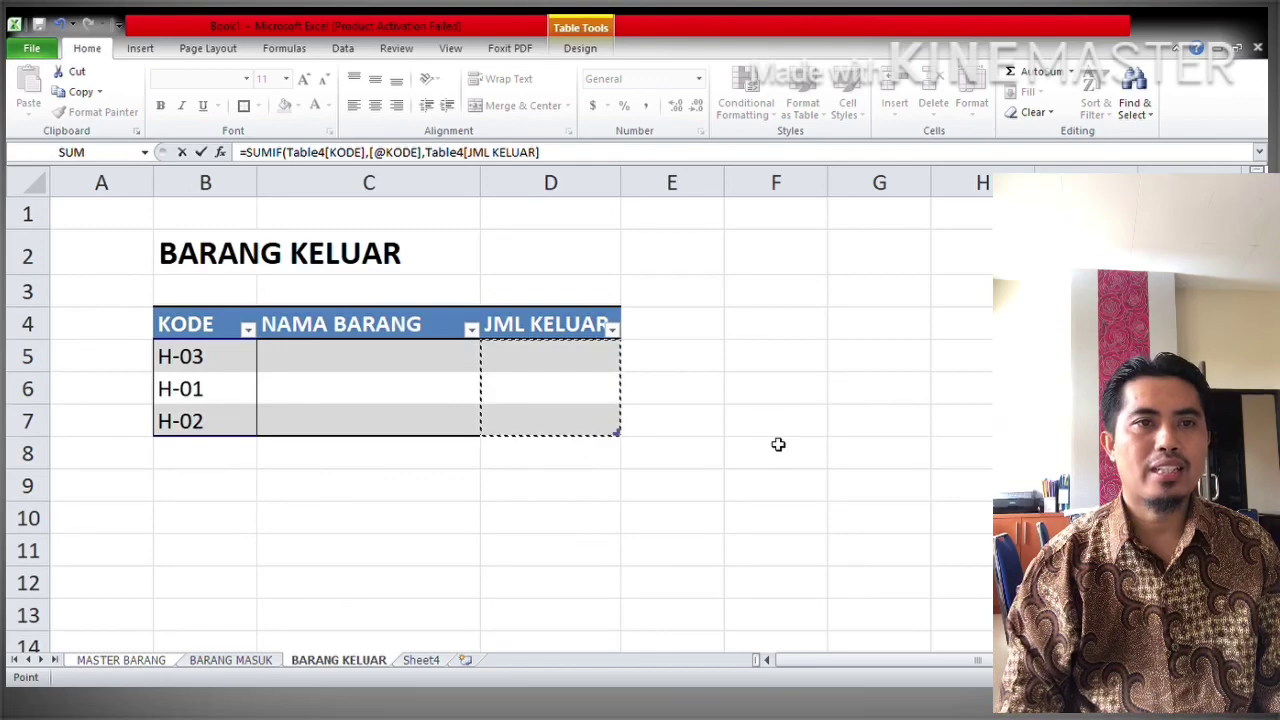
text())
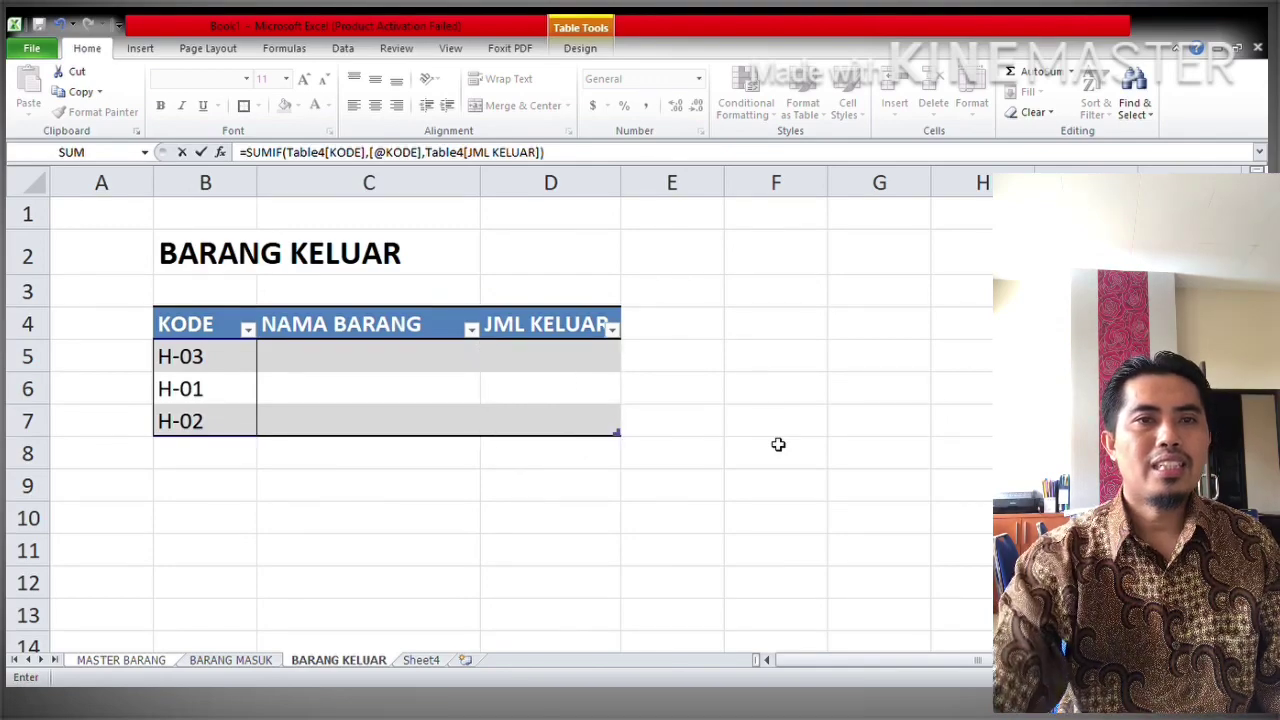
key(Return)
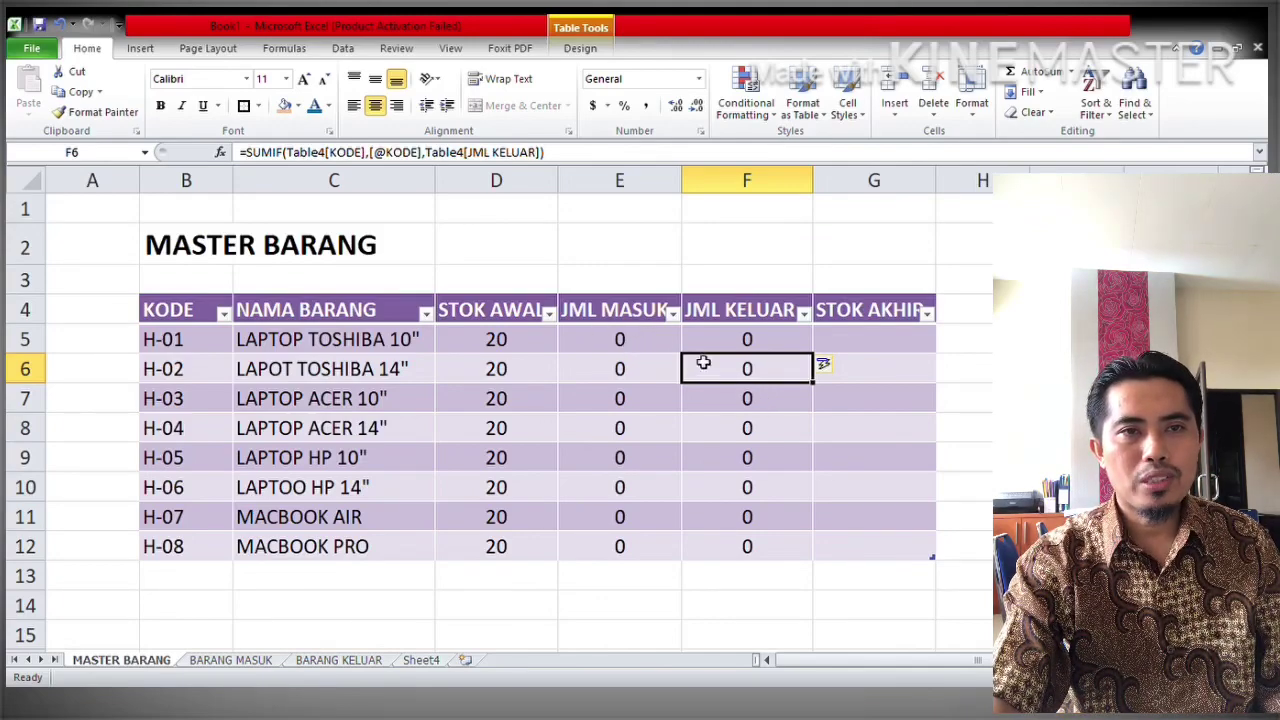
Examine the STOK AWAL, JML MASUK and JML KELUAR cells in row 5 of MASTER BARANG, ending on STOK AKHIR cell G5
click(630, 343)
click(772, 343)
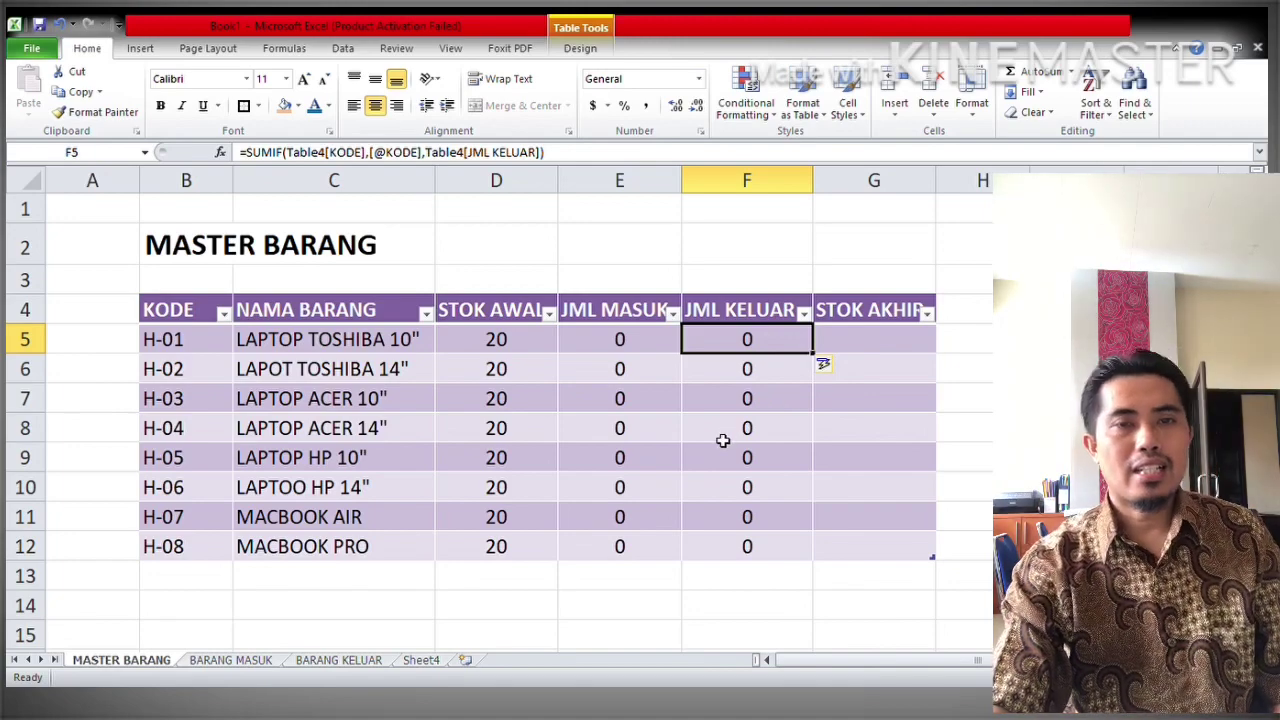
click(847, 345)
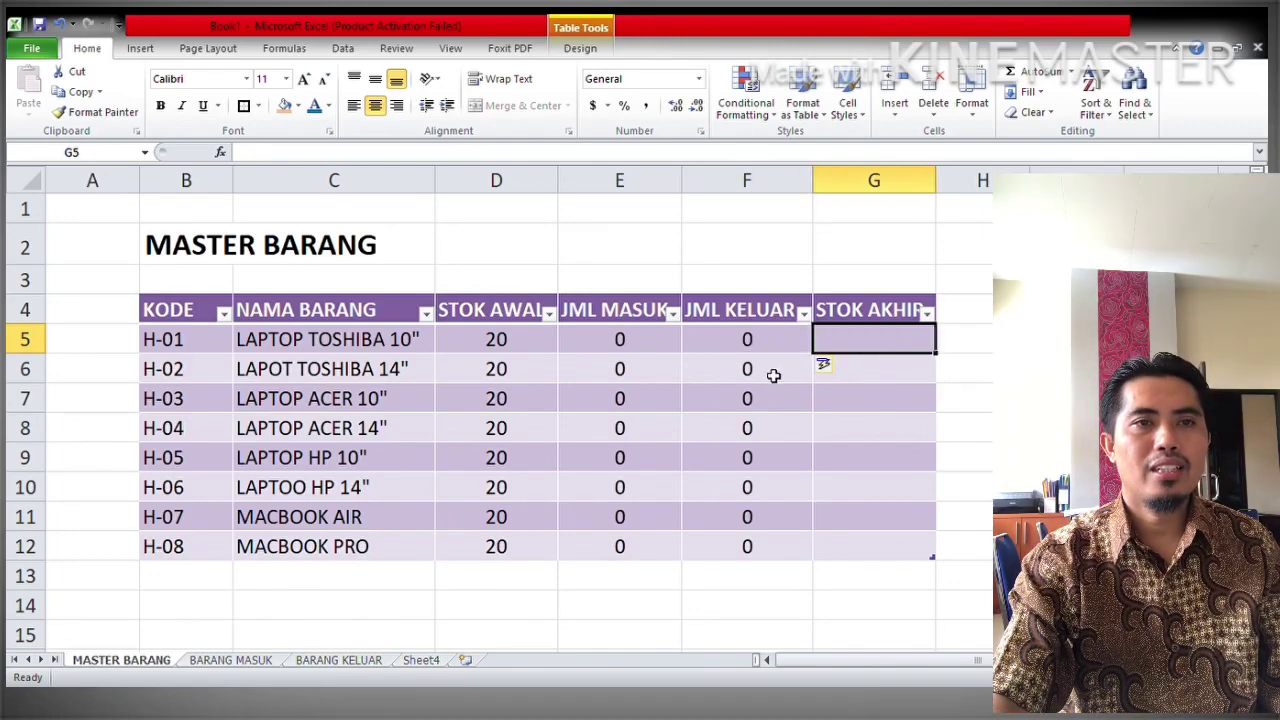
click(503, 343)
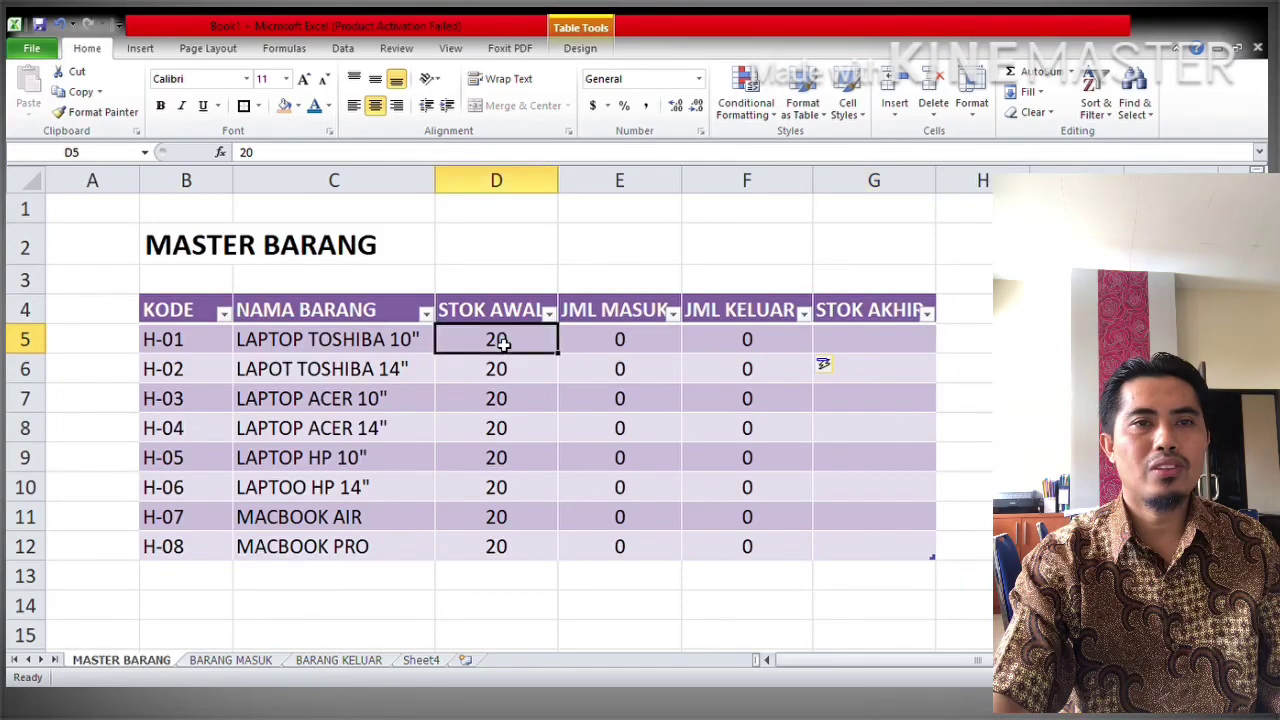
click(609, 339)
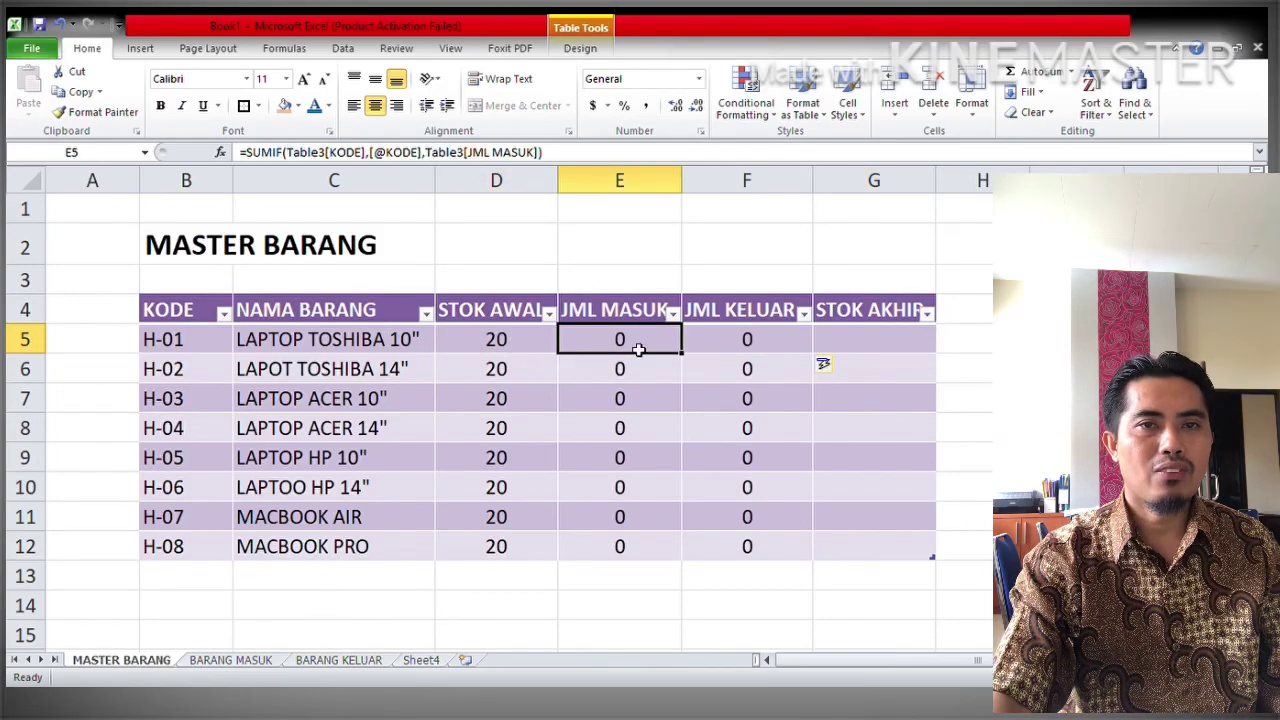
click(772, 347)
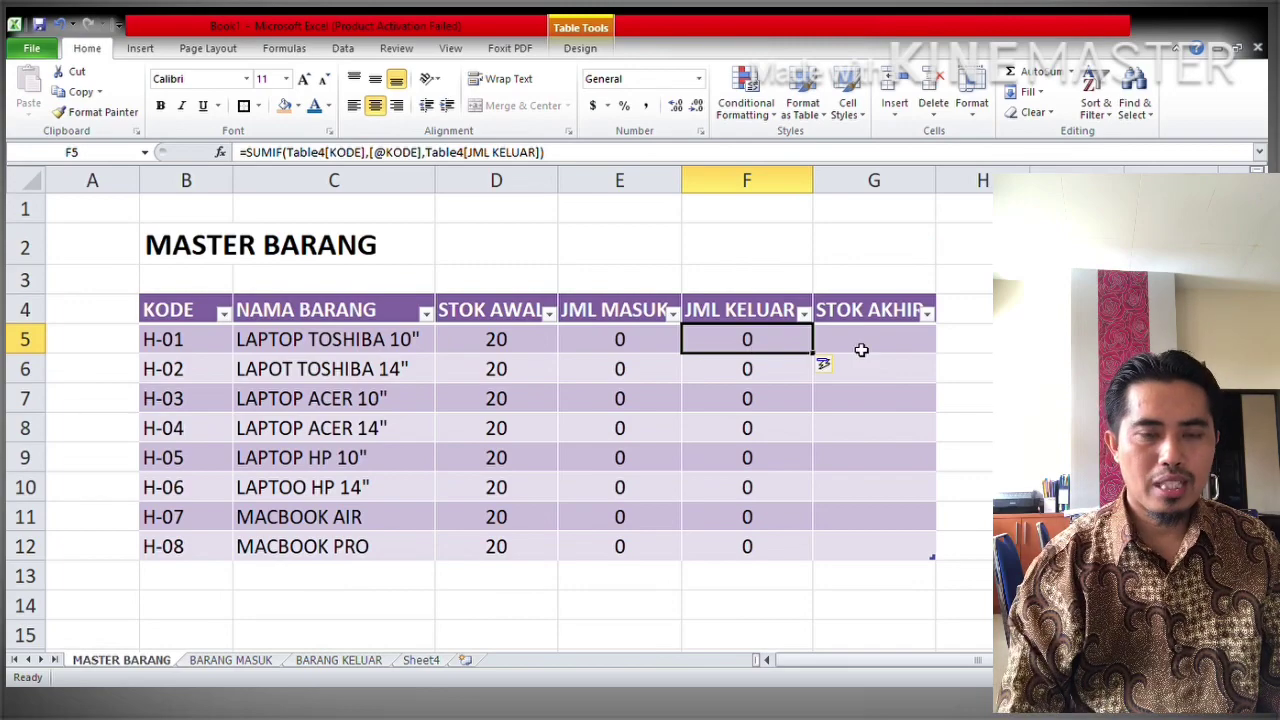
click(853, 349)
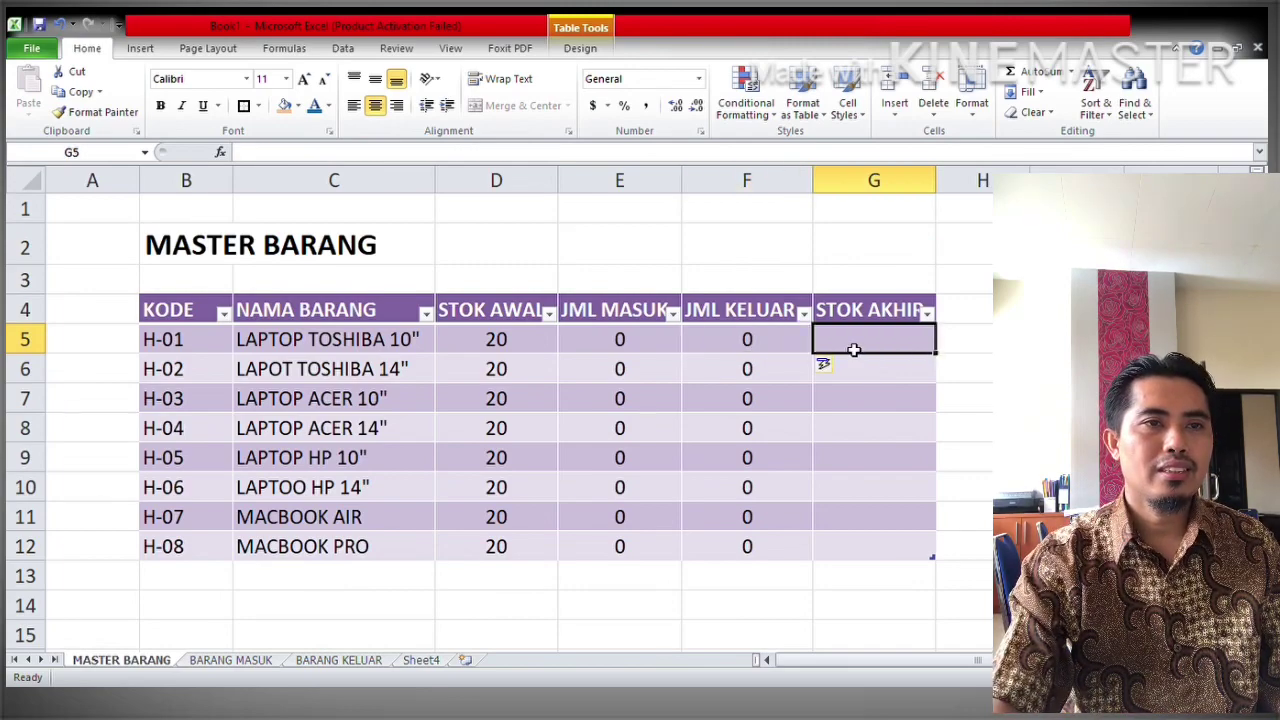
Enter a STOK AKHIR formula in cell G5 of MASTER BARANG that adds STOK AWAL and JML MASUK, then subtracts JML KELUAR
text(=)
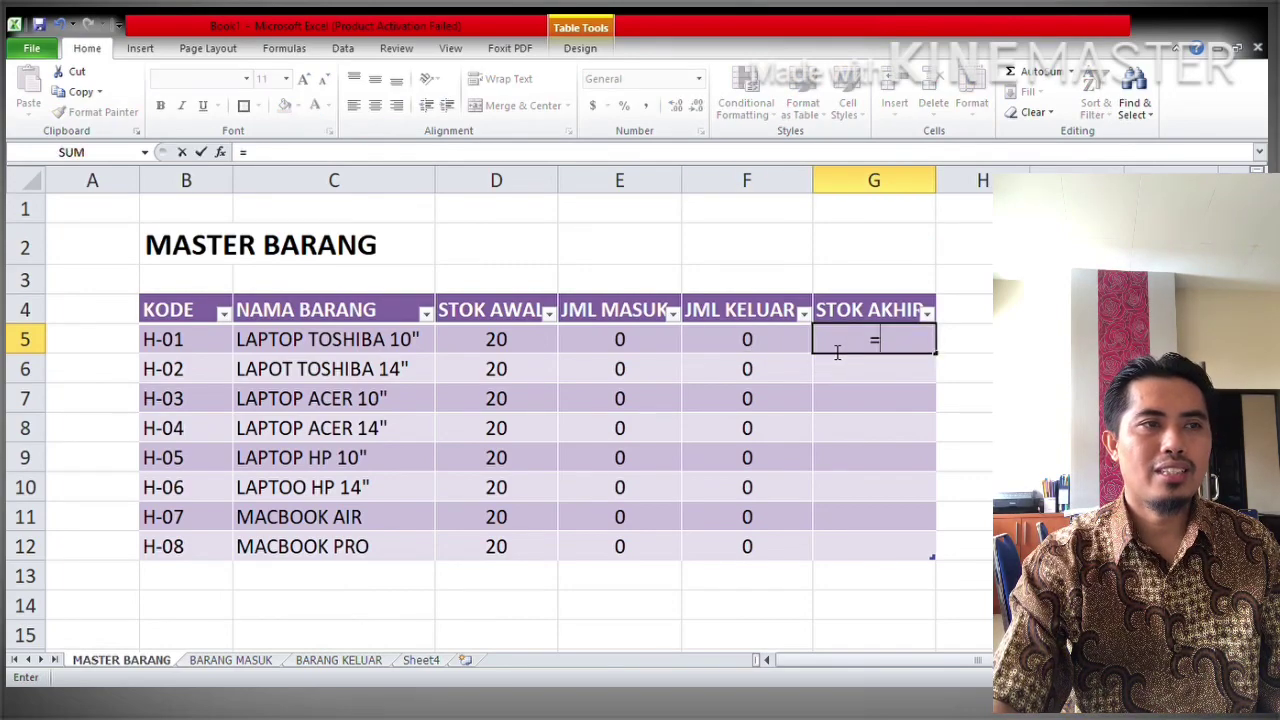
click(500, 345)
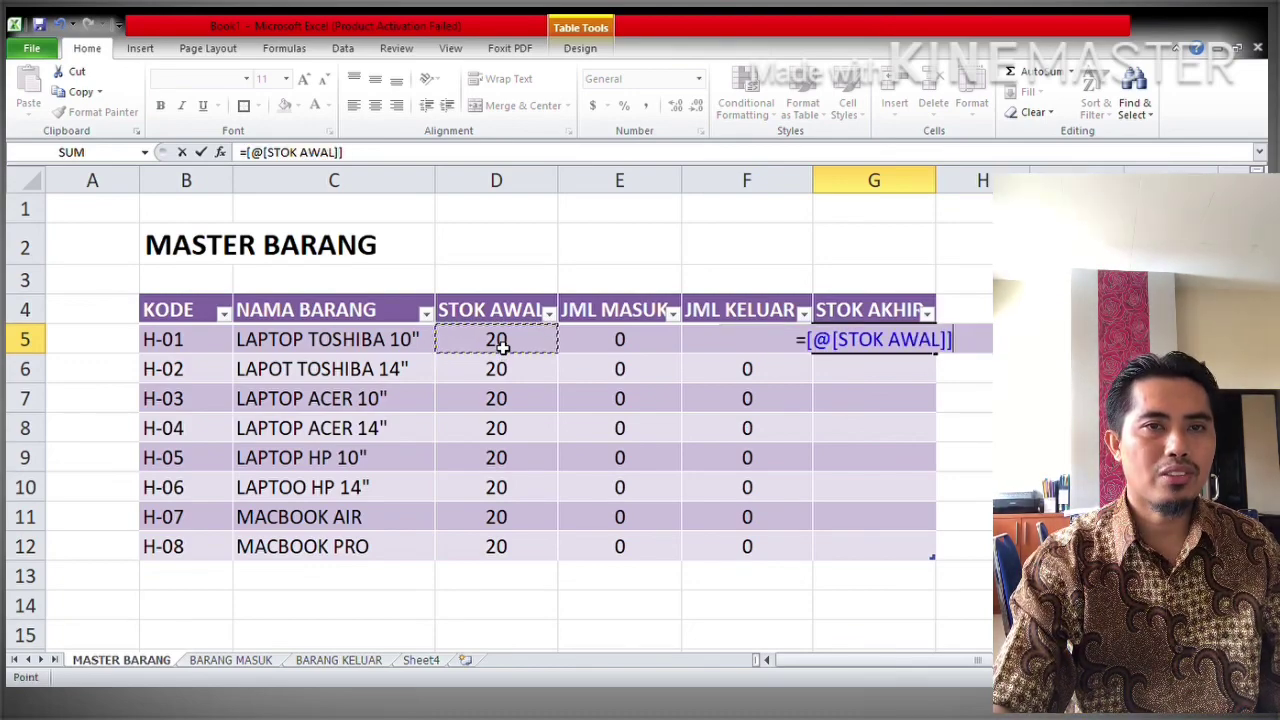
text(+)
click(620, 345)
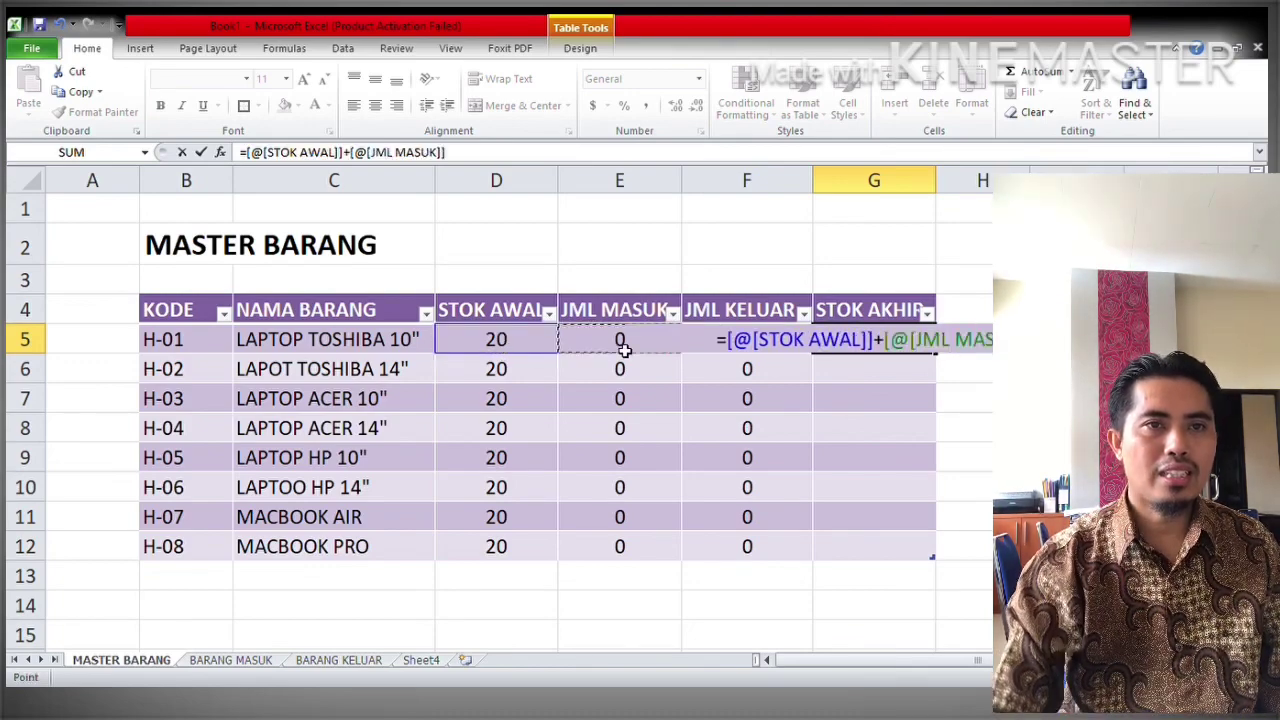
text(-)
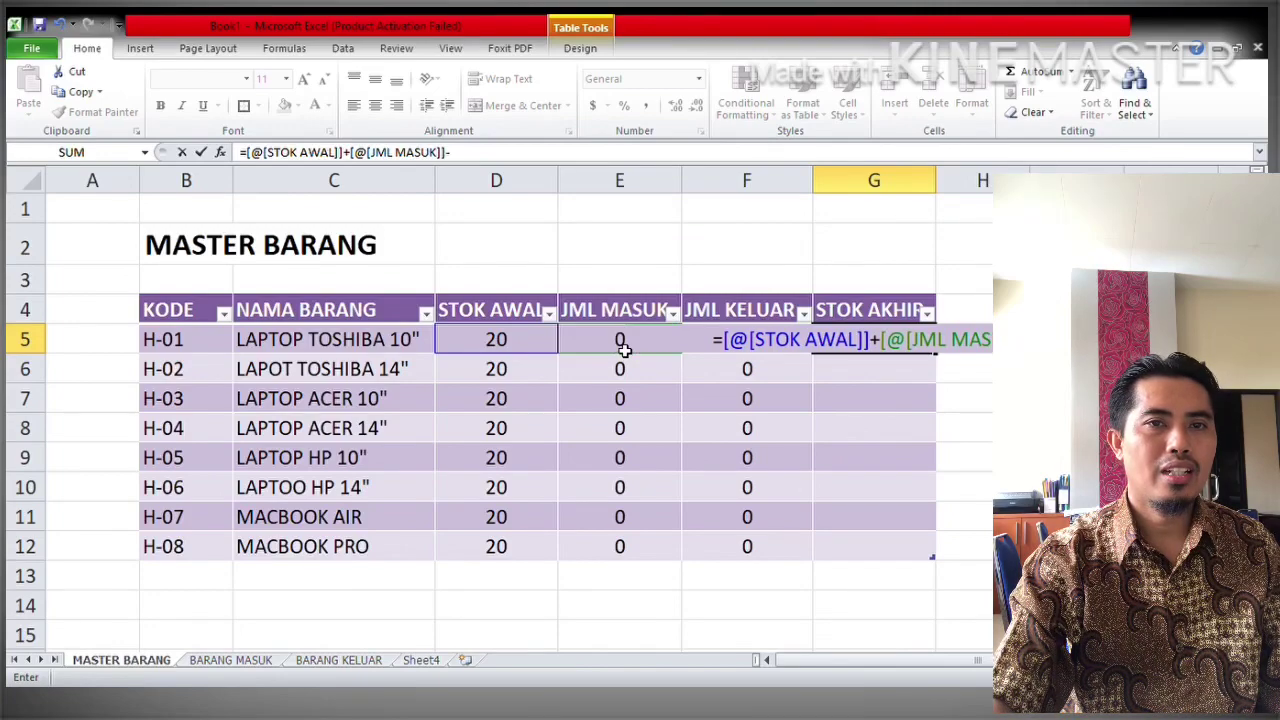
click(773, 369)
key(Up)
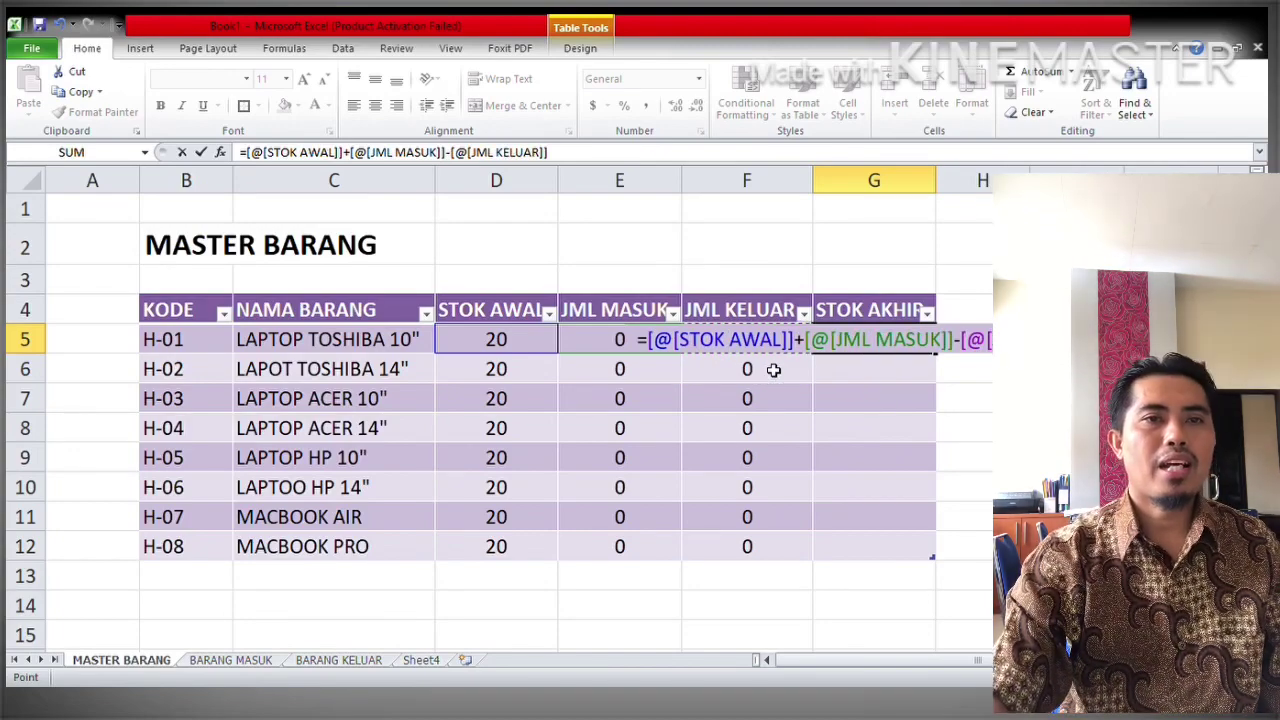
key(Return)
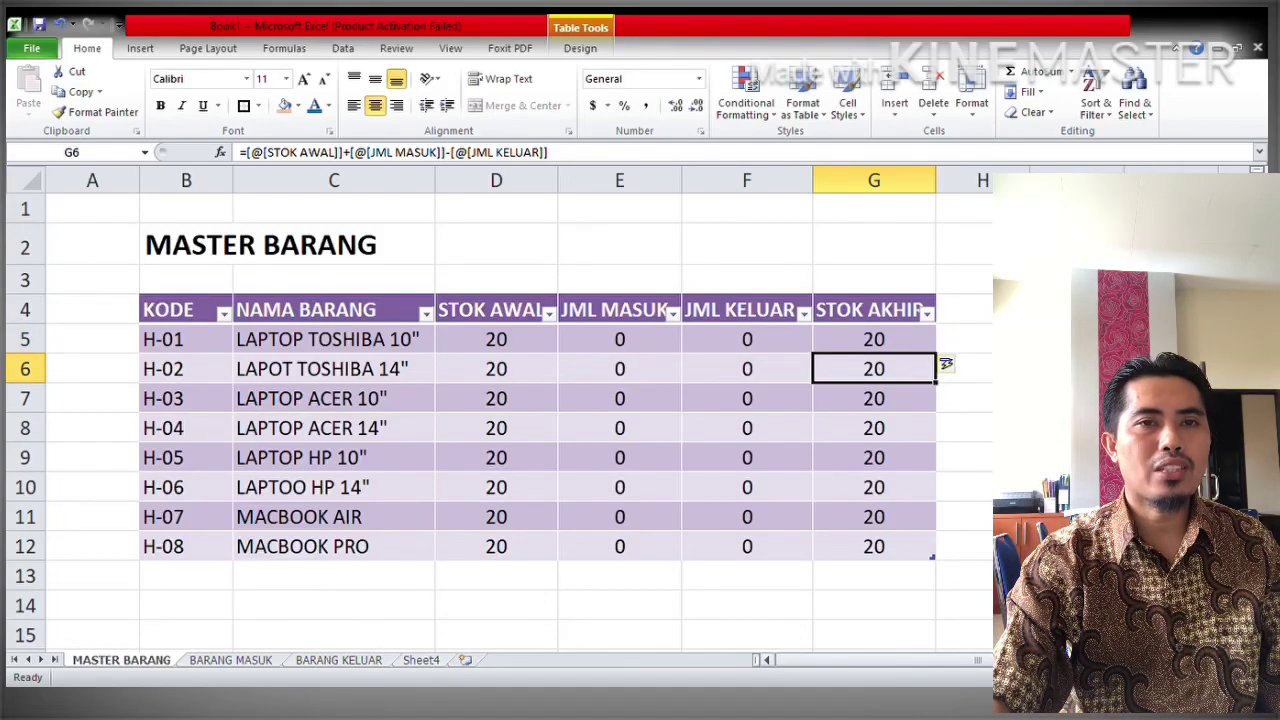
Examine NAMA BARANG cell C5 on BARANG MASUK and the KODE and NAMA BARANG data B5:C12 on MASTER BARANG
scroll(500, 400, right, 1)
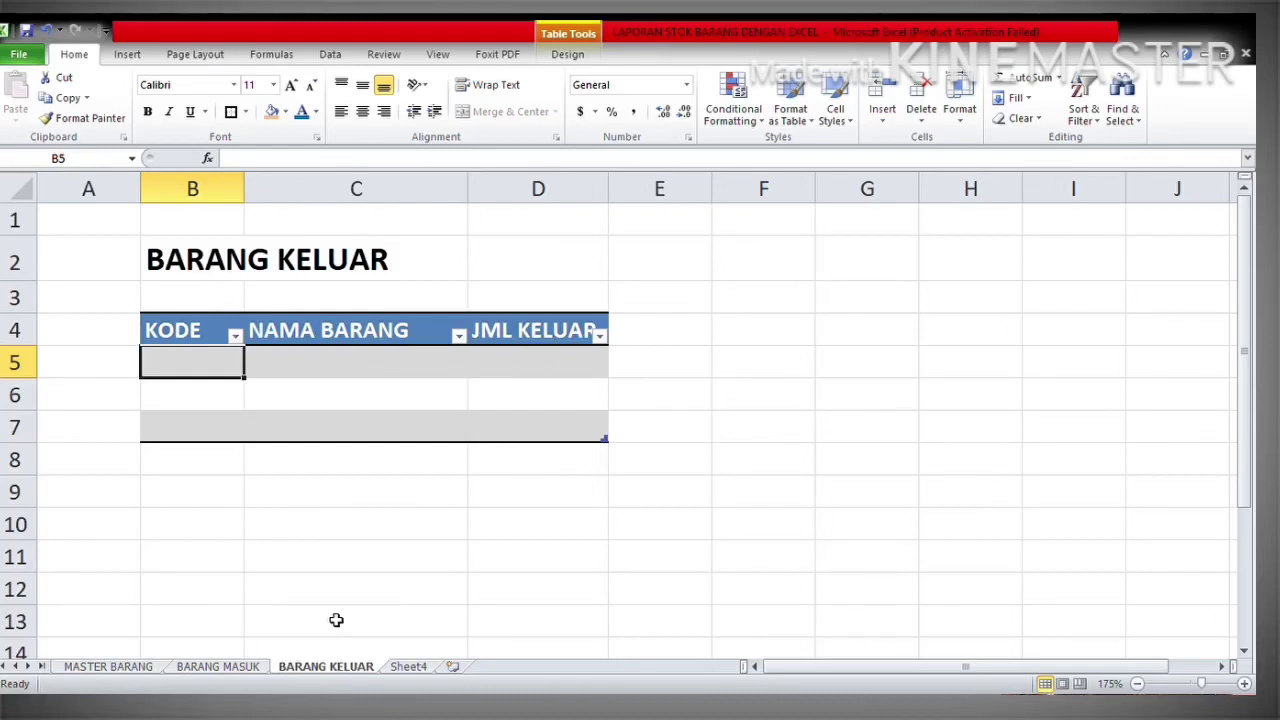
click(256, 668)
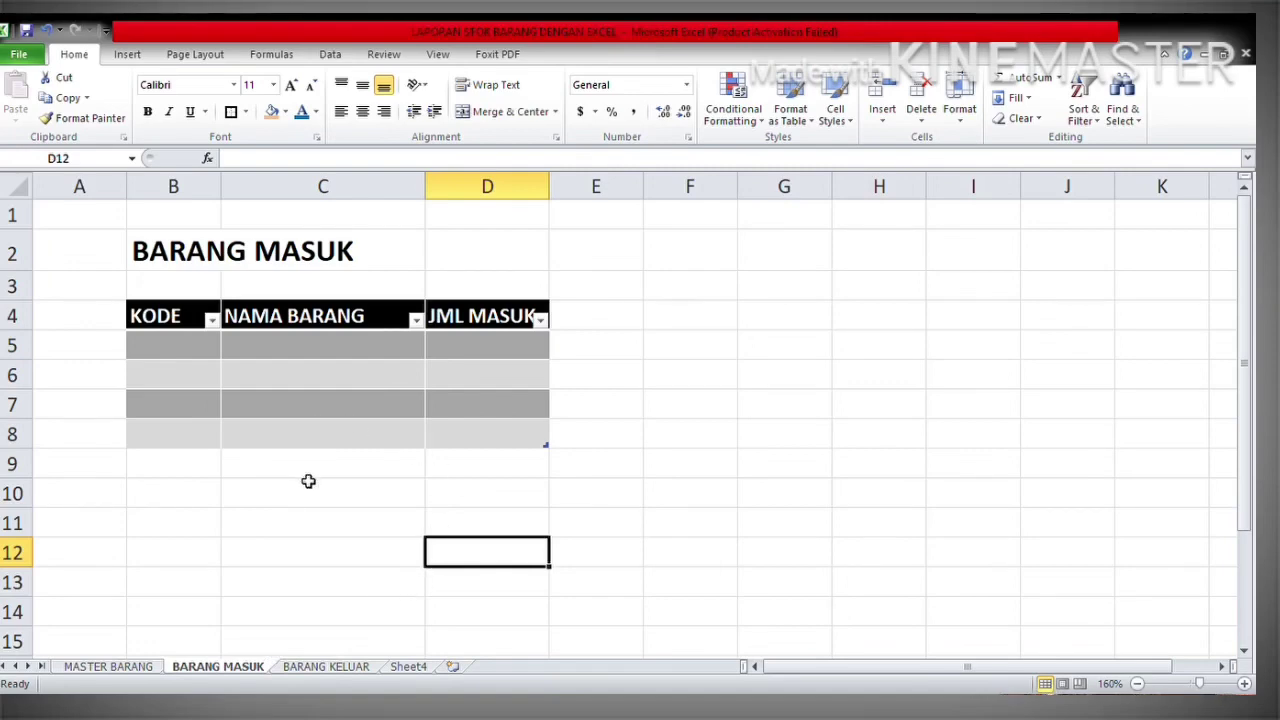
click(297, 347)
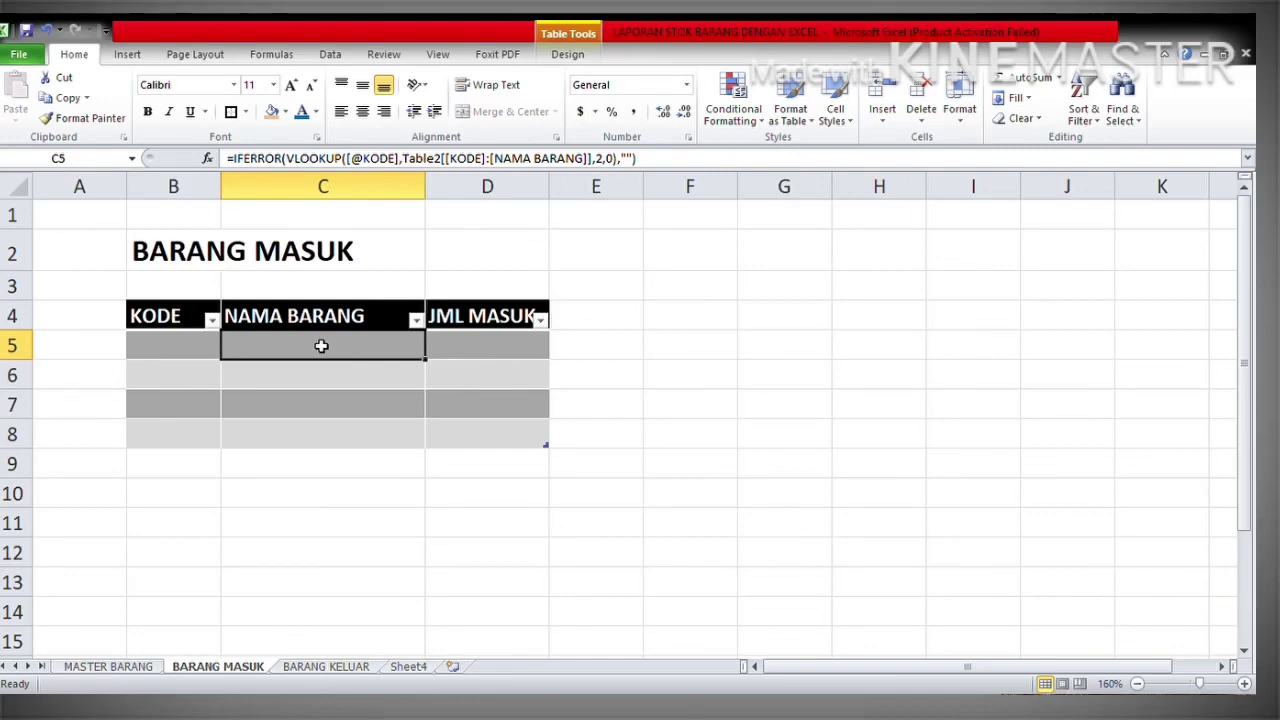
click(140, 667)
drag(80, 350, 228, 576)
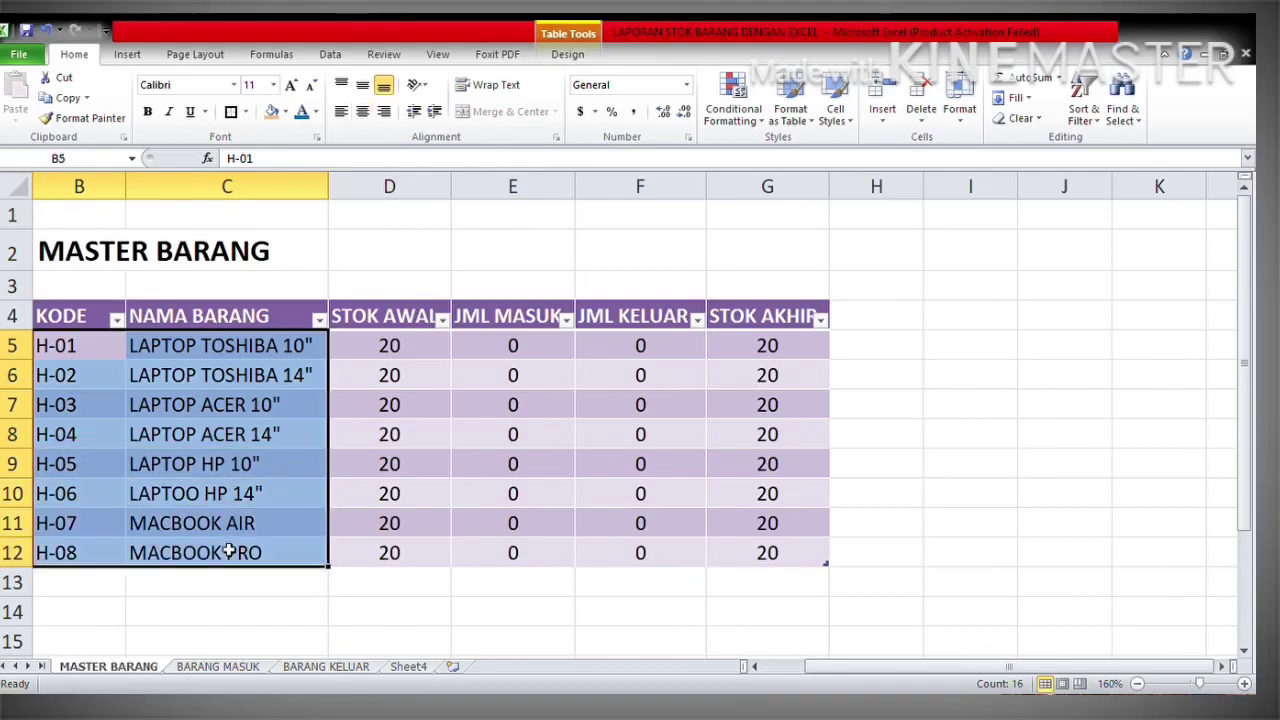
click(233, 670)
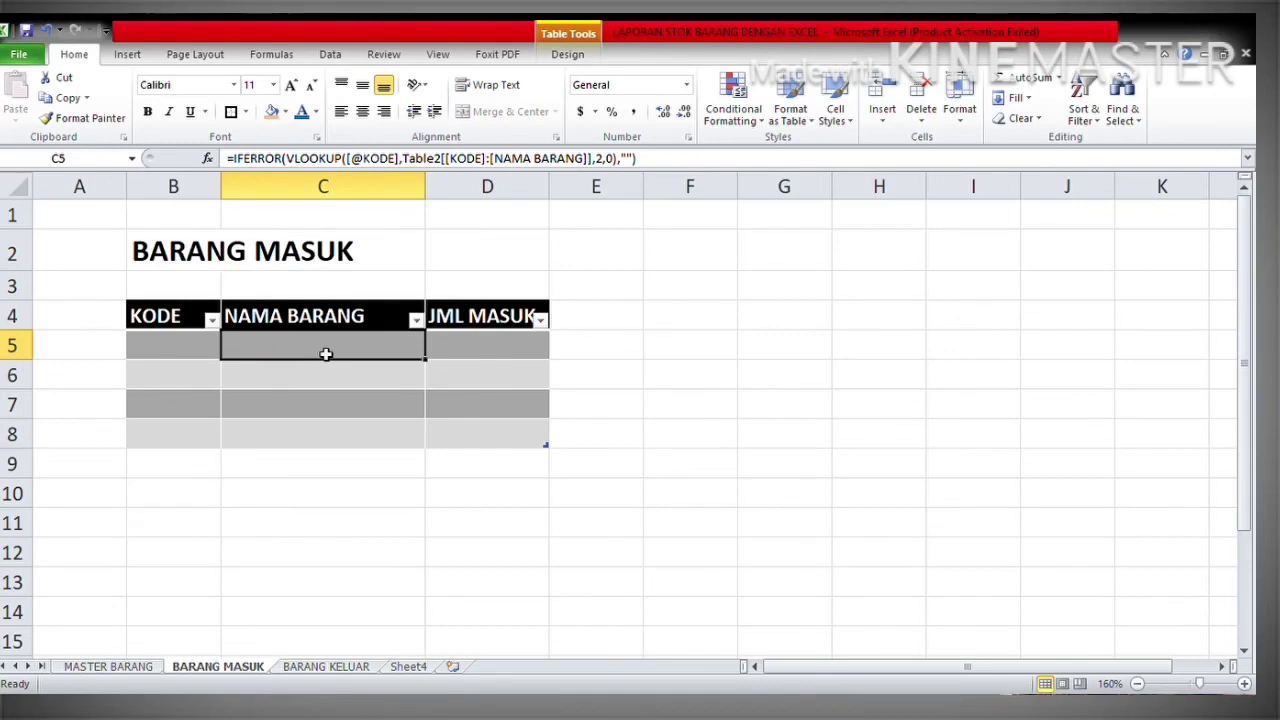
Start a VLOOKUP formula in NAMA BARANG cell C5 of BARANG MASUK, using KODE cell B5 as the lookup value
text(=)
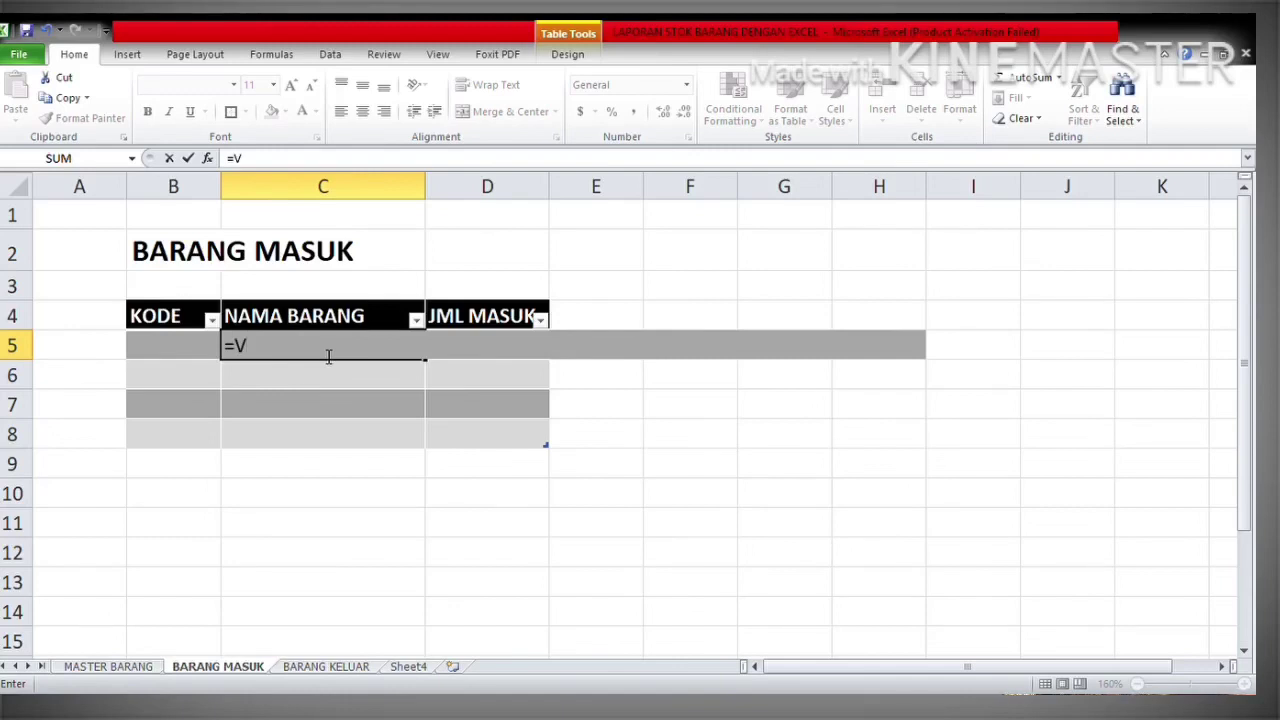
text(VLLOKUP()
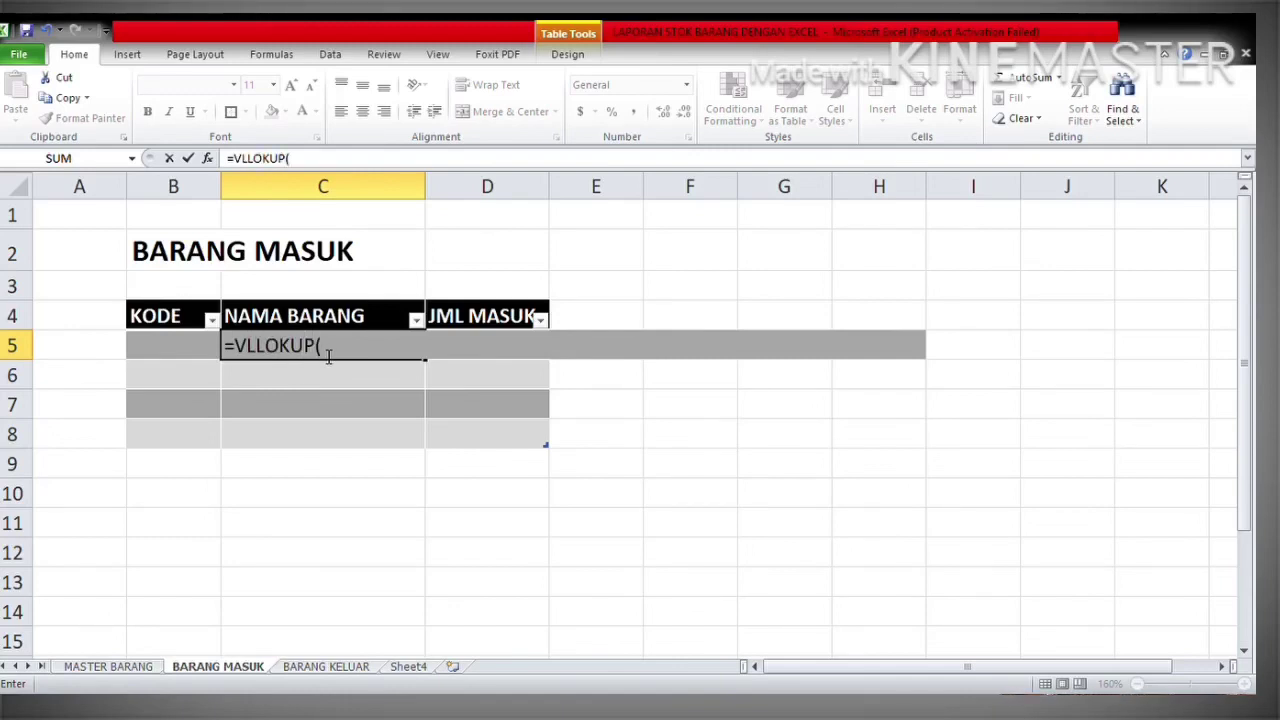
key(BackSpace)
key(BackSpace)
key(BackSpace)
key(BackSpace)
key(BackSpace)
key(BackSpace)
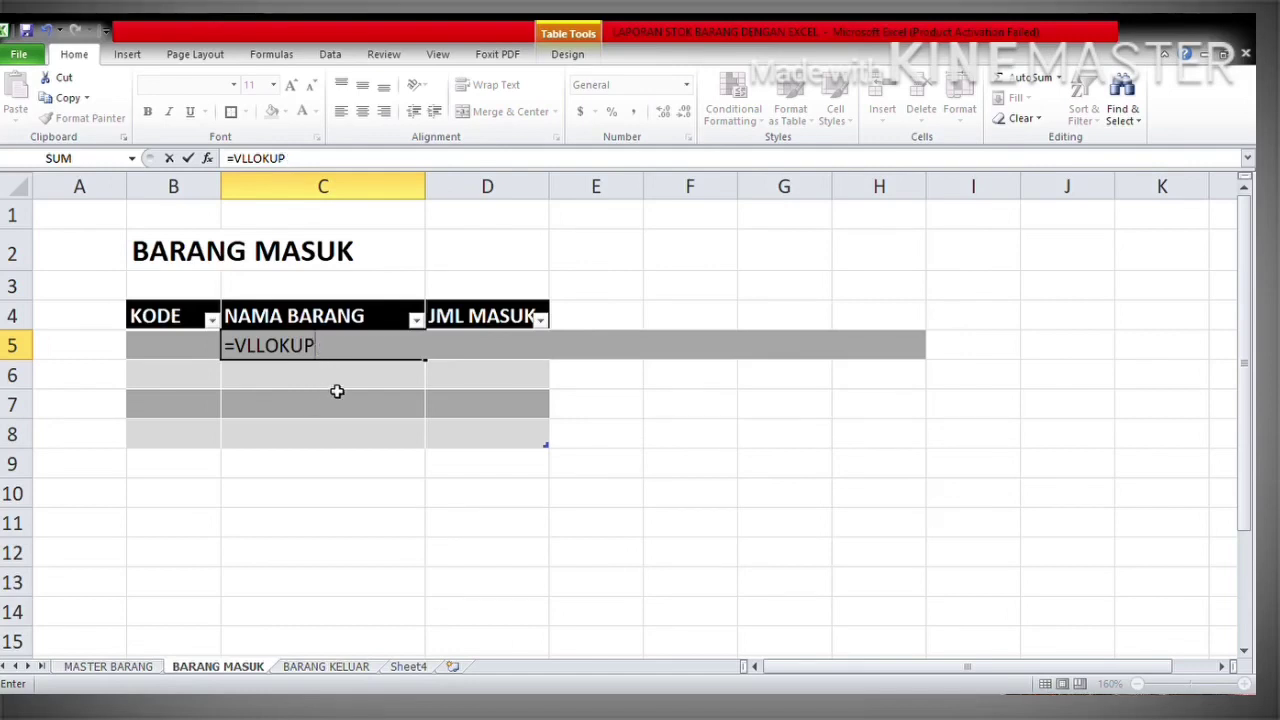
text(OOK)
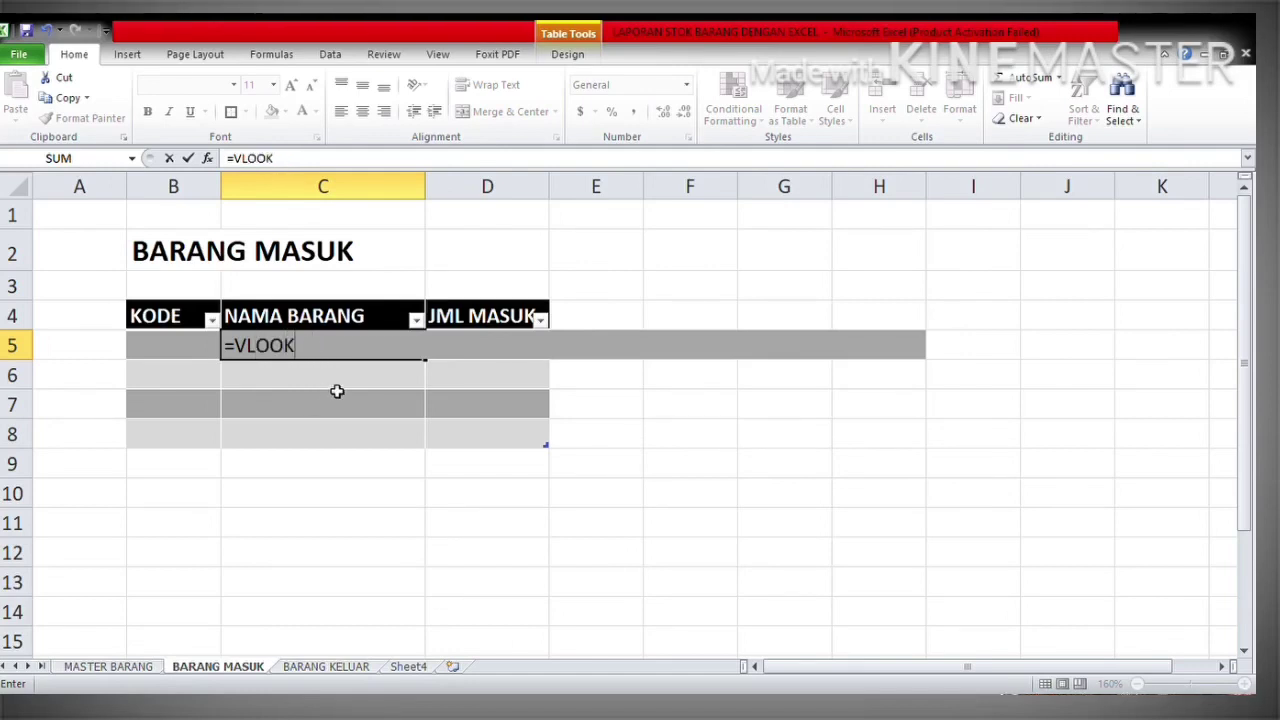
text(UP()
click(184, 349)
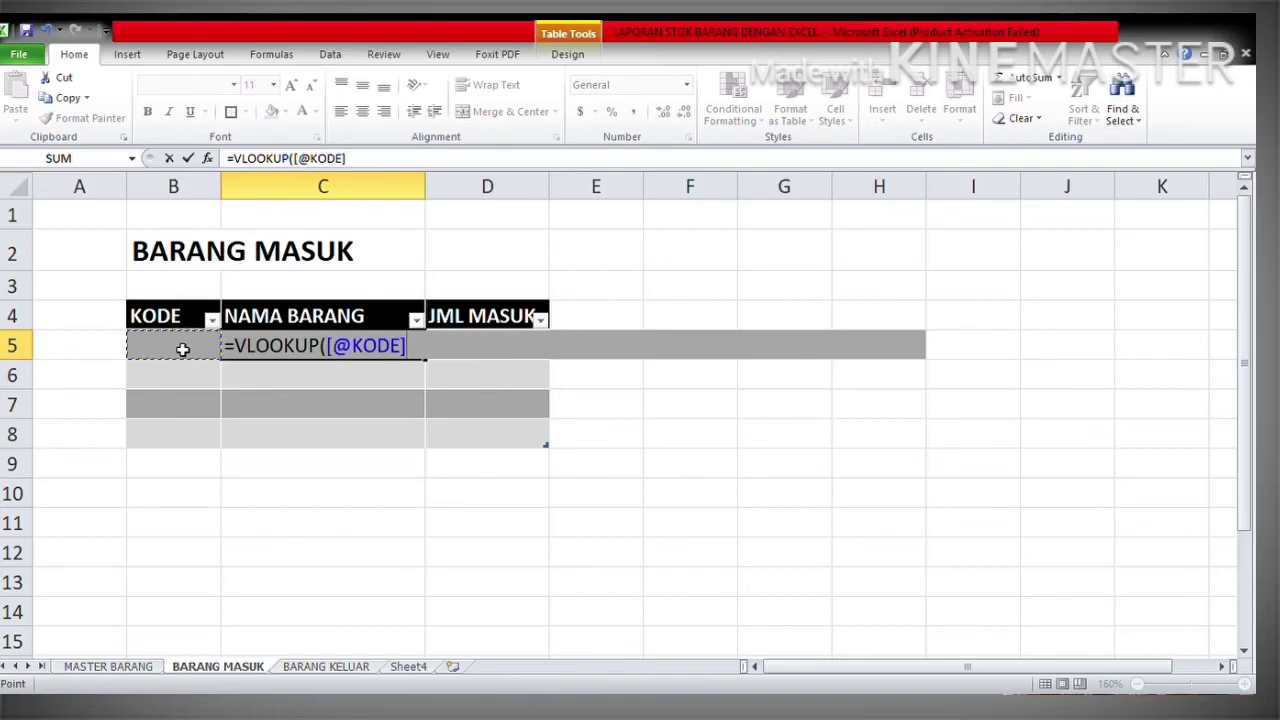
Complete the BARANG MASUK VLOOKUP with MASTER BARANG's B5:C12 as table array, column index 2 and range lookup 0
text(,)
click(108, 666)
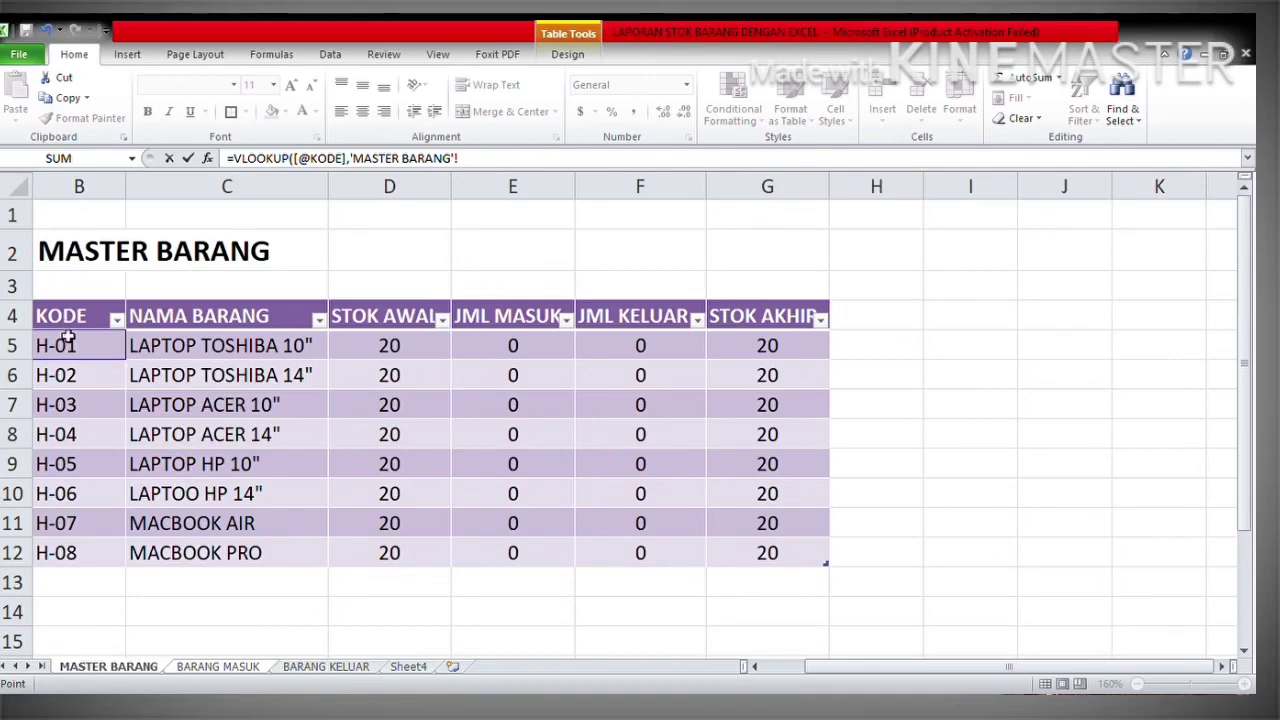
drag(66, 344, 217, 558)
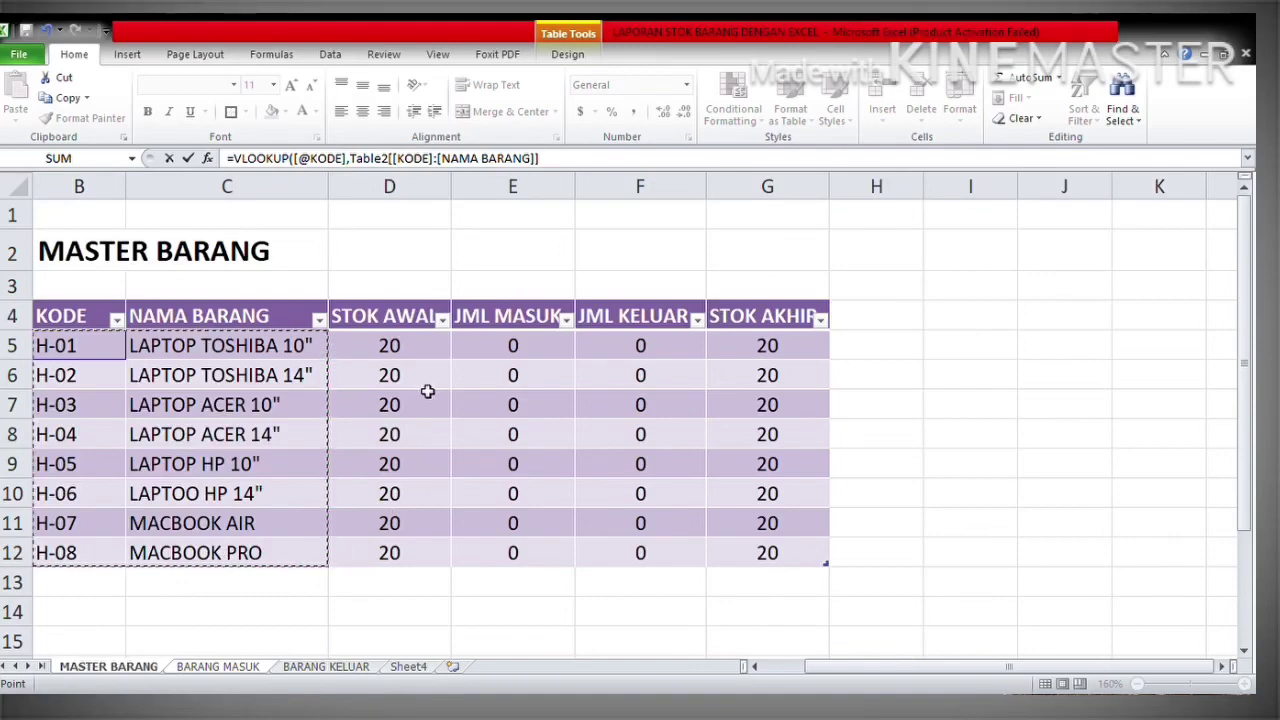
text(,)
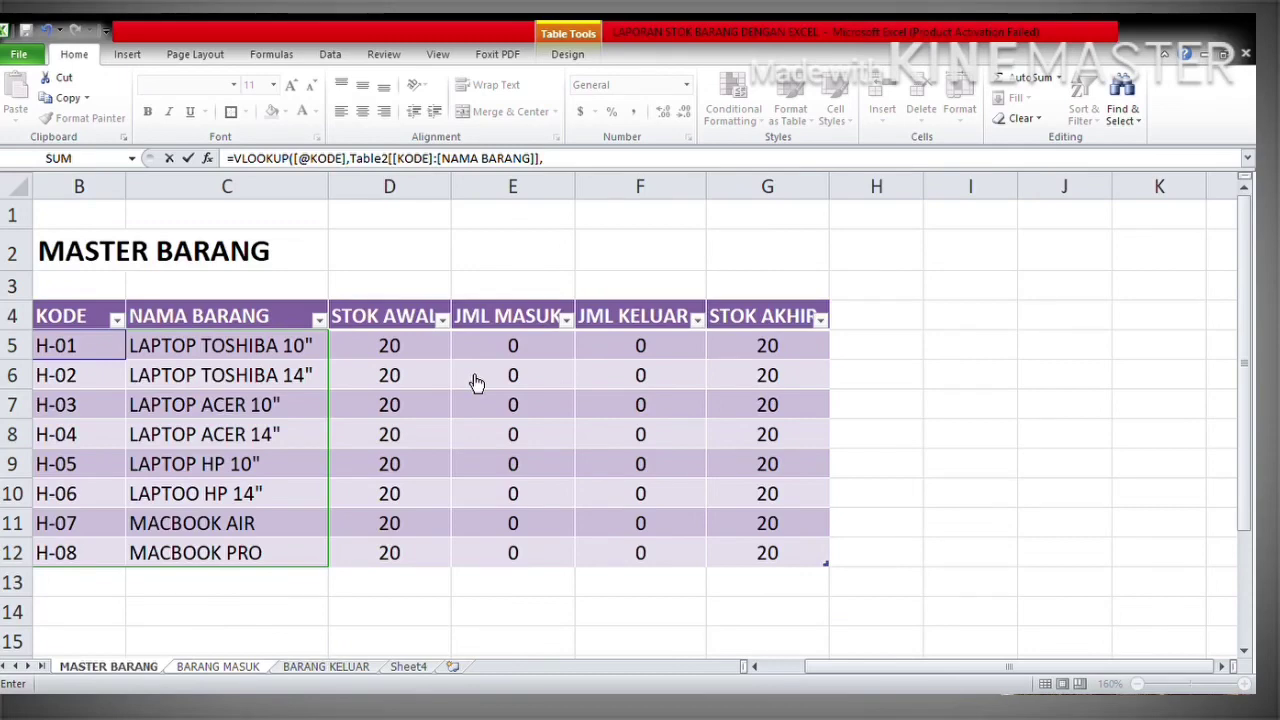
text(2,)
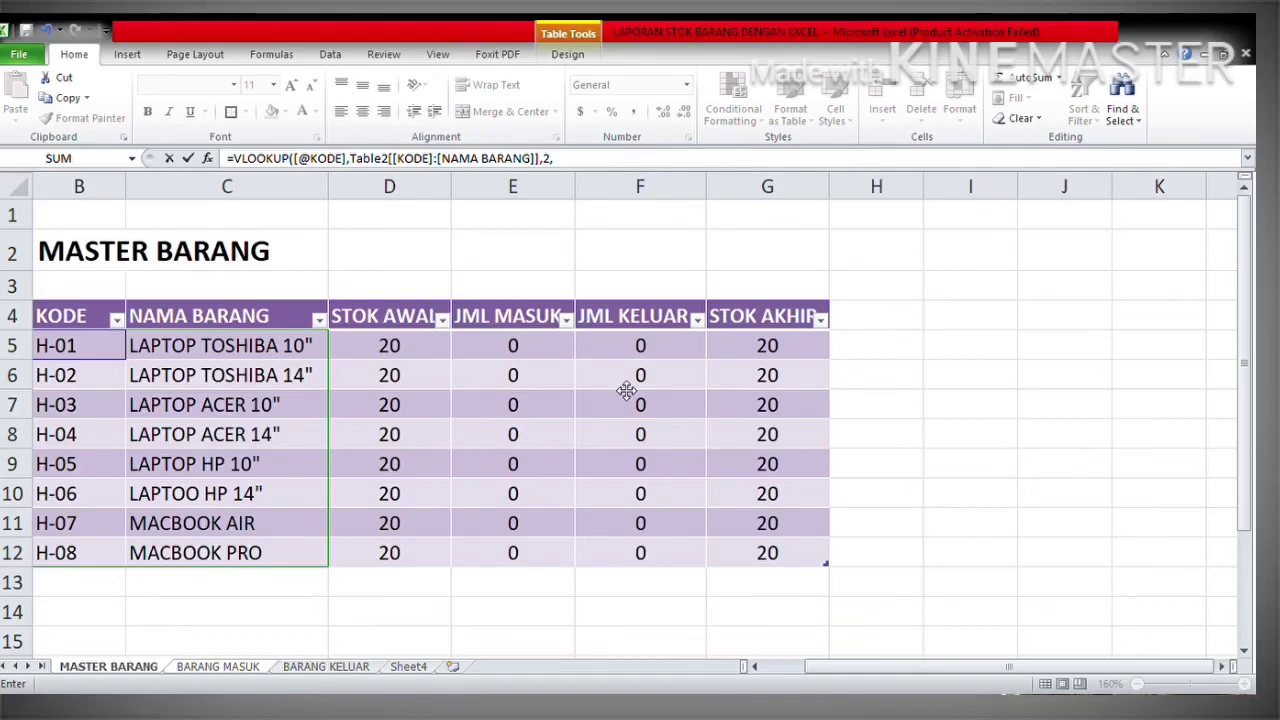
text(0))
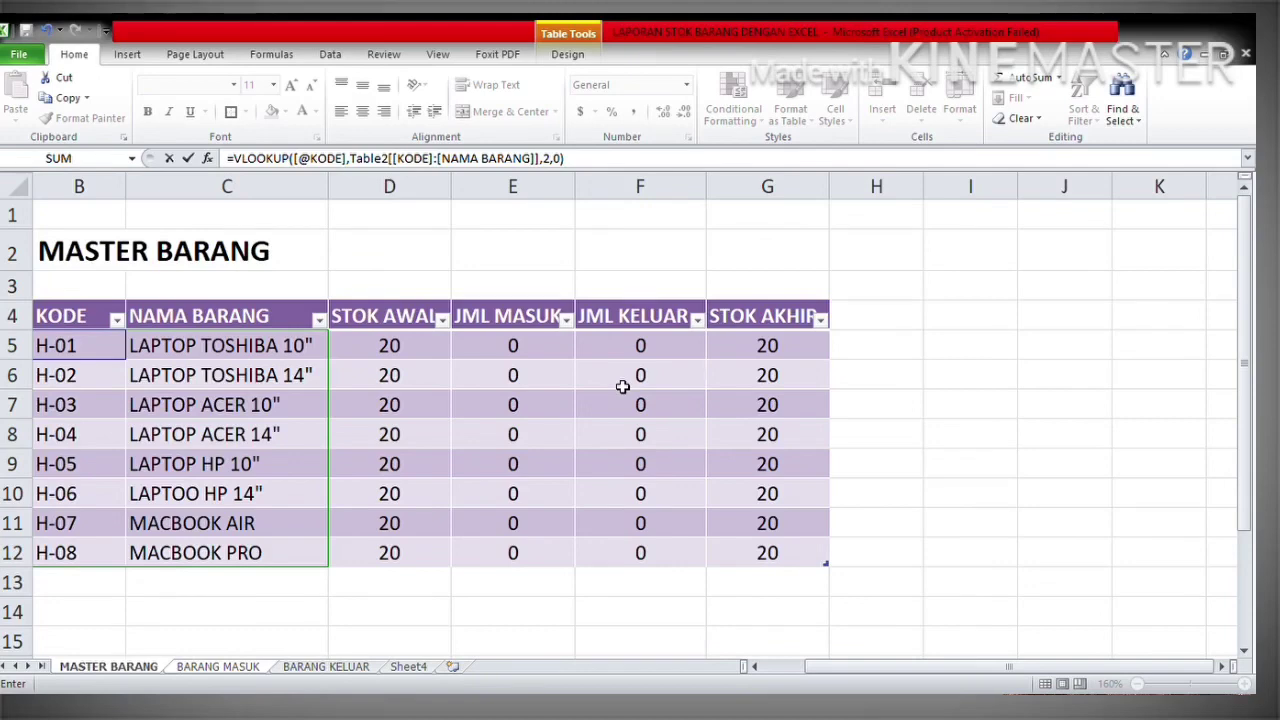
key(Return)
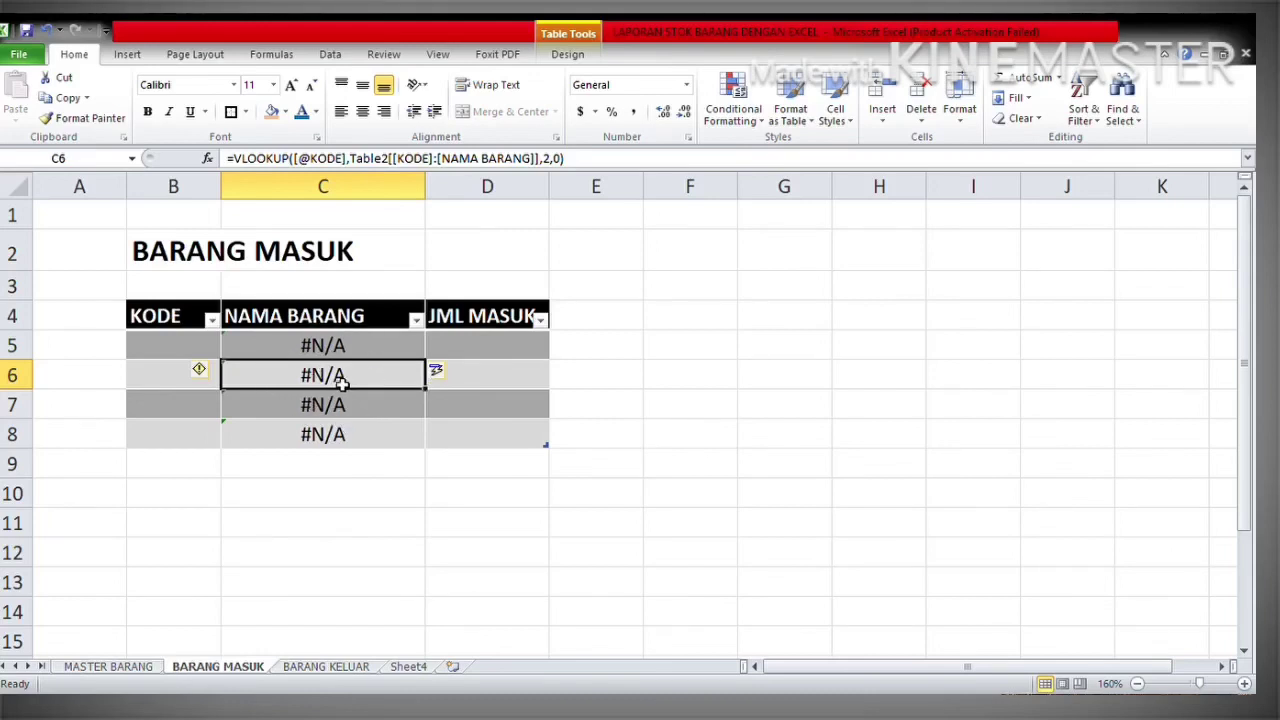
Enter the item code H-02 in KODE cell B5 of BARANG MASUK
click(184, 350)
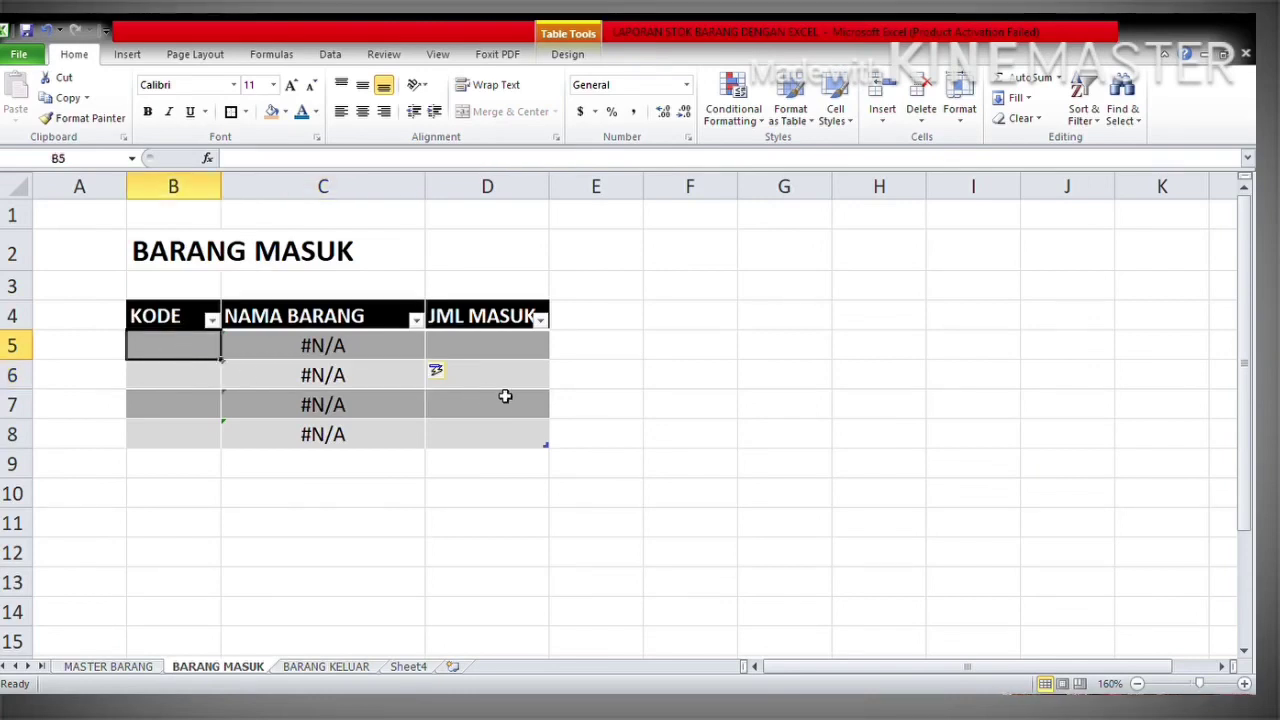
text(H-0)
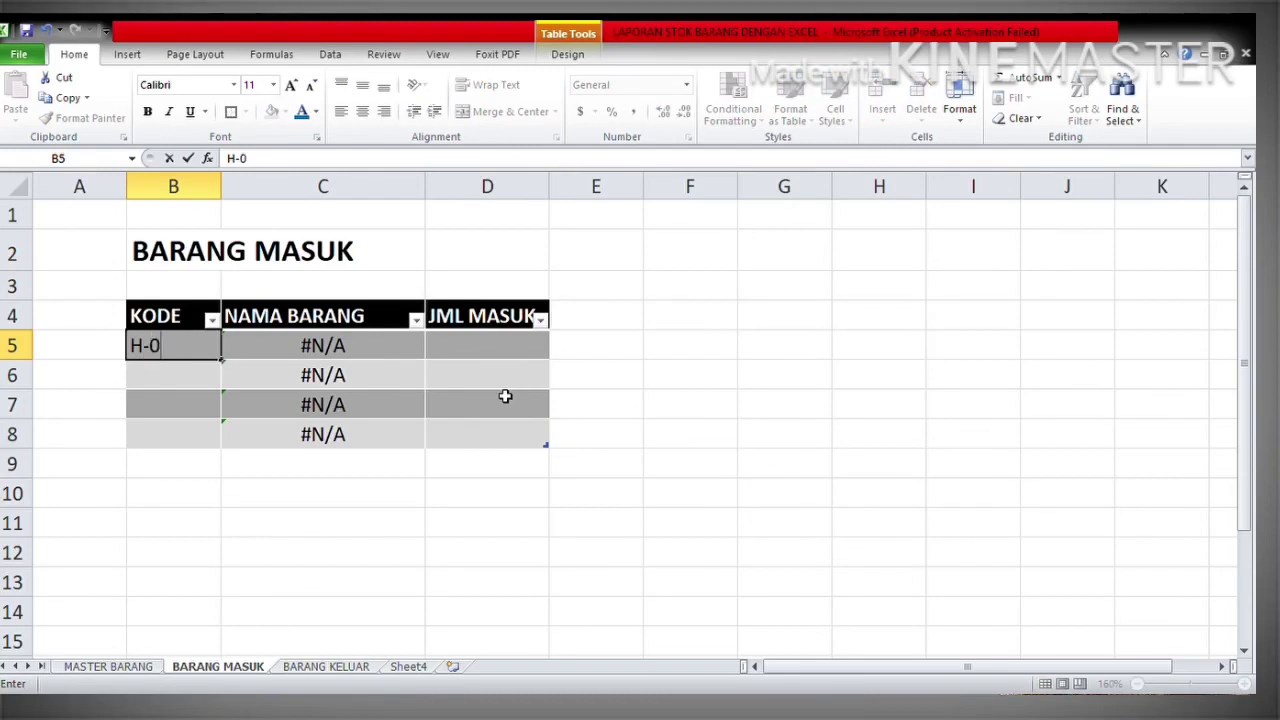
text(2)
key(Return)
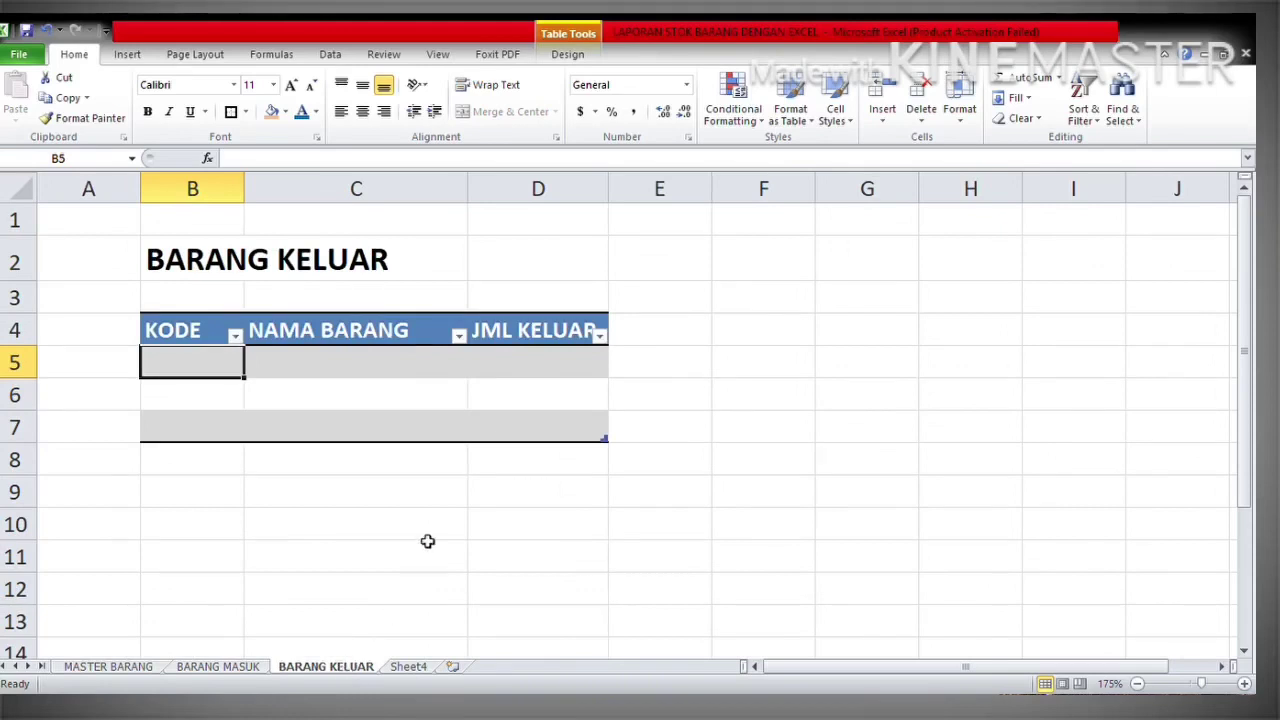
Start a VLOOKUP in NAMA BARANG cell C5 of BARANG KELUAR through its function arguments, with KODE cell B5 as lookup value
click(314, 368)
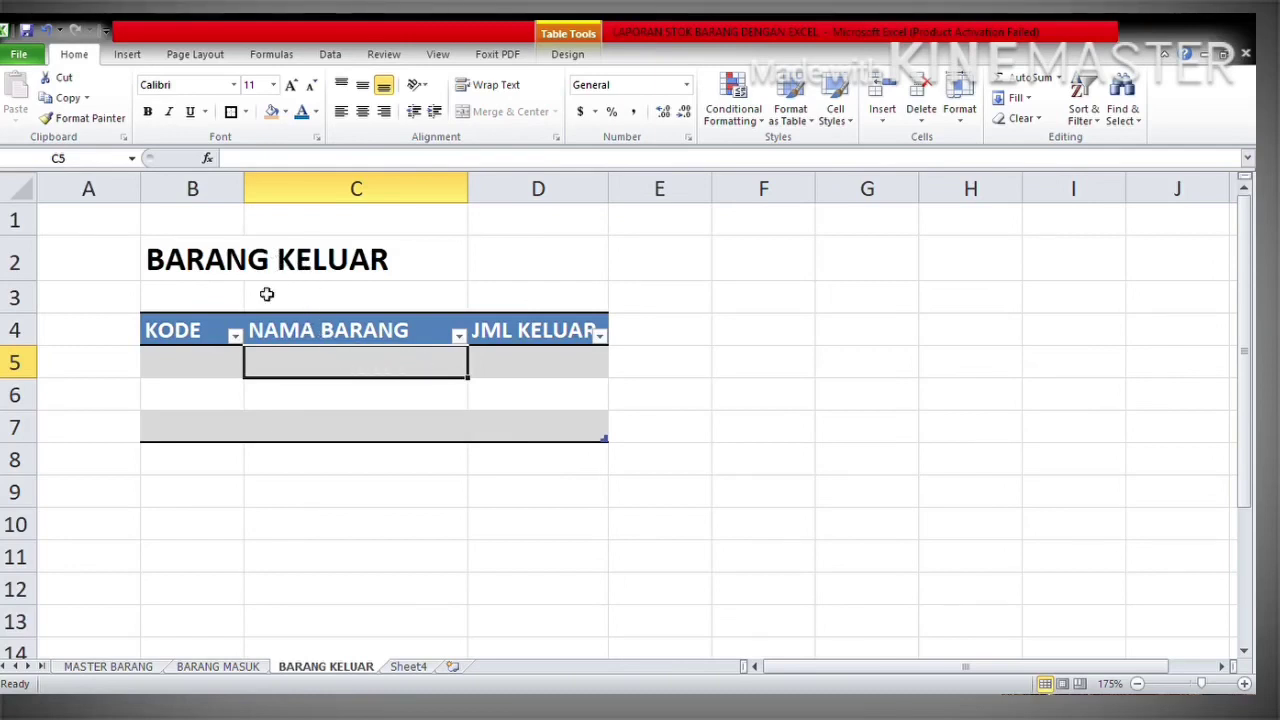
click(208, 160)
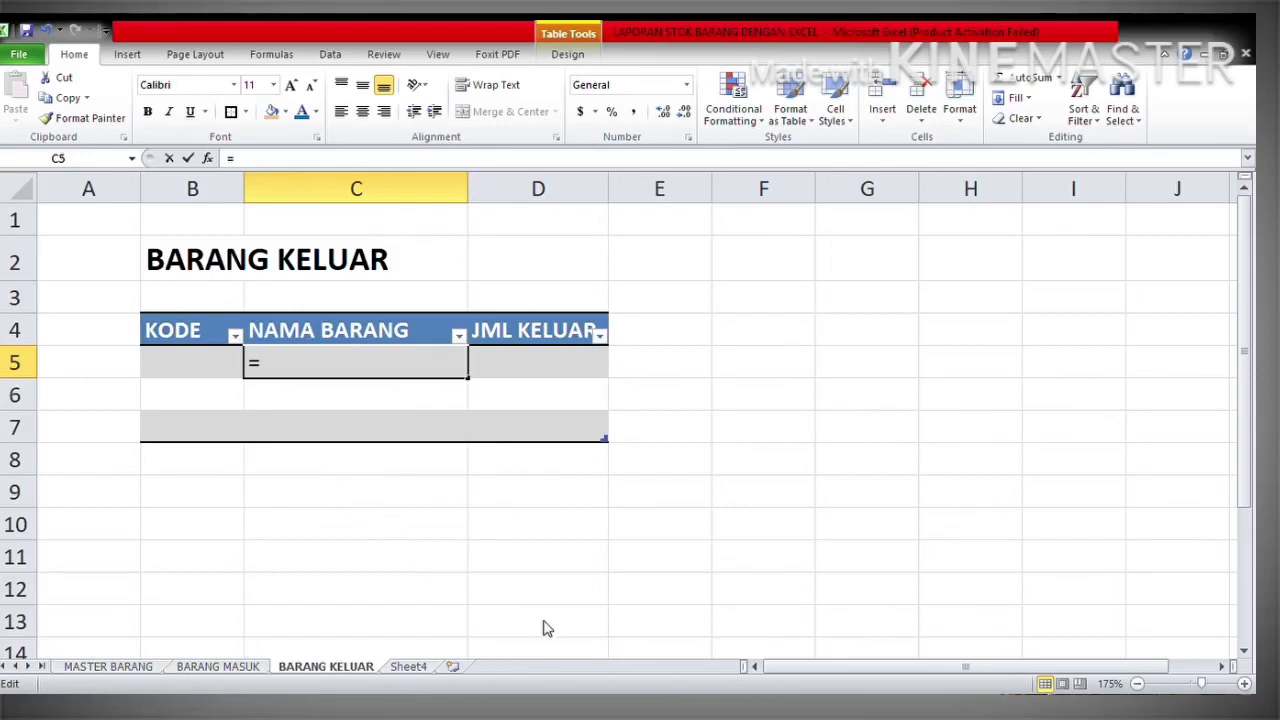
text(VLOOKUP())
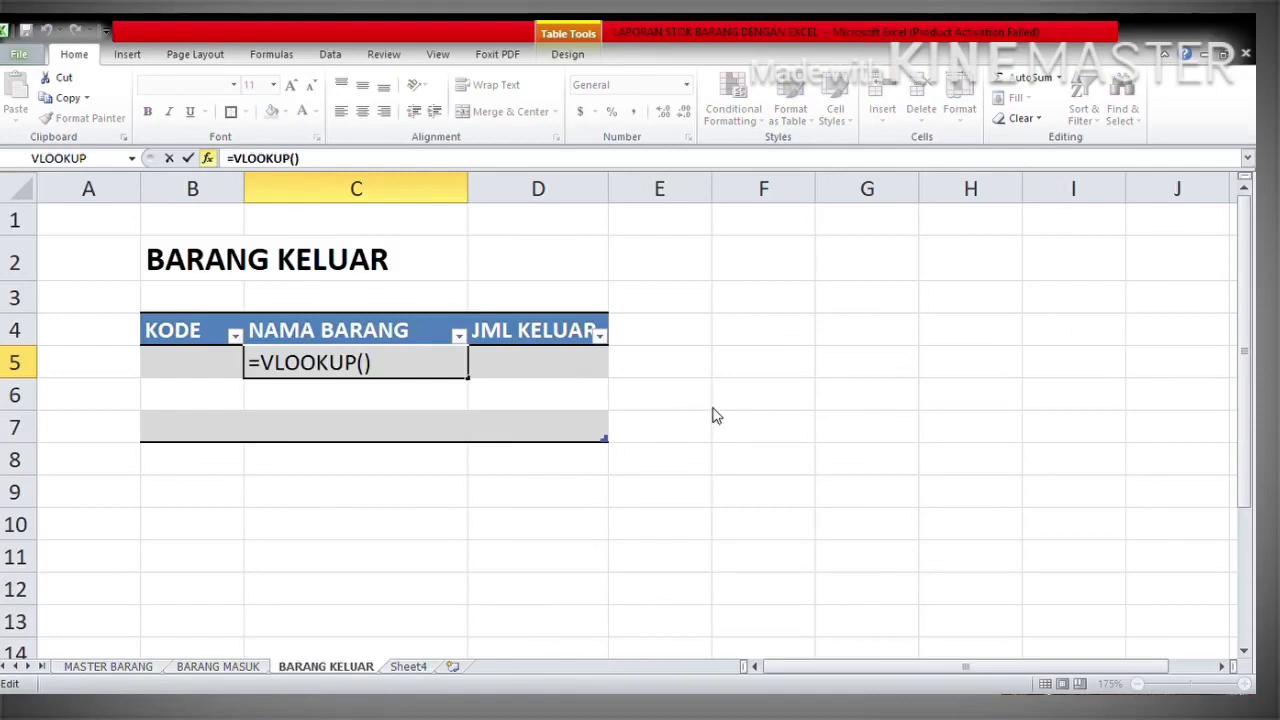
key(ctrl+a)
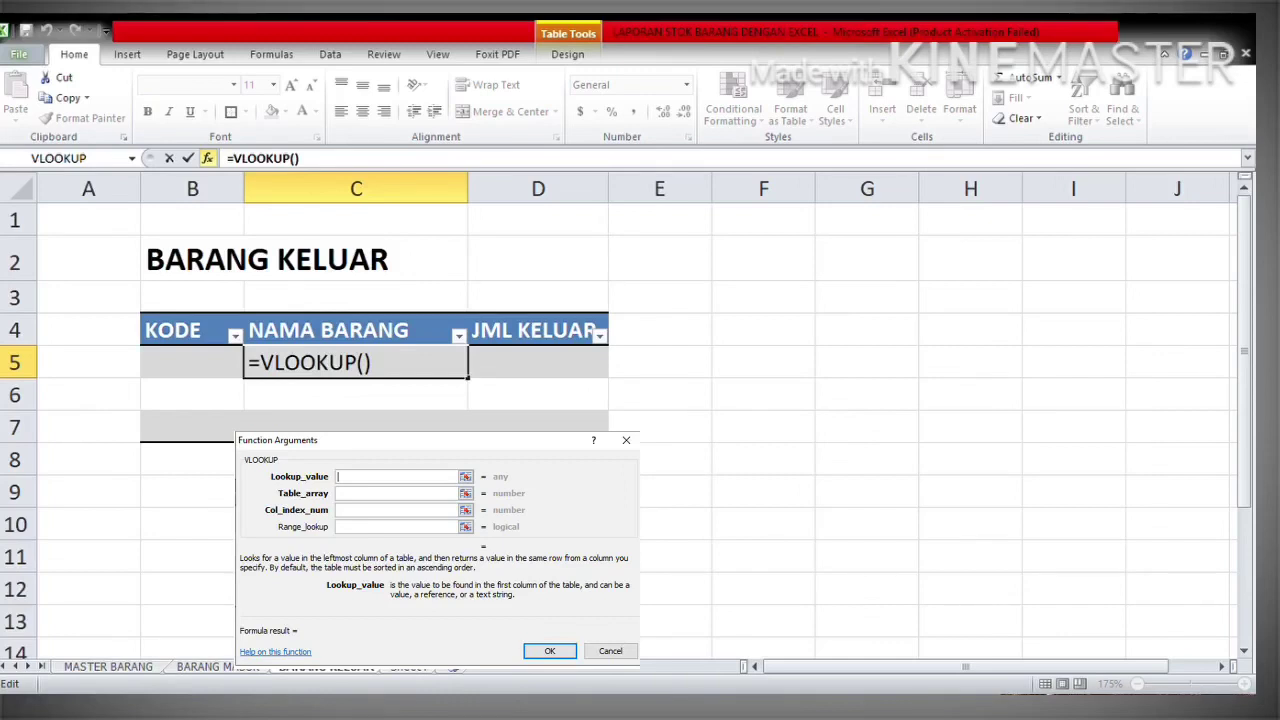
click(206, 366)
key(Tab)
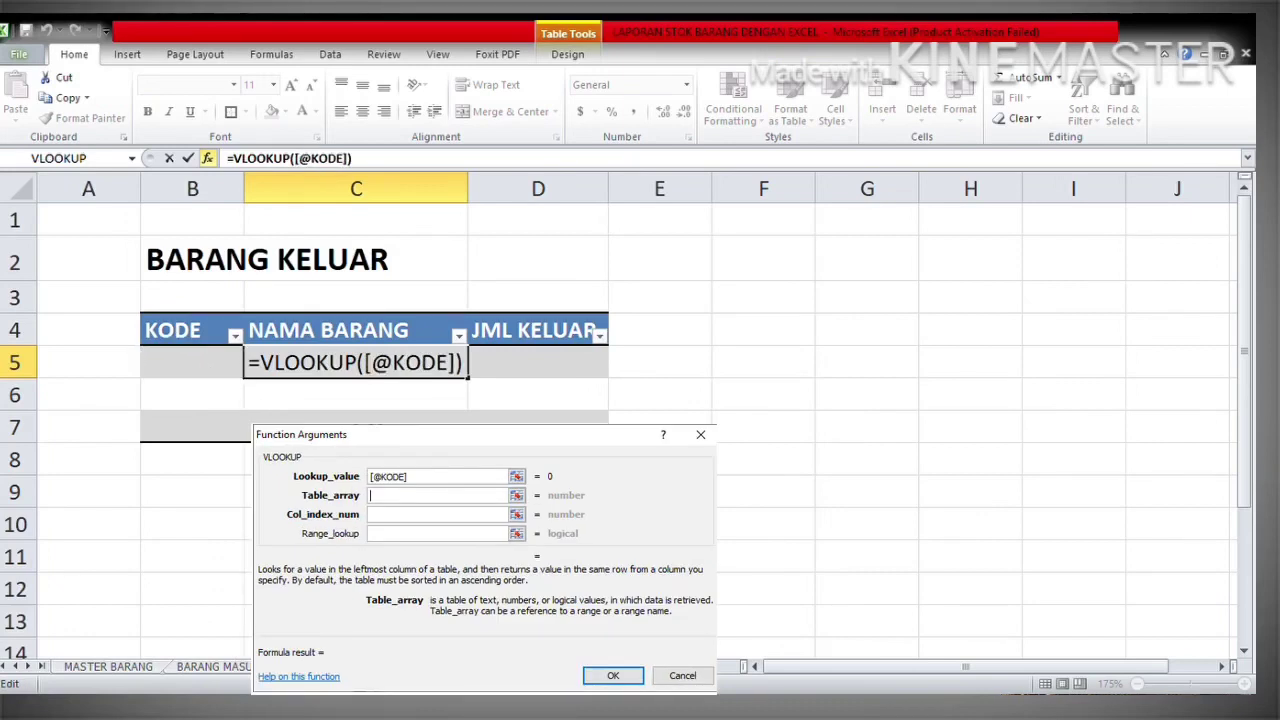
Complete the BARANG KELUAR VLOOKUP with MASTER BARANG's B5:C12 as table array, column index 2 and range lookup FALSE
click(140, 666)
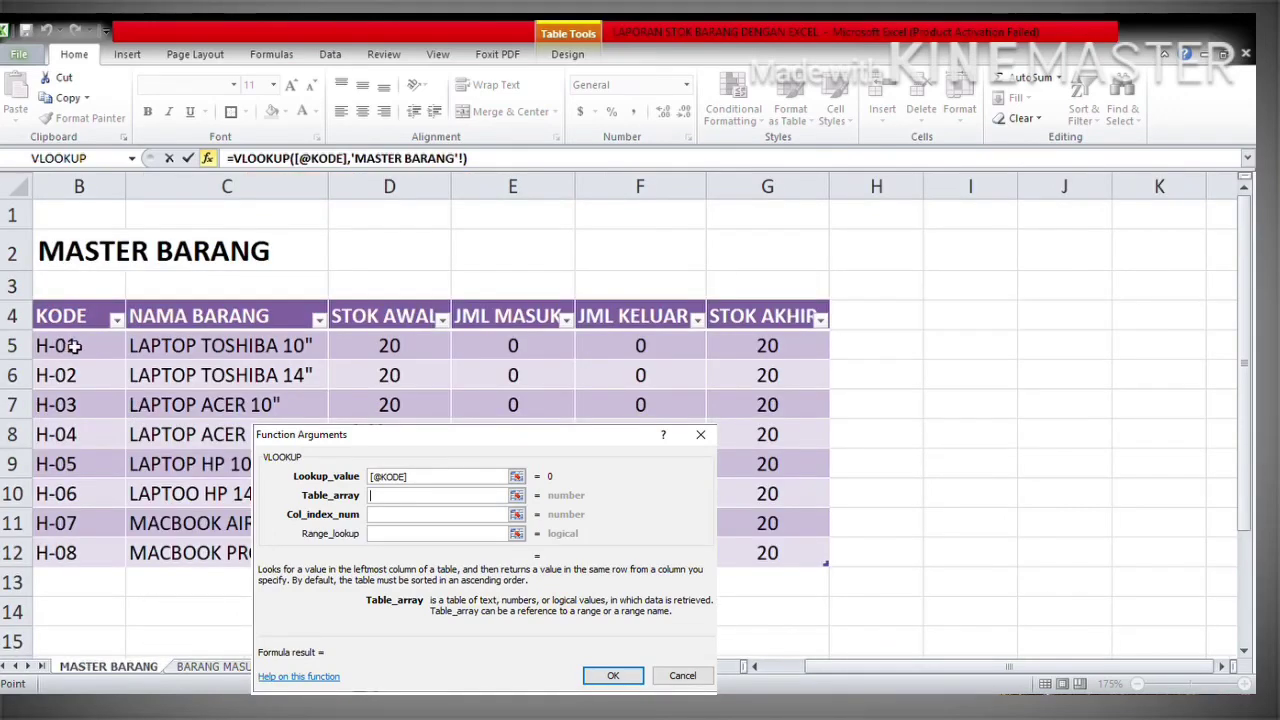
drag(88, 345, 232, 550)
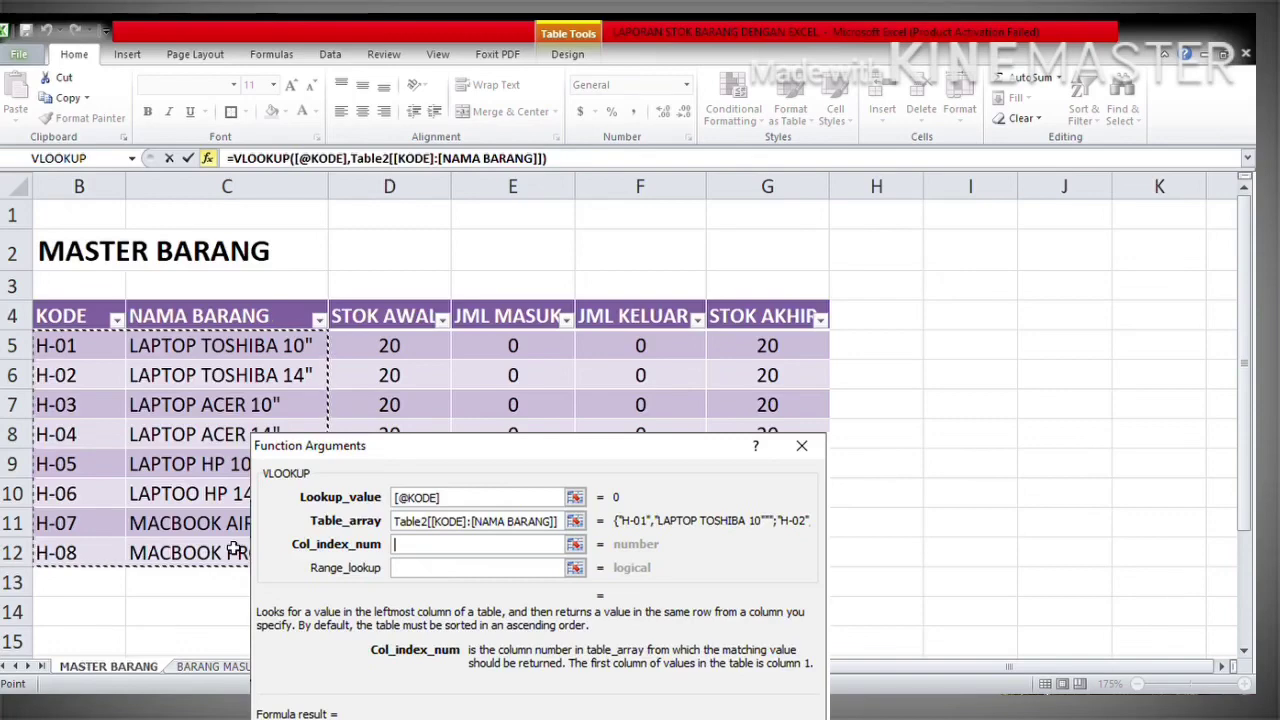
text(2)
key(Tab)
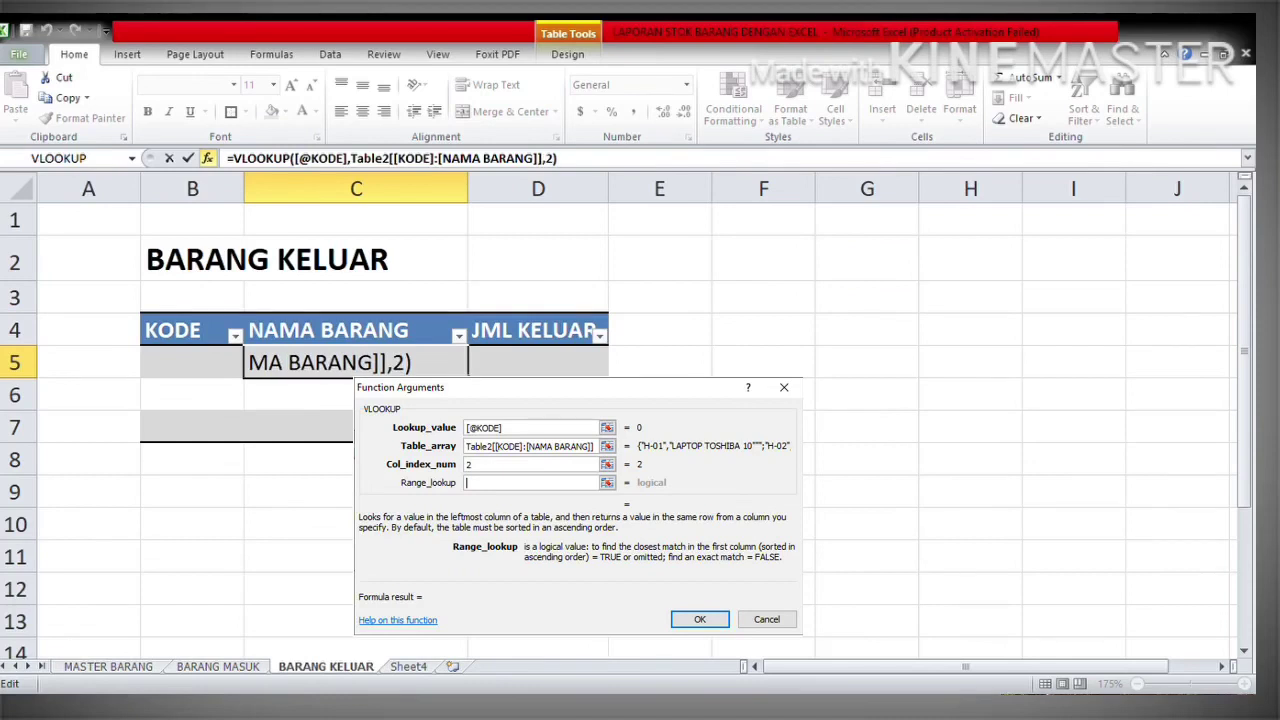
text(FALSE)
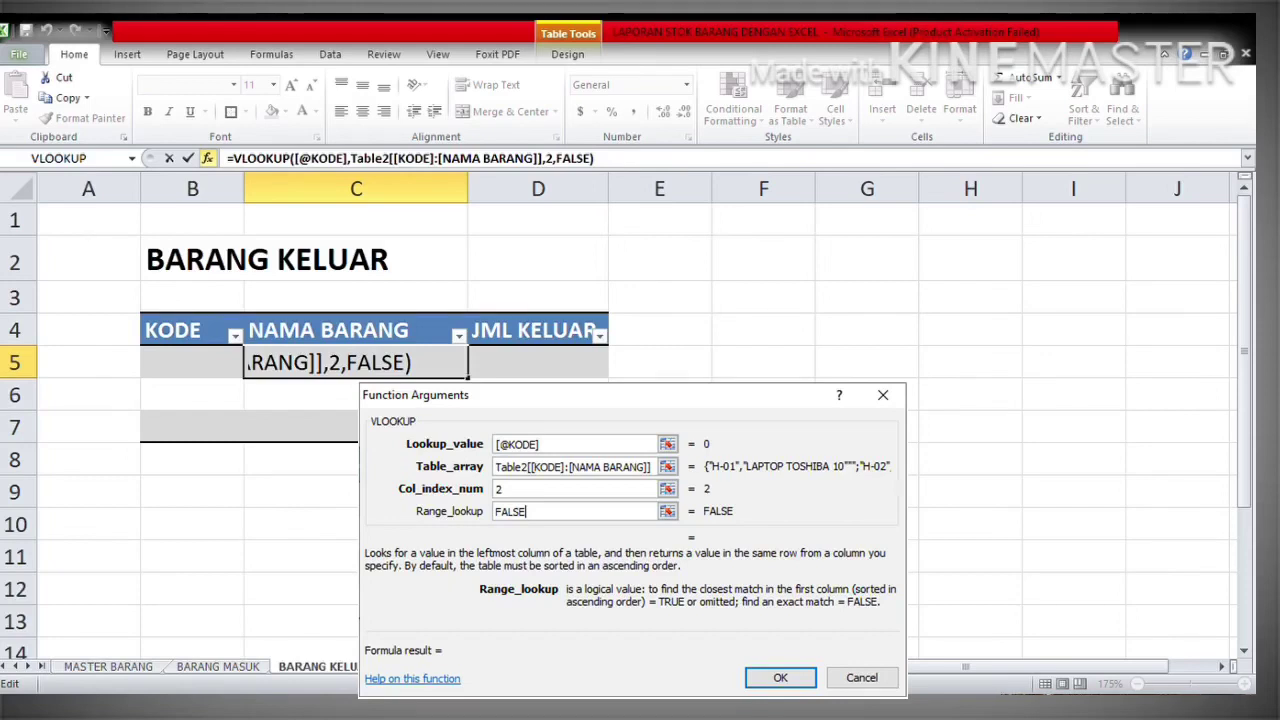
key(Return)
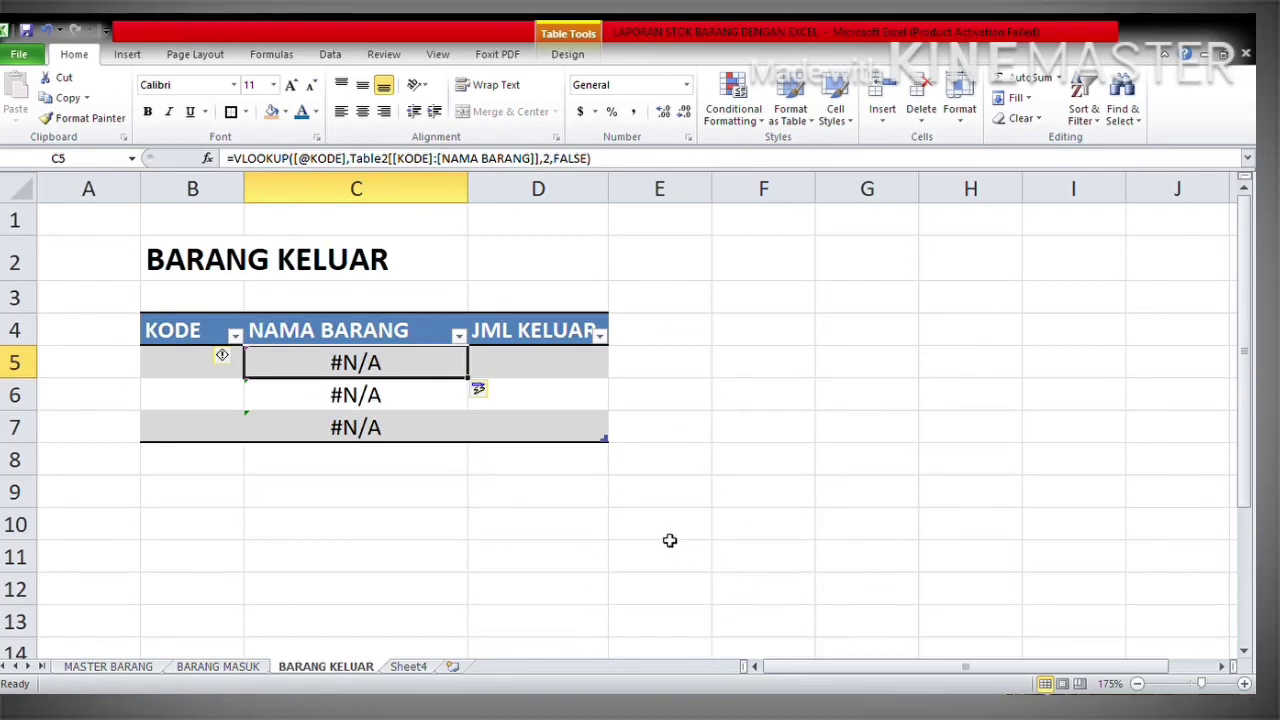
Enter the item code H-03 in KODE cell B5 of BARANG KELUAR
click(183, 366)
text(H)
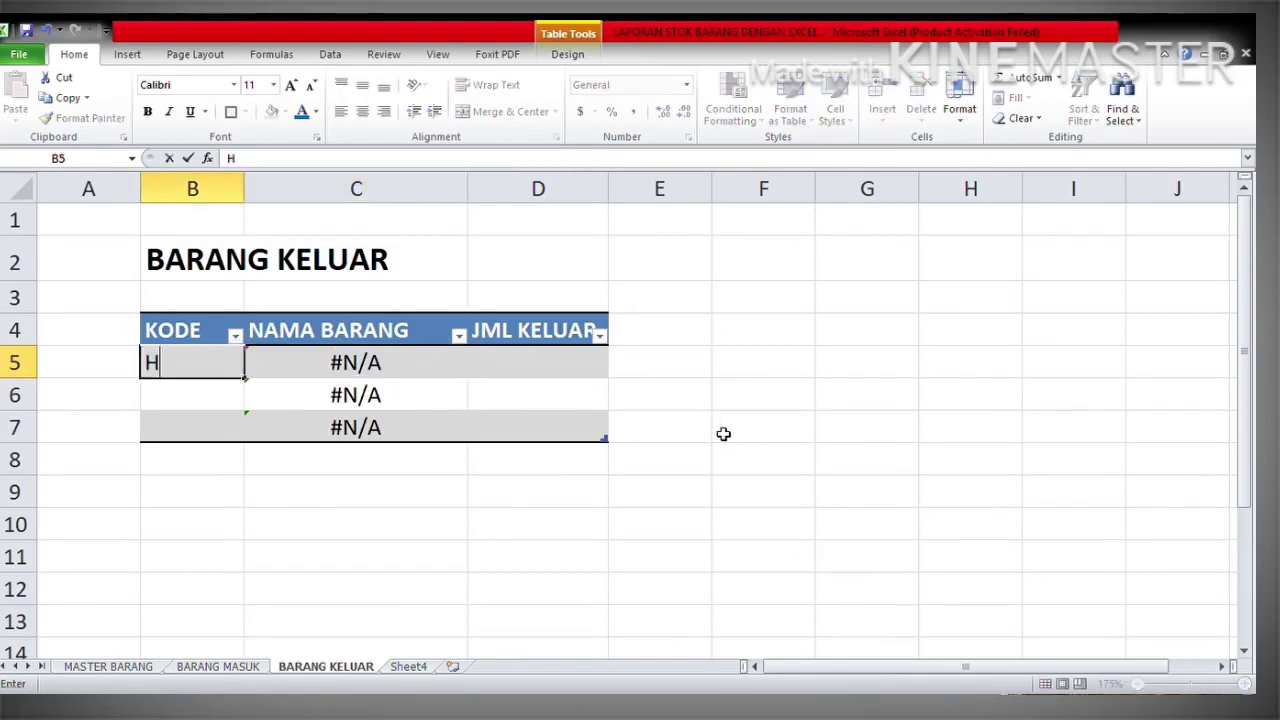
text(-03)
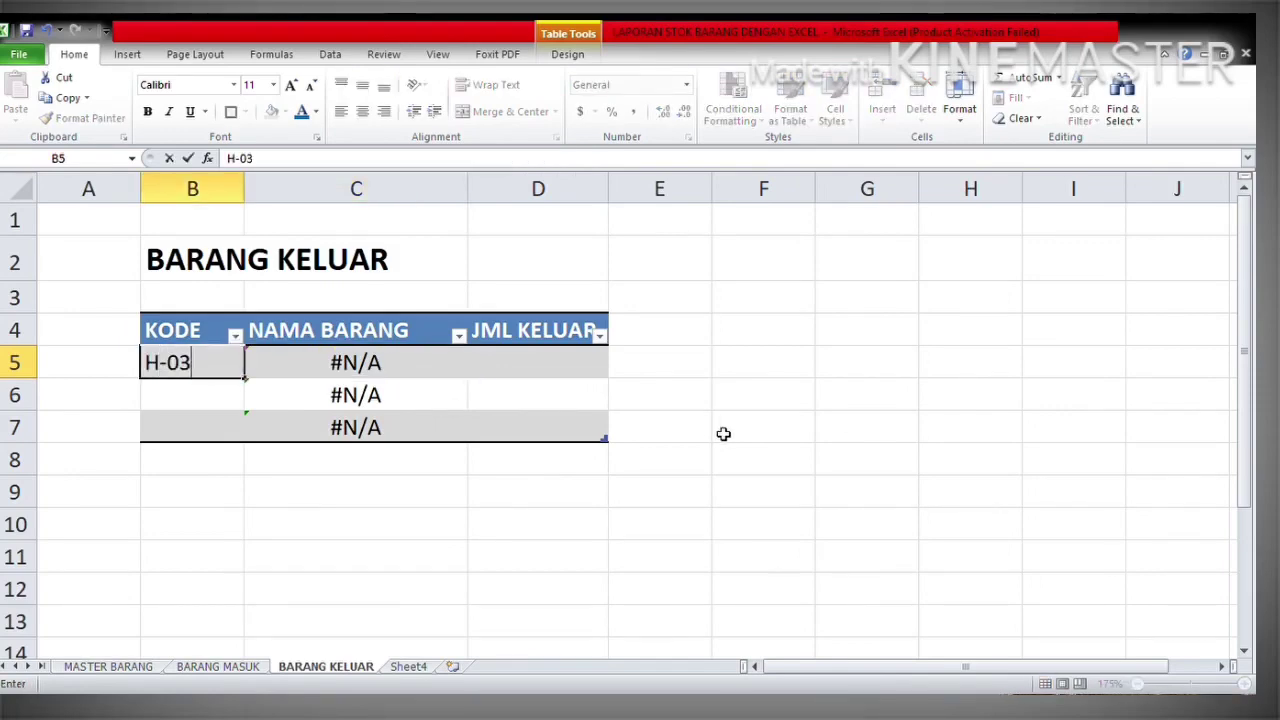
key(Return)
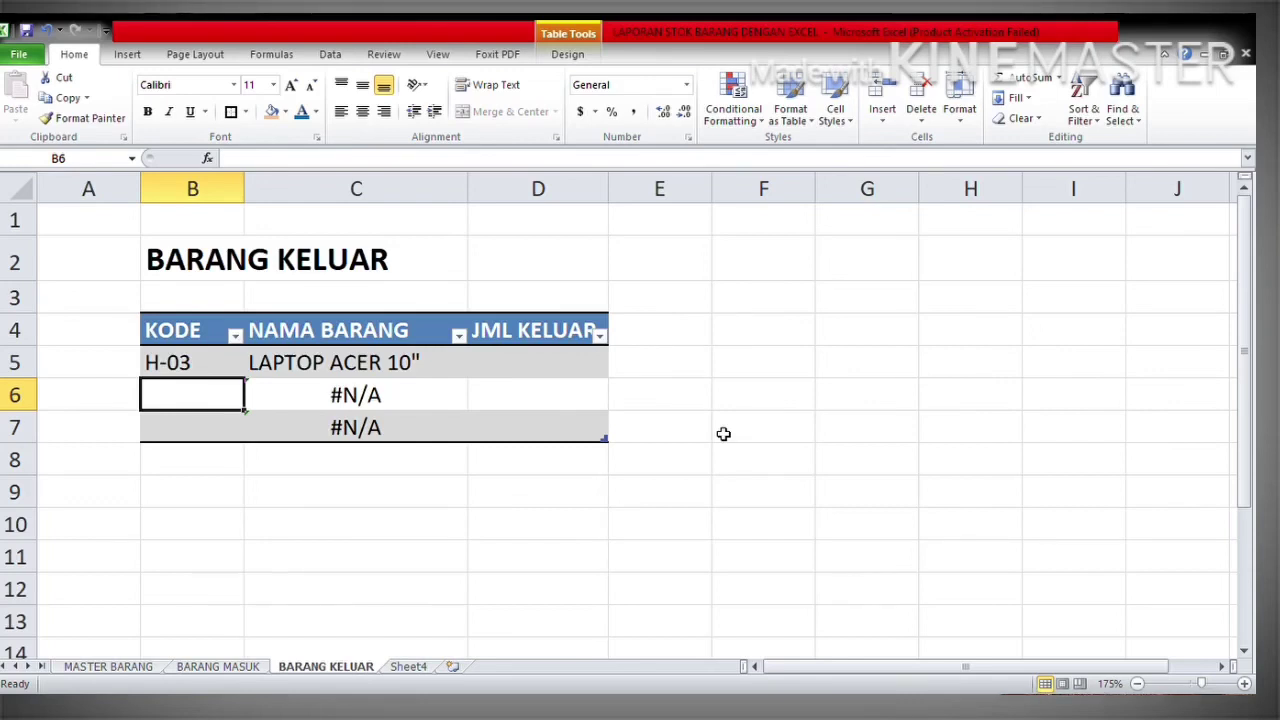
Enter a JML MASUK quantity of 10 for H-02 in cell D5 of BARANG MASUK and check its stock in MASTER BARANG
click(110, 666)
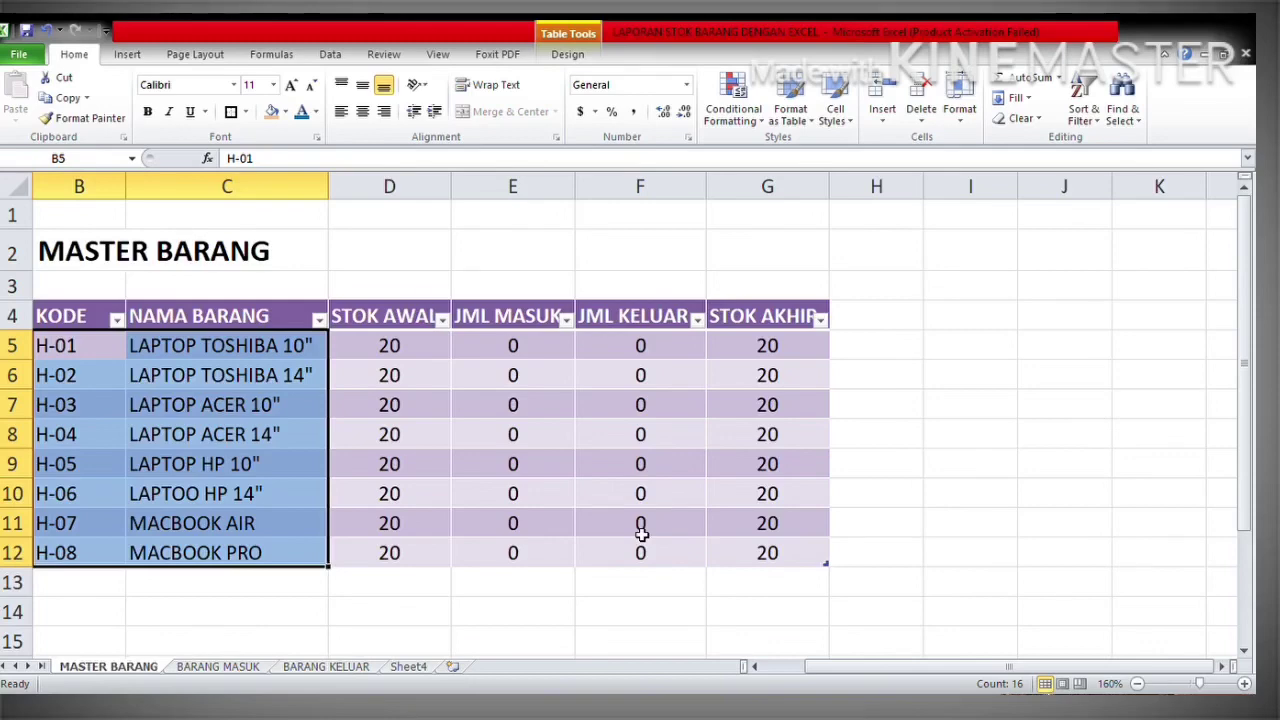
click(243, 666)
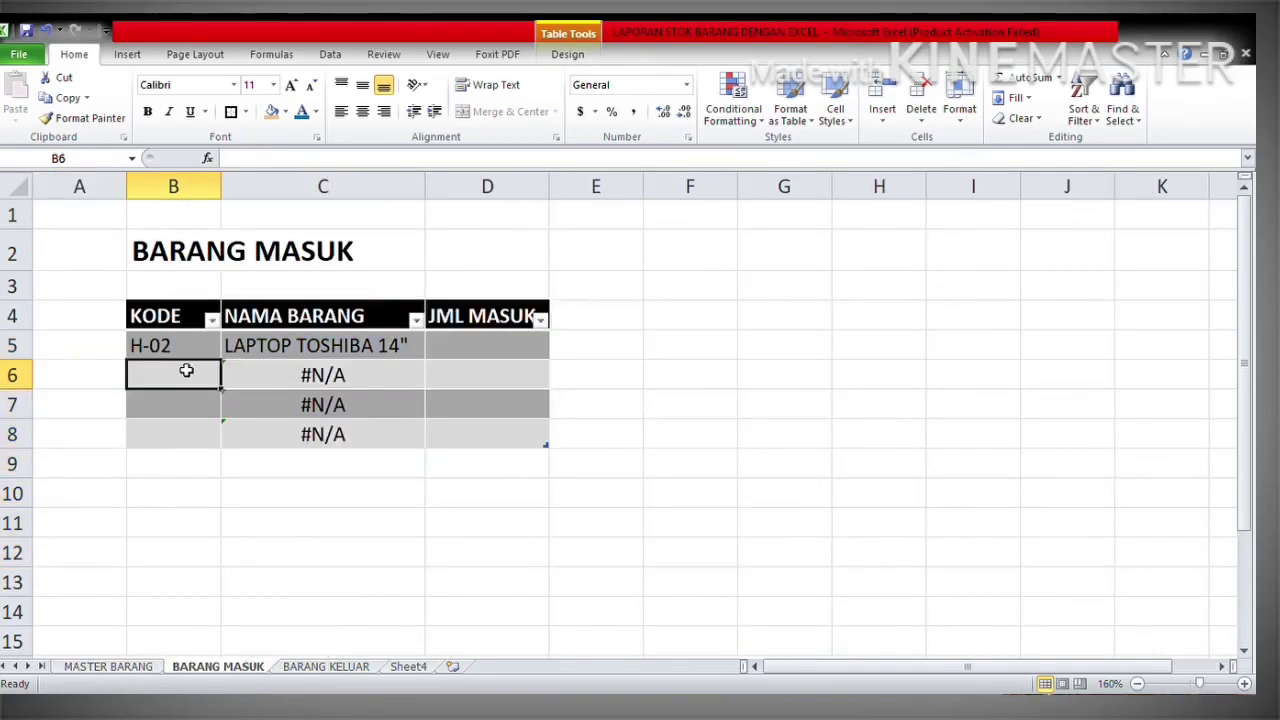
click(499, 353)
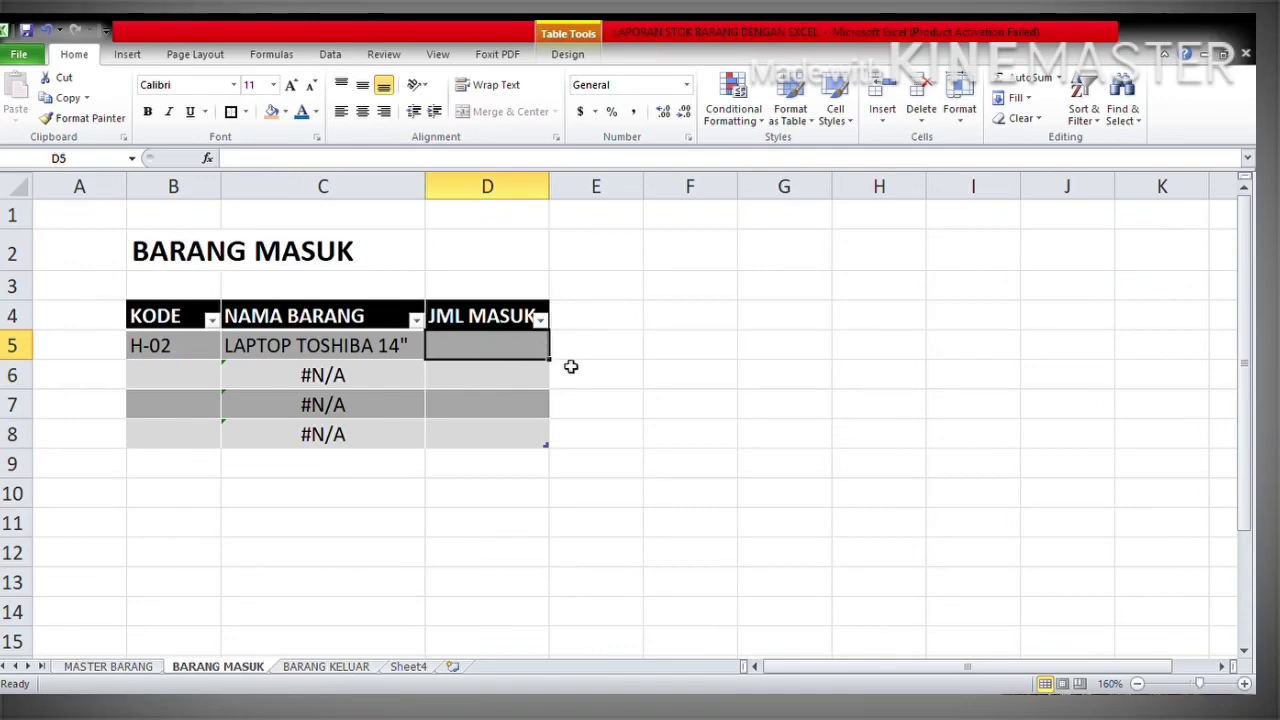
text(10)
key(Return)
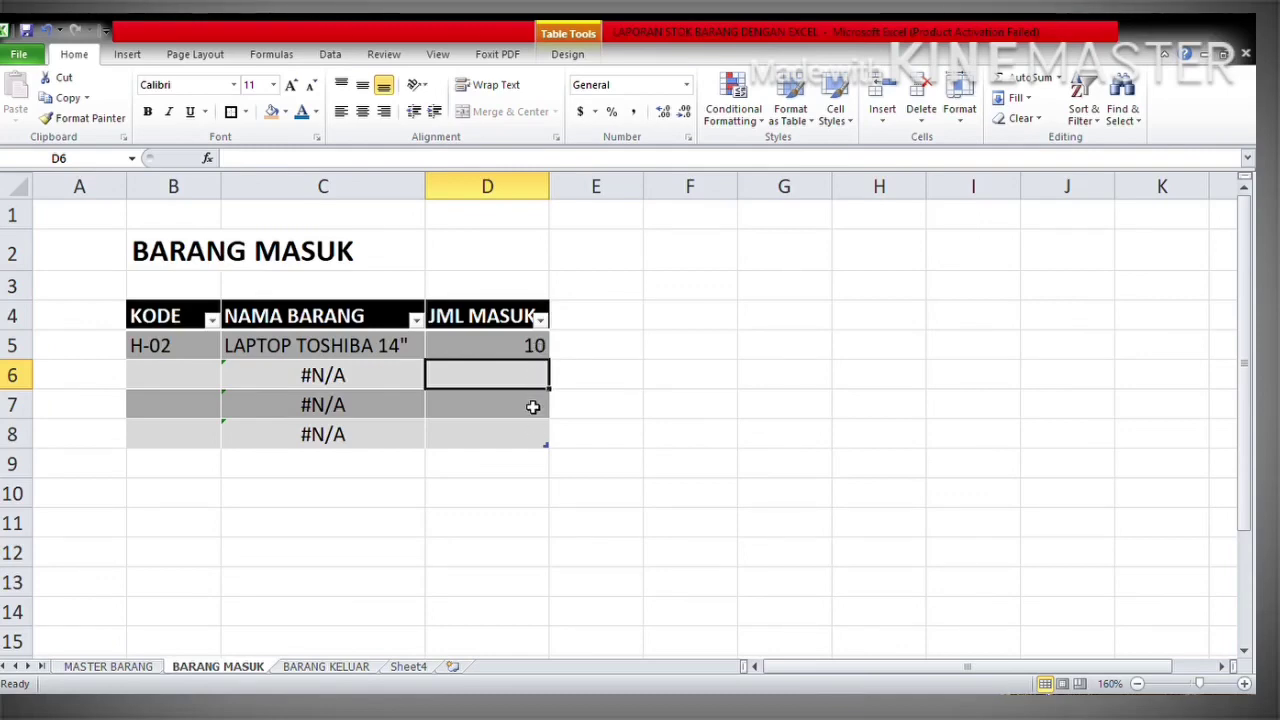
click(98, 669)
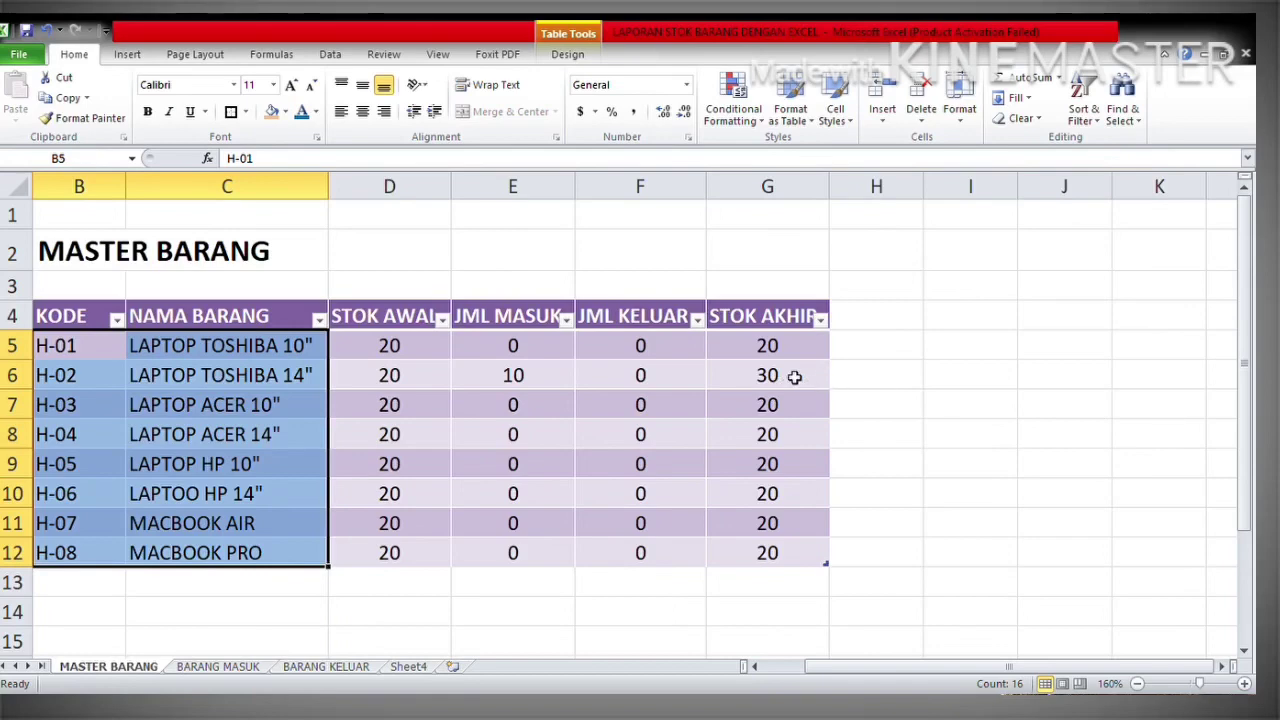
Record item H-04 with a JML MASUK of 20 in row 6 of BARANG MASUK and check its stock in MASTER BARANG
click(237, 670)
click(210, 380)
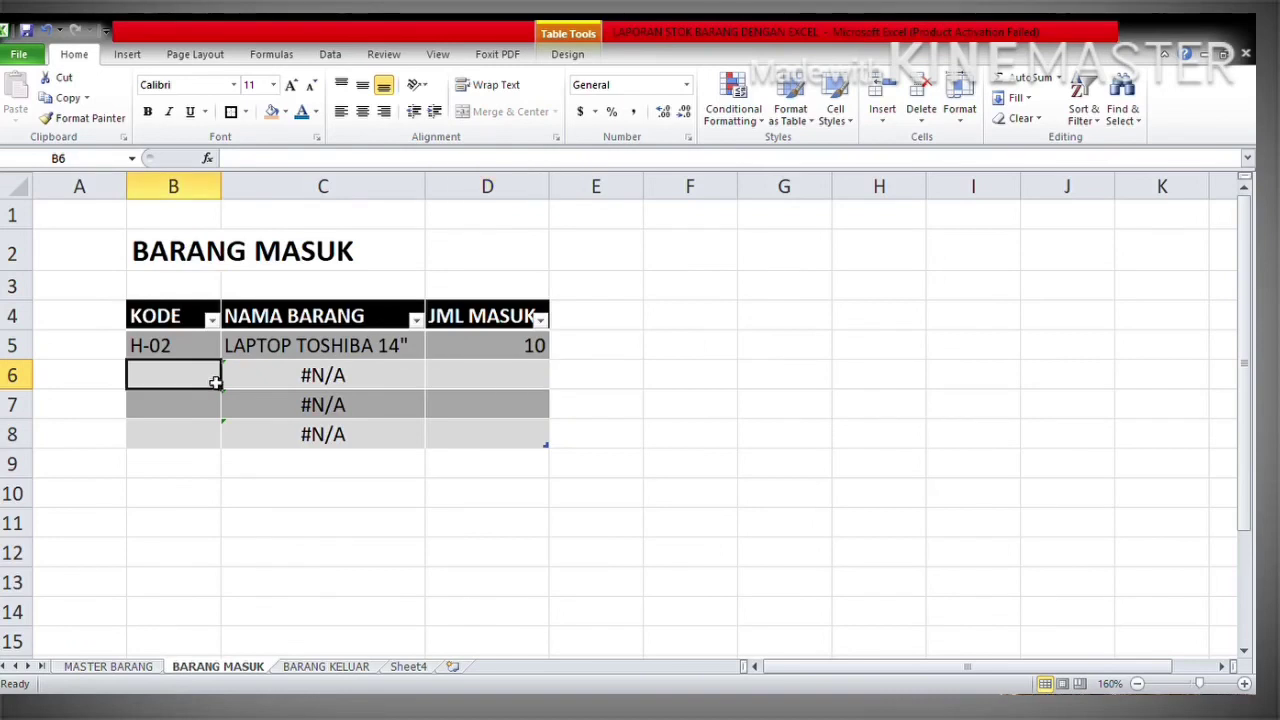
text(H-04)
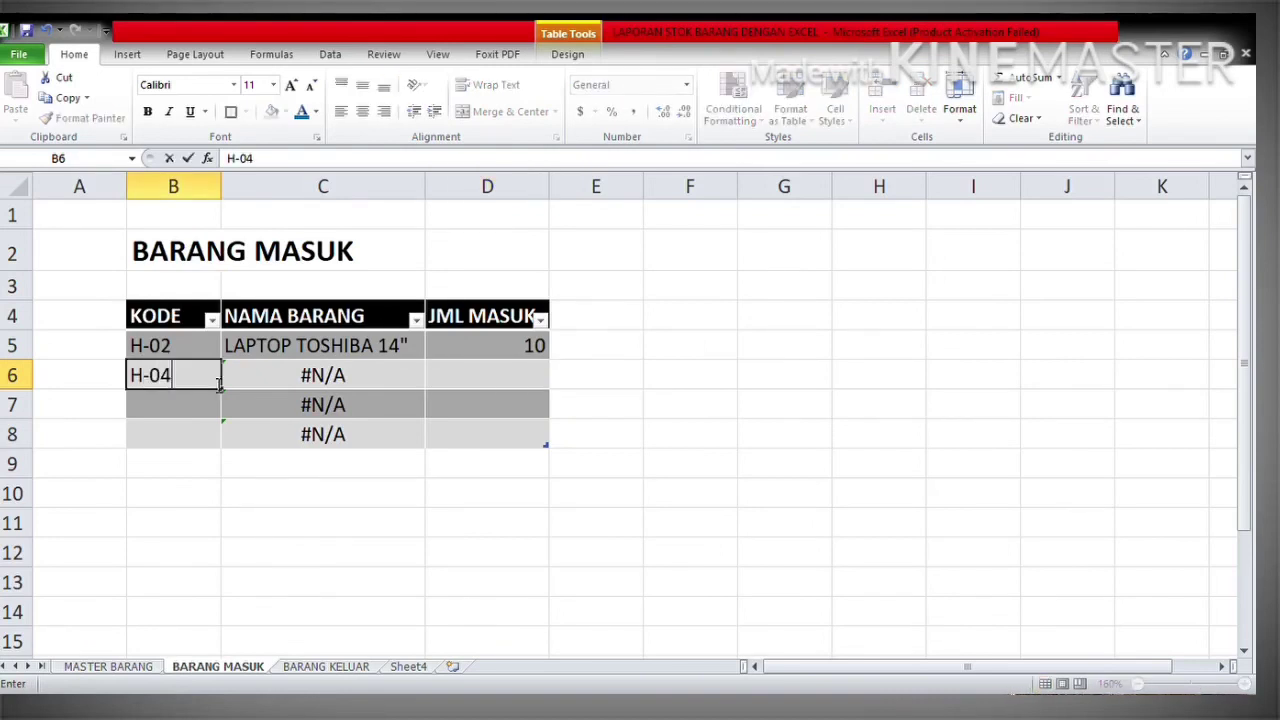
key(Return)
key(Up)
key(Right)
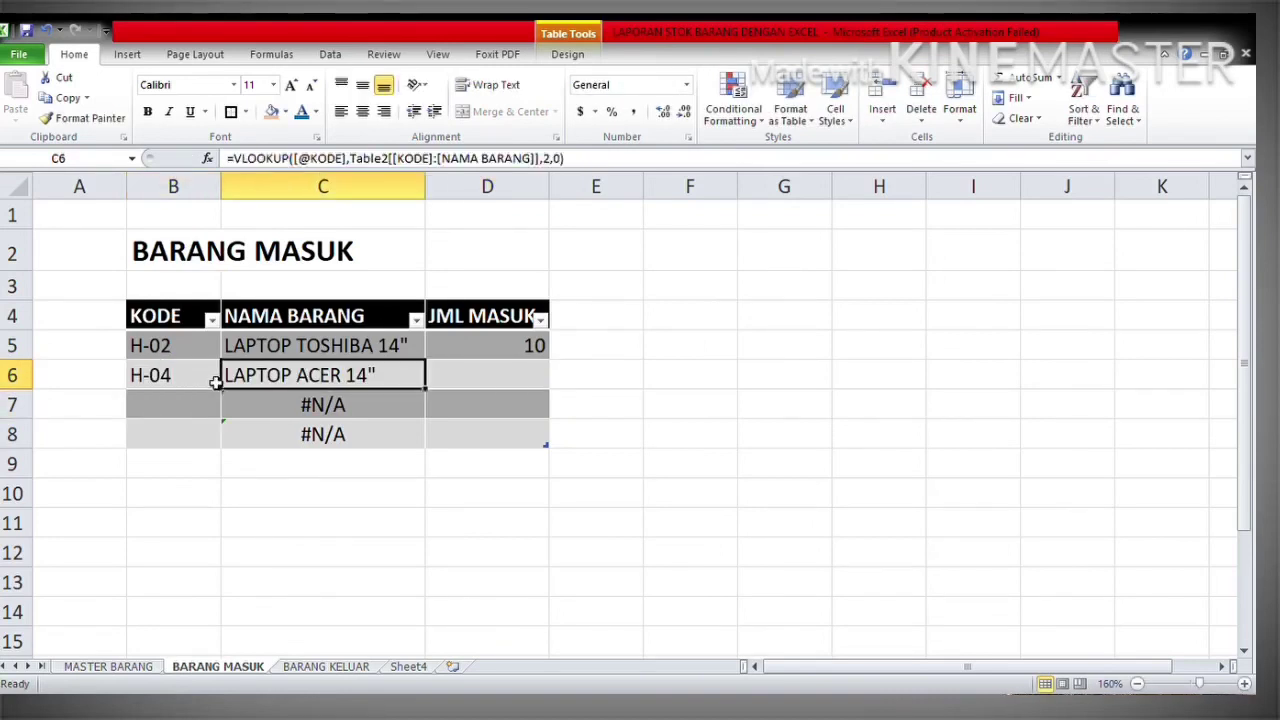
key(Right)
text(20)
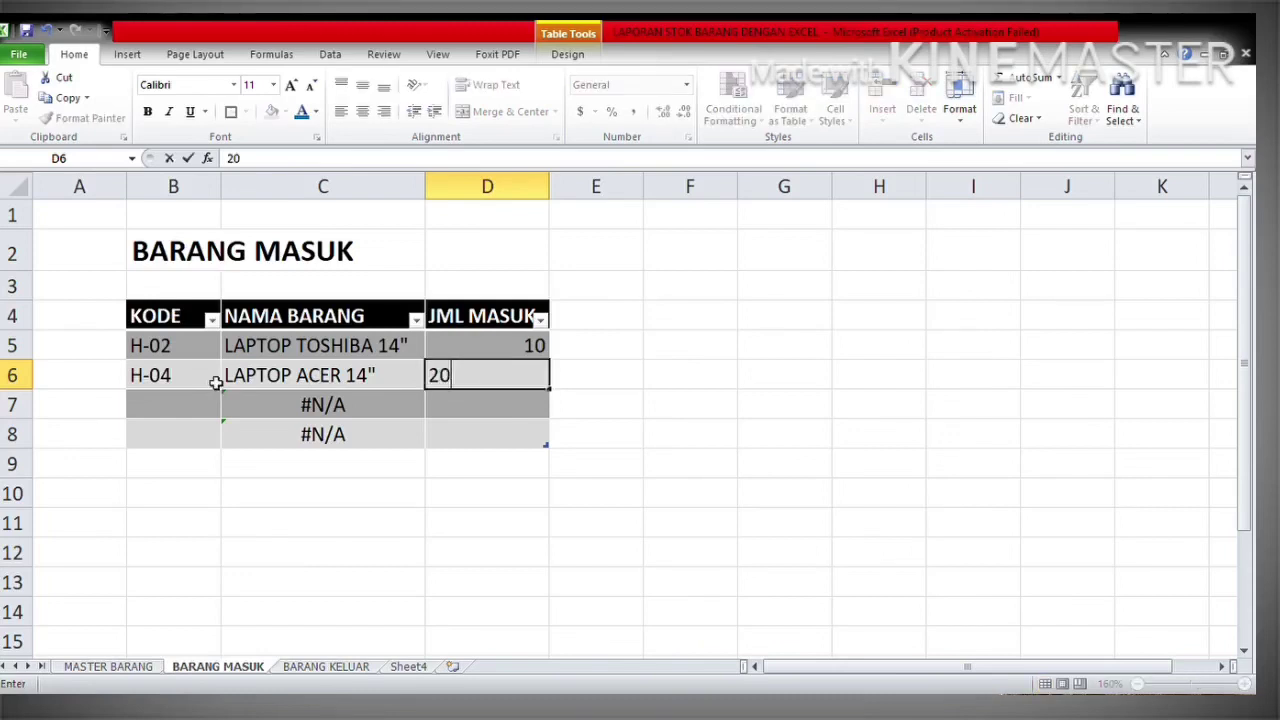
key(Return)
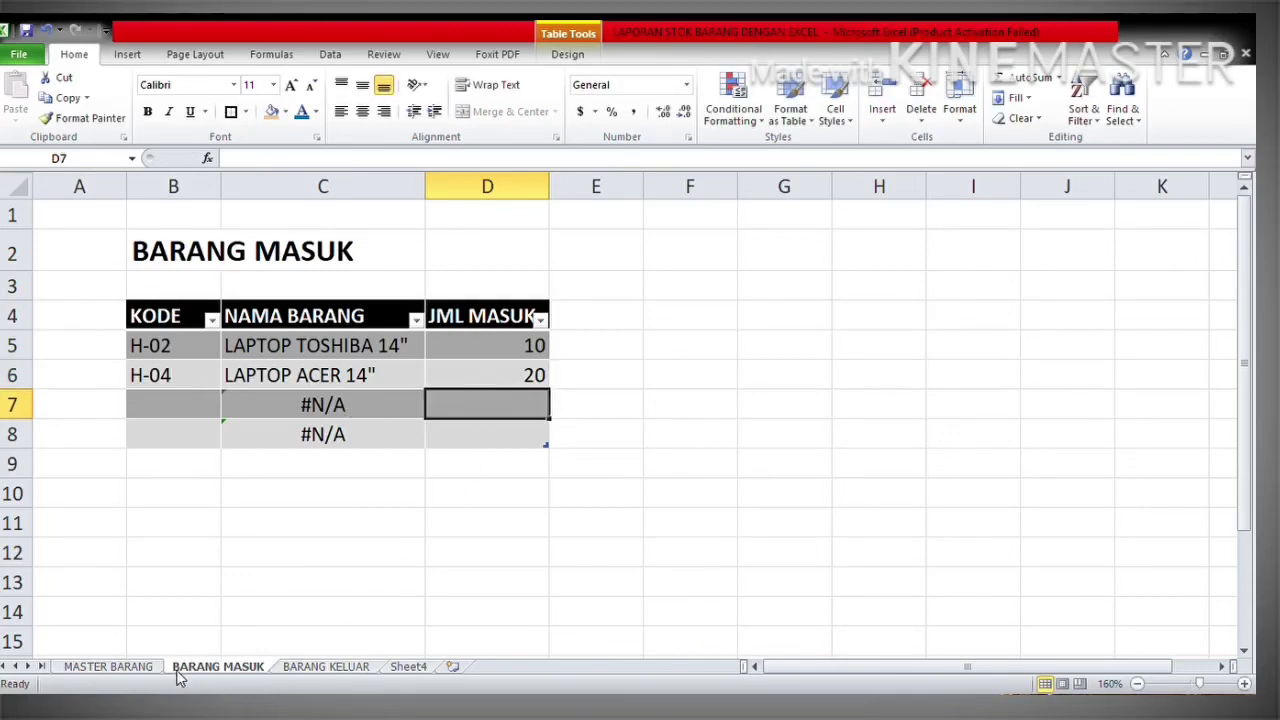
click(113, 667)
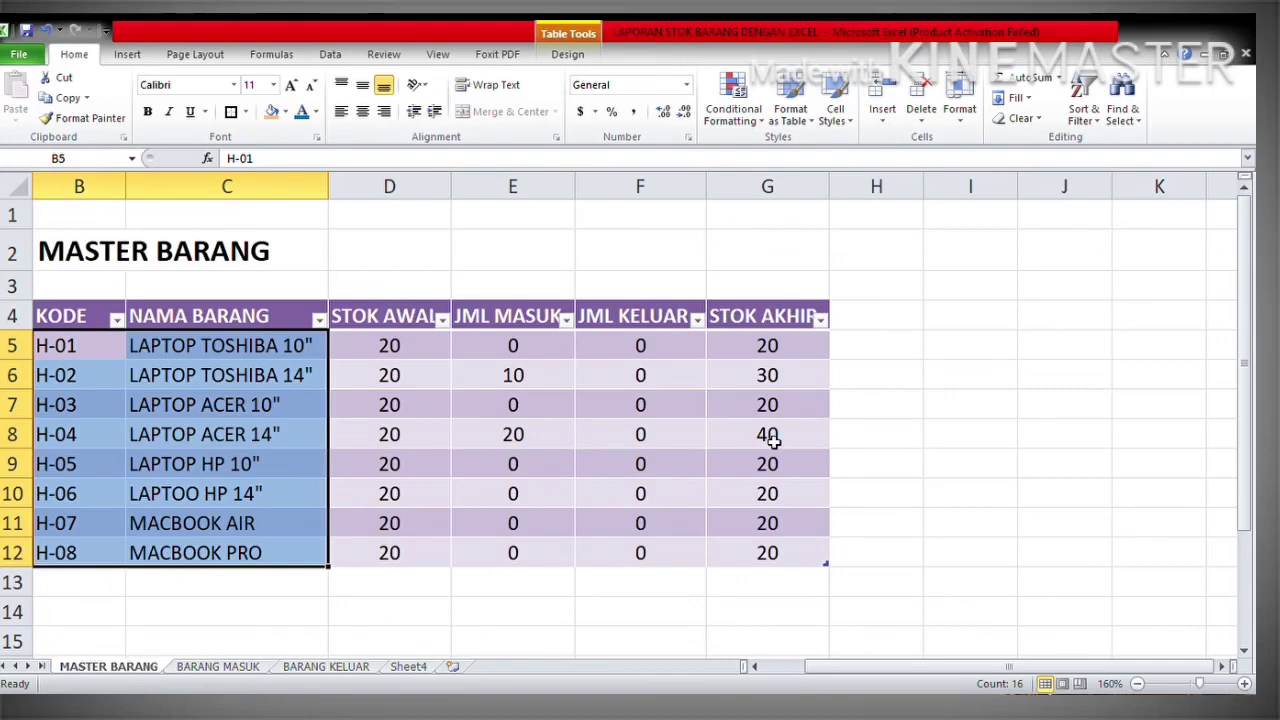
Enter the item codes H-01 and H-02 in KODE cells B7 and B8 of BARANG MASUK
click(245, 670)
click(186, 402)
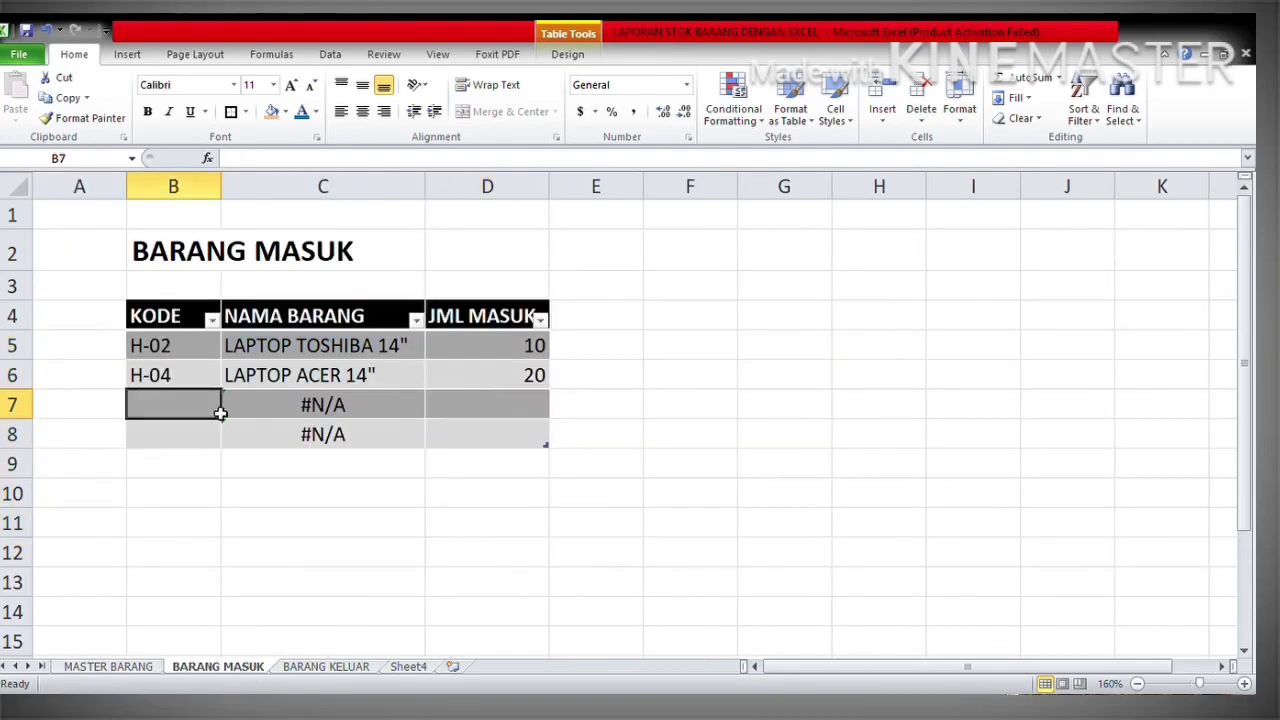
text(H-01)
key(Return)
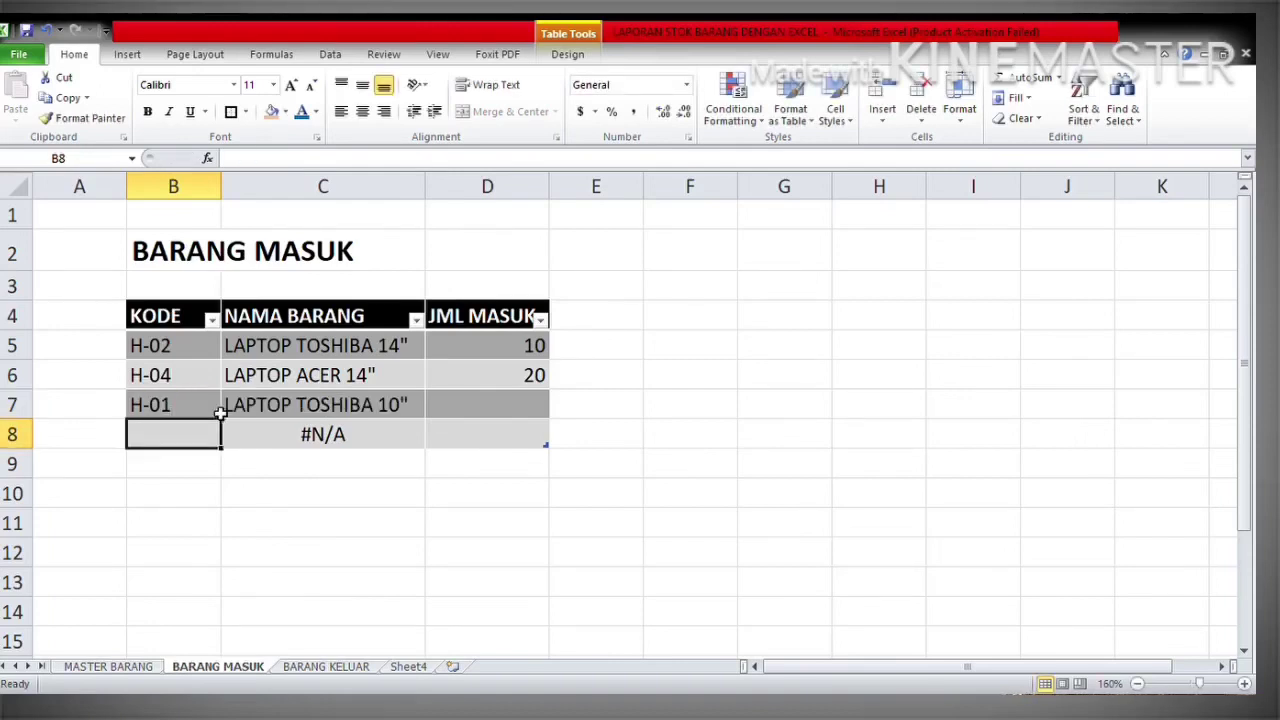
text(H-0)
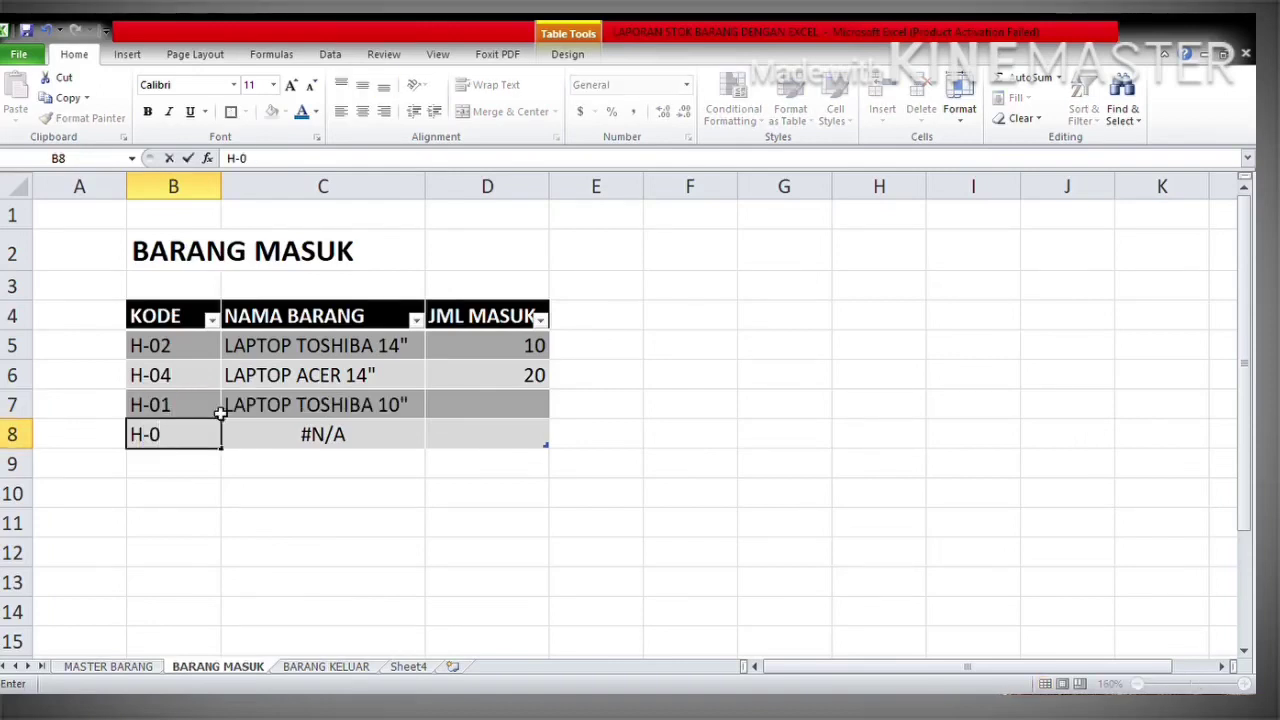
text(2)
key(Return)
key(Up)
key(Right)
key(Right)
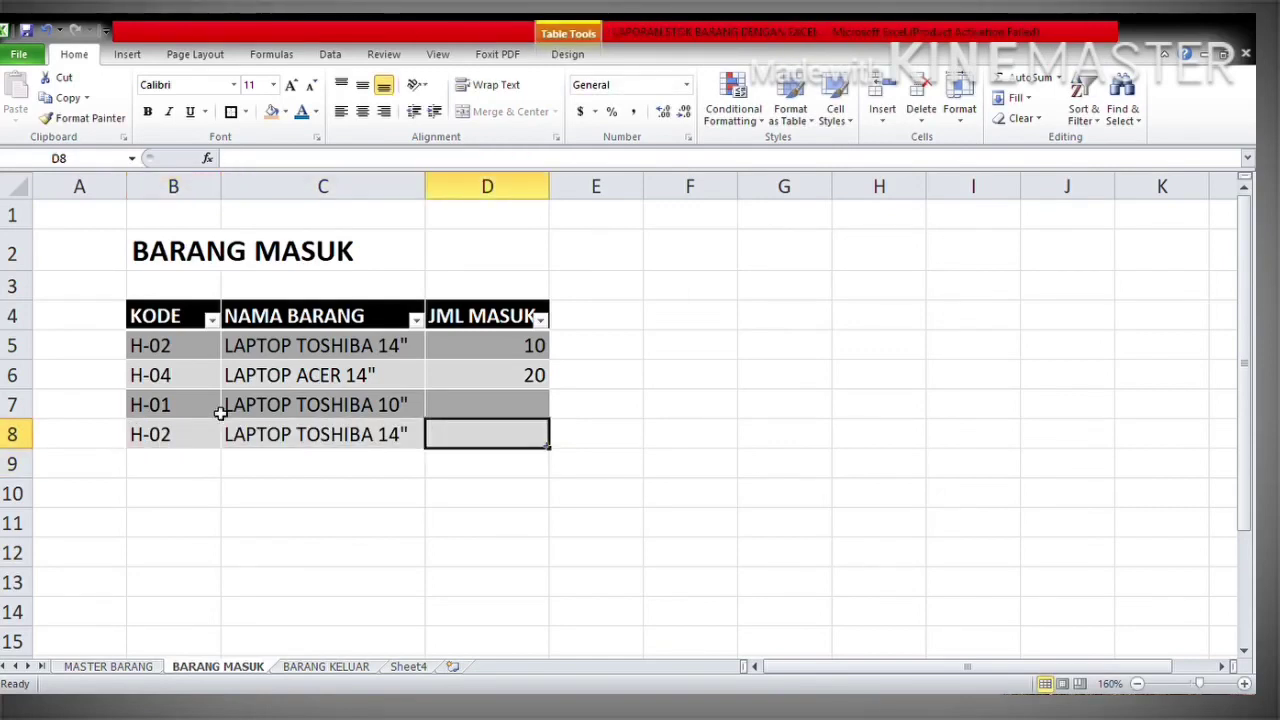
Set JML MASUK to 5 in D7 and 15 in D8, and check the H-02 incoming total in MASTER BARANG
key(Up)
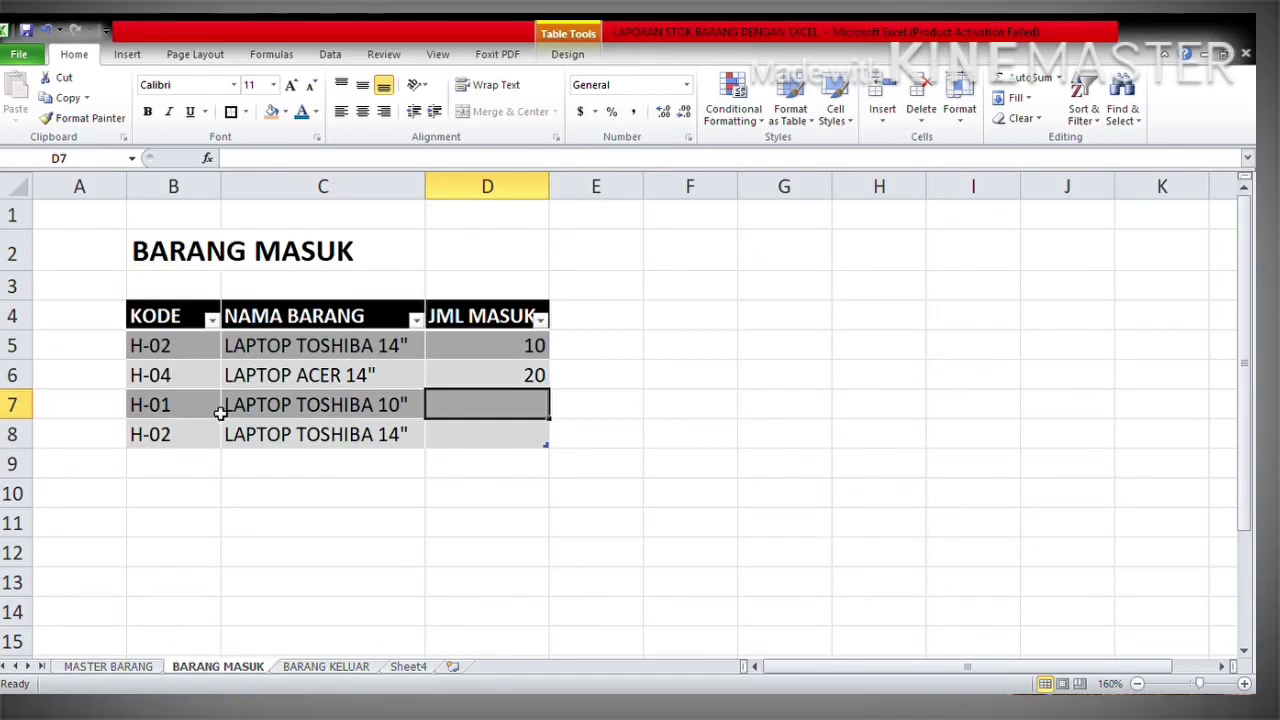
text(5)
key(Return)
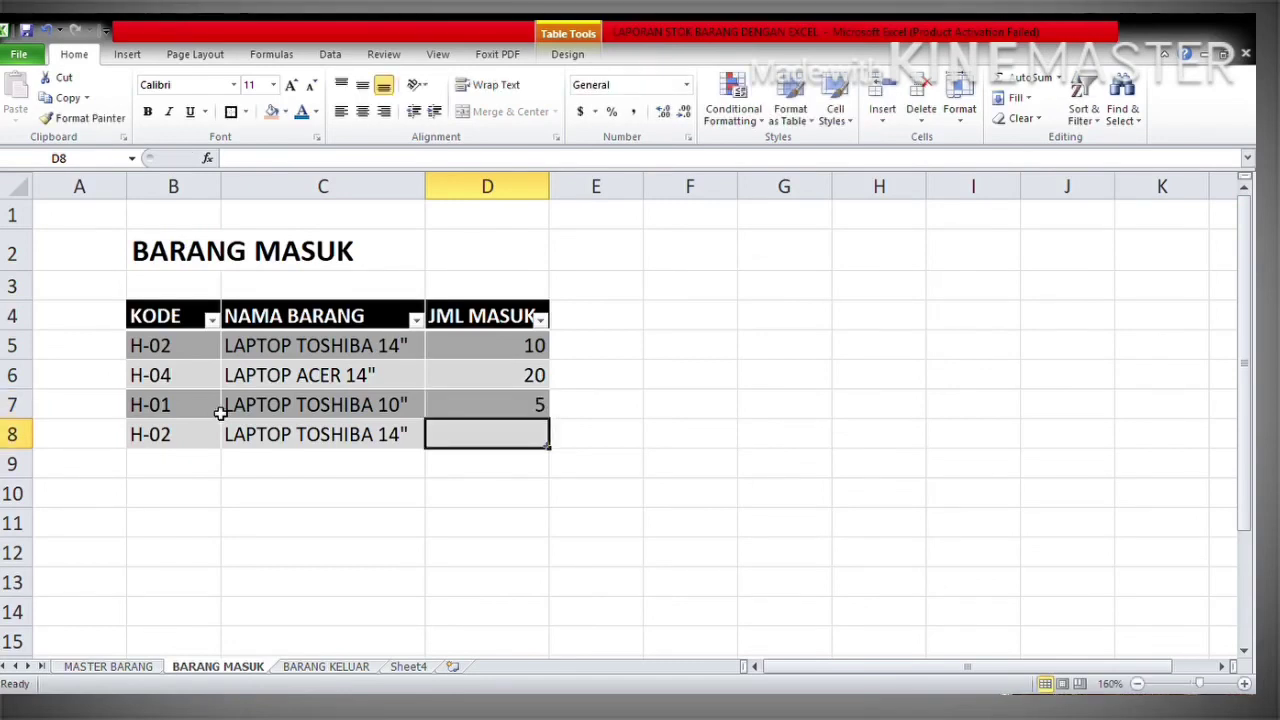
text(150)
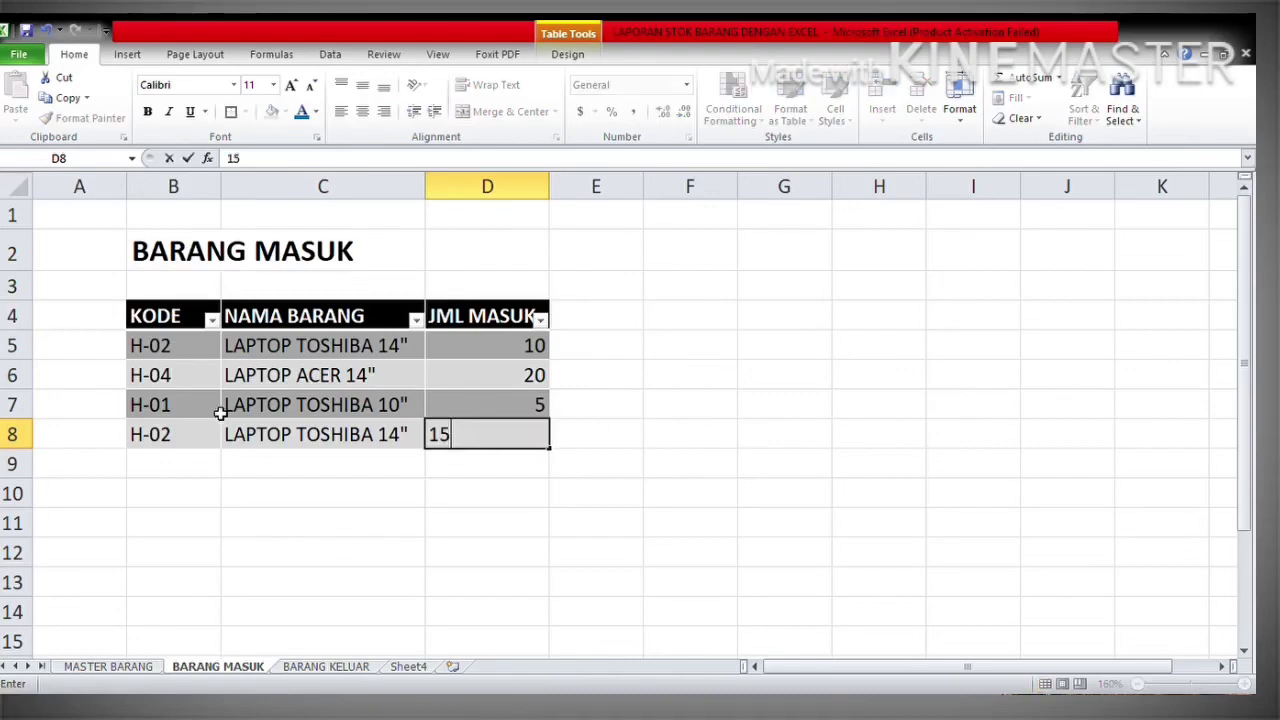
key(Return)
key(Up)
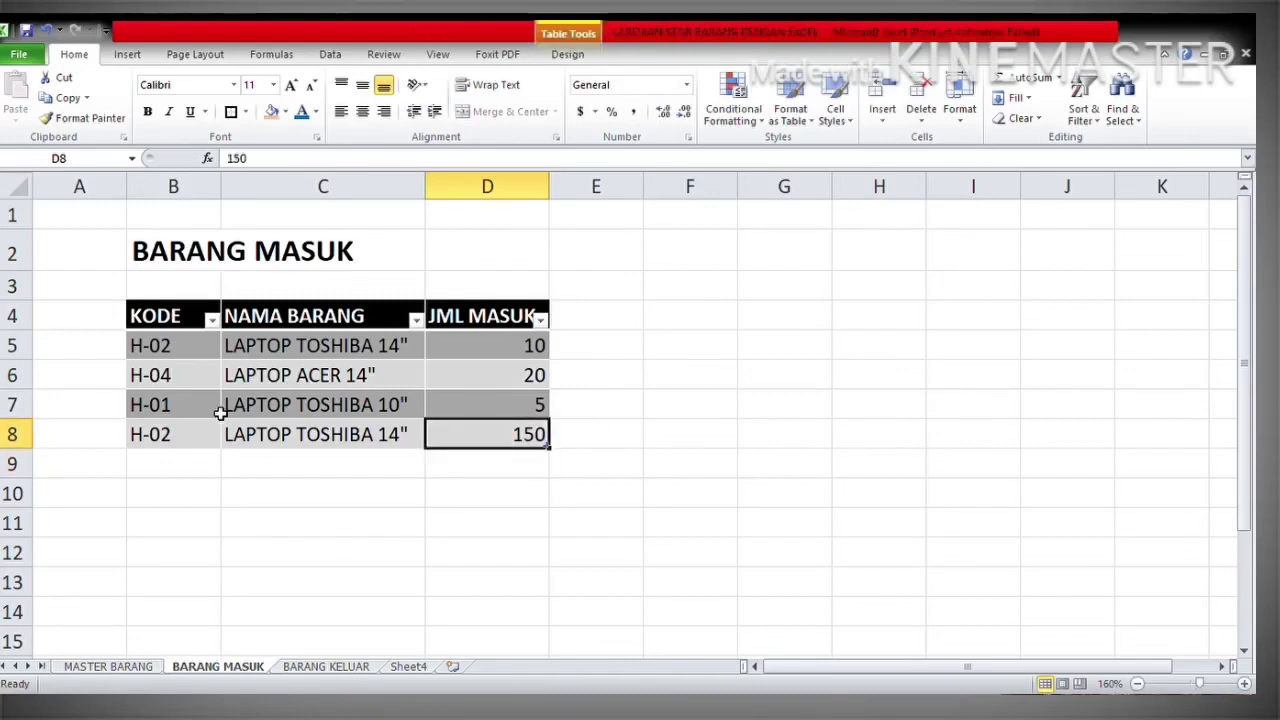
key(F2)
key(BackSpace)
key(Return)
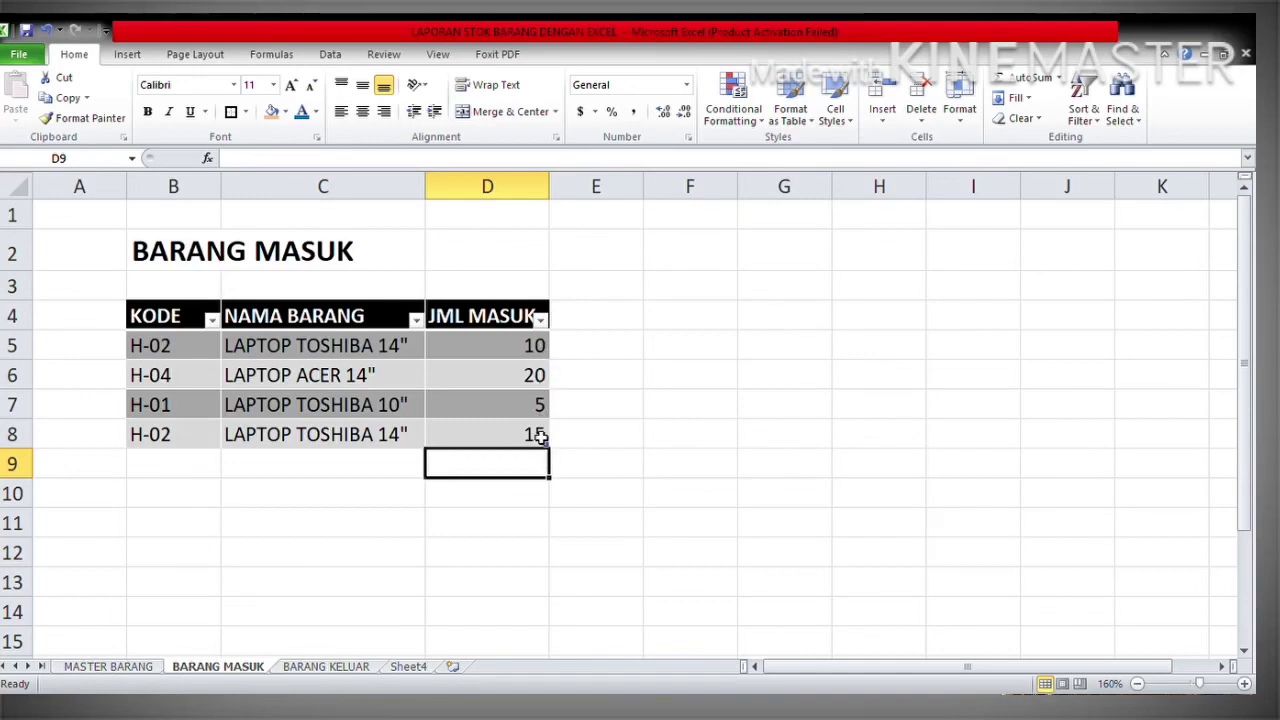
click(122, 668)
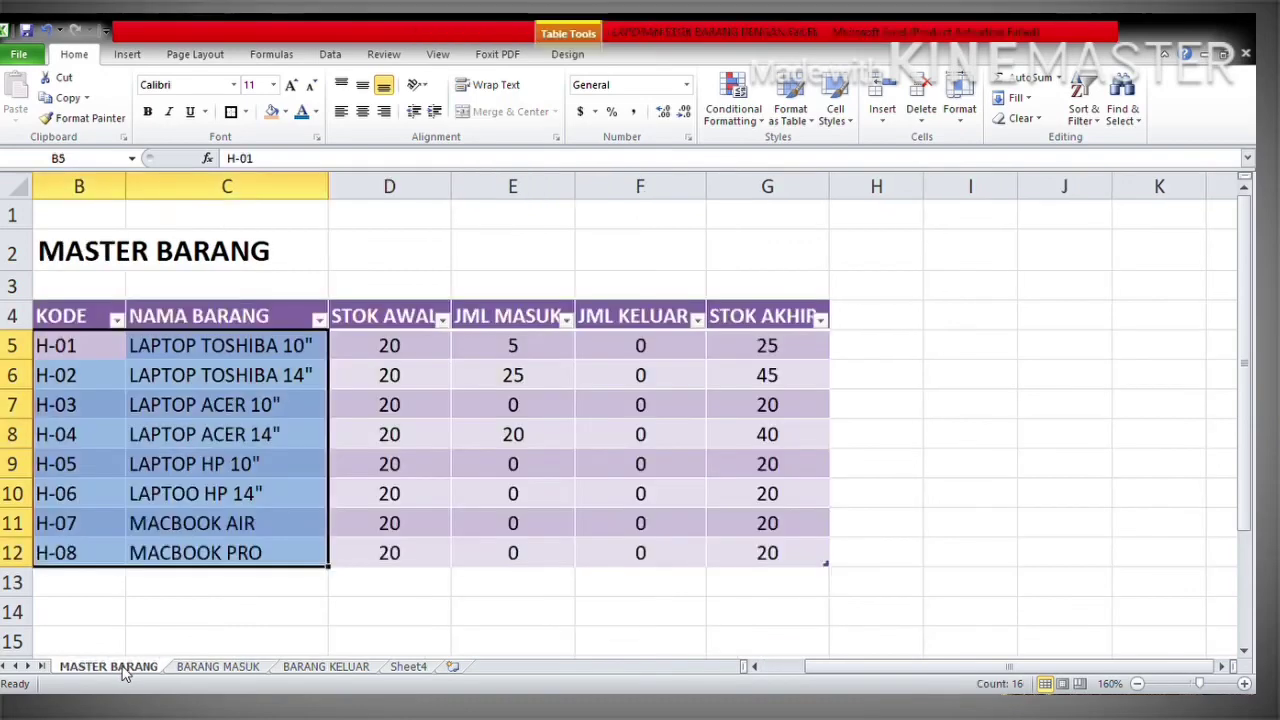
click(463, 374)
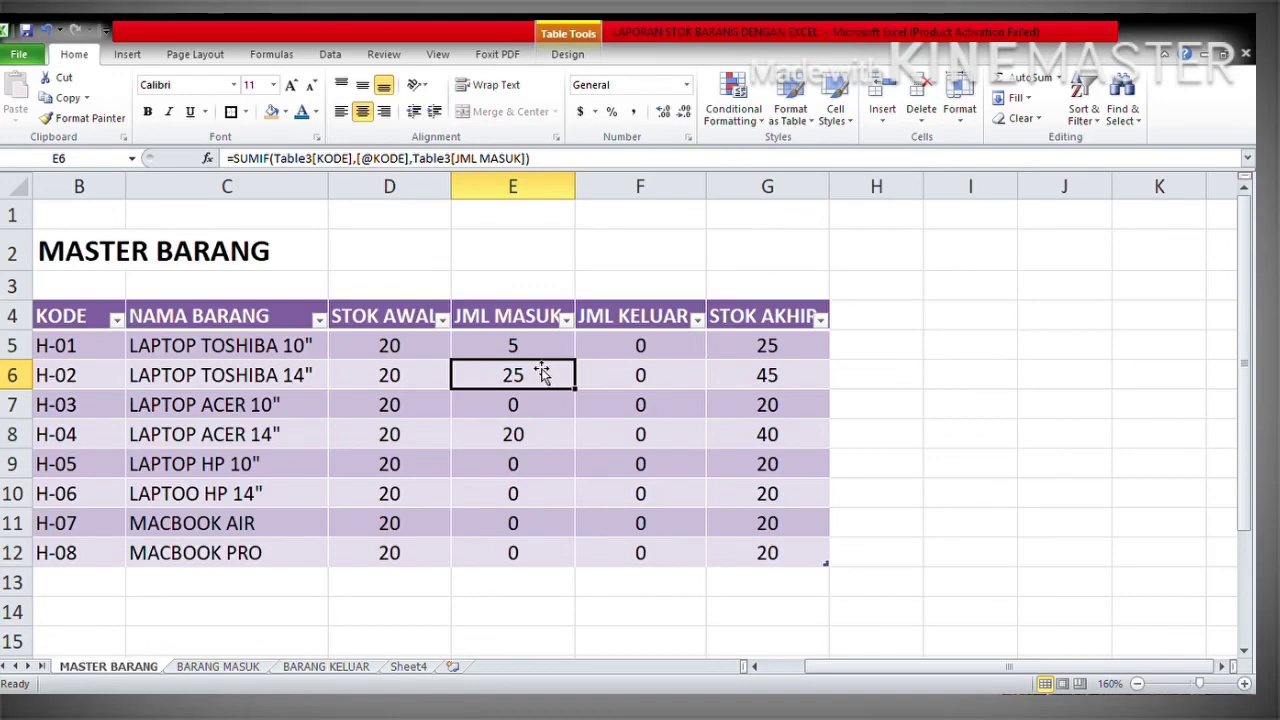
Extend the BARANG MASUK table with a new entry in row 9 for item H-06 with a JML MASUK of 8
click(243, 668)
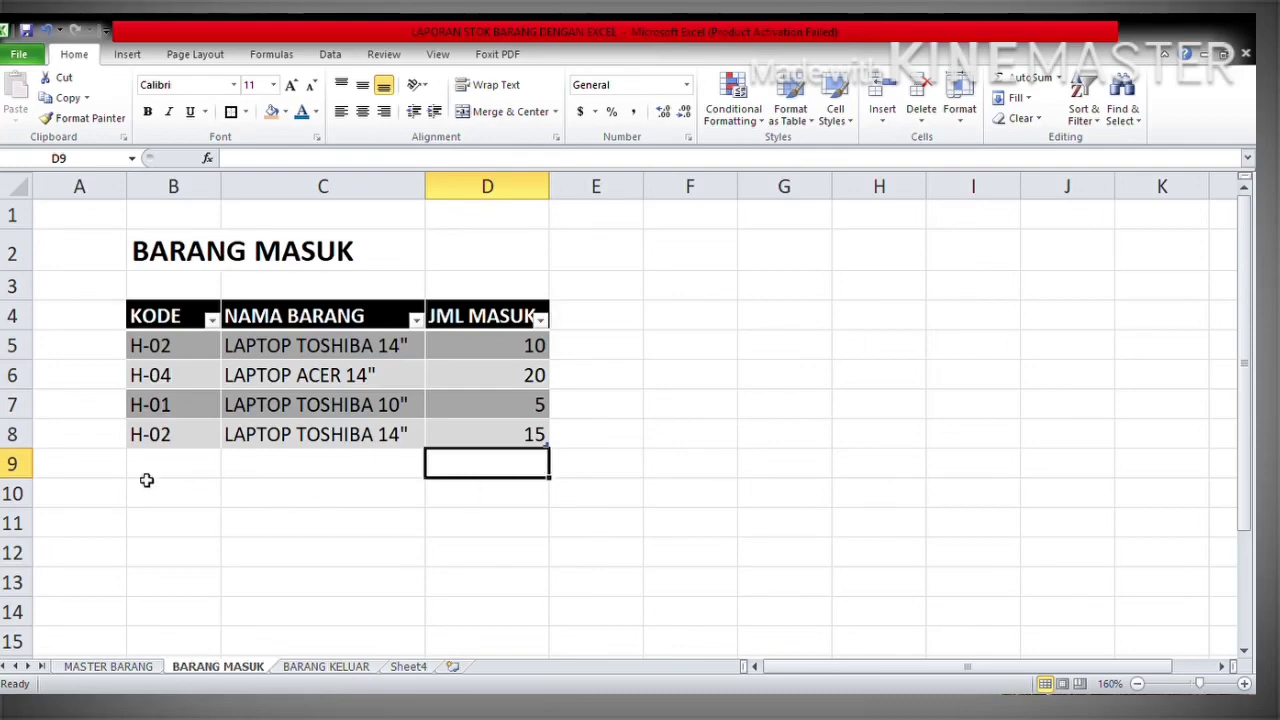
click(178, 469)
click(323, 471)
click(488, 475)
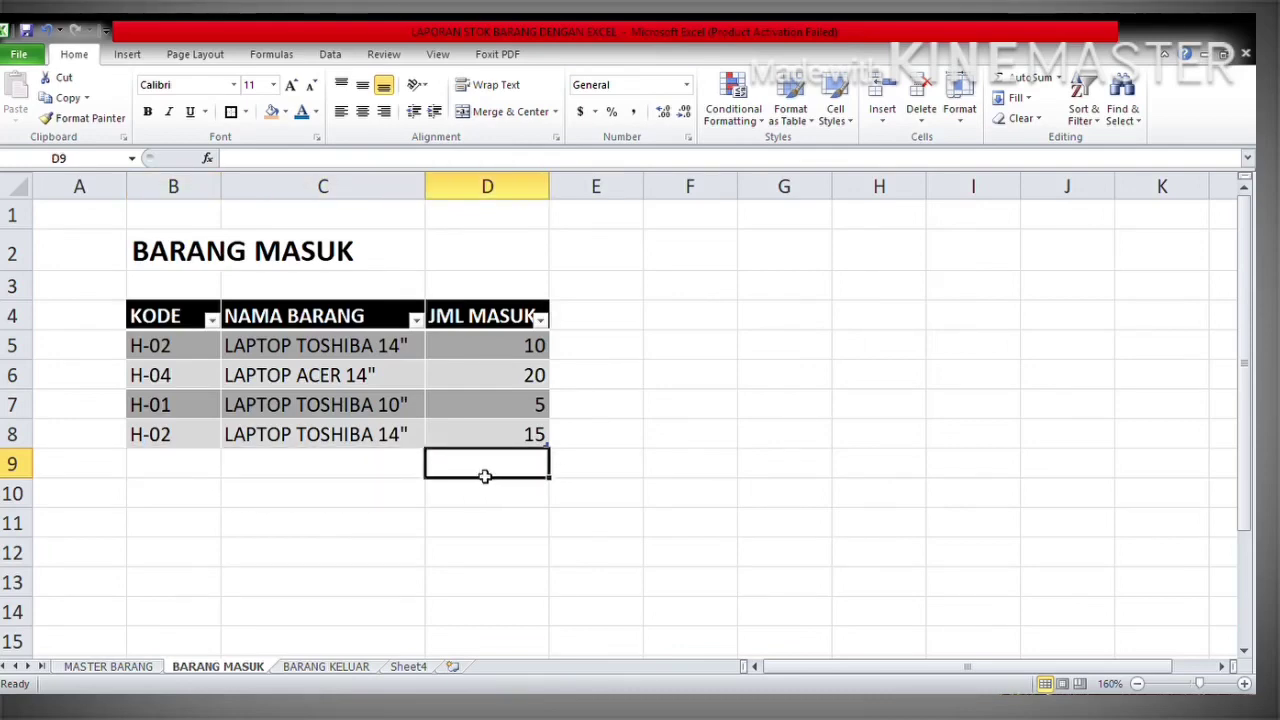
click(186, 465)
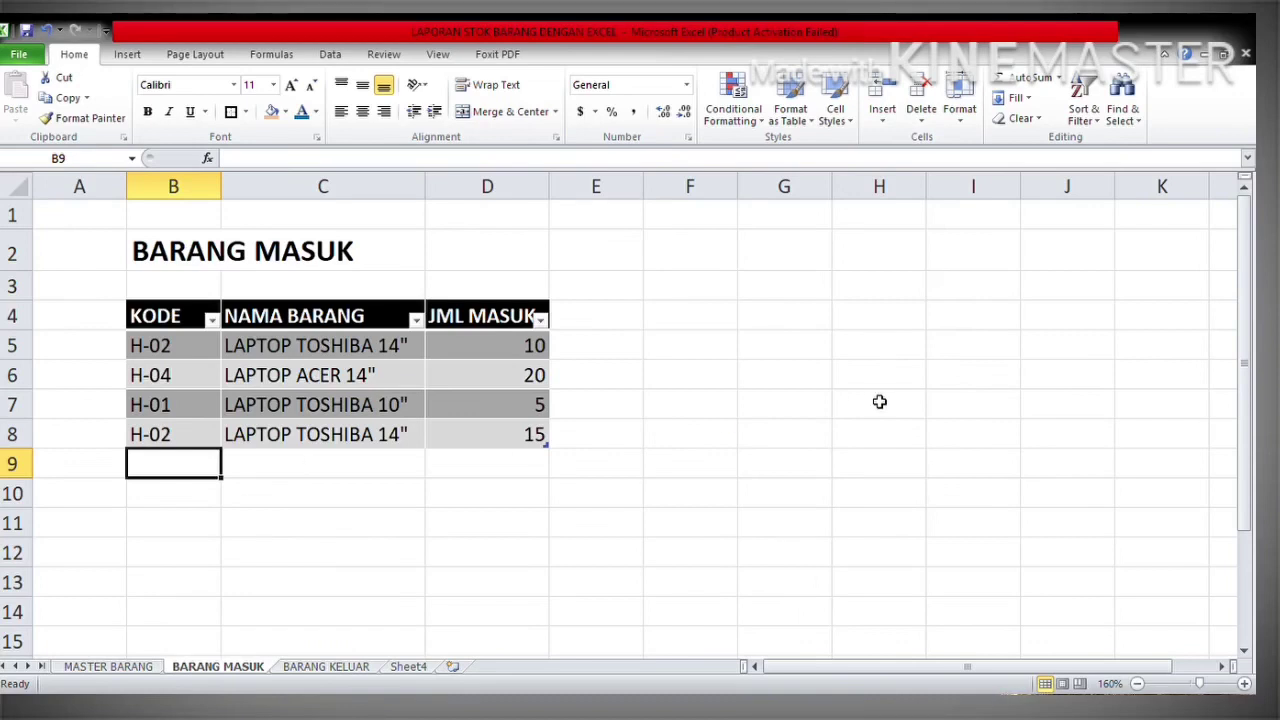
text(H-06)
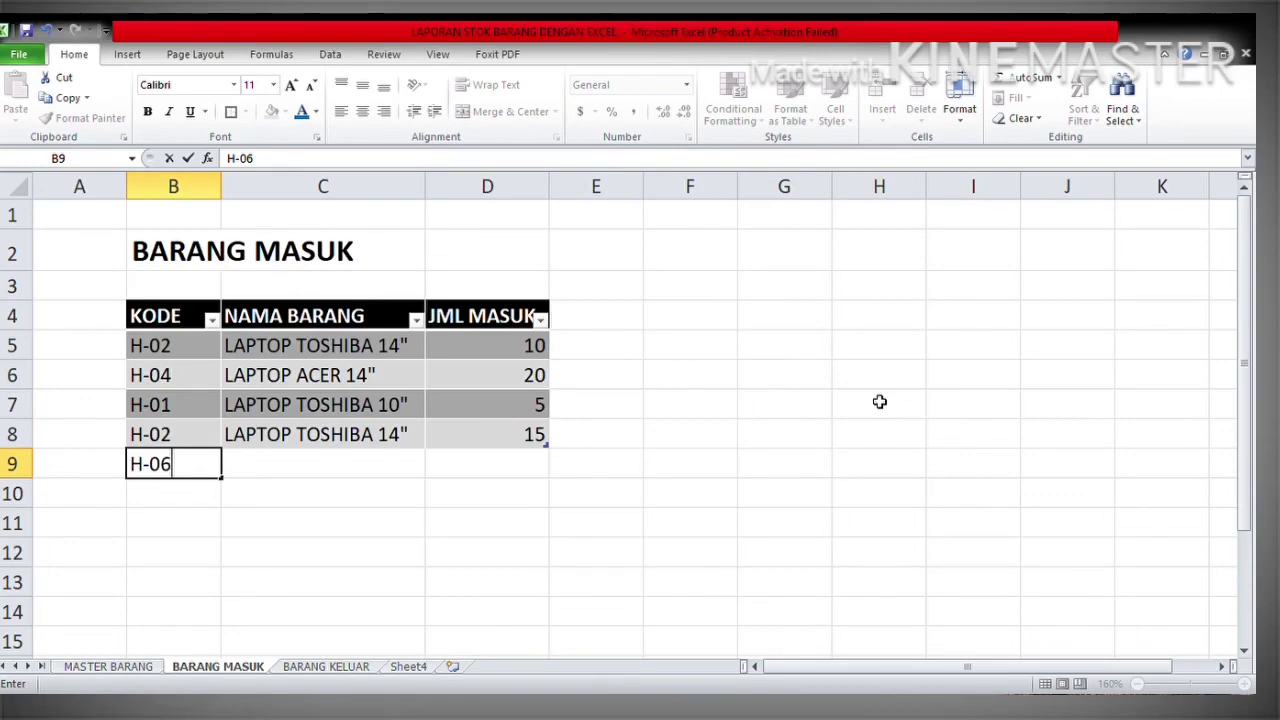
key(Return)
key(Up)
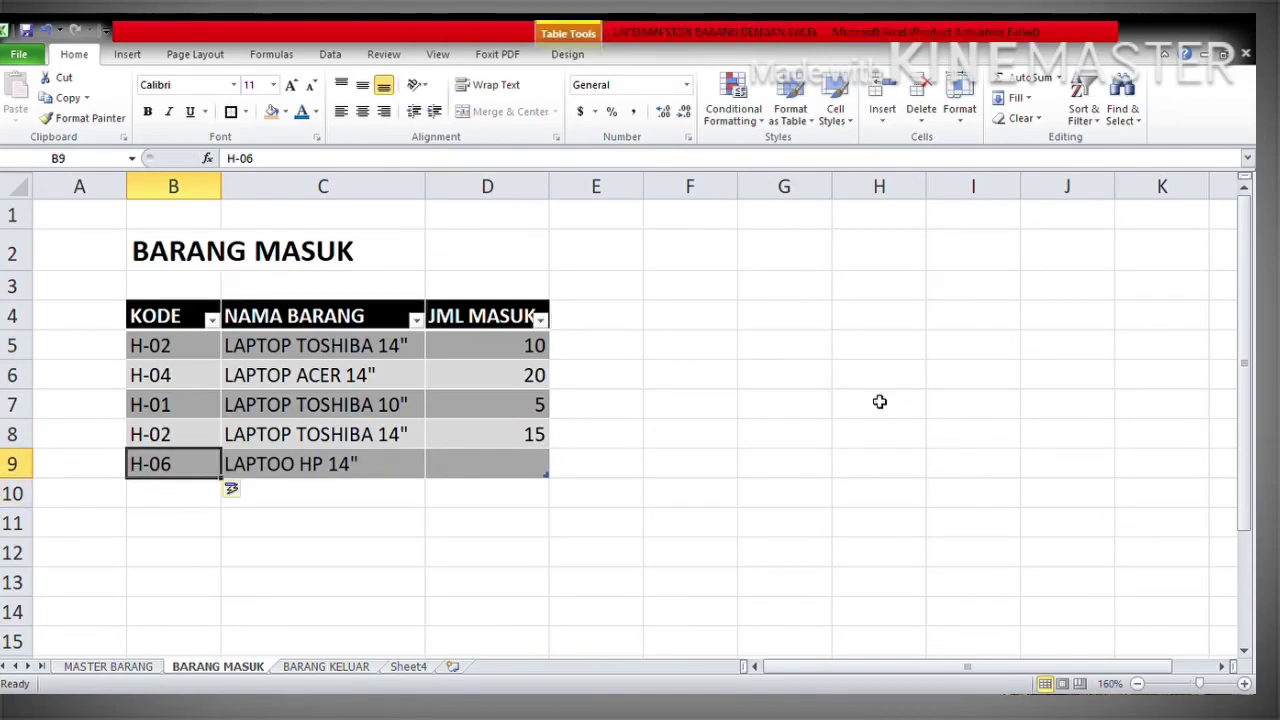
key(Right)
key(Right)
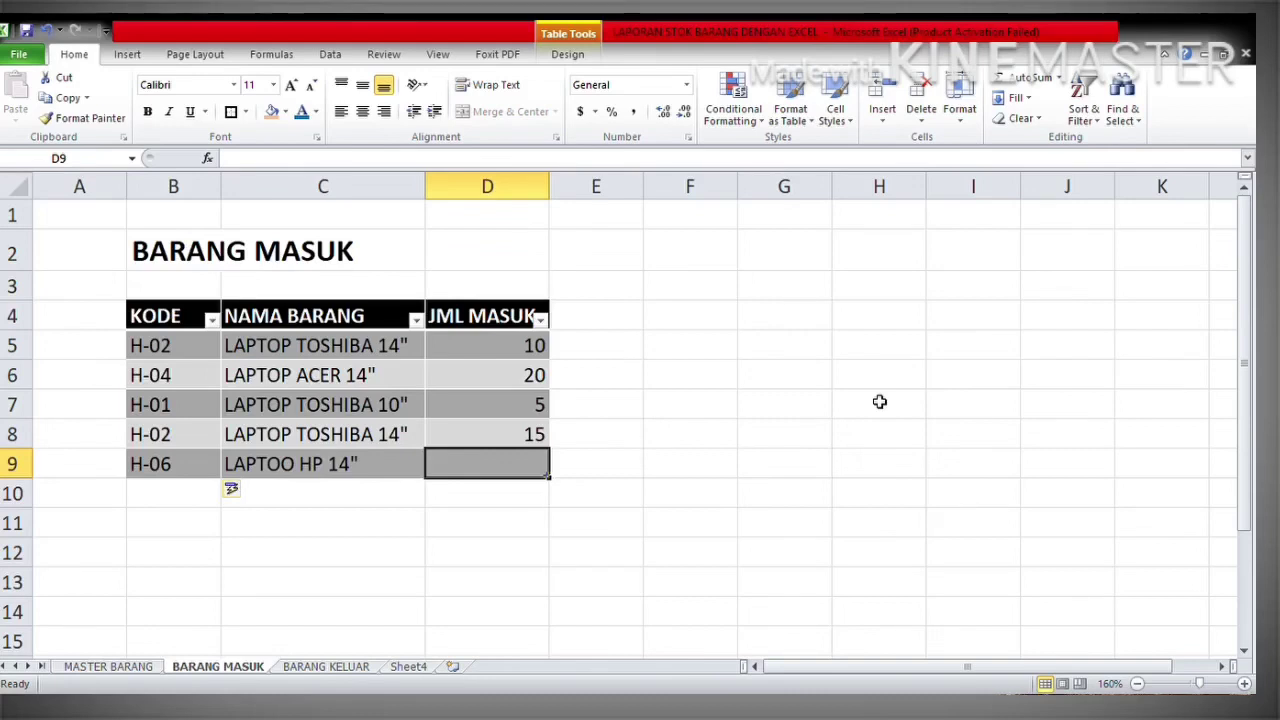
text(8)
key(Return)
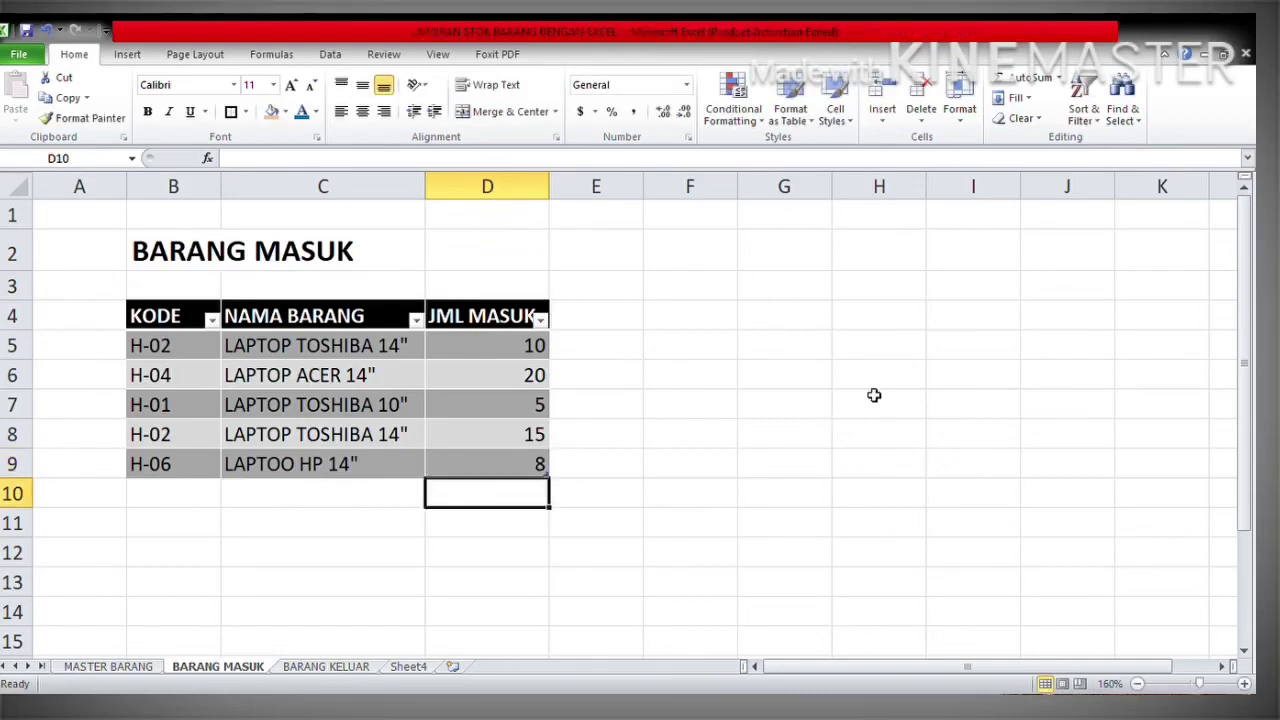
Check the H-06 incoming total in MASTER BARANG and switch to the BARANG KELUAR sheet
click(145, 667)
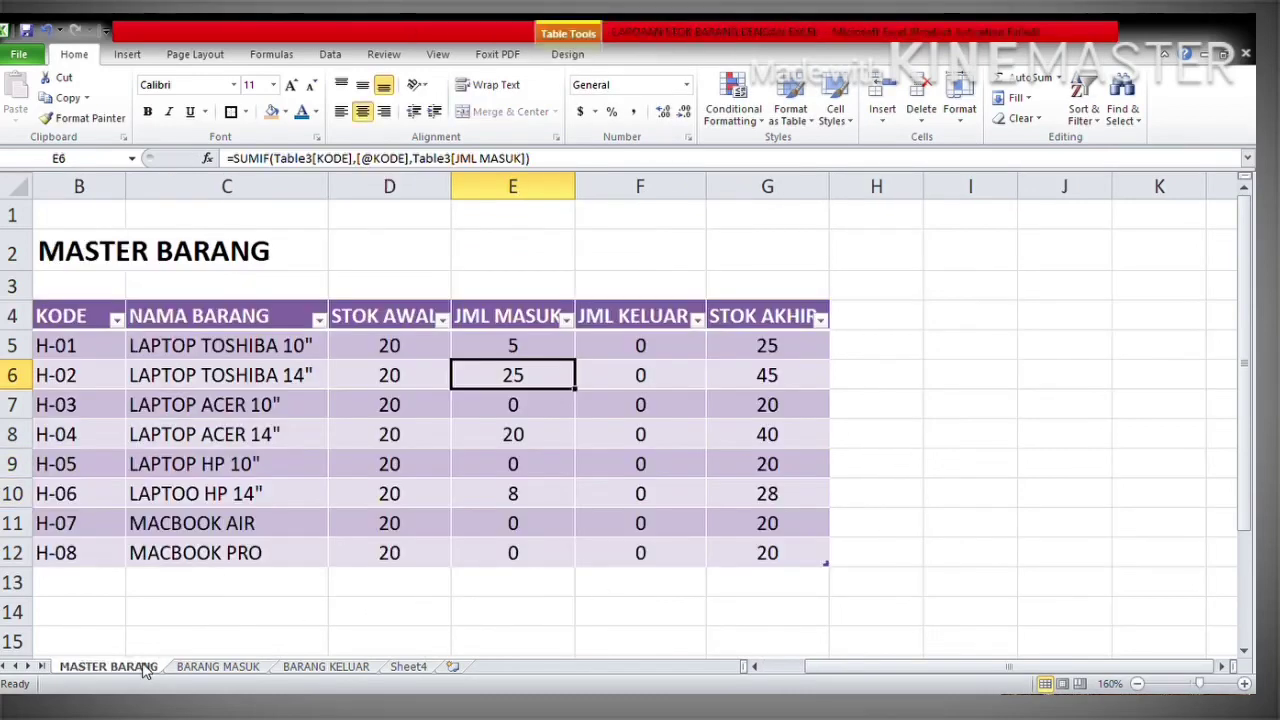
click(544, 505)
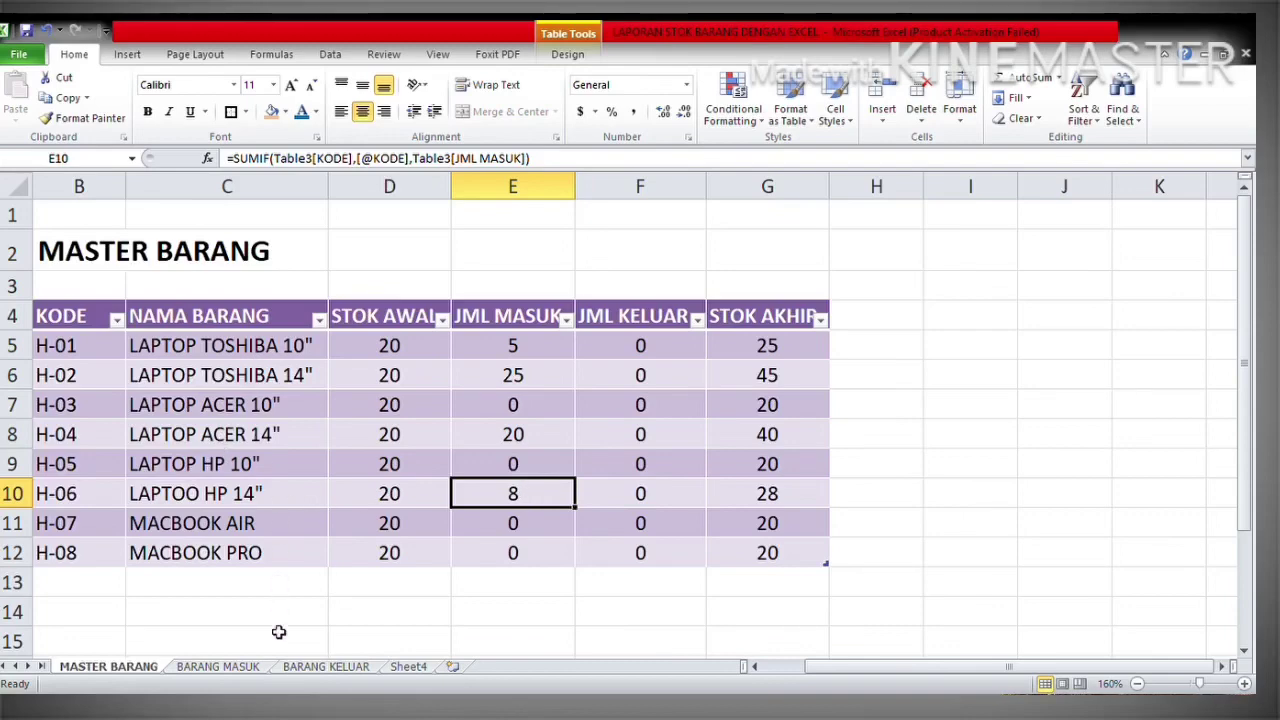
click(336, 667)
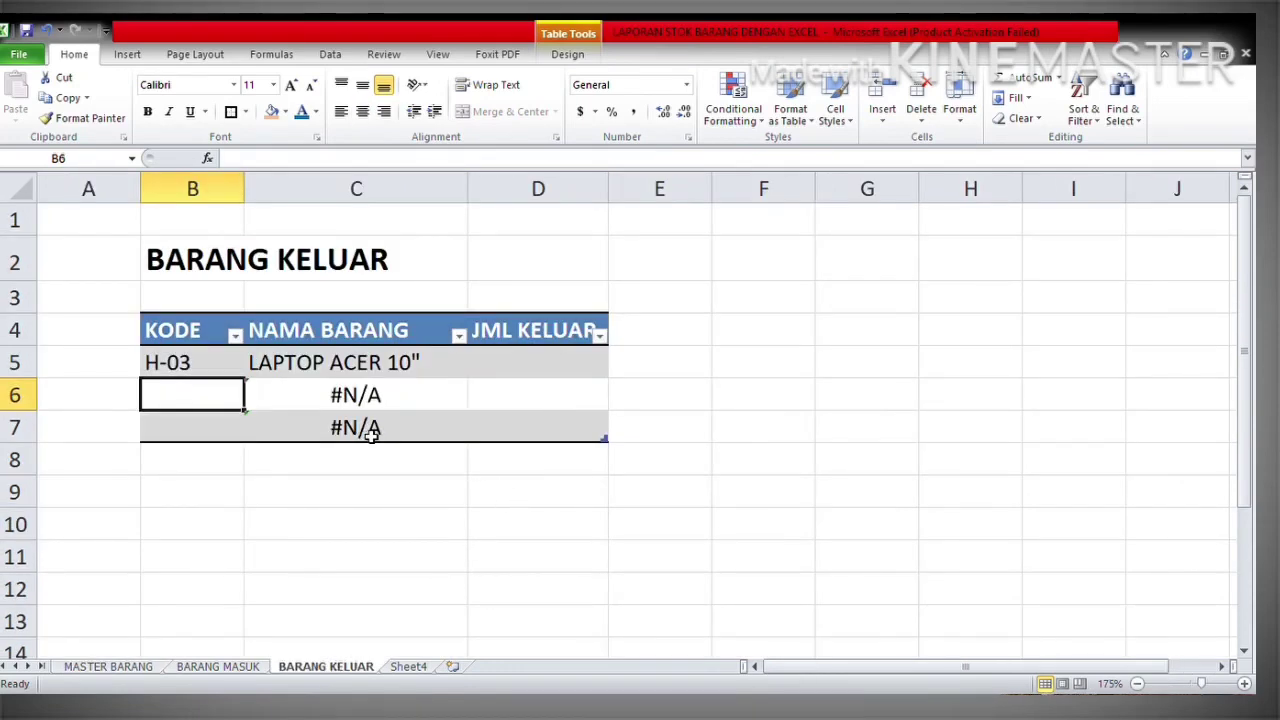
Set the JML KELUAR of item H-03 in row 5 of BARANG KELUAR to 15
click(195, 365)
click(535, 367)
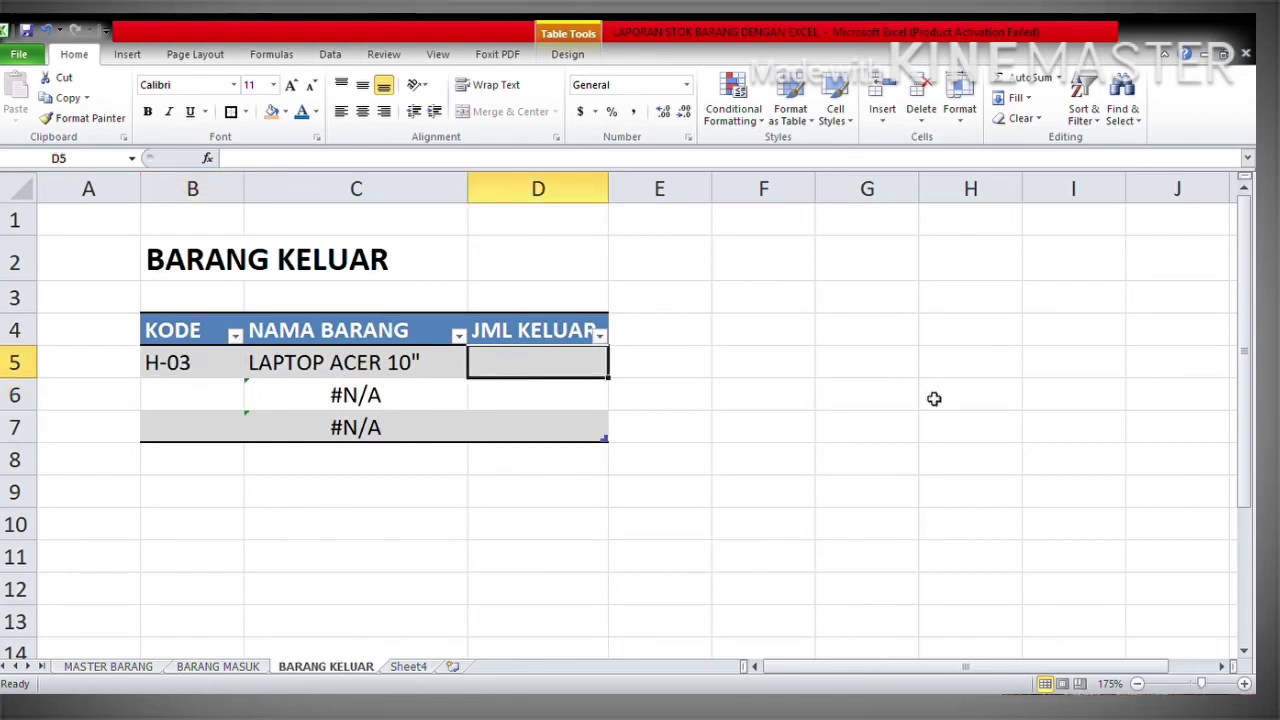
text(15)
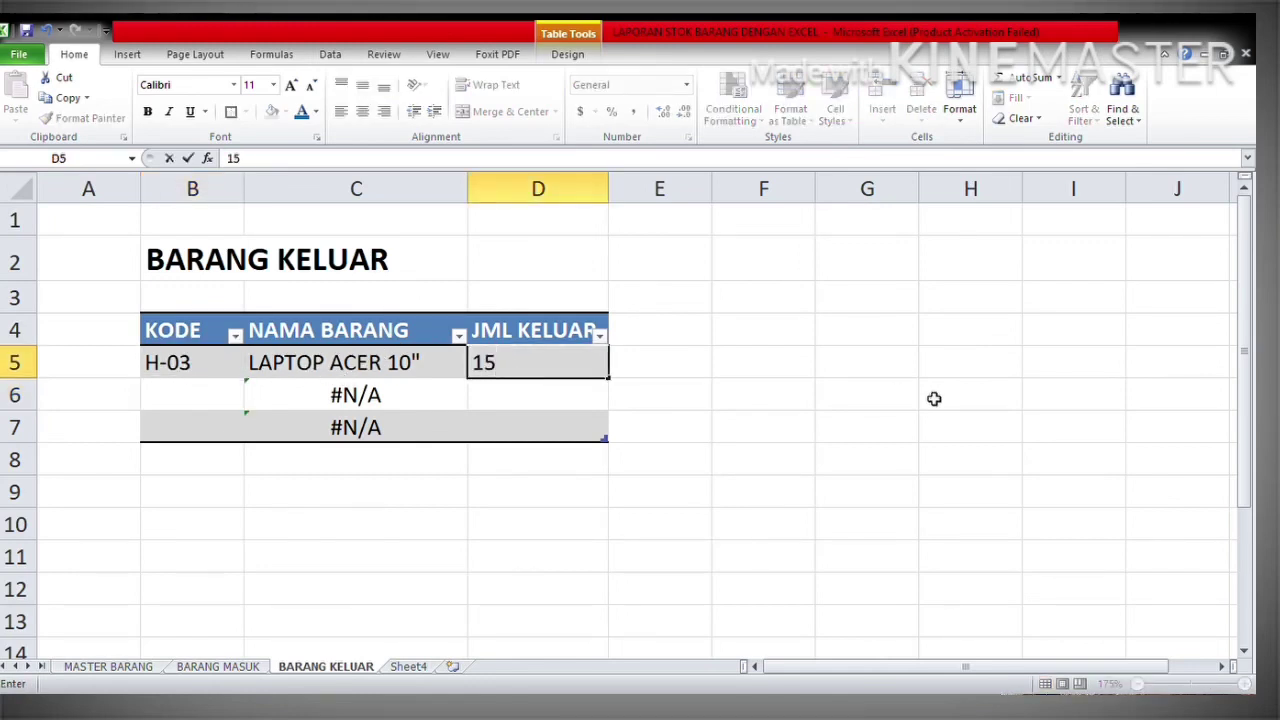
key(Return)
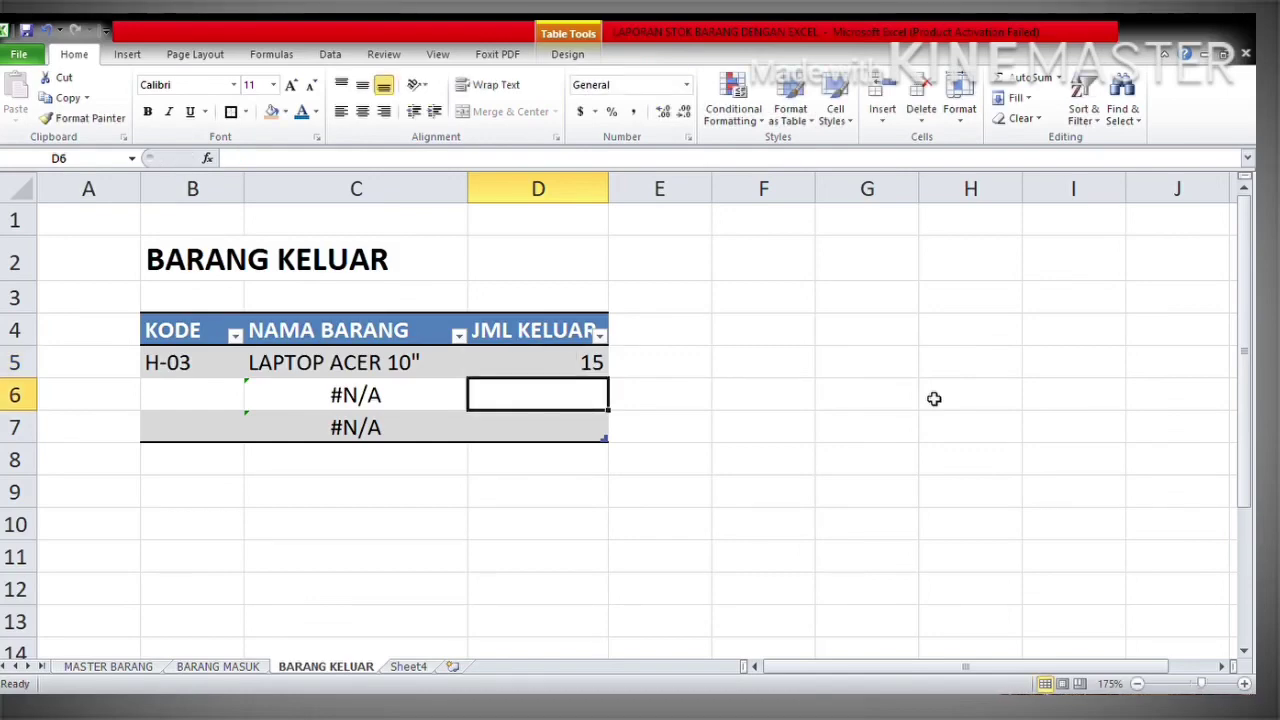
Enter item H-02 with a JML KELUAR of 10 in row 6 of the BARANG KELUAR table
click(220, 397)
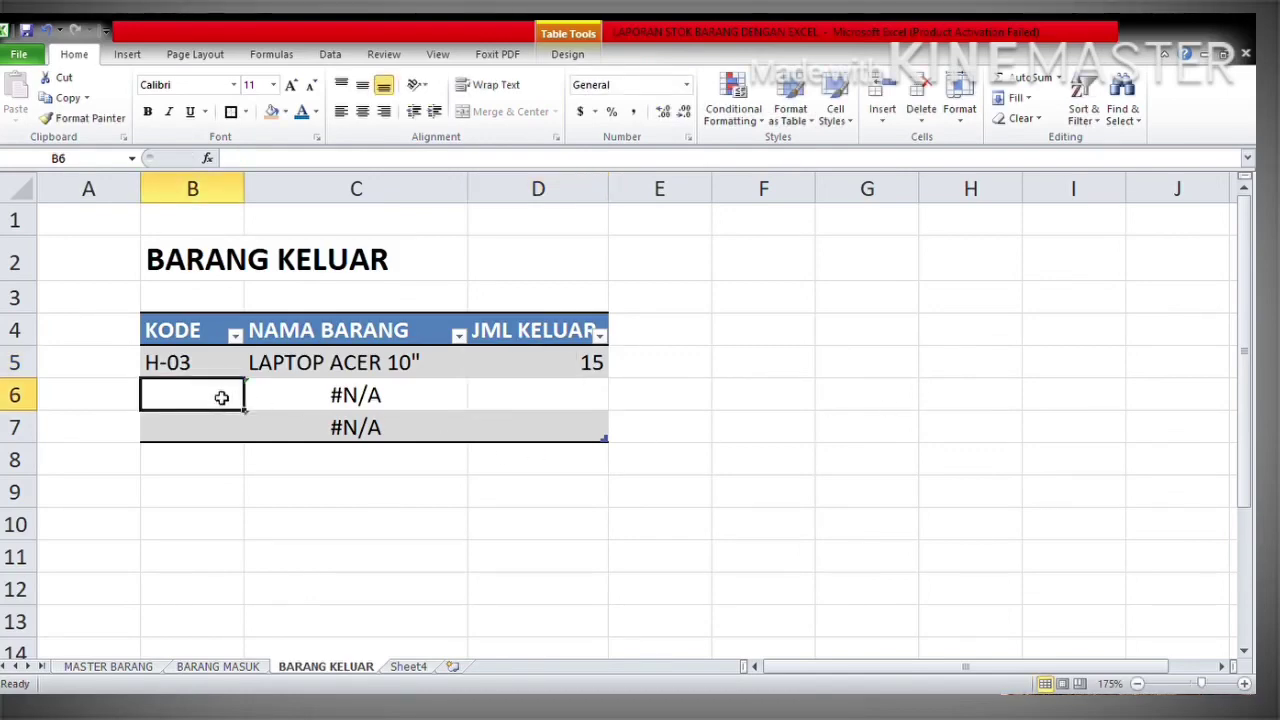
text(H-02)
key(Return)
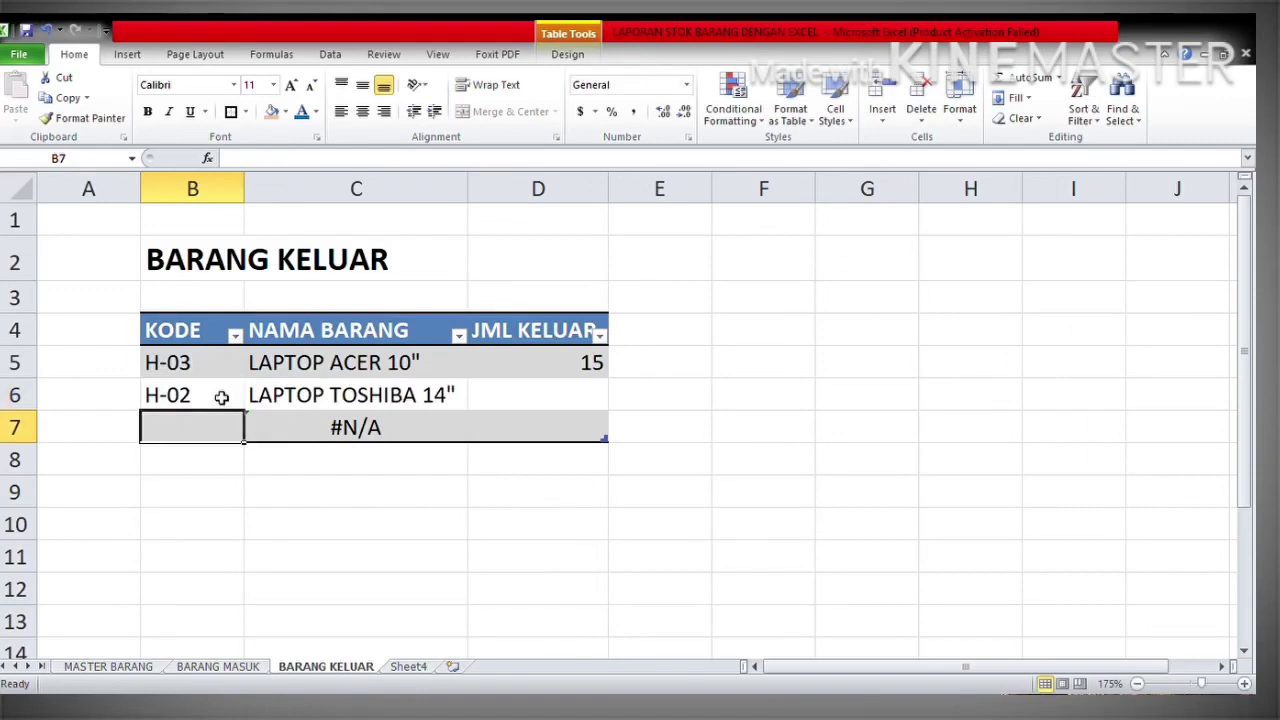
click(221, 397)
key(Right)
key(Right)
text(10)
key(Return)
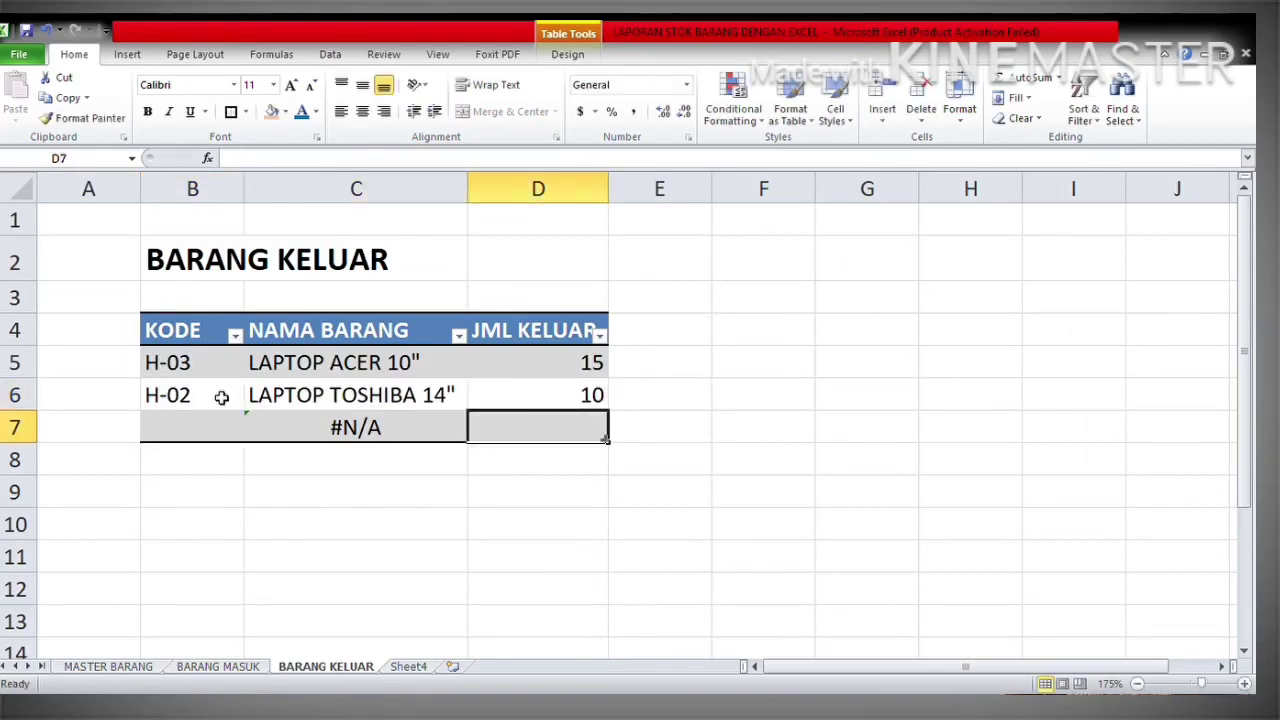
Enter item H-03 with a JML KELUAR of 2 in row 7 of the BARANG KELUAR table
key(Left)
key(Left)
text(H-03)
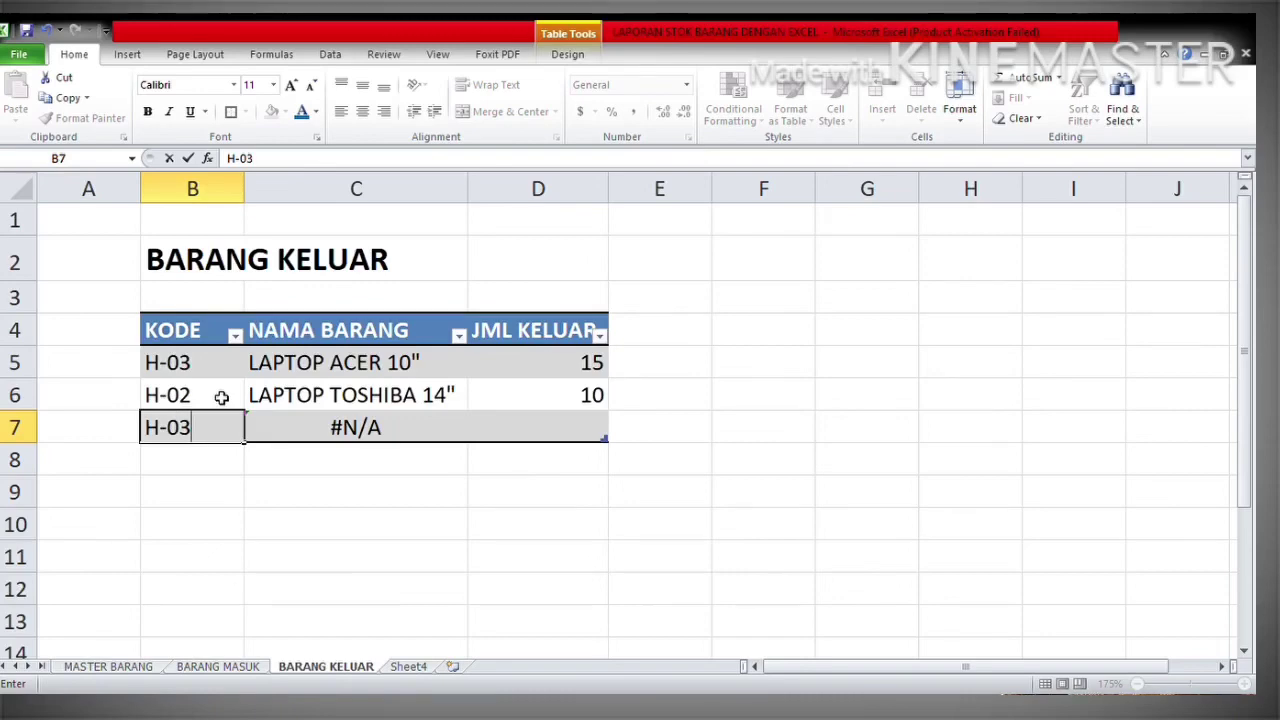
key(Right)
key(Right)
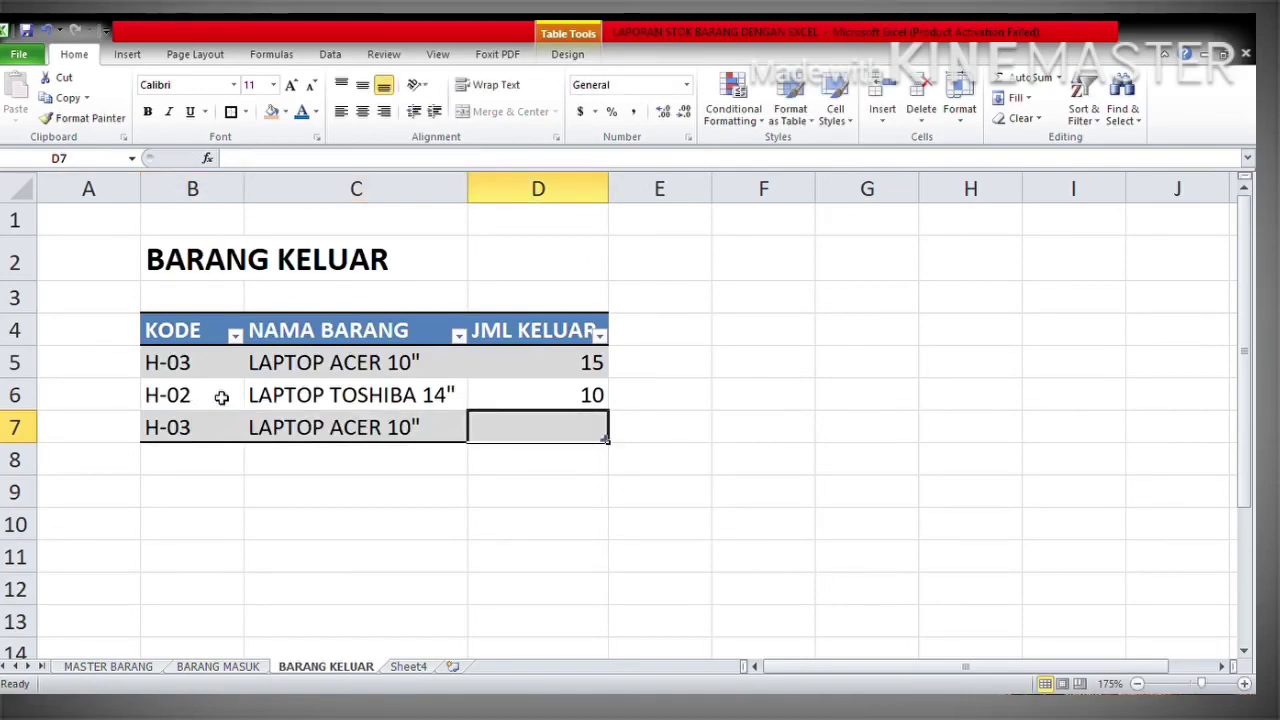
text(2)
key(Return)
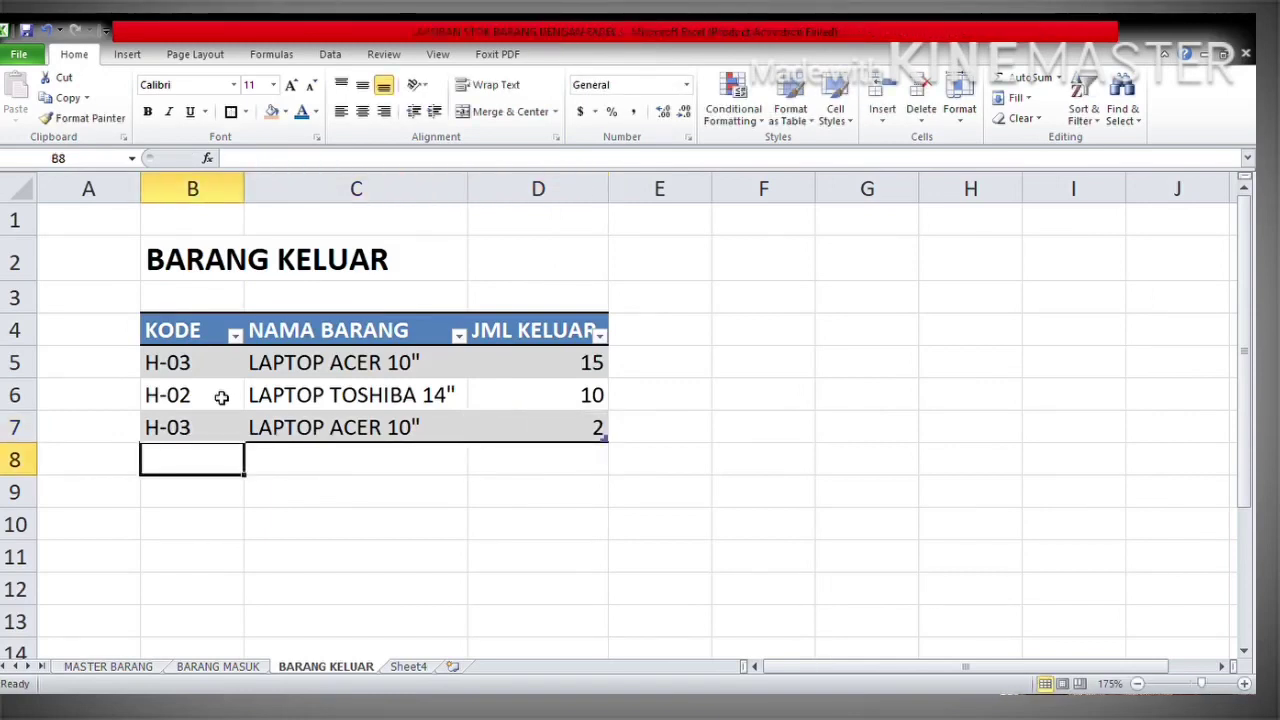
Extend the BARANG KELUAR table with a new entry in row 8 for item H-05 with a JML KELUAR of 8
text(H-0)
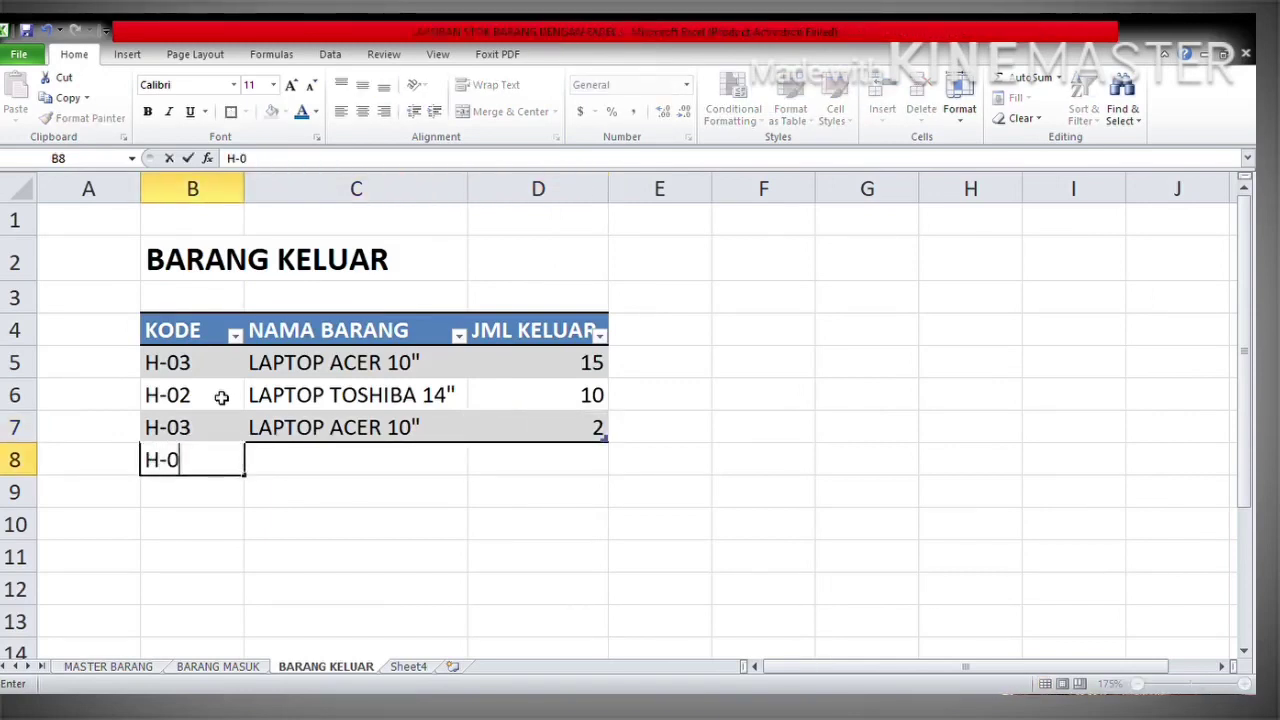
text(5)
key(Tab)
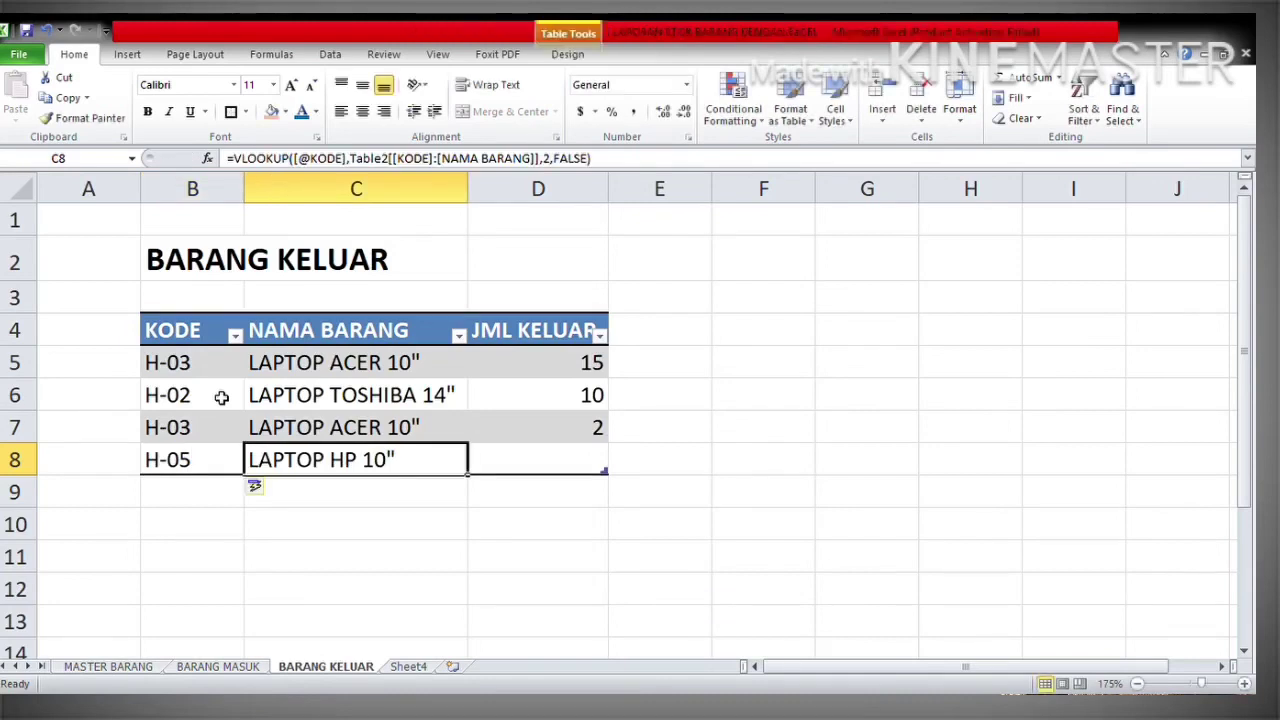
key(Tab)
text(8)
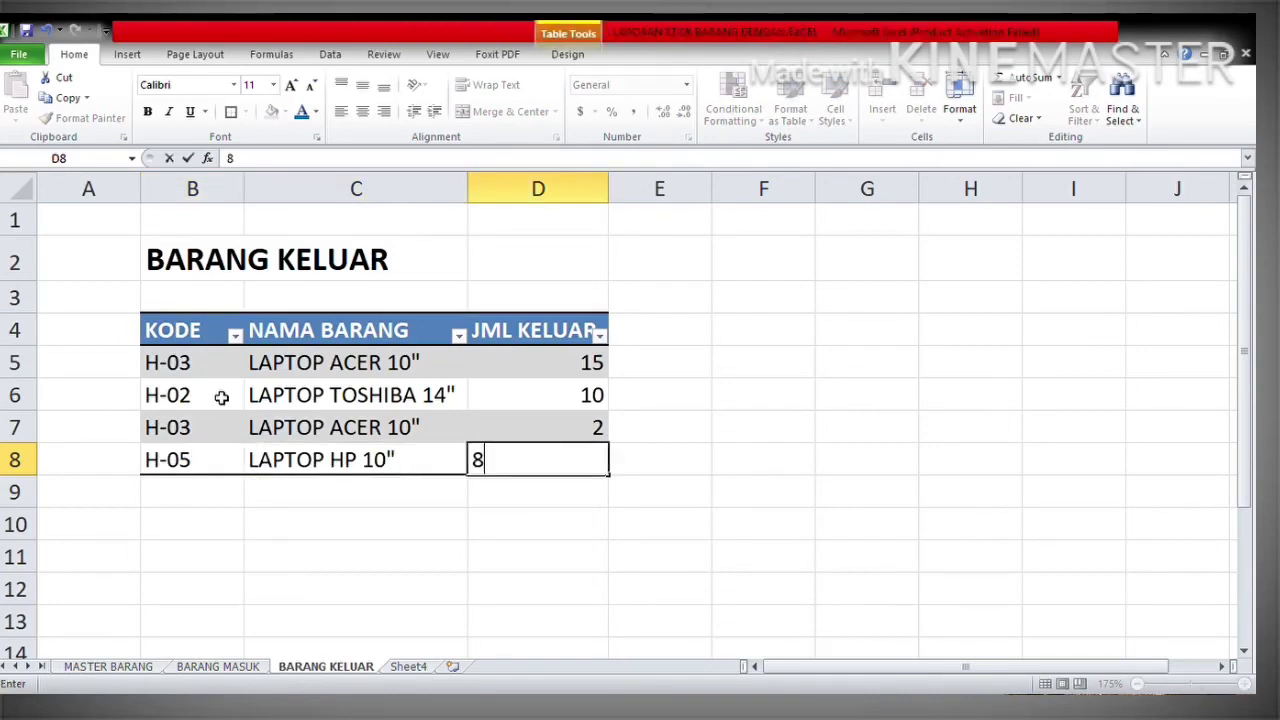
key(Down)
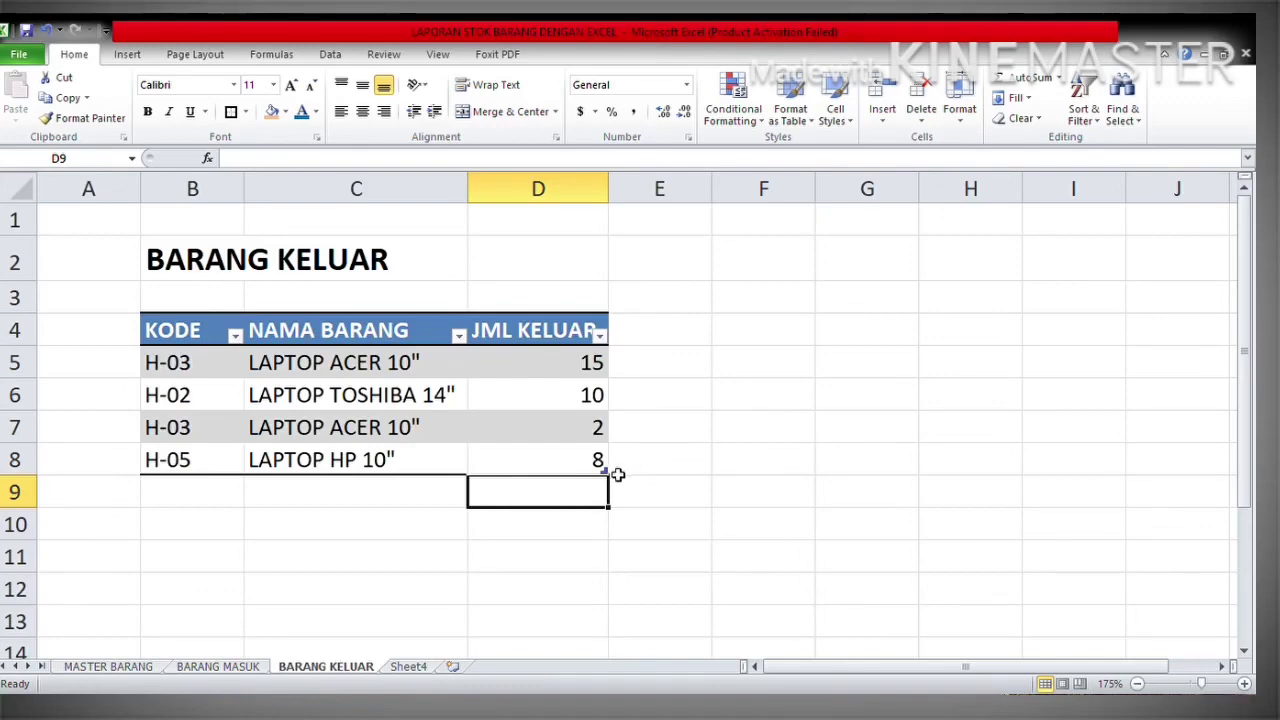
Check the JML KELUAR totals of H-02, H-03 and H-05 and the STOK AKHIR of H-05 in MASTER BARANG
click(102, 670)
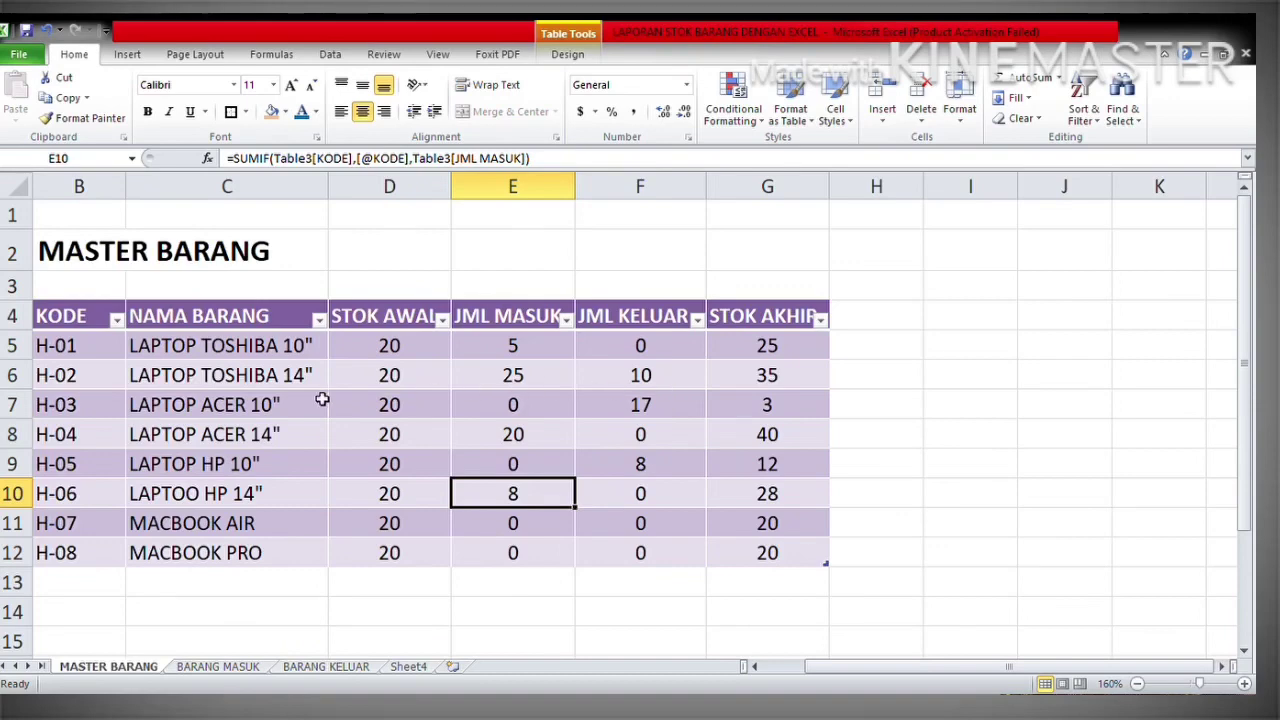
click(688, 381)
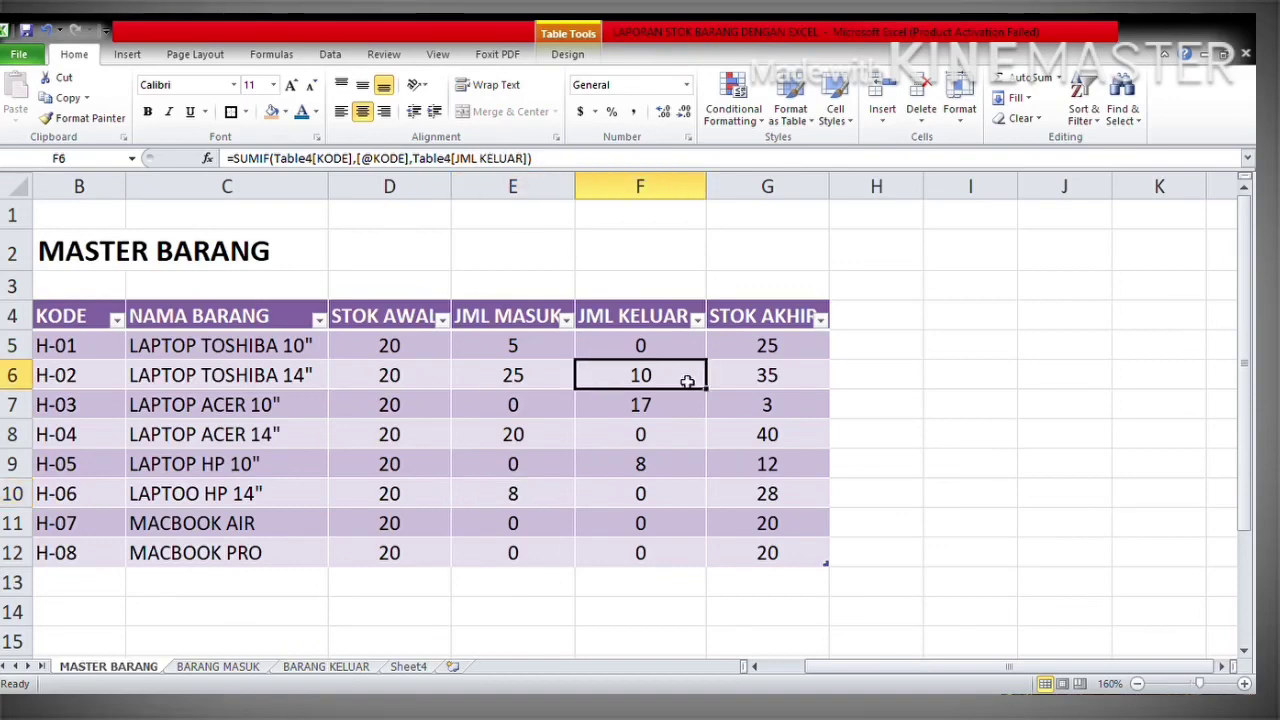
click(673, 414)
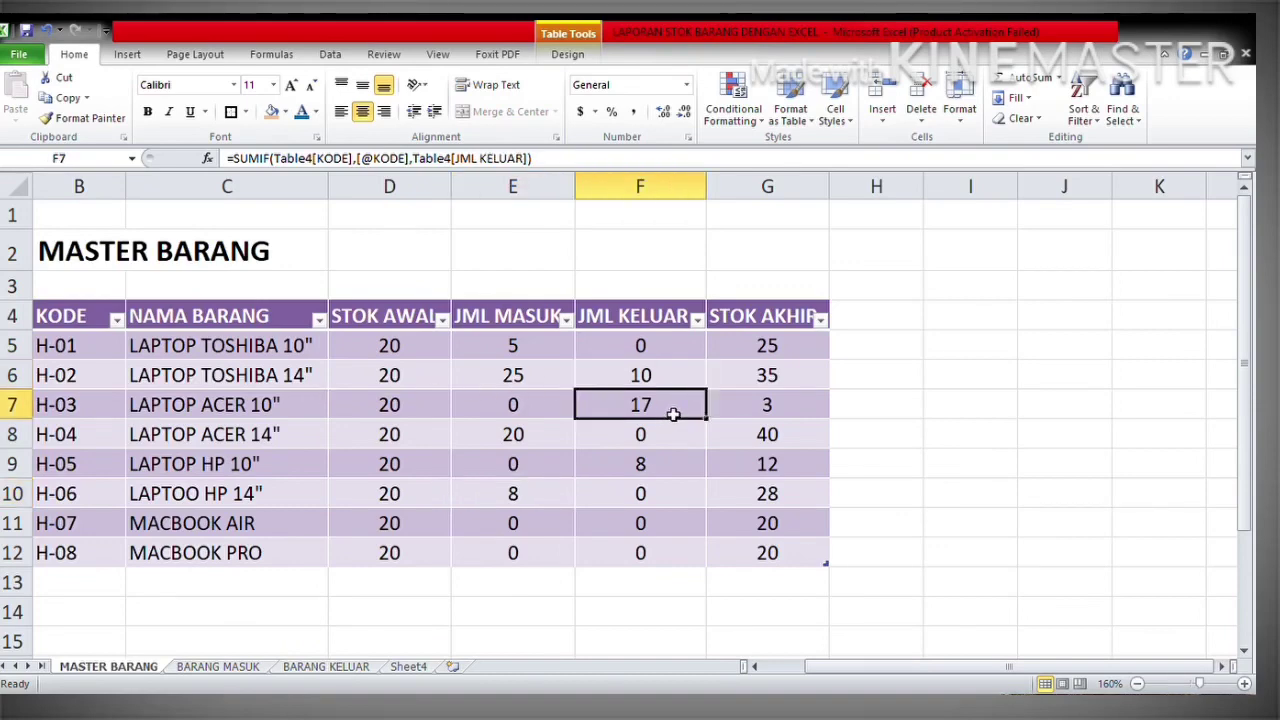
click(677, 473)
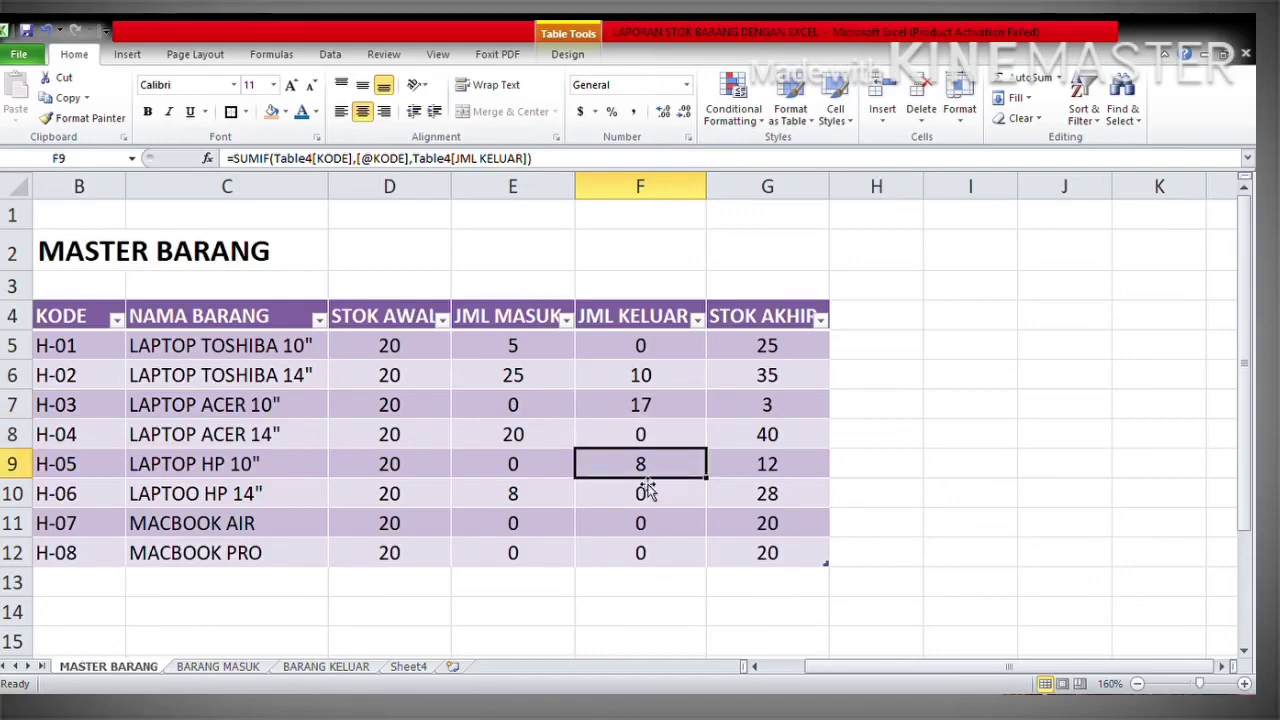
click(799, 471)
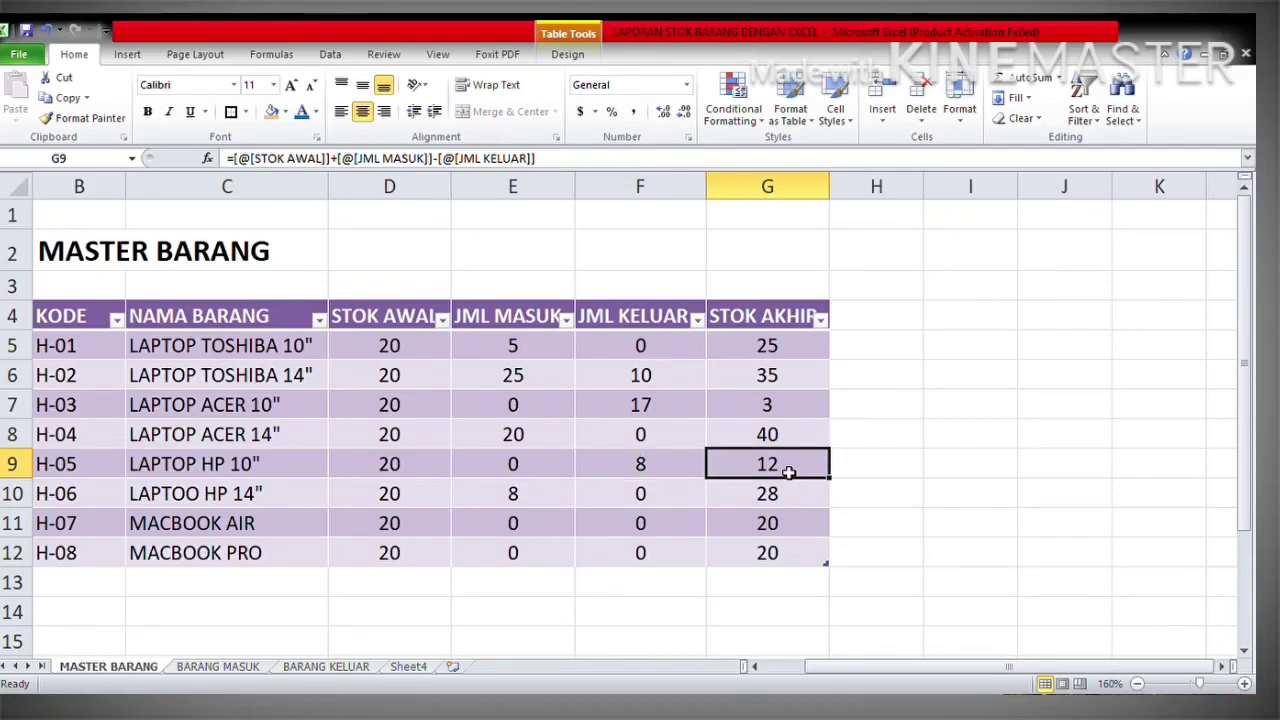